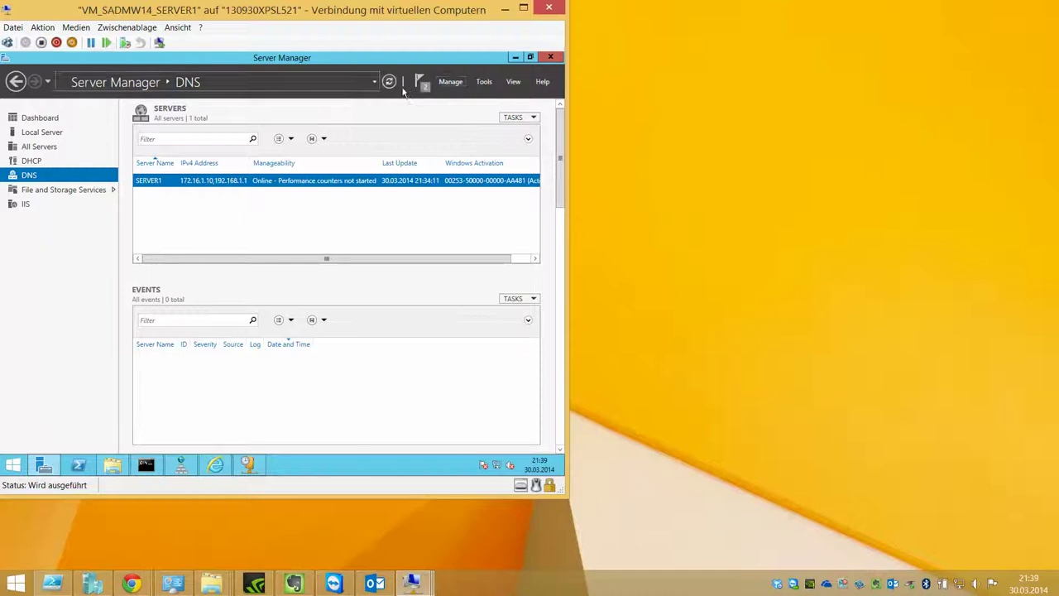
Step: Start the Add Roles and Features wizard for SERVER1 and advance to the Server Roles page
left_click(450, 82)
left_click(473, 97)
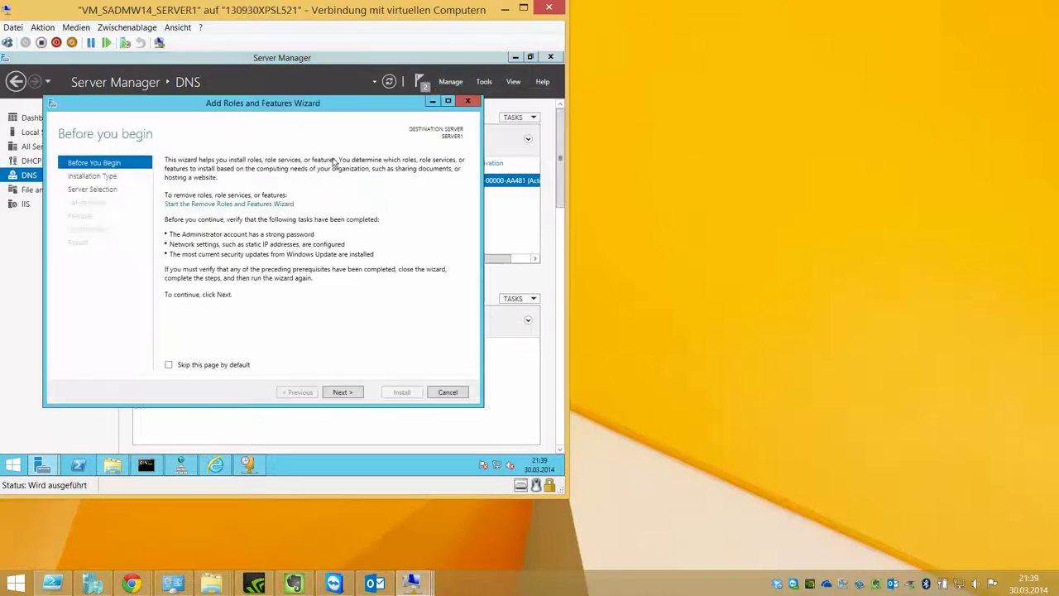
left_click(342, 392)
left_click(341, 394)
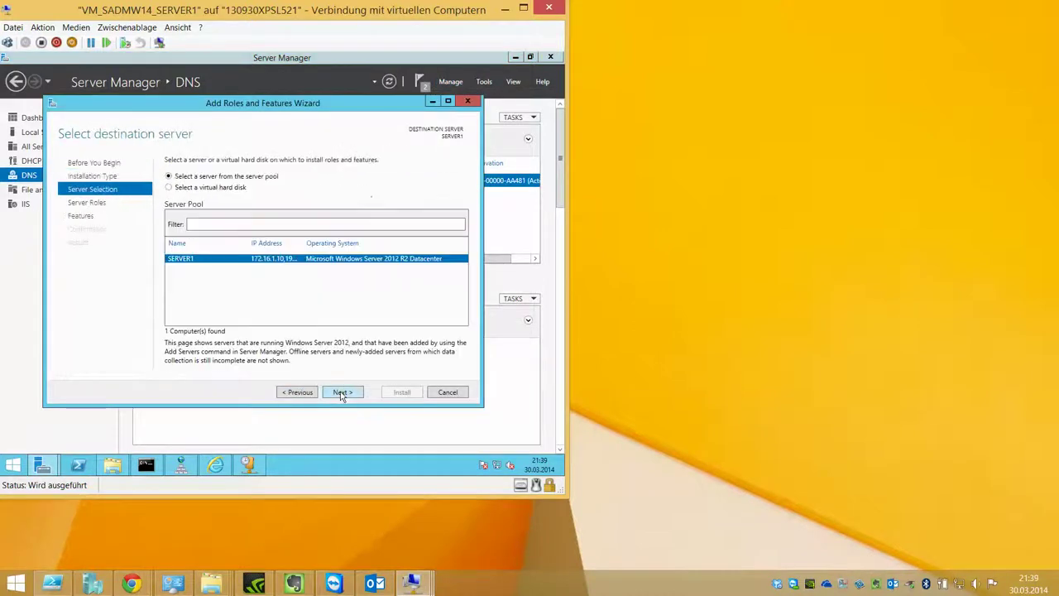
left_click(342, 394)
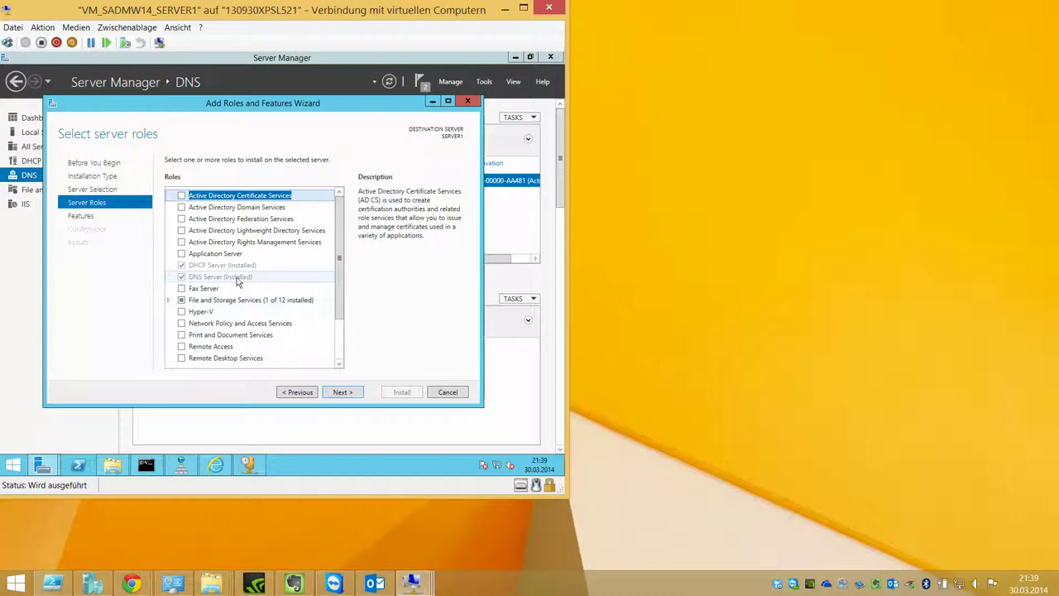
left_click(450, 102)
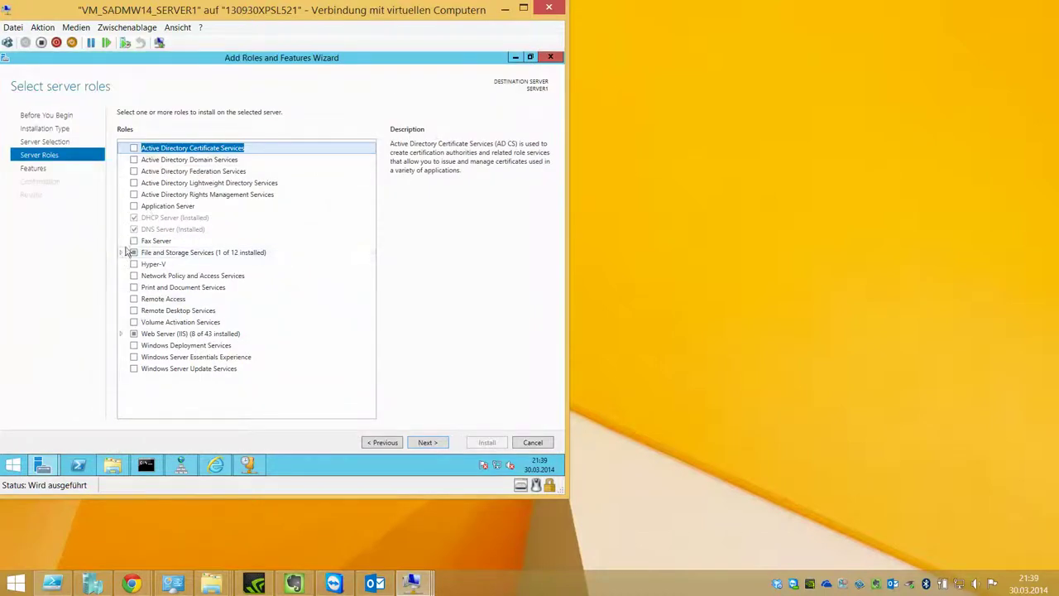
Step: Select File Server Resource Manager, Data Deduplication, DFS Namespaces and DFS Replication, accepting required features
left_click(122, 252)
left_click(131, 265)
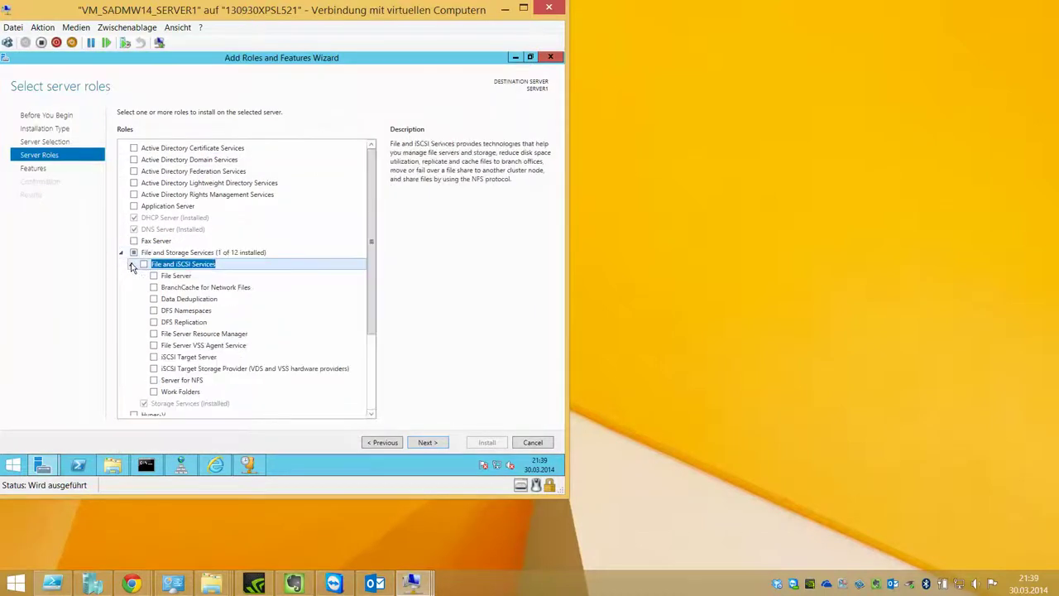
left_click(153, 334)
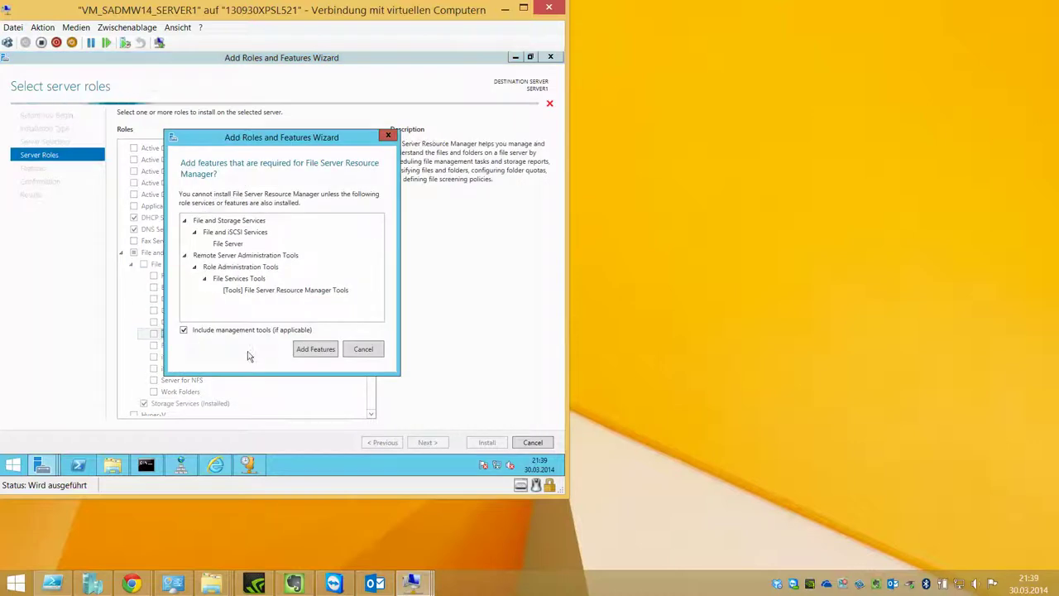
left_click(296, 355)
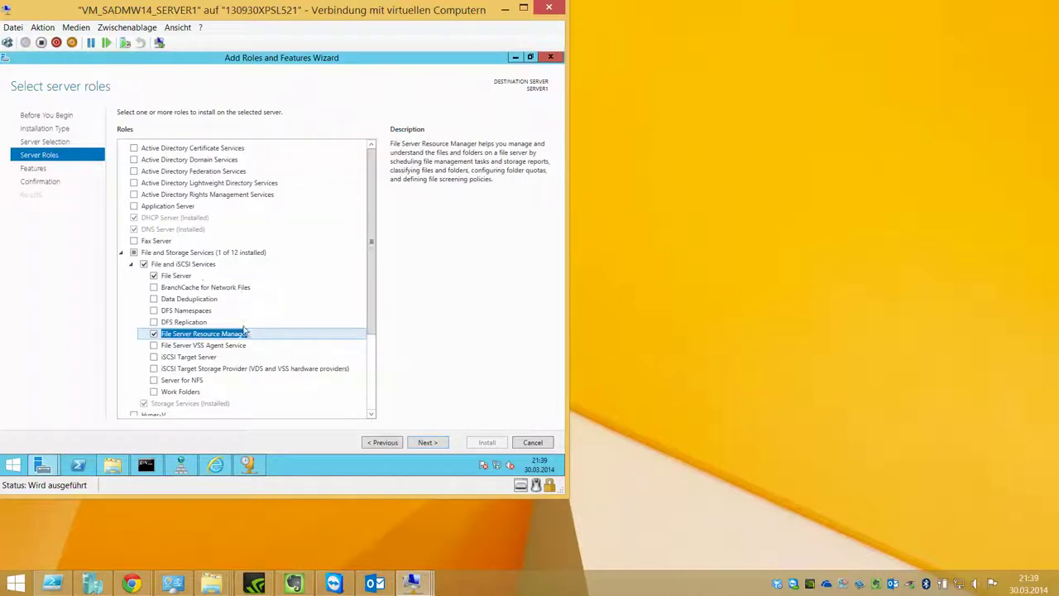
left_click(154, 300)
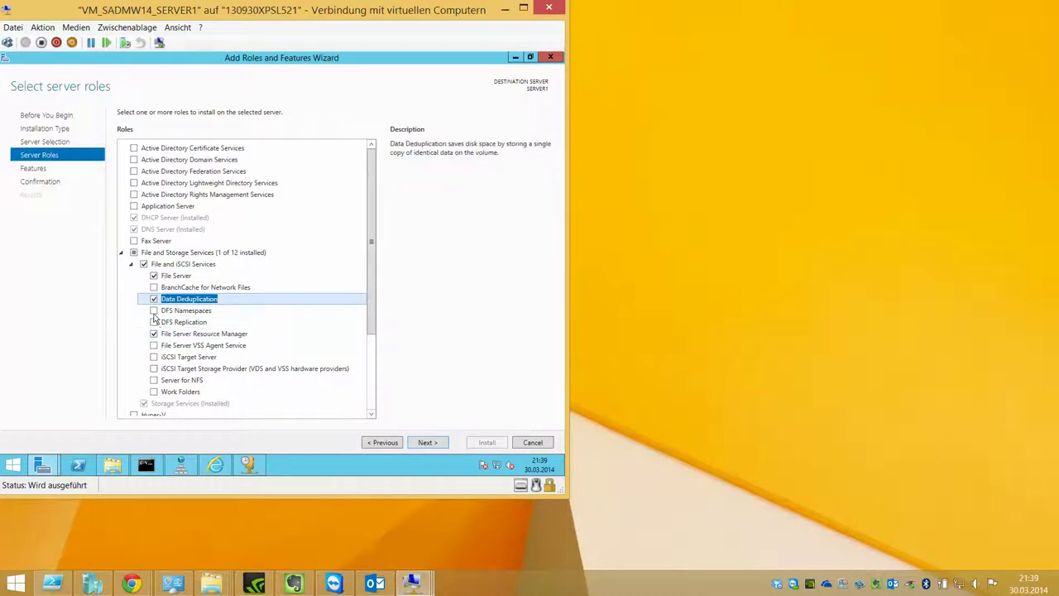
left_click(154, 311)
left_click(303, 350)
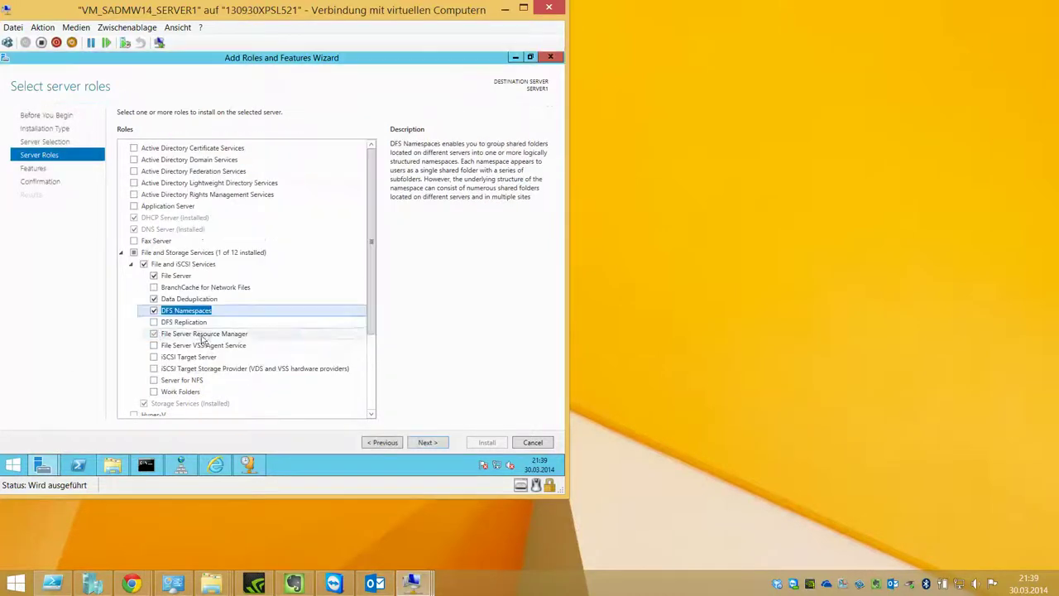
left_click(154, 323)
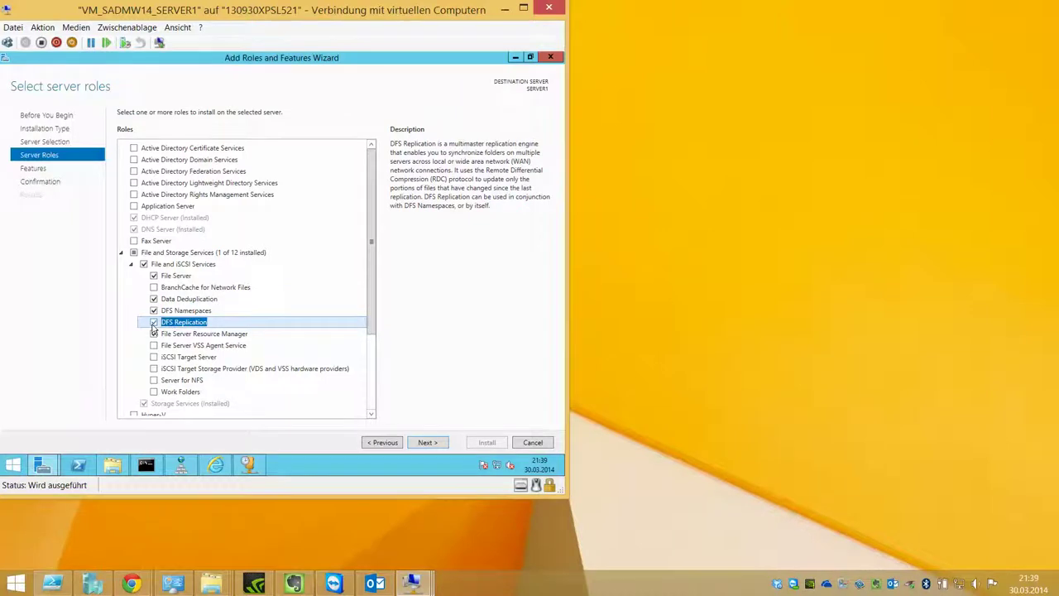
left_click(154, 333)
scroll(166, 334, "down", 3)
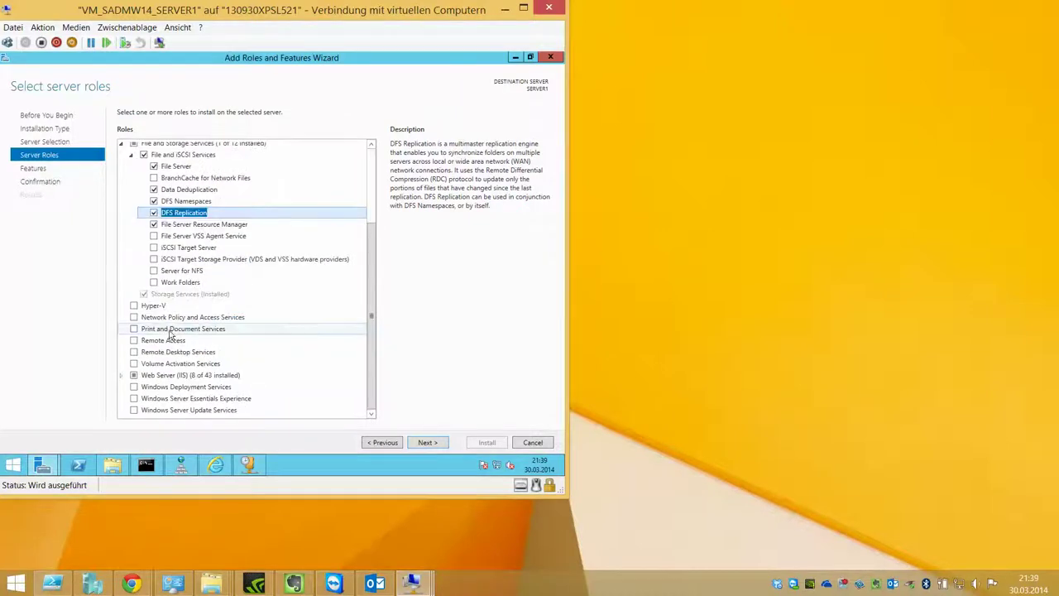
Step: Allow automatic restart, install the selected roles, and close the finished wizard
left_click(428, 443)
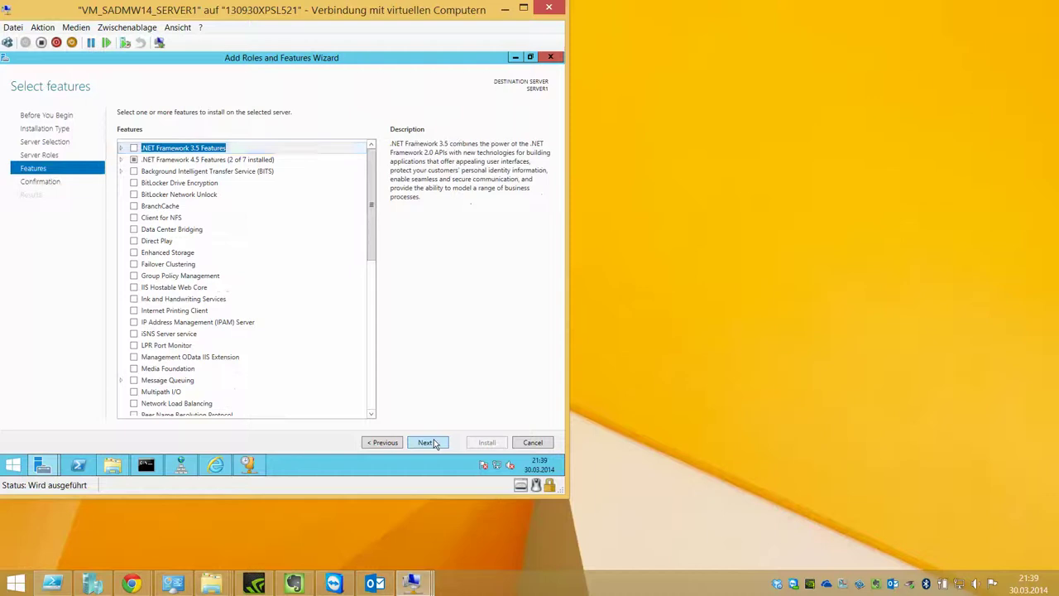
left_click(428, 443)
left_click(250, 130)
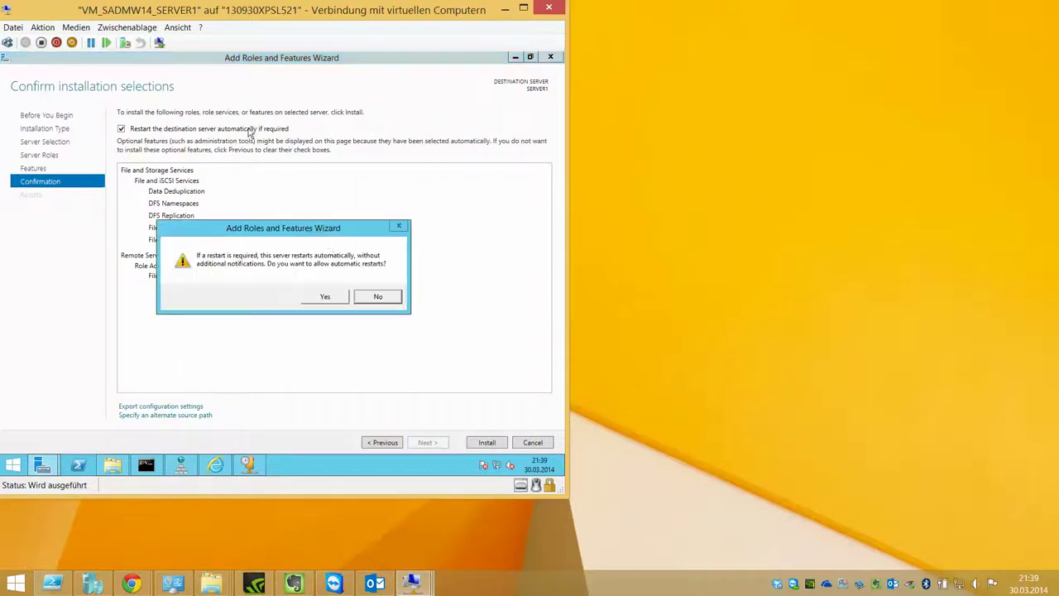
left_click(327, 297)
left_click(488, 443)
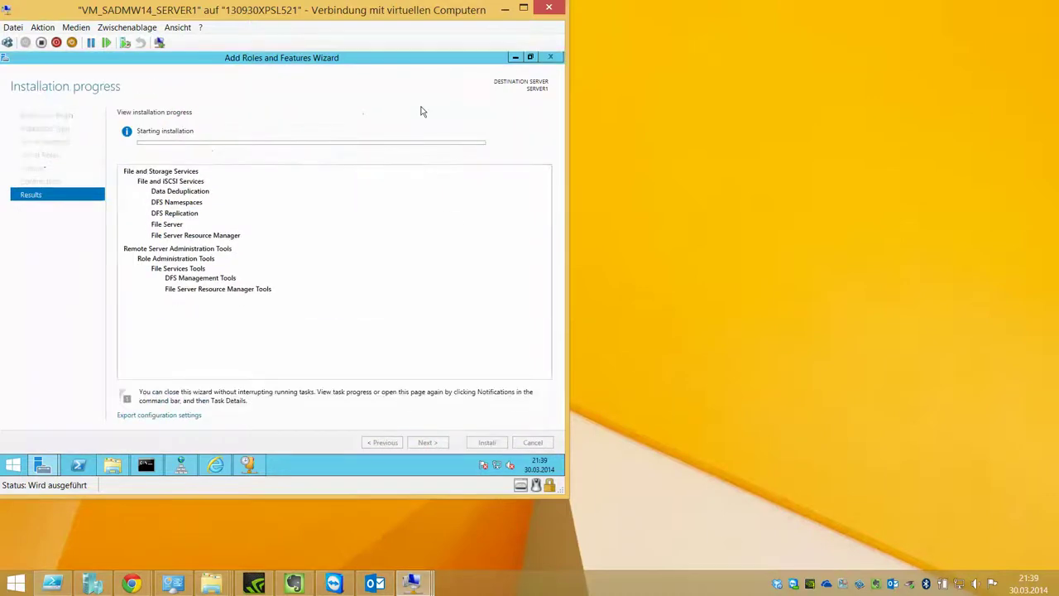
left_click(595, 116)
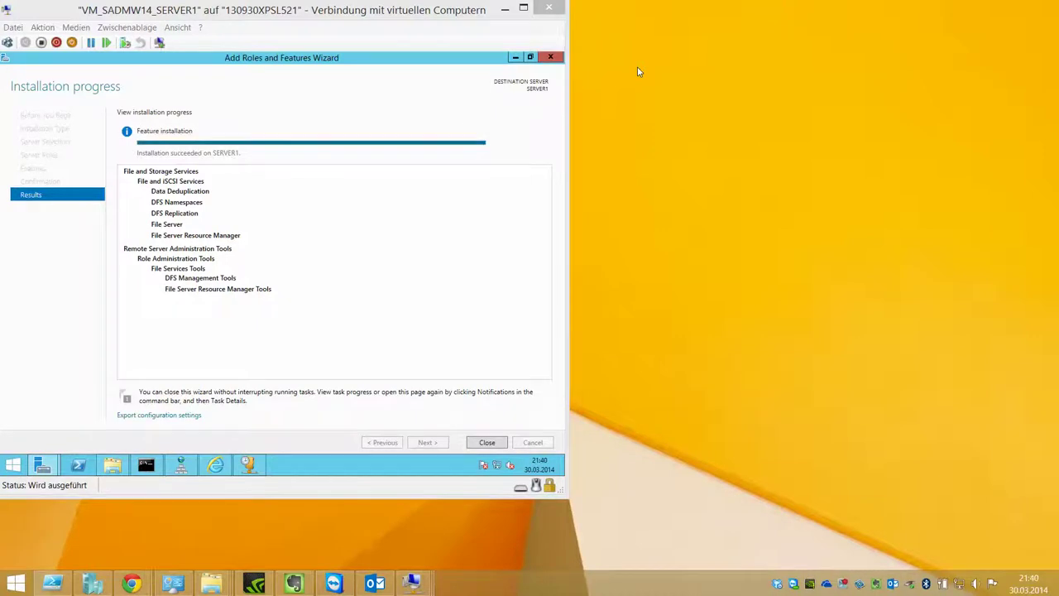
left_click(488, 443)
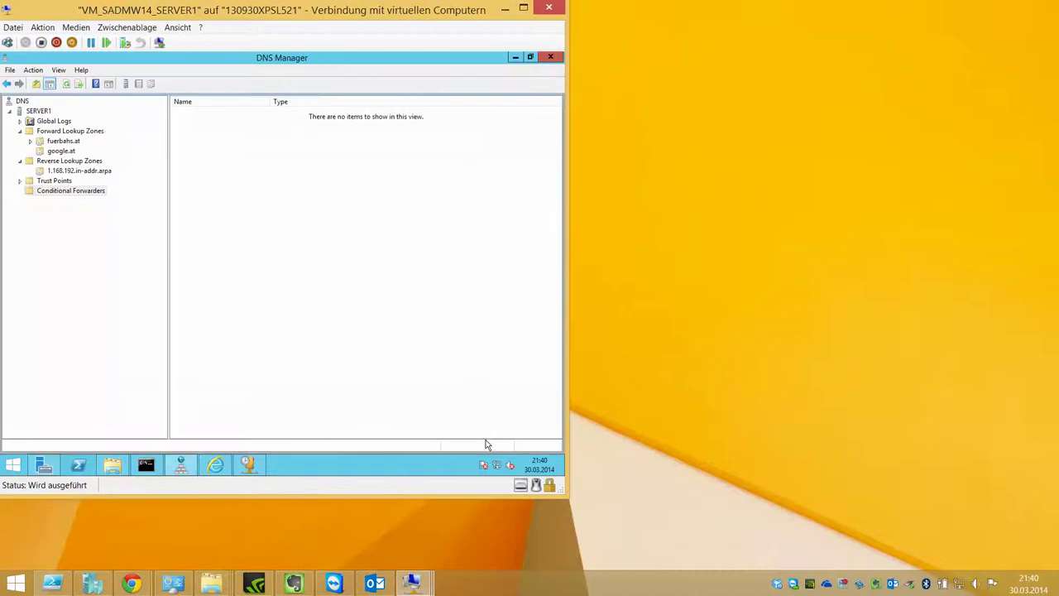
Step: Minimize DNS Manager, launch File Server Resource Manager from Local Server's Tools menu, then bring up Hyper-V Manager
left_click(514, 58)
left_click(62, 119)
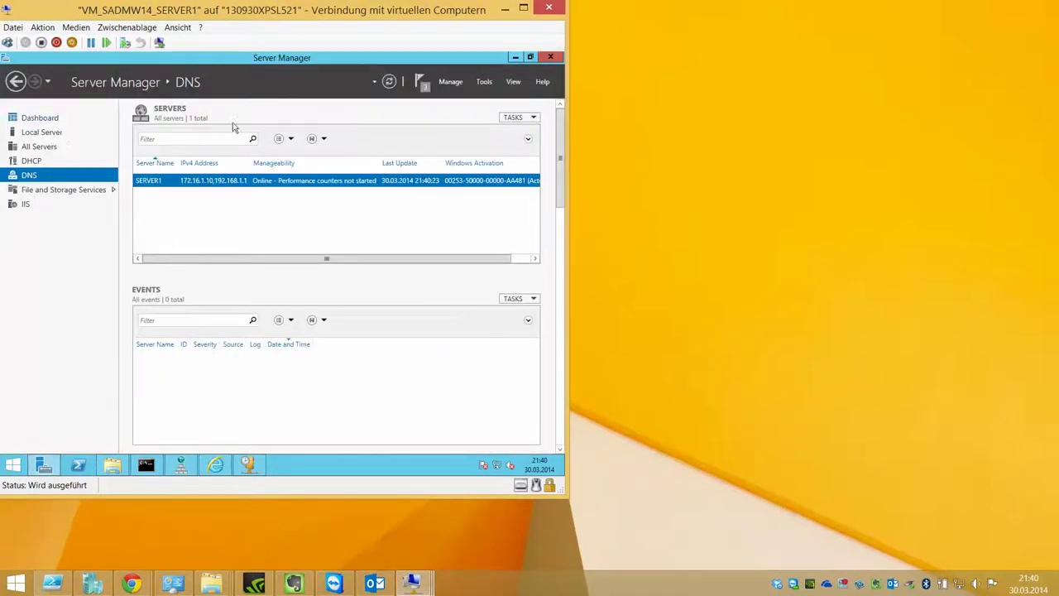
left_click(50, 132)
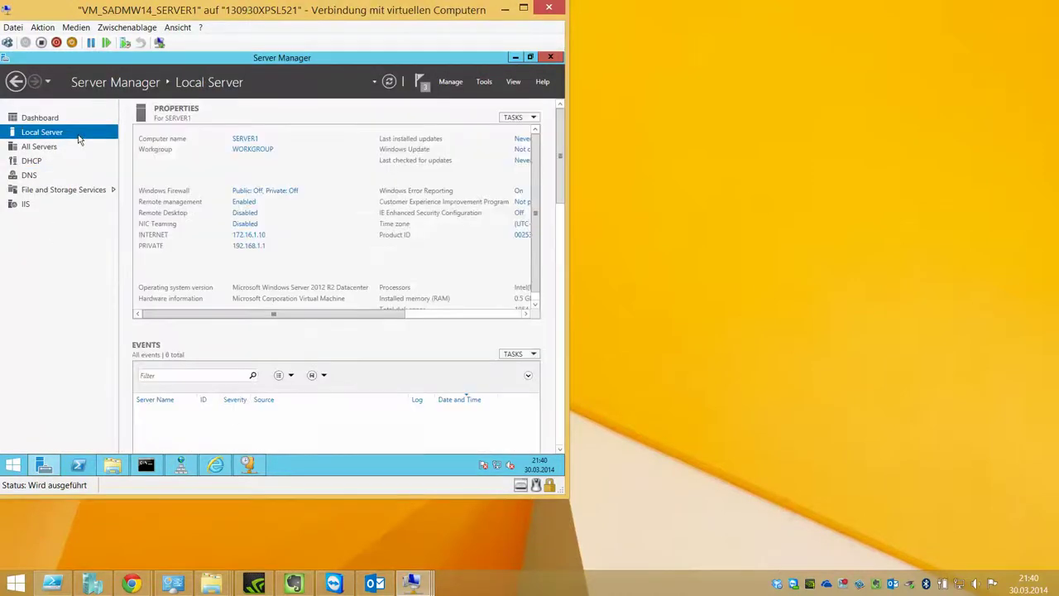
left_click(482, 83)
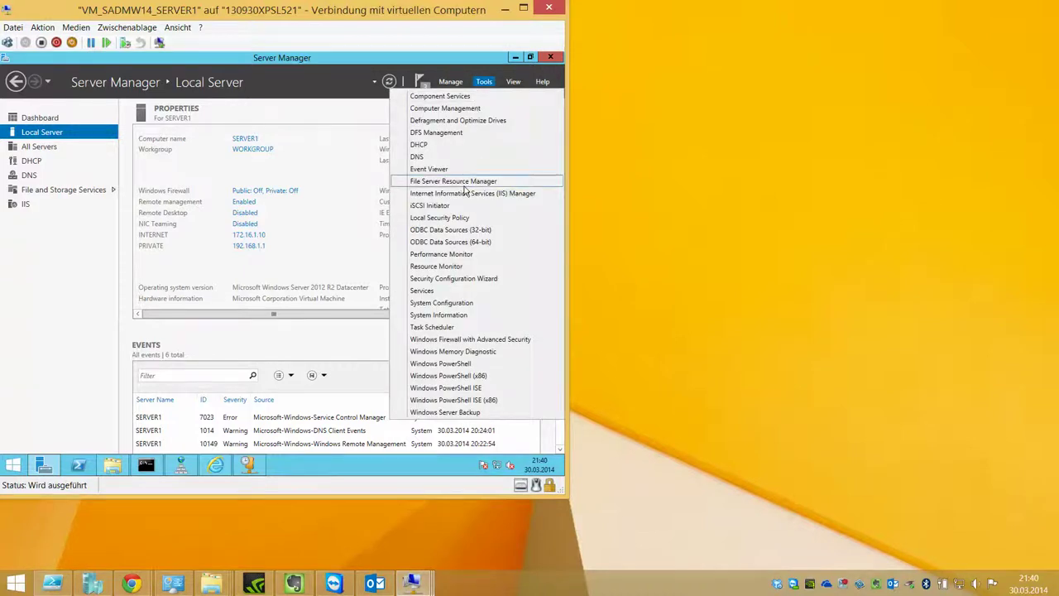
left_click(466, 181)
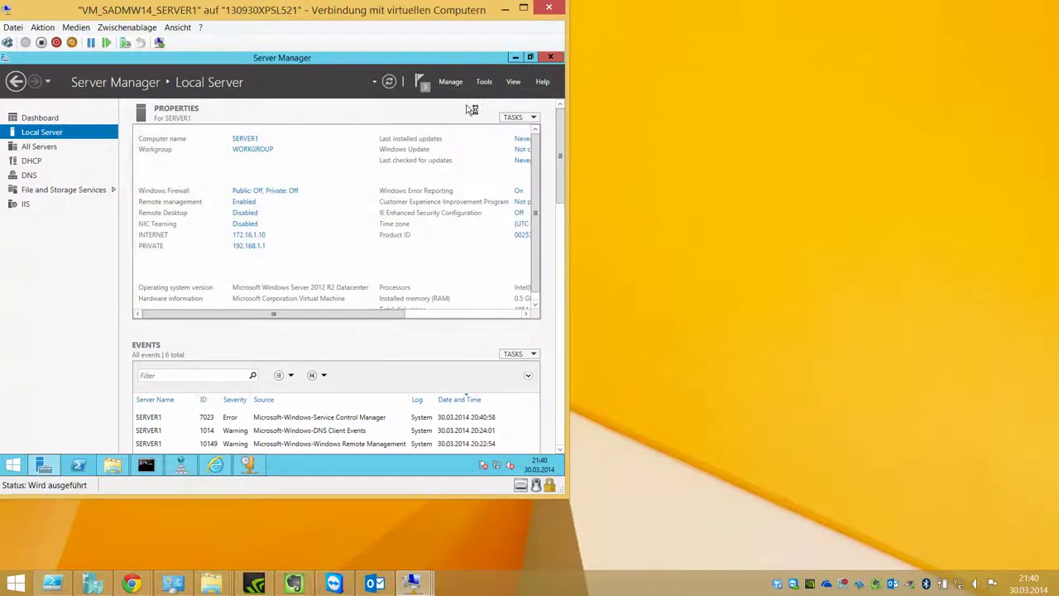
left_click(92, 584)
Step: Start the New Virtual Hard Disk wizard and clear the default disk name
left_click_drag(586, 18, 630, 80)
left_click(739, 163)
left_click(925, 175)
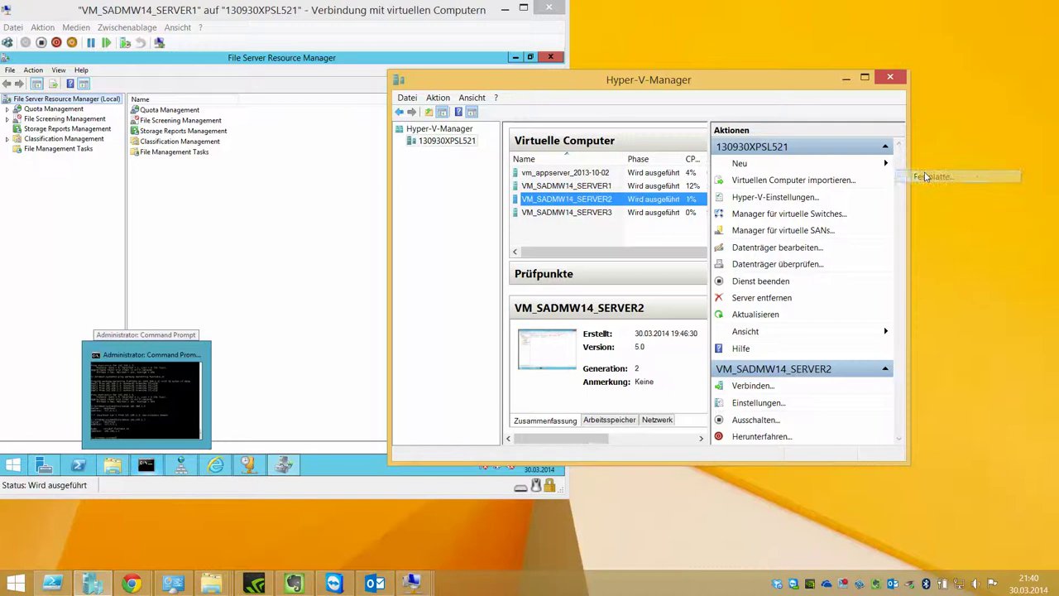
key("Return")
key("Return")
key("Return")
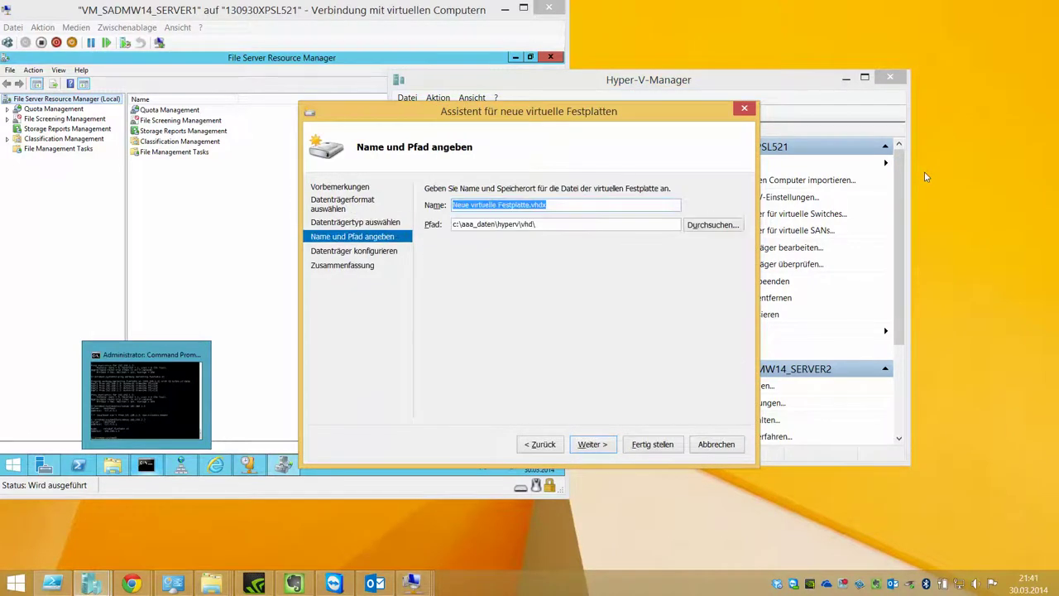
key("End")
key("Home")
key("Delete")
key("Delete")
key("Delete")
key("Delete")
key("Delete")
key("Delete")
key("Delete")
key("Delete")
key("Delete")
key("Delete")
key("Delete")
key("Delete")
key("Delete")
key("Delete")
key("Delete")
key("Delete")
key("Delete")
key("Delete")
key("Delete")
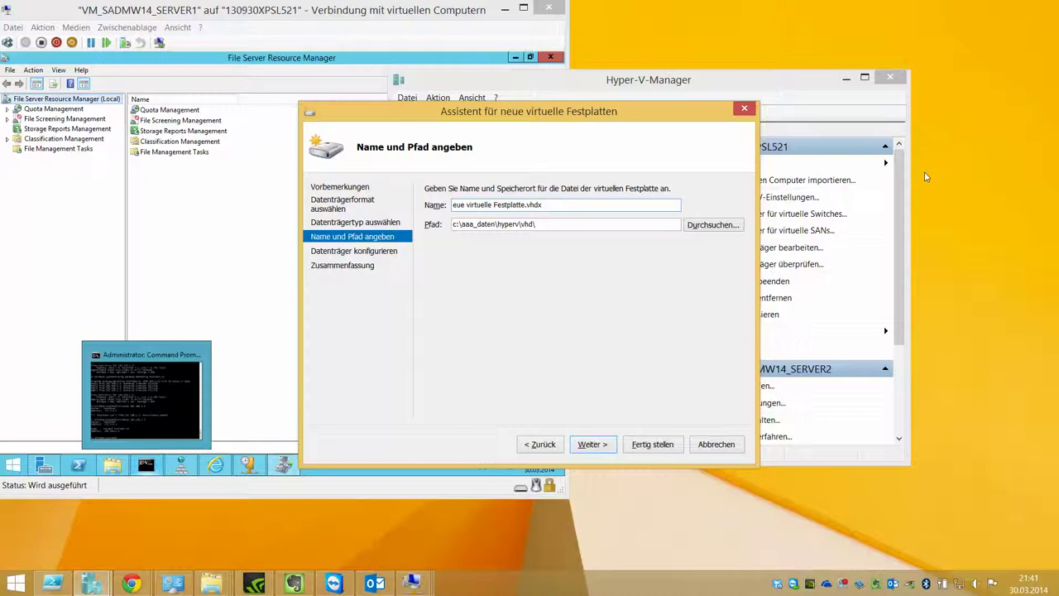
key("Delete")
key("Delete")
key("Delete")
key("Delete")
Step: Store the disk in hyperv\vm\VM_SADMW14_SERVER1 as HD_VM_SADMW14_SERVER1-DATA and finish the wizard
left_click(715, 228)
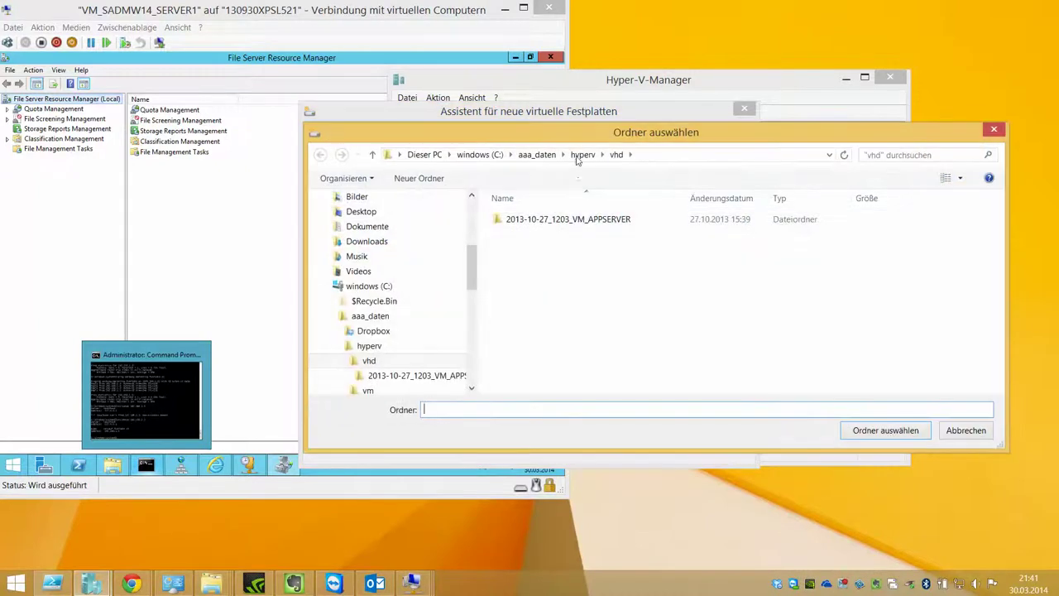
left_click(583, 154)
double_click(577, 233)
left_click(577, 233)
double_click(577, 233)
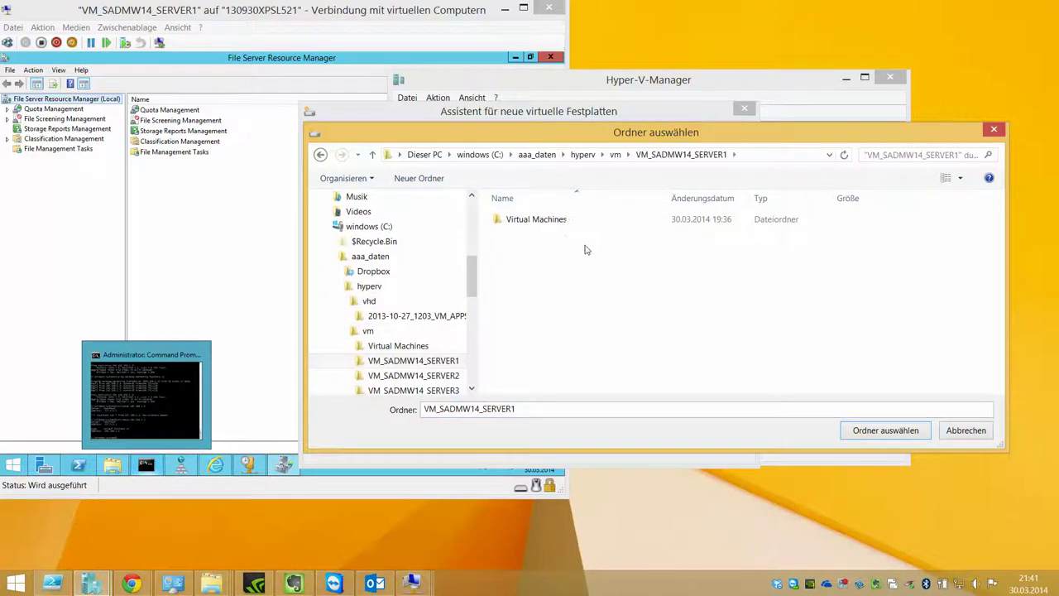
left_click(886, 430)
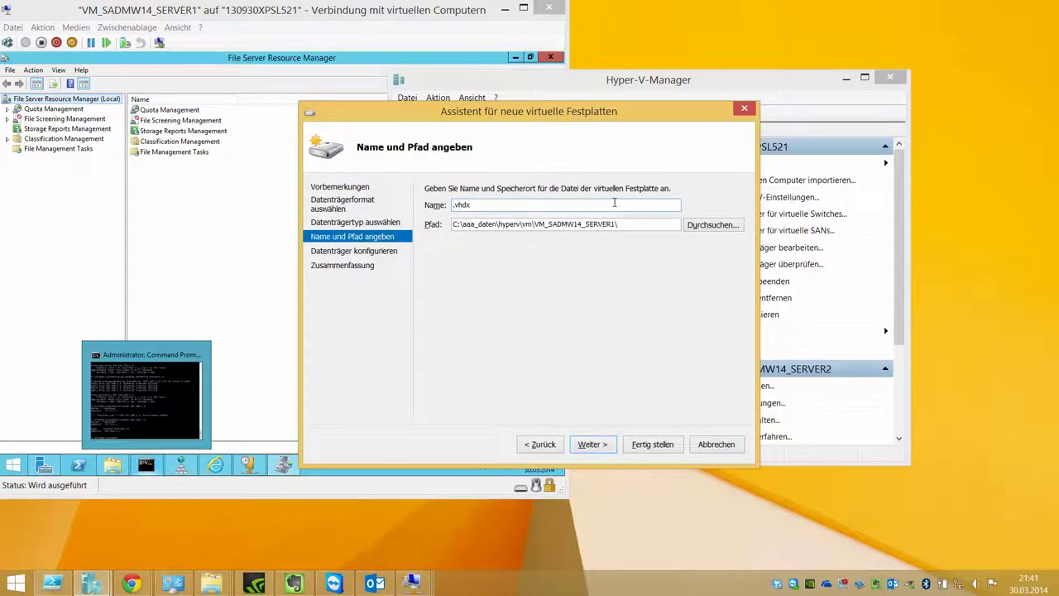
type("_")
type("VM_SADMW1")
type("4_SERVER")
type("1-DATA")
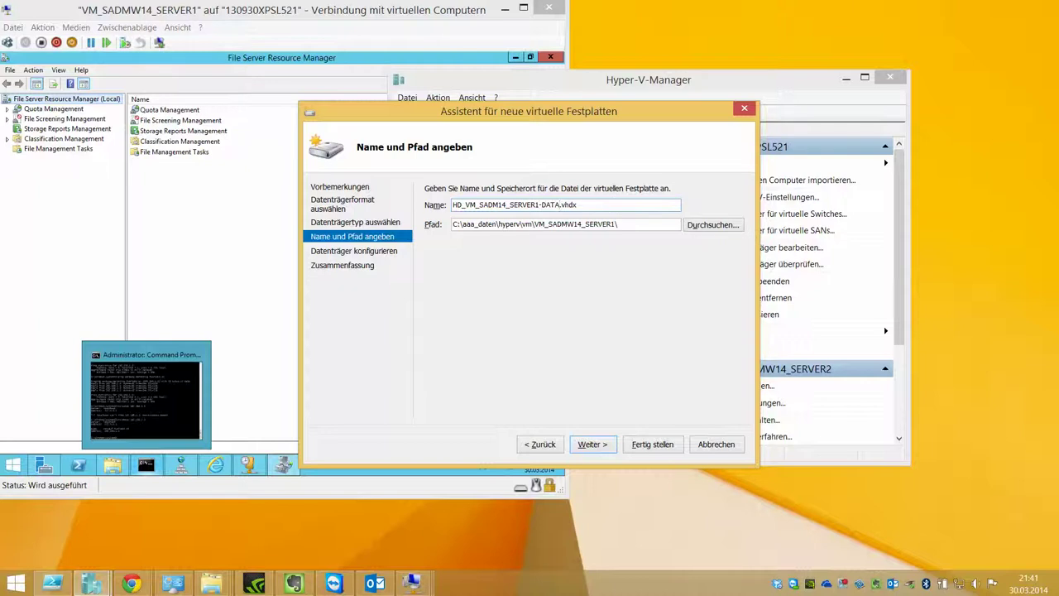
key("Return")
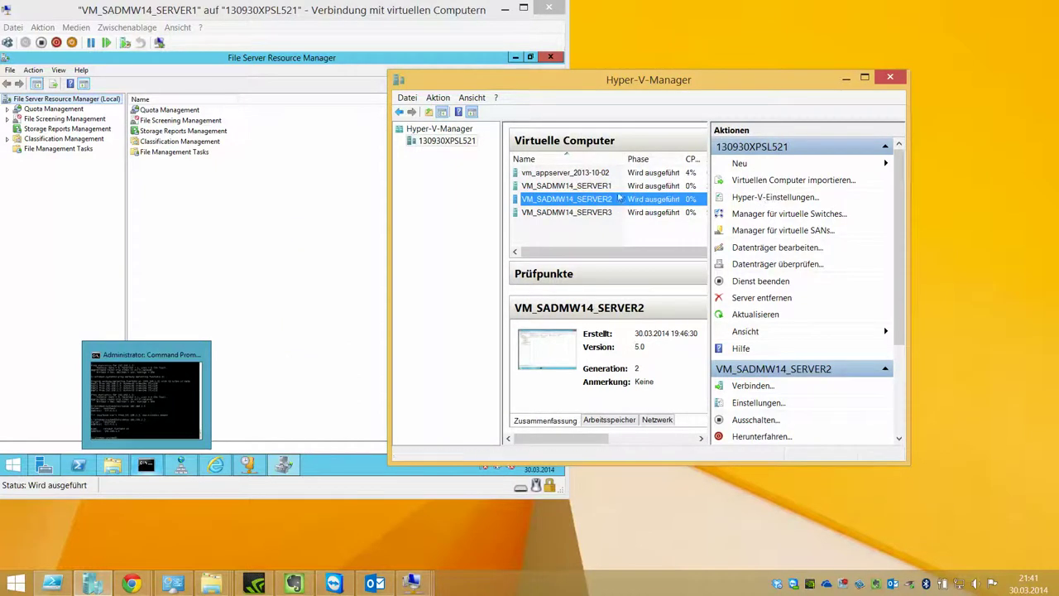
Step: Open VM_SADMW14_SERVER1's settings and add a hard disk to its SCSI controller
right_click(615, 189)
left_click(654, 213)
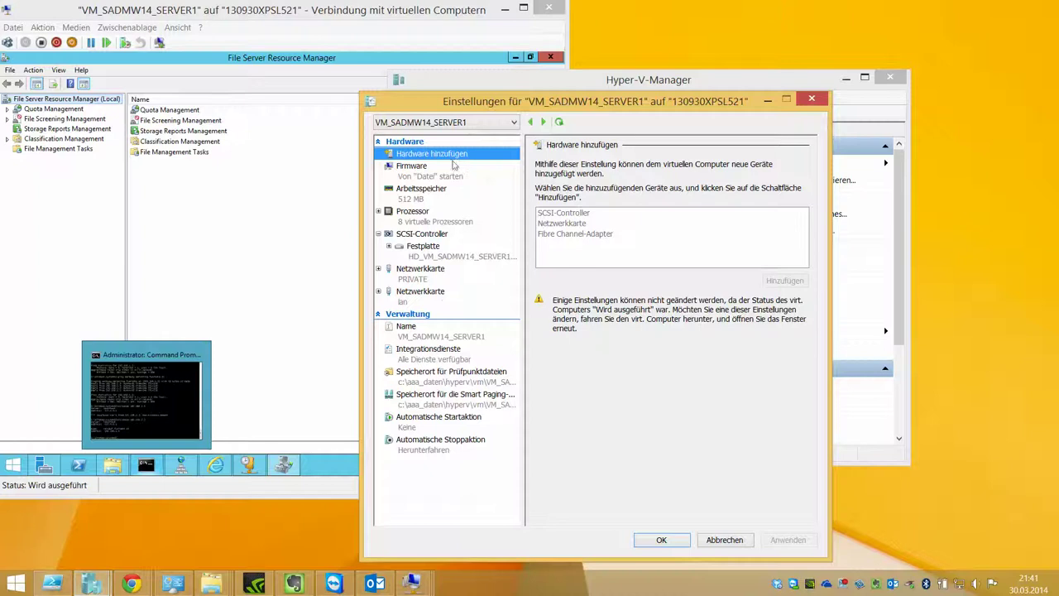
left_click(725, 540)
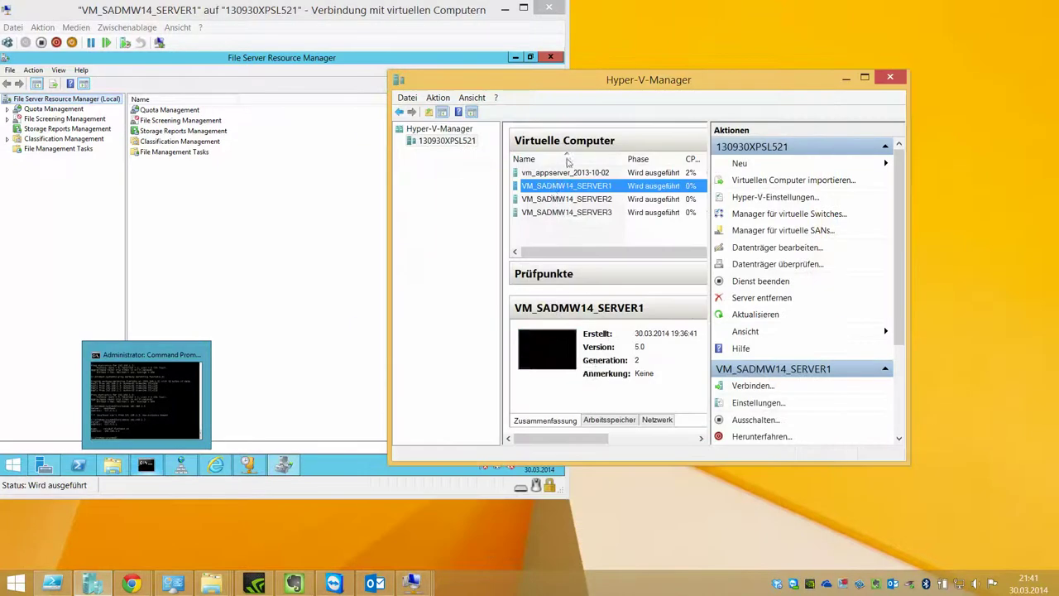
right_click(570, 187)
left_click(596, 213)
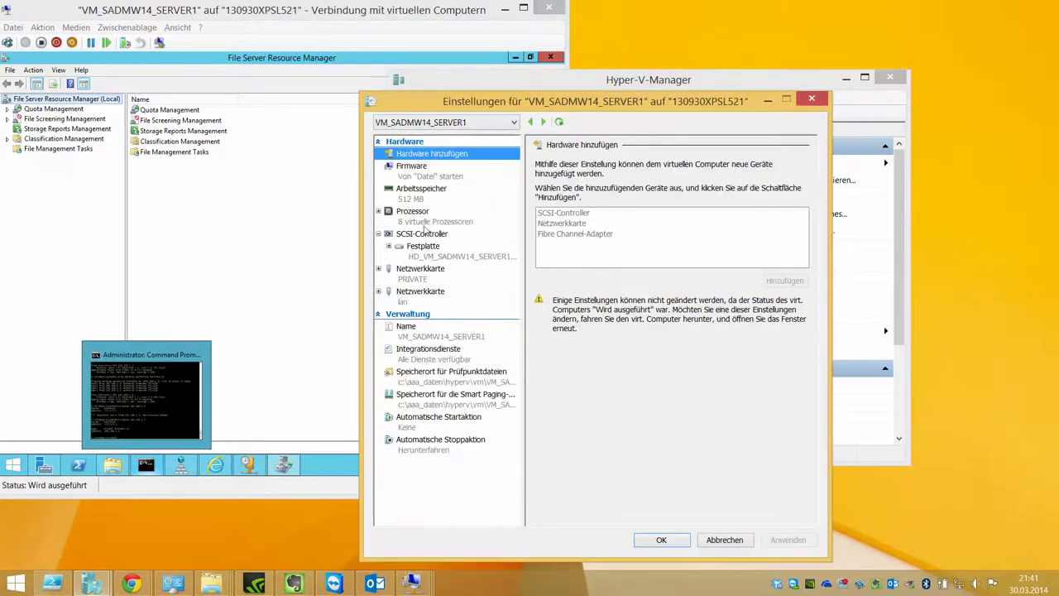
left_click(422, 233)
left_click(579, 213)
left_click(783, 282)
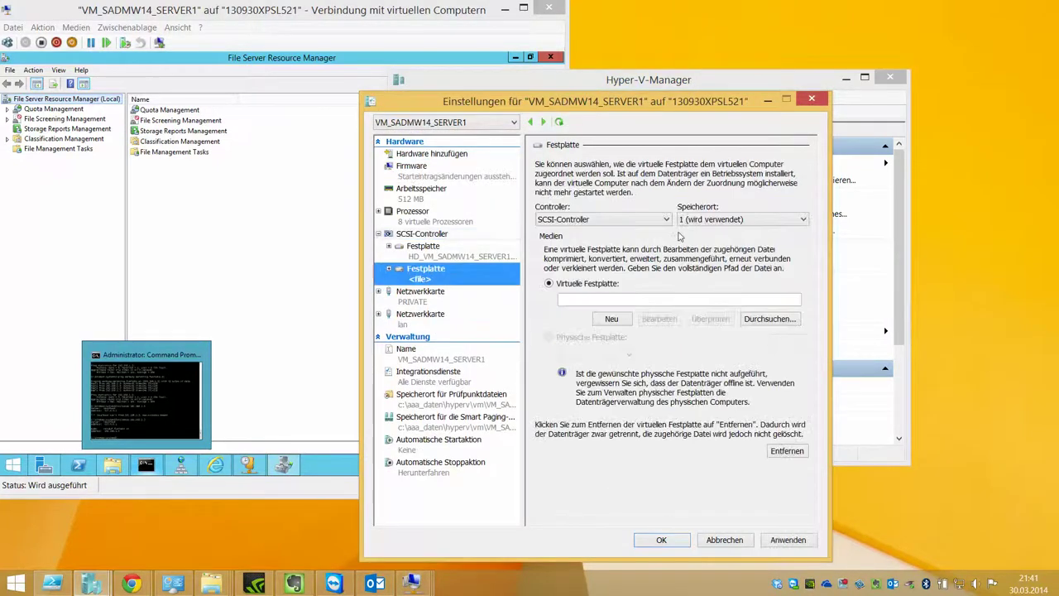
left_click(752, 318)
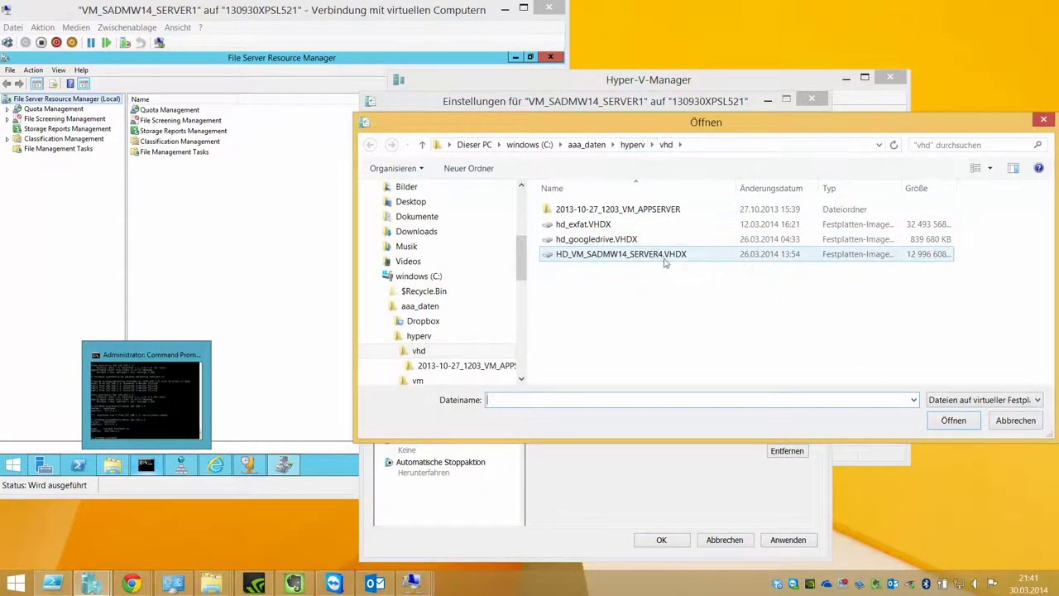
Step: Rename the misspelled DATA file to HD_VM_SADMW14_SERVER1-DATA.vhdx and attach it
left_click(654, 144)
left_click(667, 172)
double_click(617, 224)
left_click(620, 225)
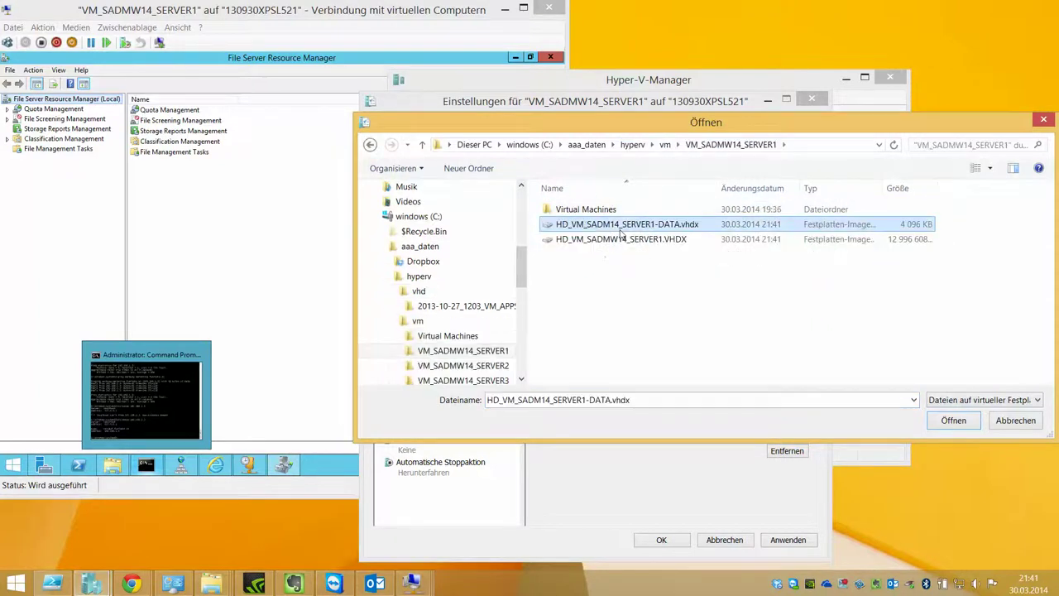
left_click(622, 239)
right_click(623, 227)
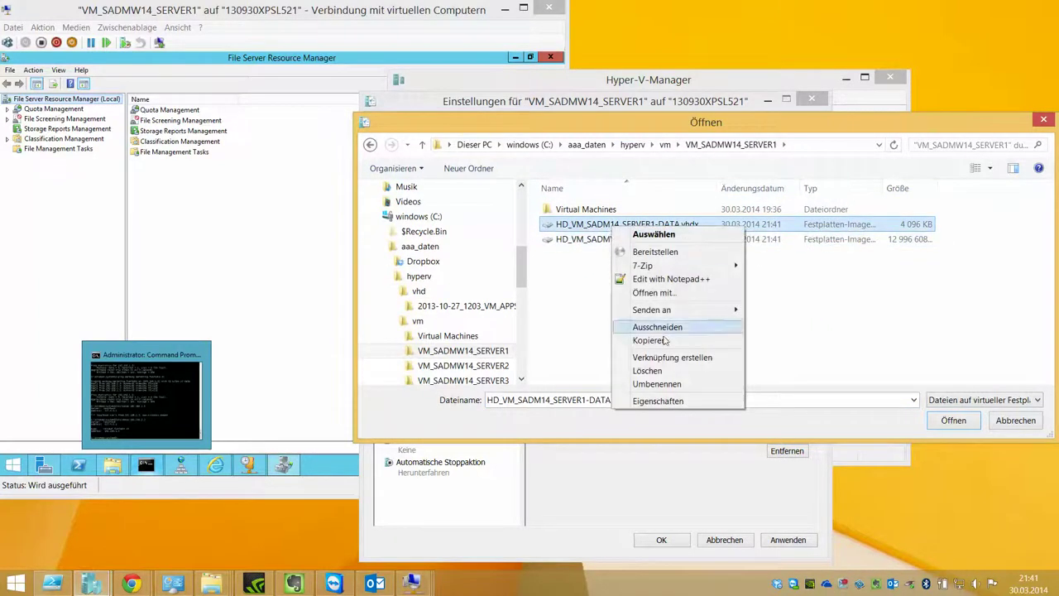
left_click(657, 384)
left_click(622, 224)
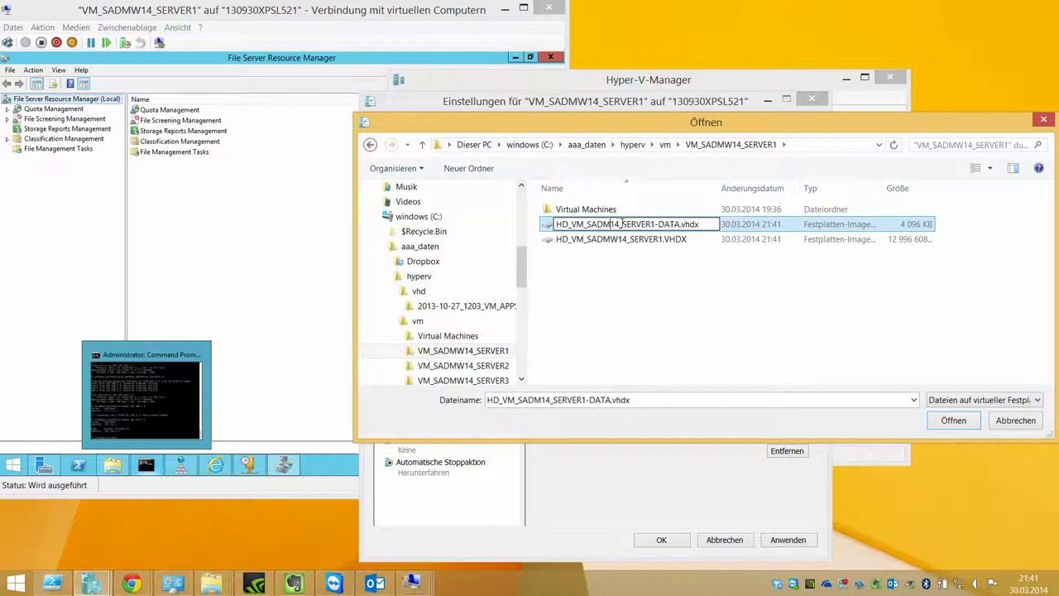
type("W")
key("Return")
double_click(624, 239)
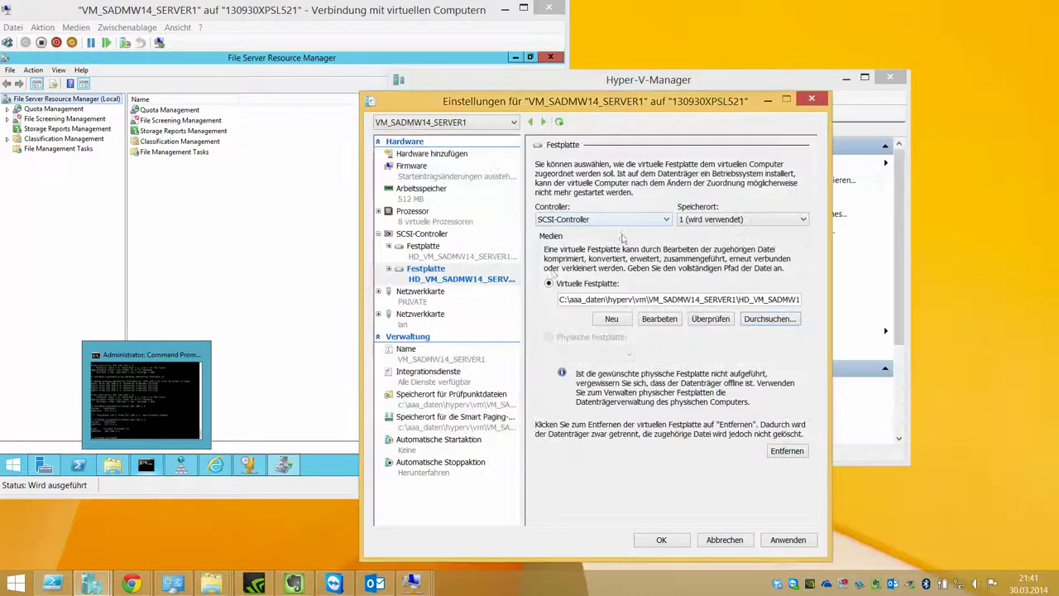
Step: Review the new disk's entry, save the VM settings, and return to the VM connection
double_click(485, 282)
left_click(445, 290)
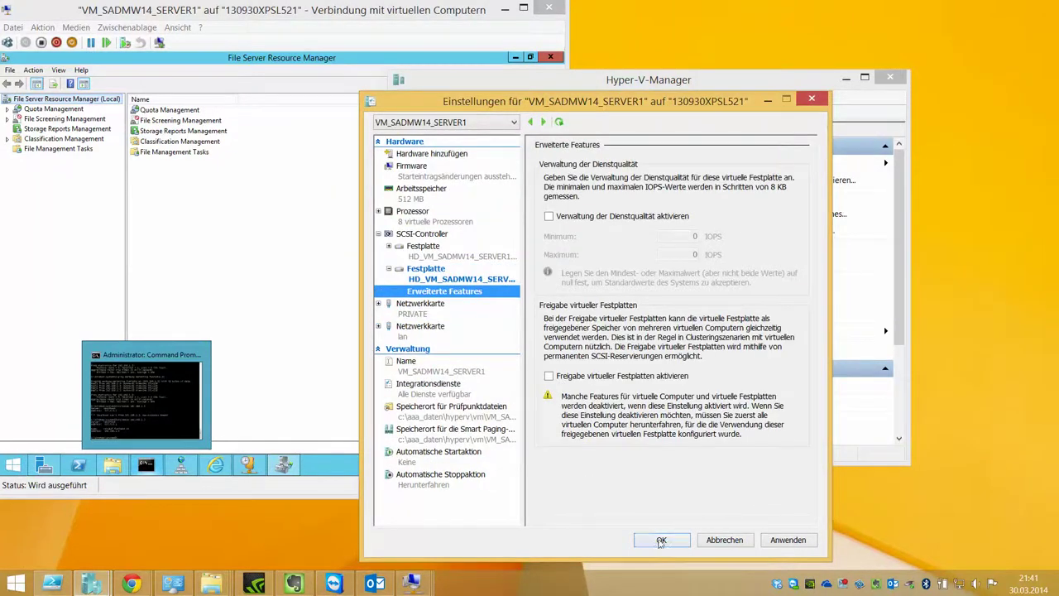
left_click(662, 540)
left_click(206, 286)
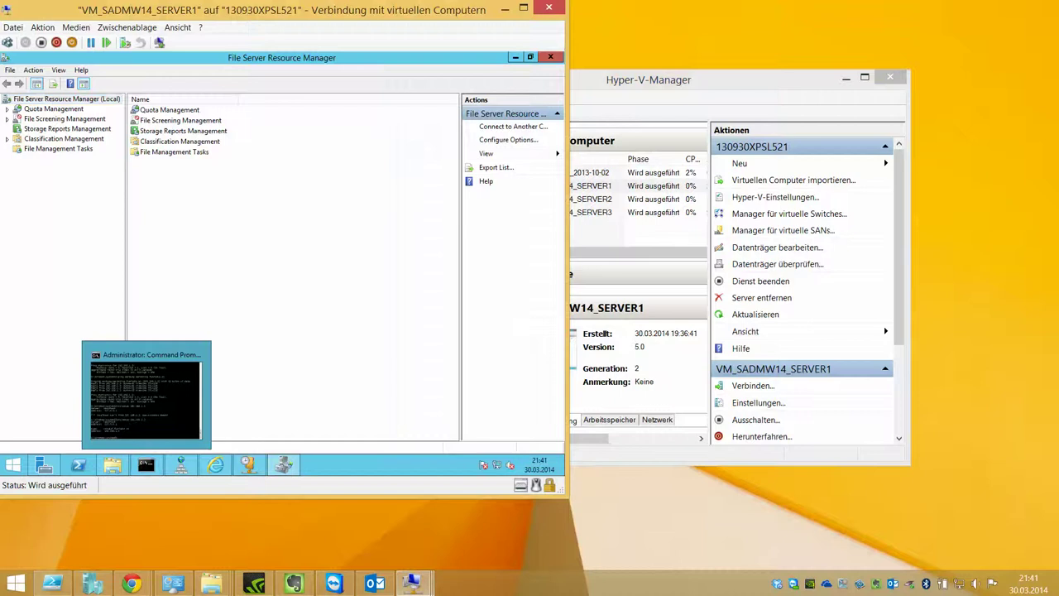
Step: In Disk Management, bring Disk 1 online and initialize it with a GPT partition table
right_click(11, 468)
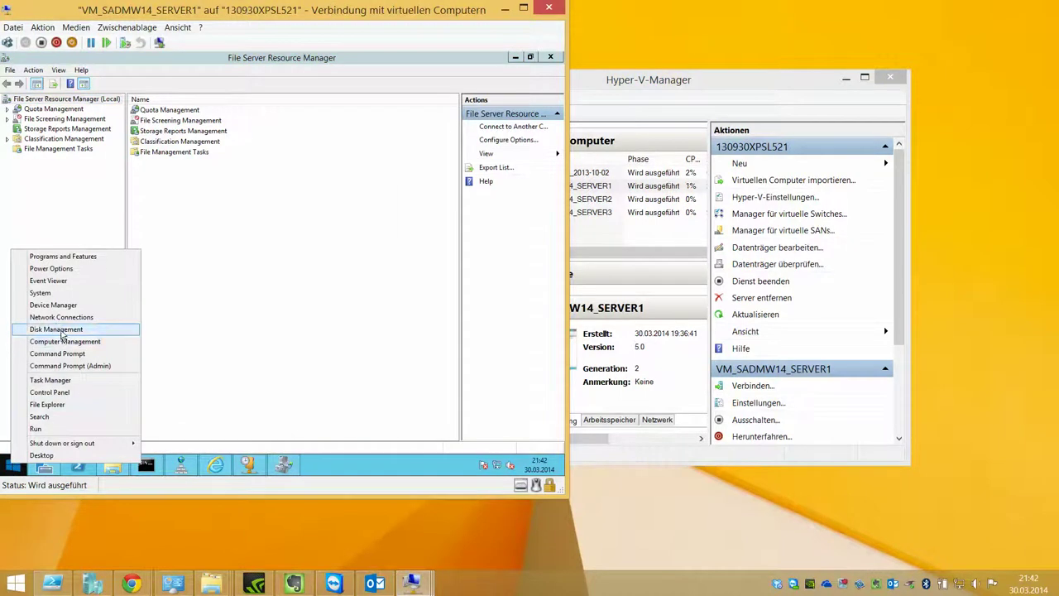
left_click(56, 329)
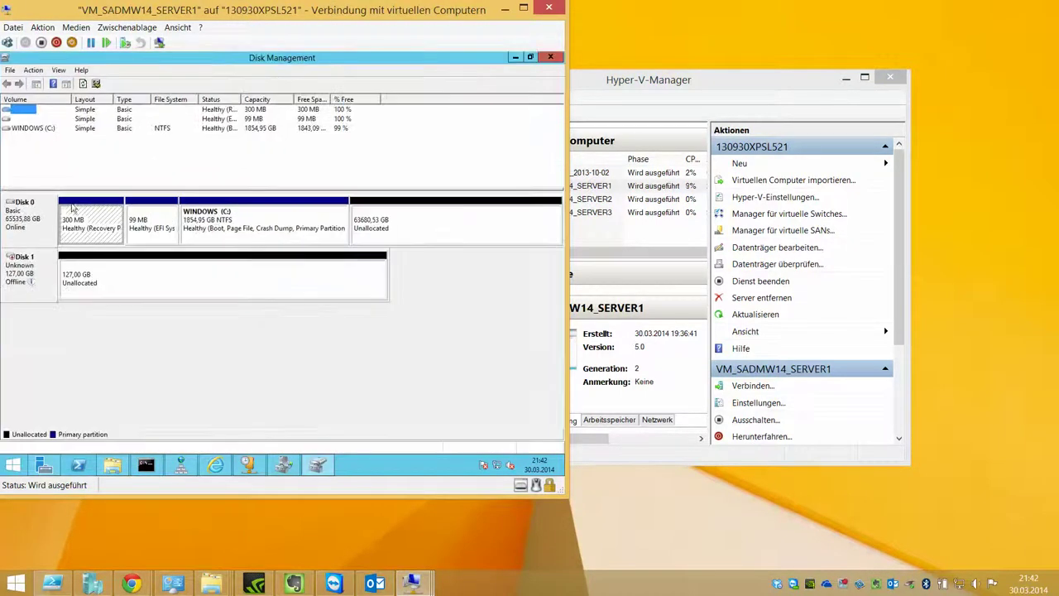
right_click(25, 263)
left_click(118, 274)
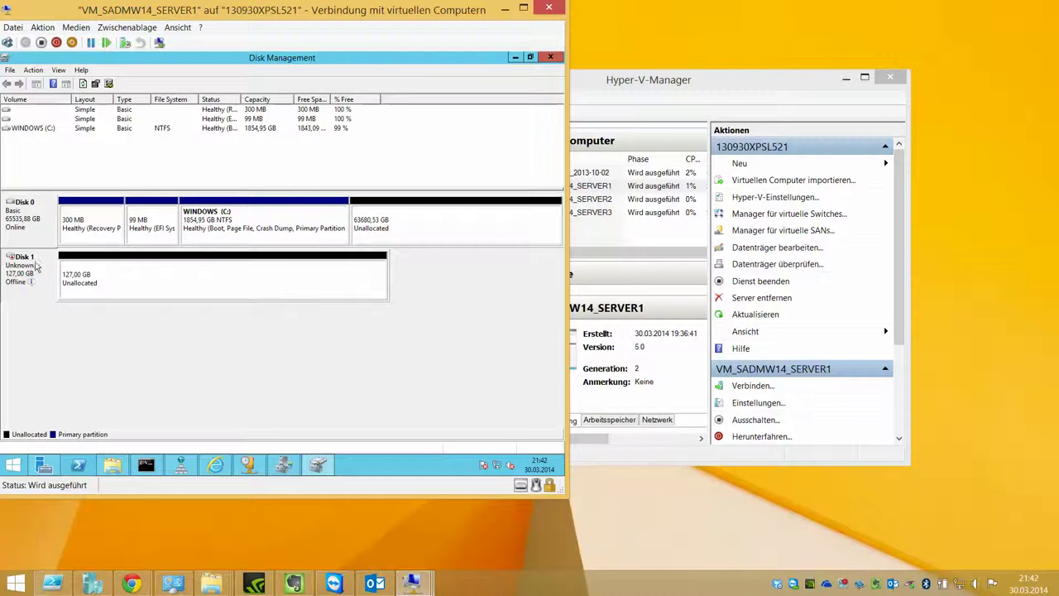
right_click(28, 266)
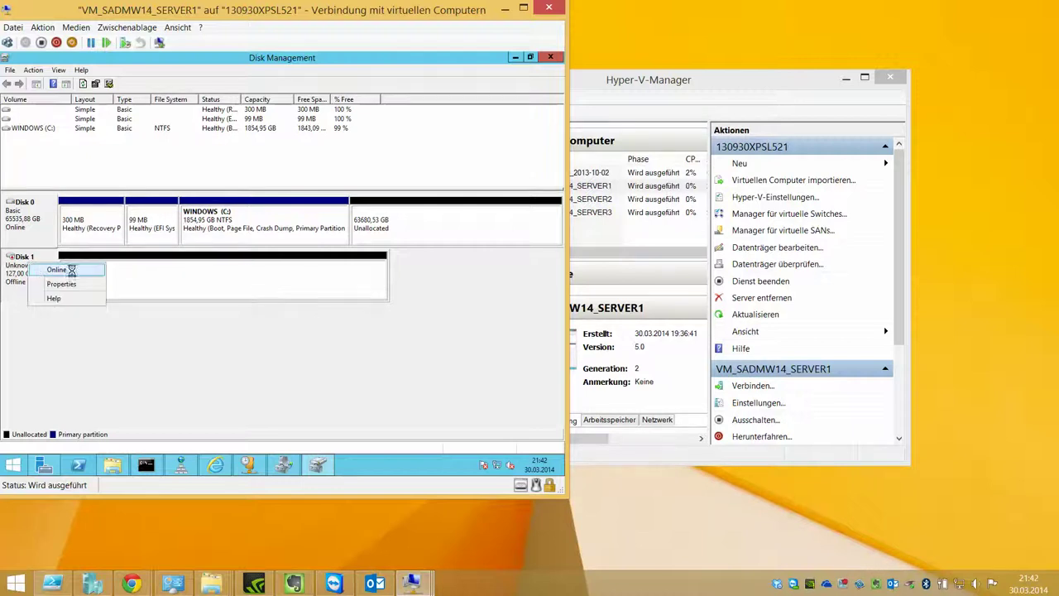
left_click(68, 270)
right_click(42, 261)
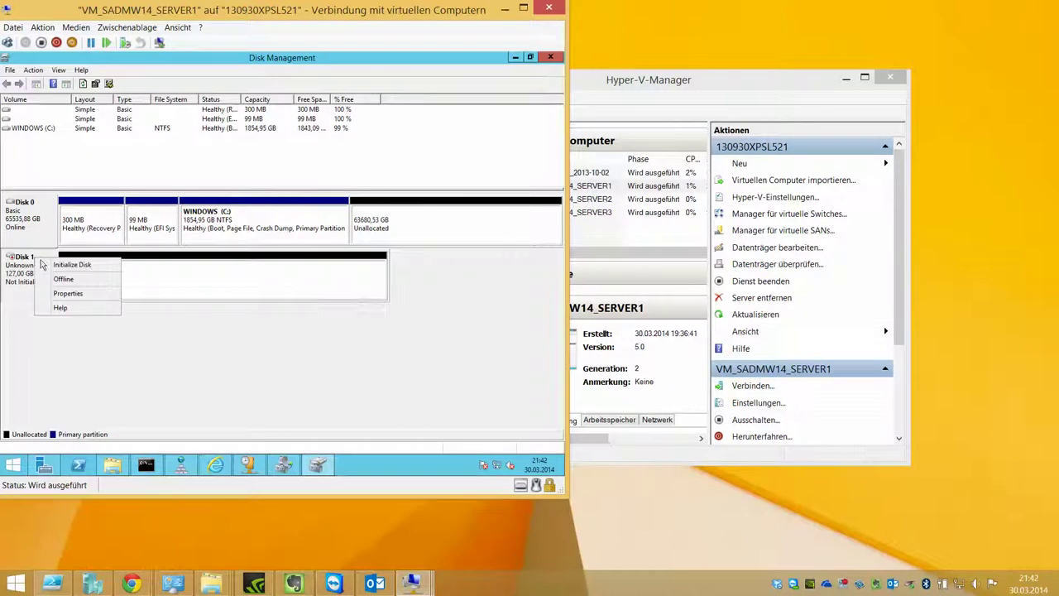
left_click(74, 265)
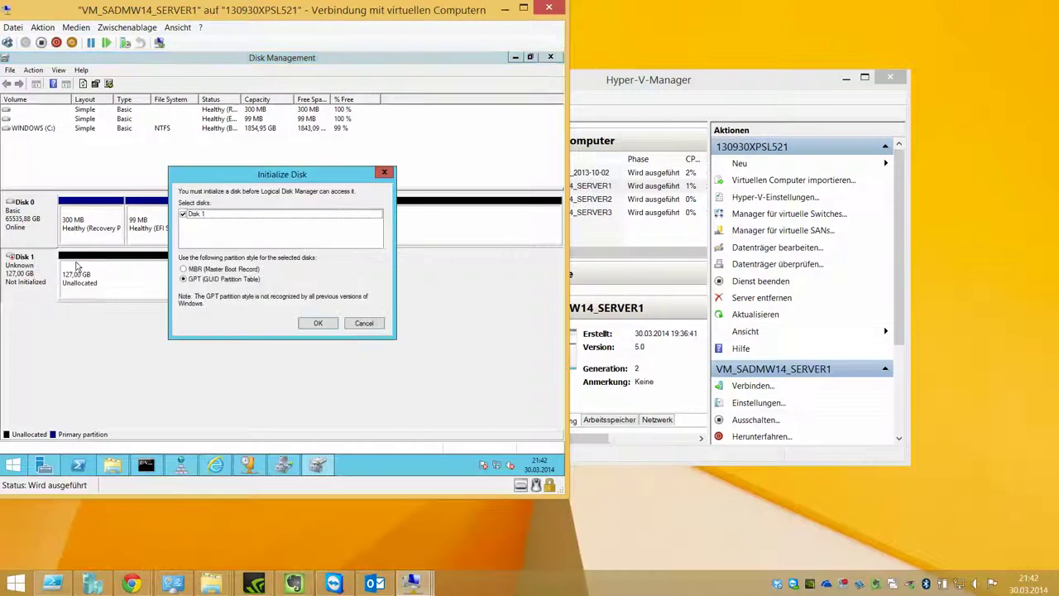
left_click(318, 323)
Step: Create a full-size simple volume on drive D:, formatted NTFS with label DATA
right_click(108, 275)
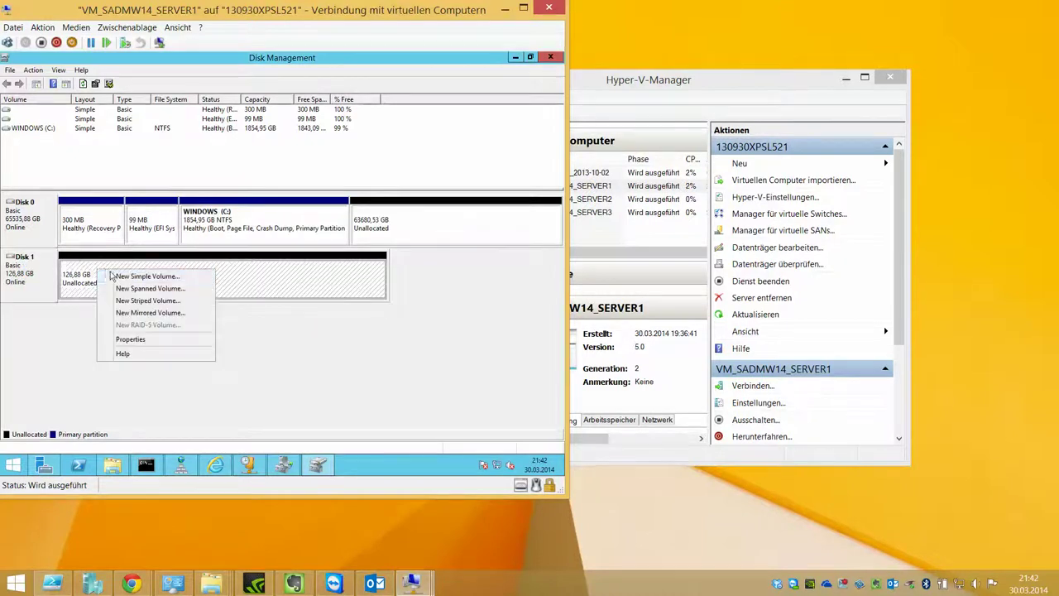
left_click(151, 279)
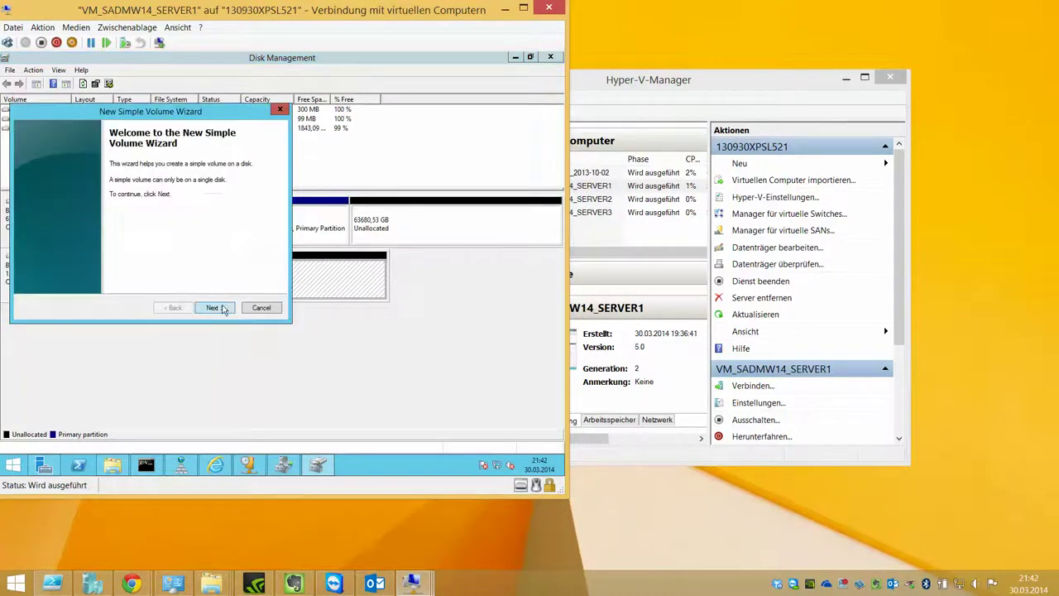
left_click(220, 308)
left_click(222, 309)
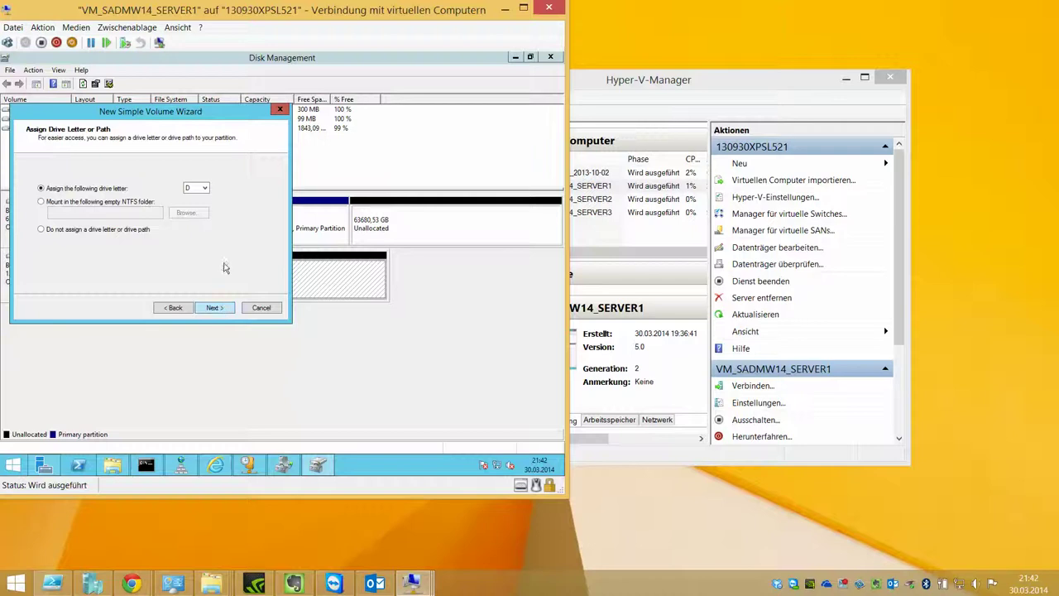
left_click(221, 309)
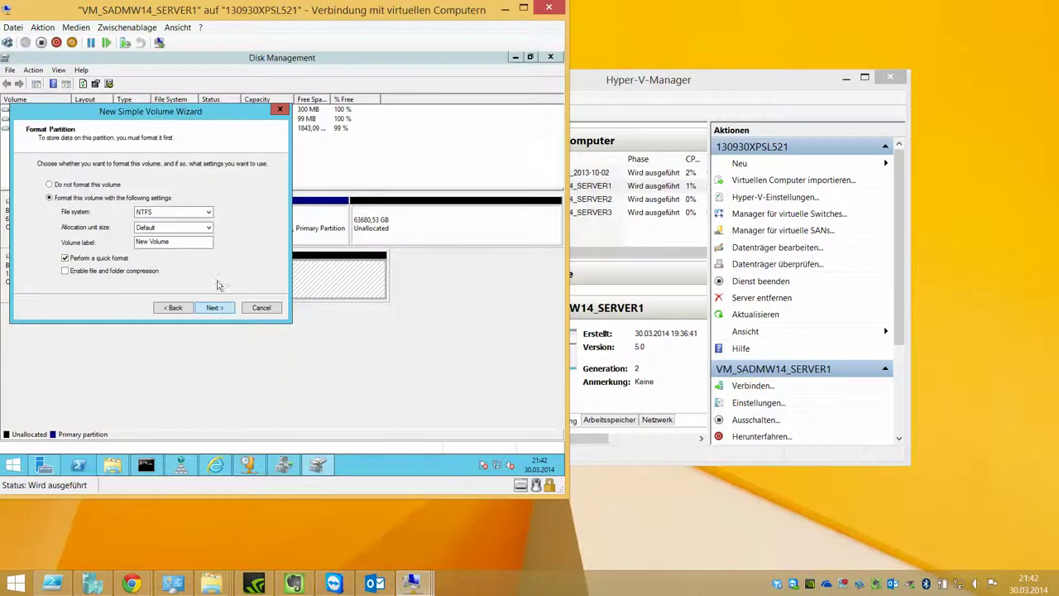
key("Tab")
key("Tab")
key("Tab")
type("DA")
key("Return")
key("Return")
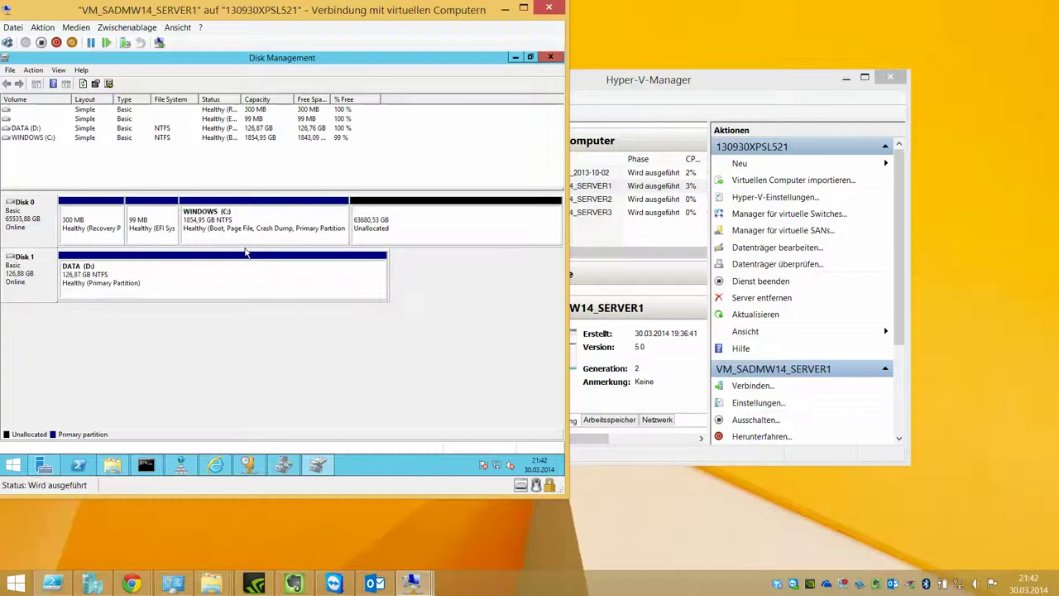
Step: Close Disk Management and the Network Connections window
left_click(515, 58)
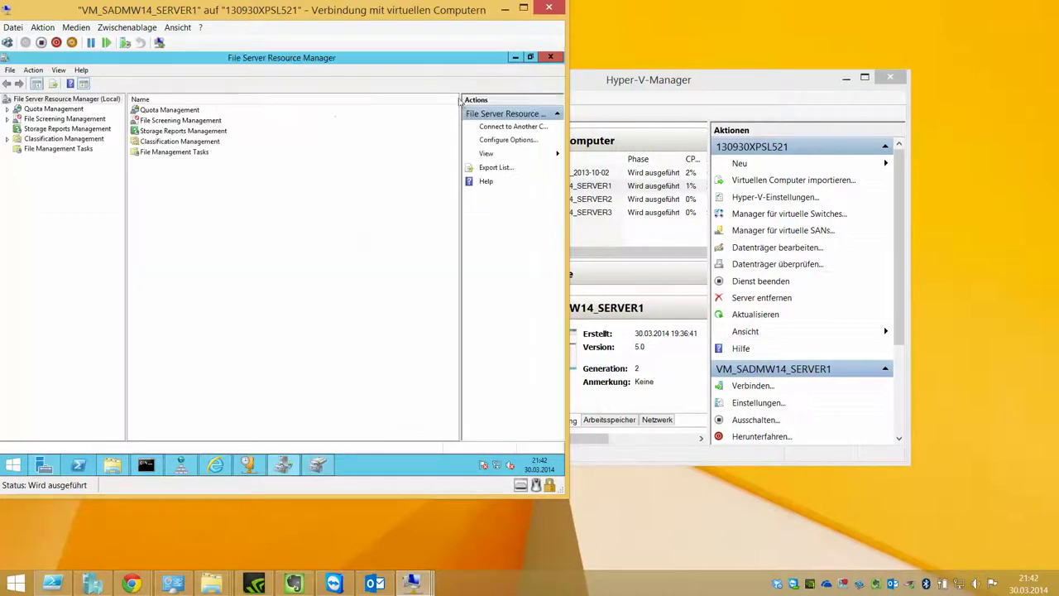
left_click(112, 465)
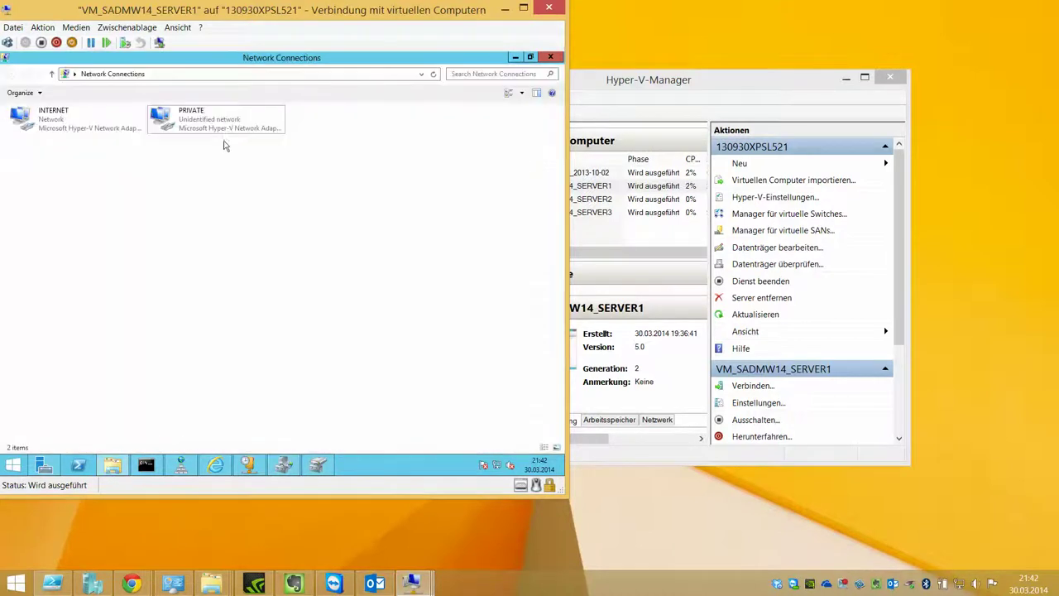
left_click(551, 58)
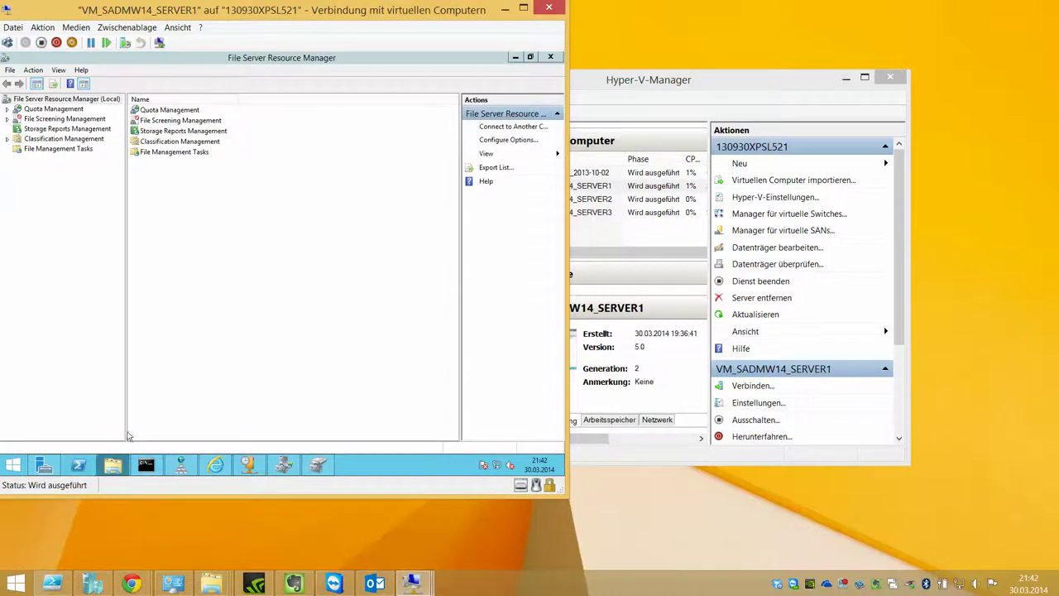
Step: Create a new folder named DATA at the root of drive D:
key("super+e")
double_click(284, 207)
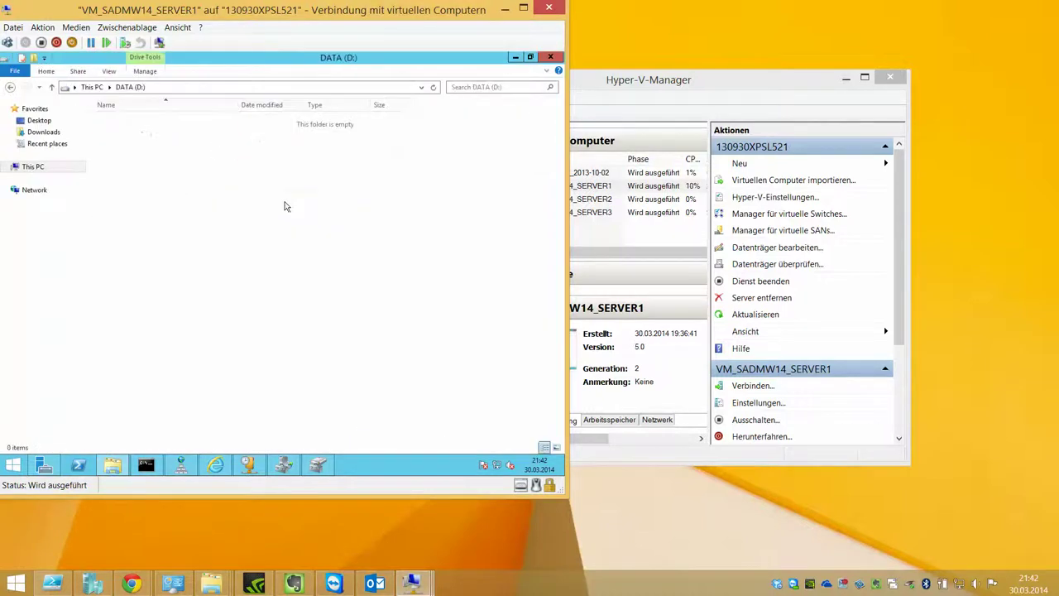
key("ctrl+shift+n")
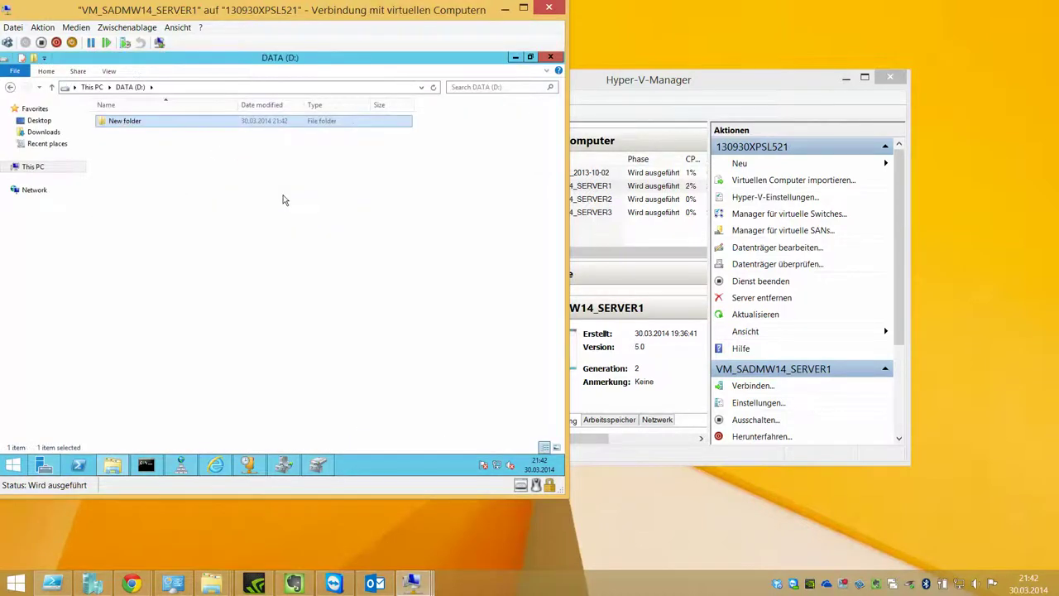
right_click(118, 122)
left_click(171, 269)
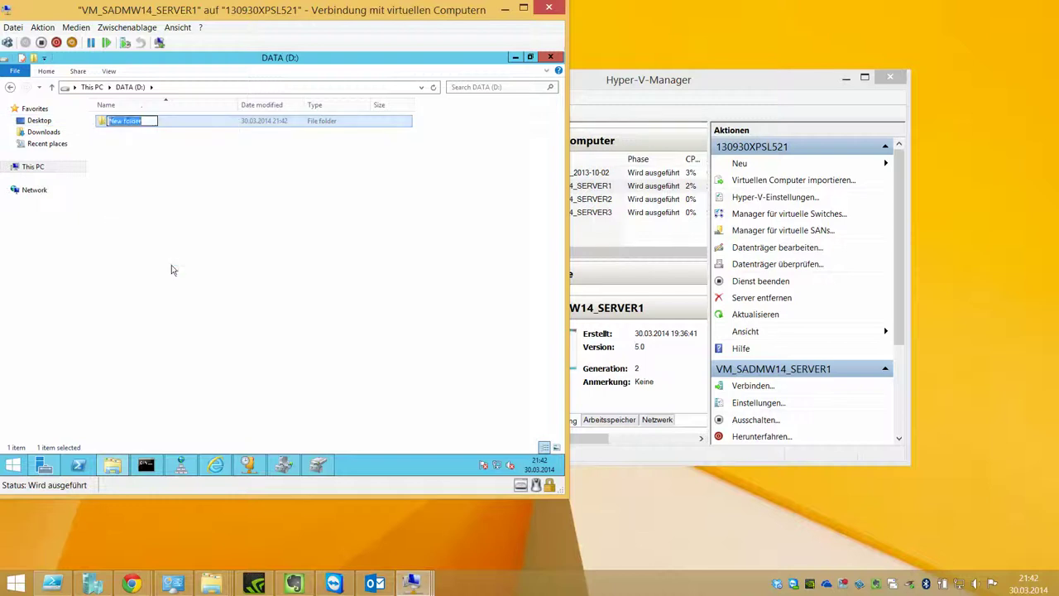
type("DATA")
key("Return")
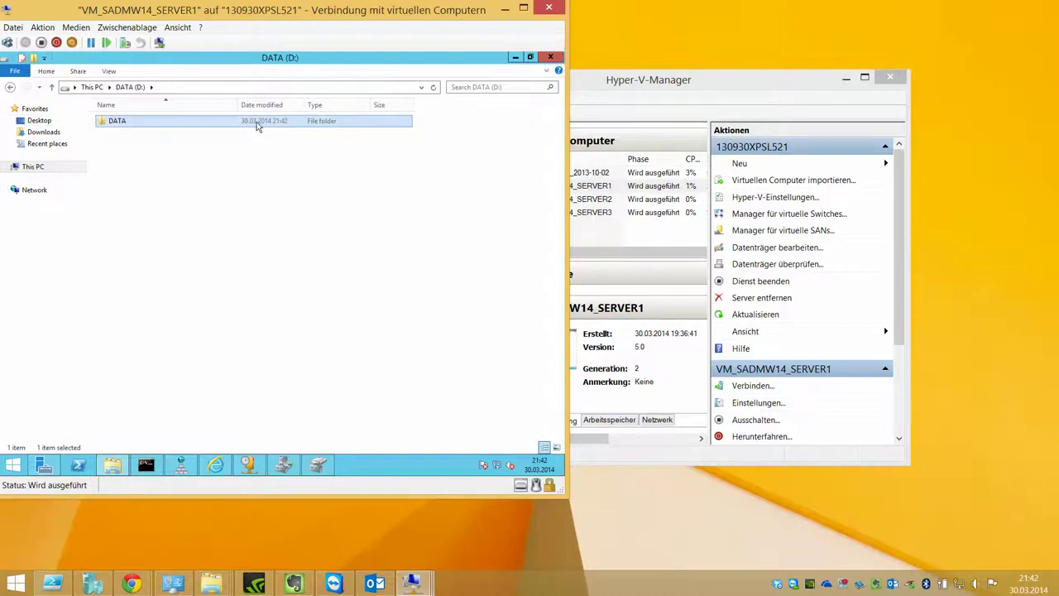
Step: Add an Everyone Full control entry in the DATA folder's advanced security settings
right_click(226, 120)
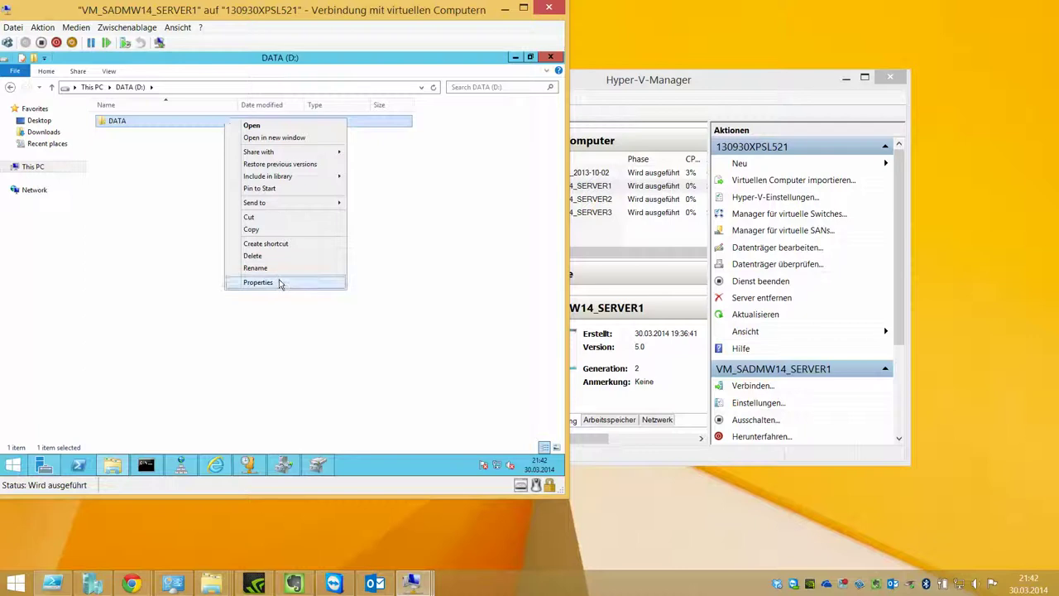
left_click(258, 282)
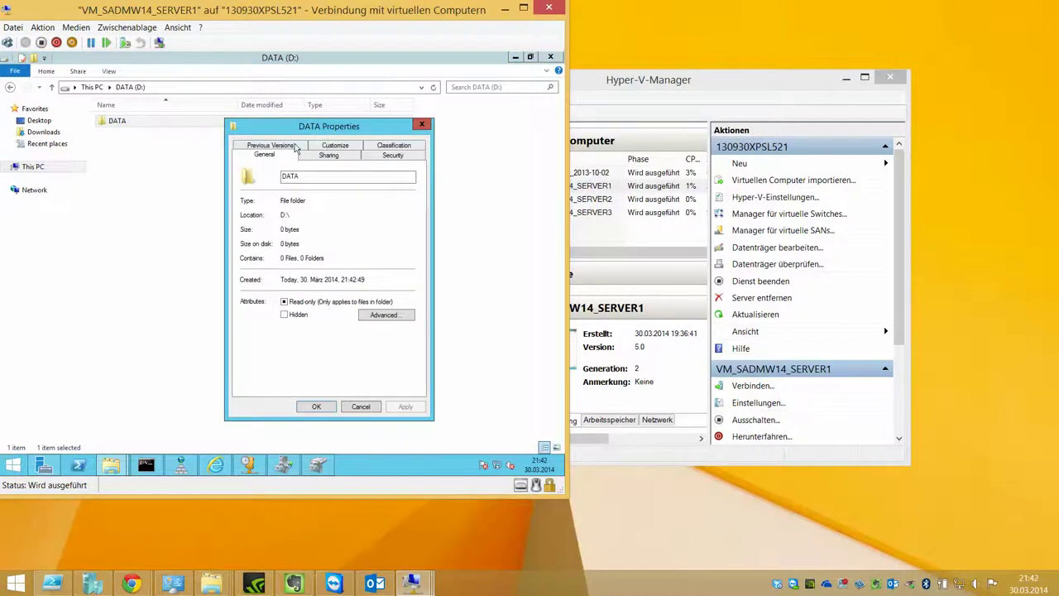
left_click(389, 155)
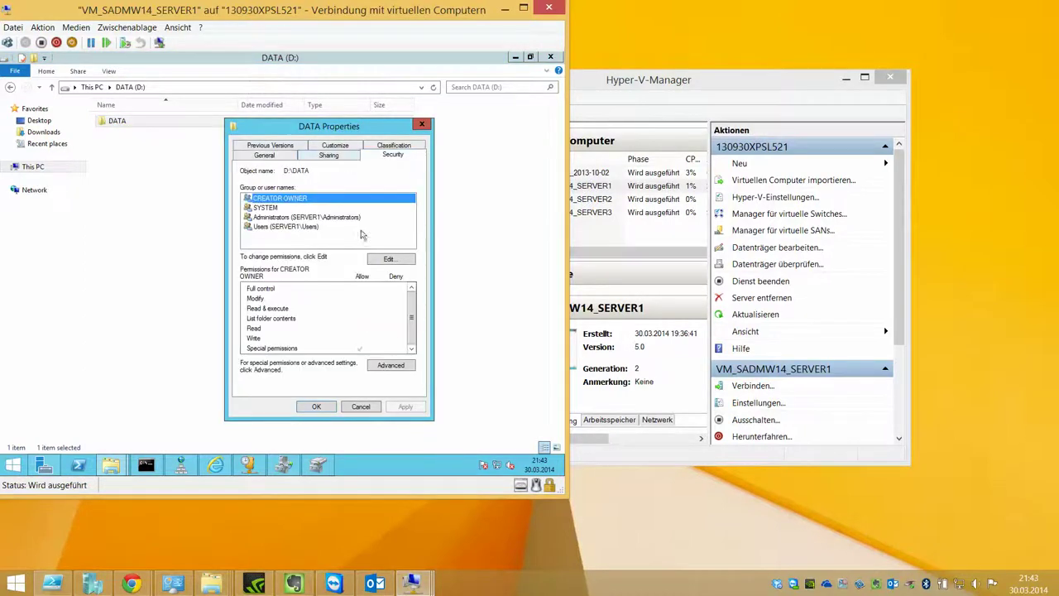
left_click(393, 370)
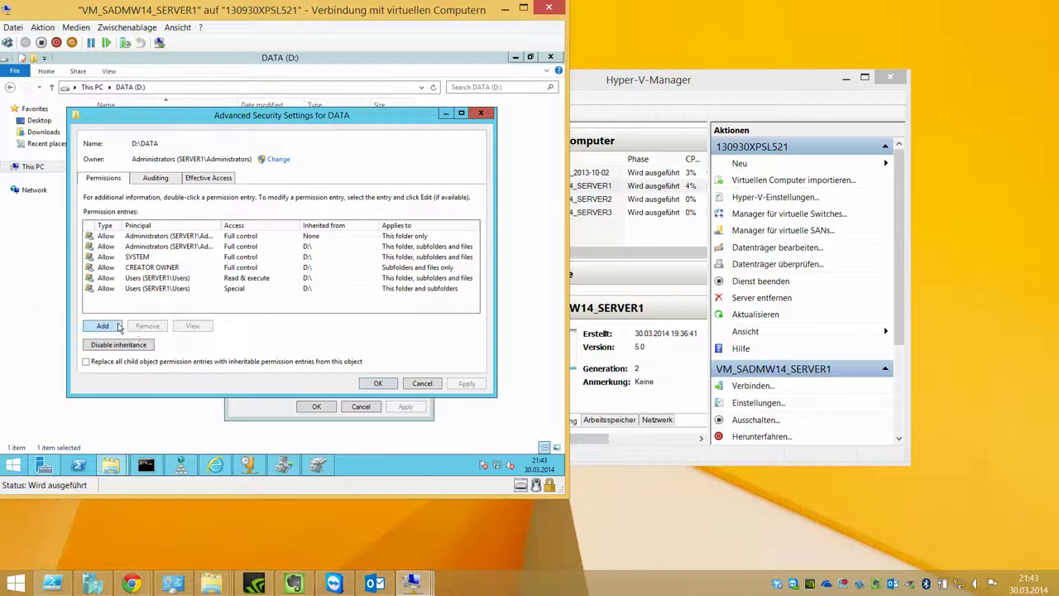
left_click(118, 326)
left_click(115, 125)
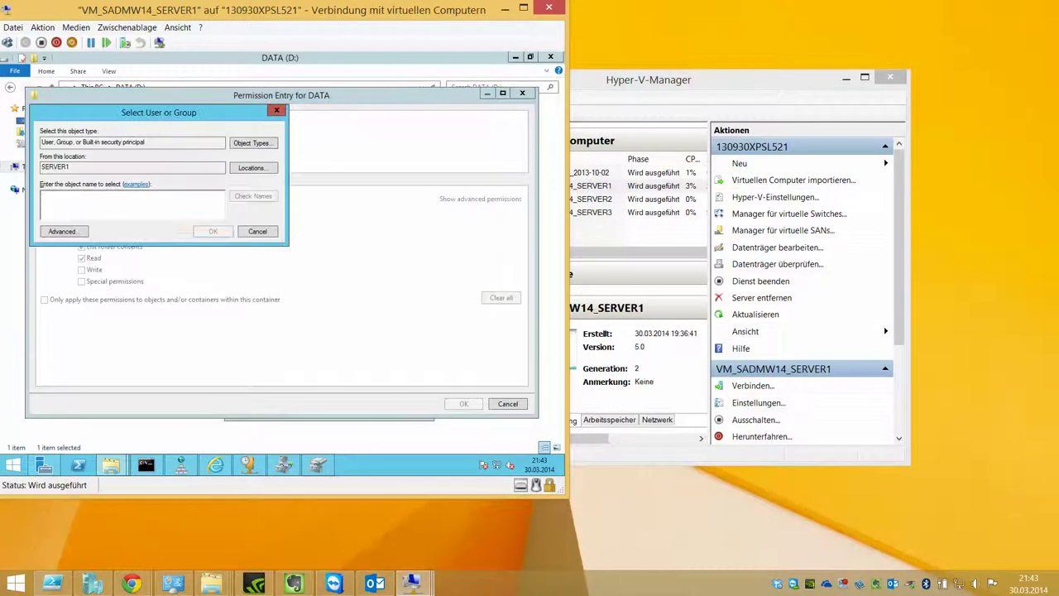
type("Everyone")
key("Return")
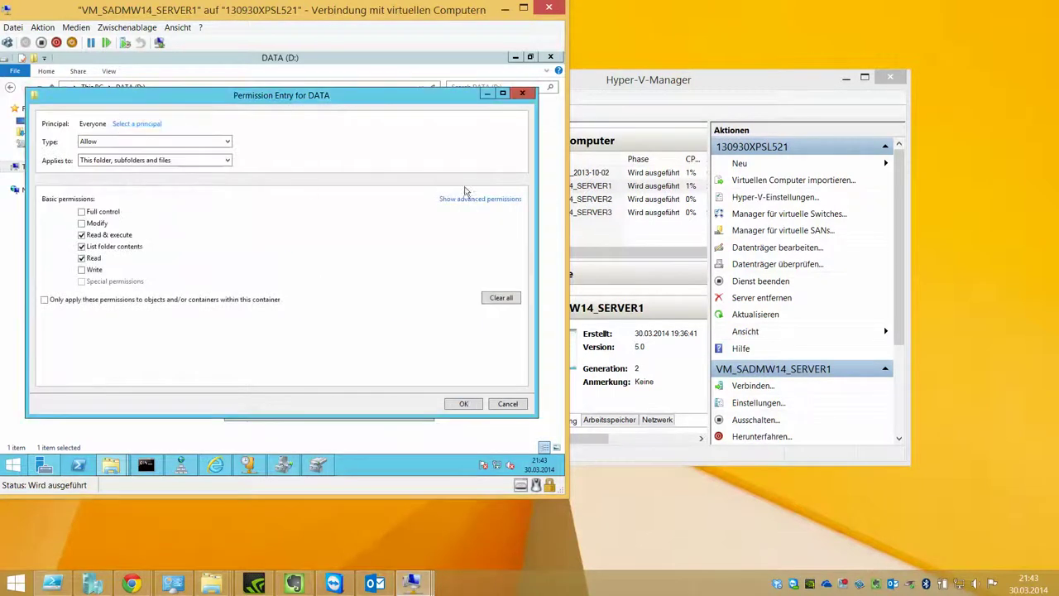
left_click(482, 200)
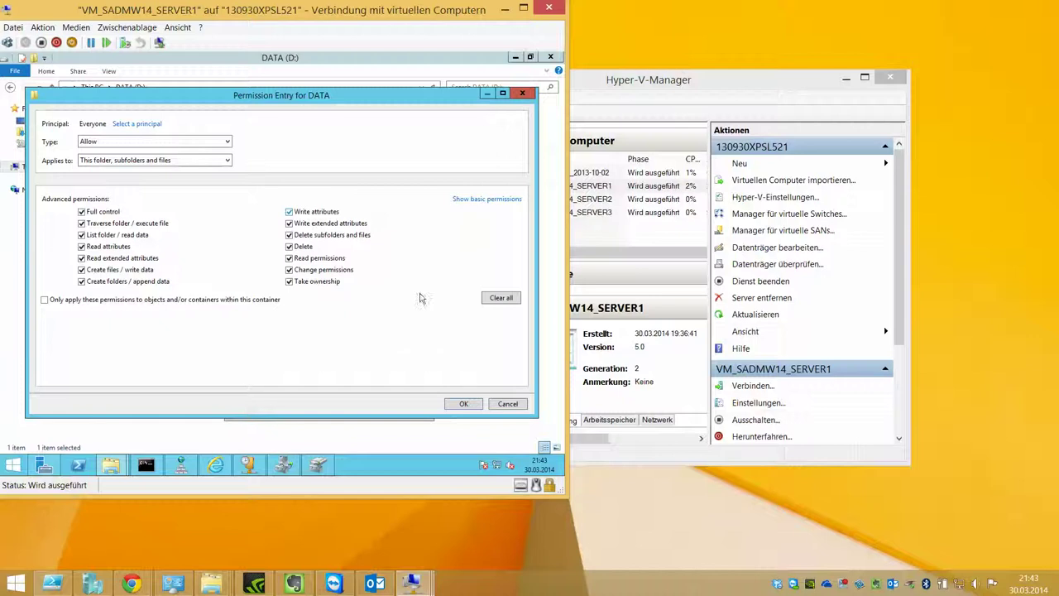
left_click(469, 403)
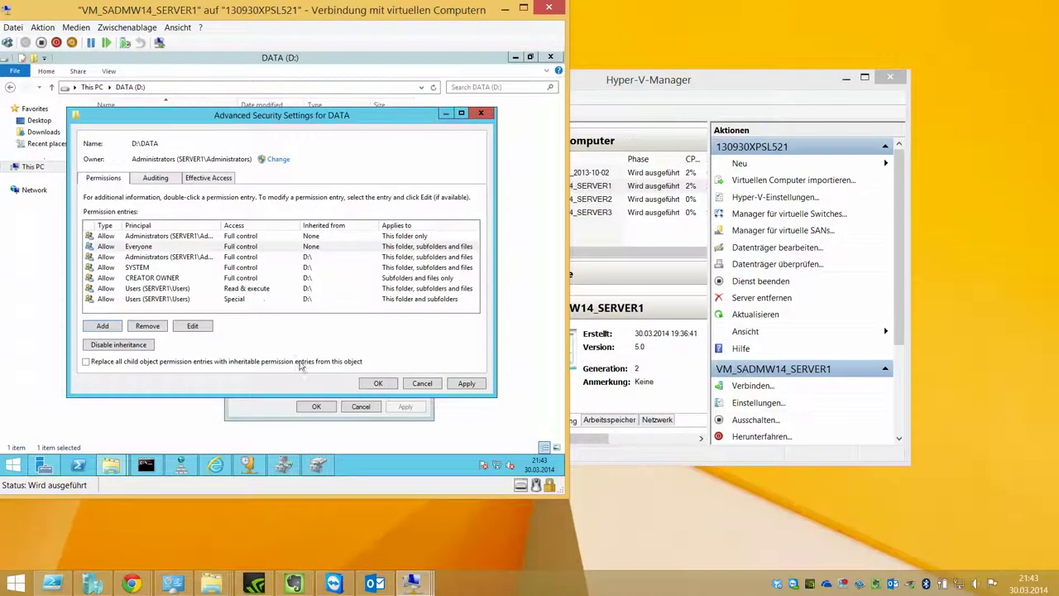
Step: Replace all child object permissions with DATA's entries, apply, and close the properties
left_click(236, 361)
left_click(378, 383)
left_click(334, 311)
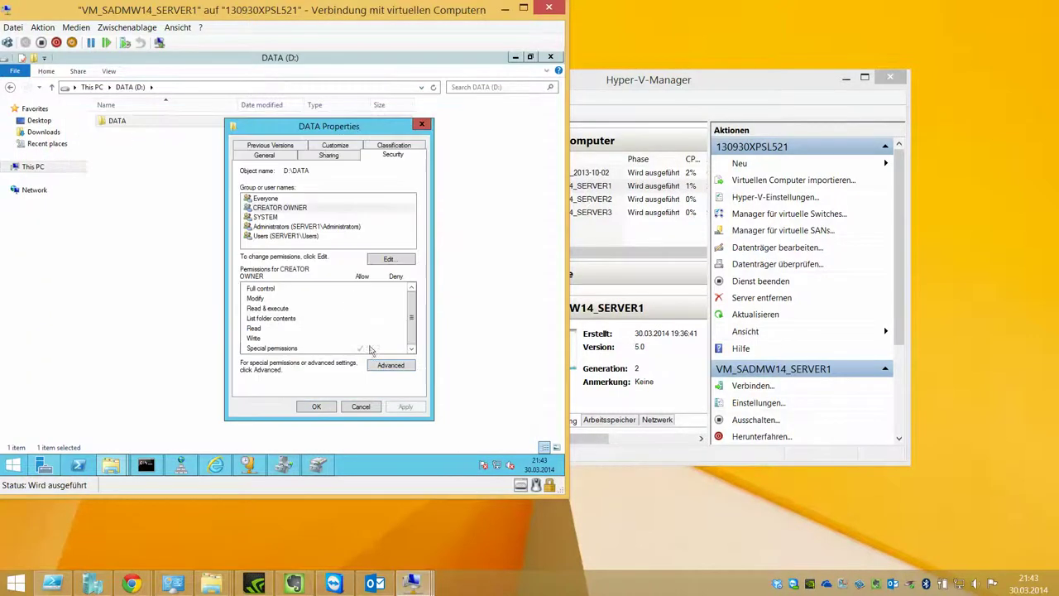
left_click(319, 406)
Step: Disable inheritance on DATA and remove all inherited permissions
right_click(259, 129)
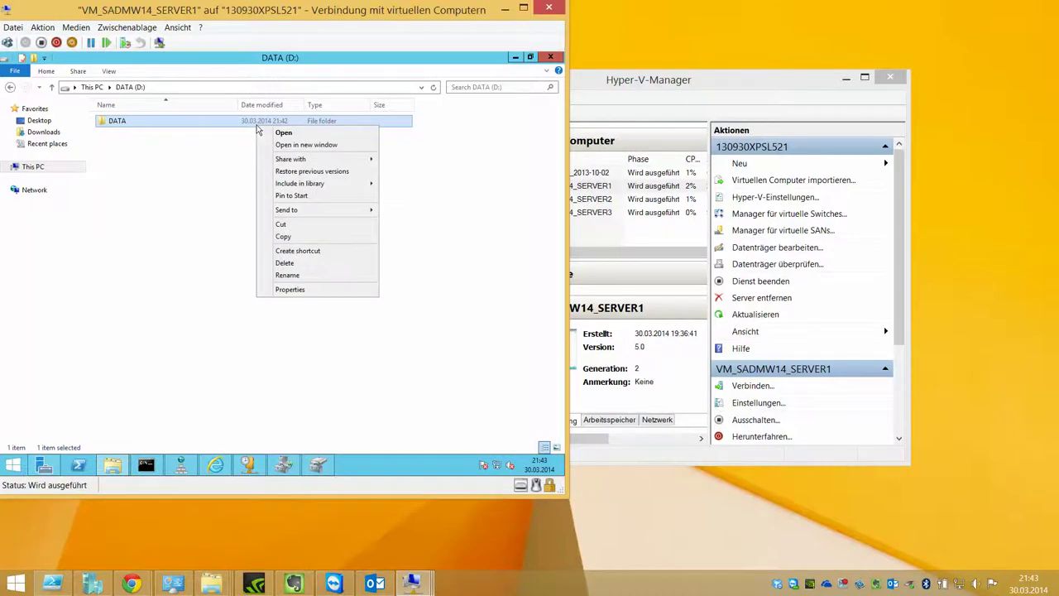
left_click(302, 289)
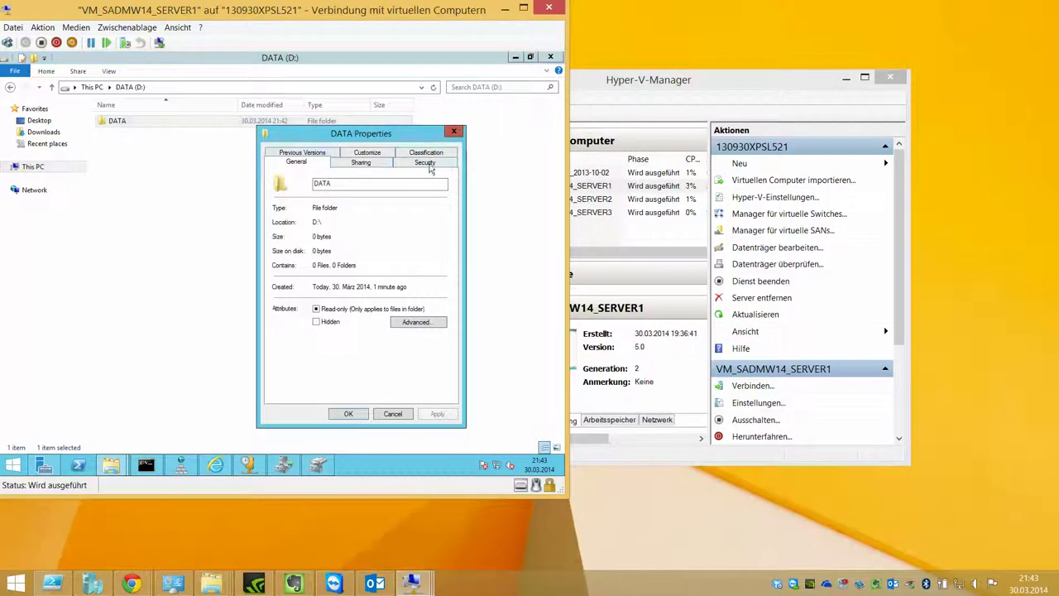
left_click(425, 163)
left_click(420, 365)
left_click(119, 344)
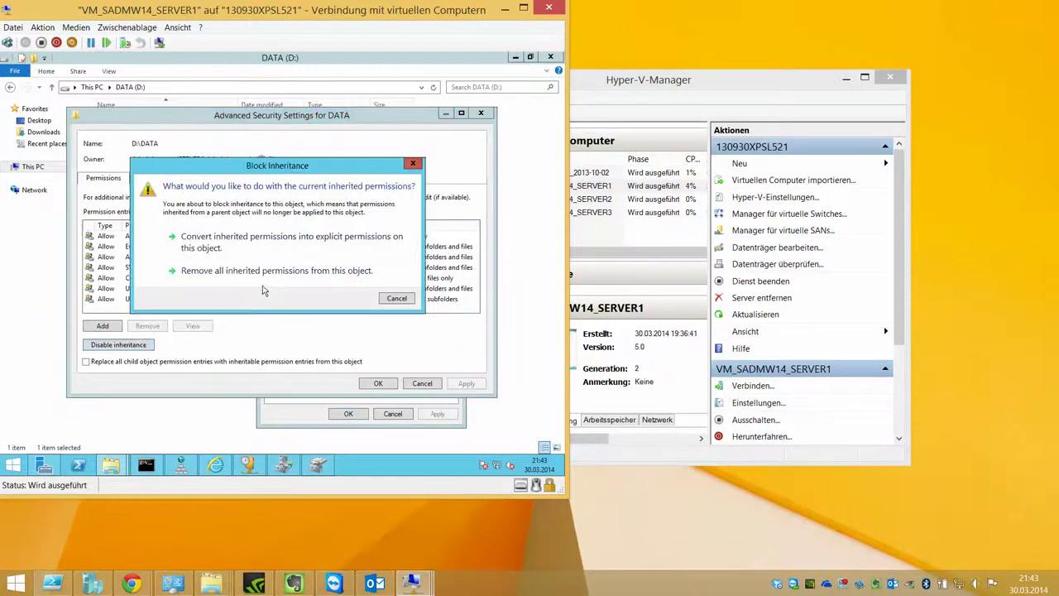
left_click(207, 269)
Step: Keep only Administrators and Everyone, push them to child objects, apply, and open the DATA folder
left_click(184, 238)
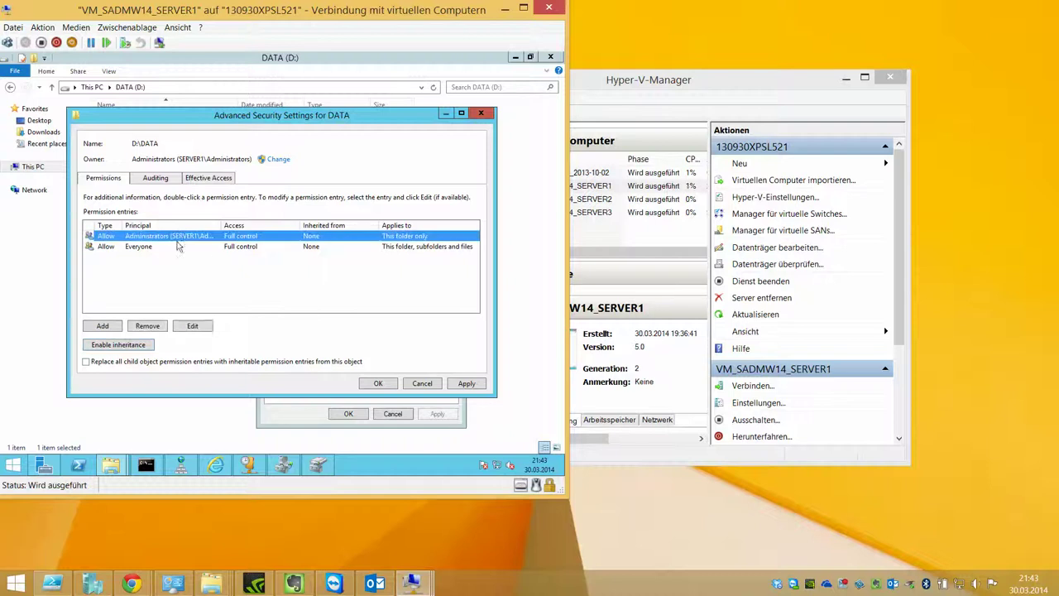
left_click(178, 247)
left_click(166, 238)
left_click(164, 248)
left_click(225, 351)
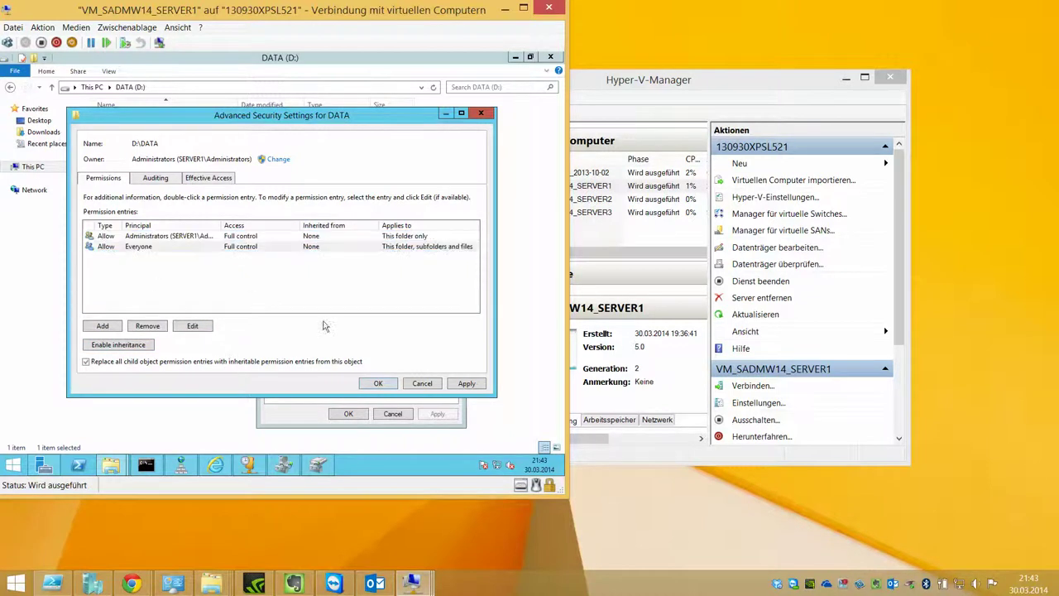
left_click(374, 384)
left_click(338, 305)
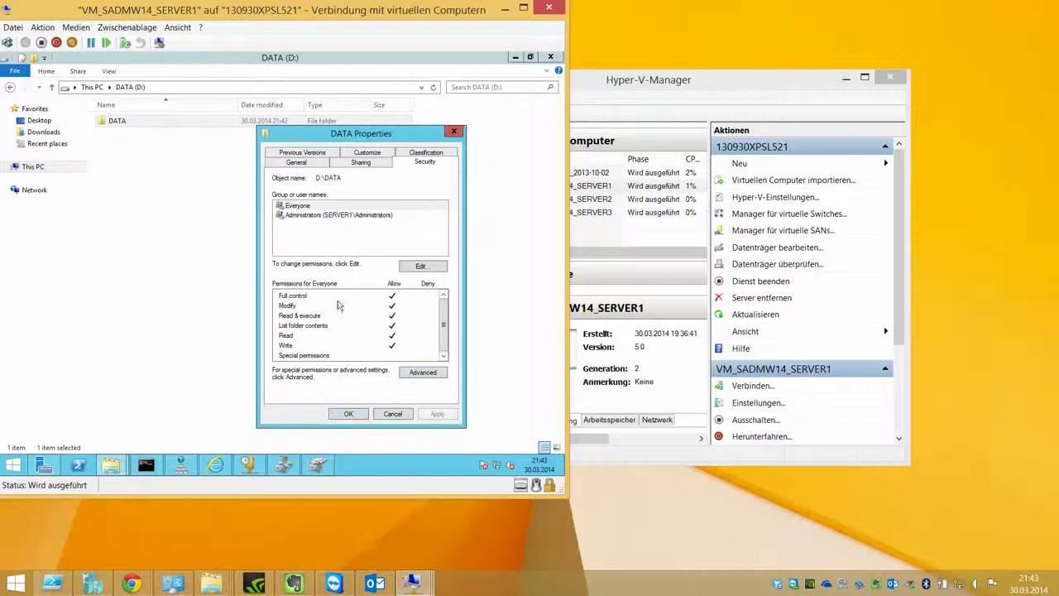
left_click(348, 412)
double_click(245, 125)
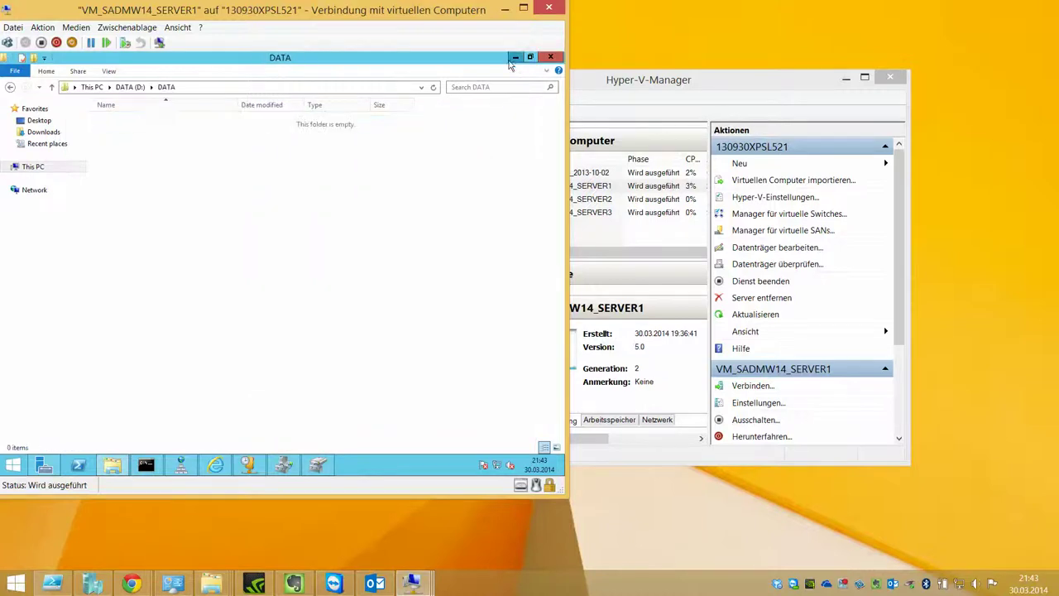
Step: Minimize Explorer, close Hyper-V Manager, and open then cancel FSRM's Configure Options dialog twice
left_click(515, 57)
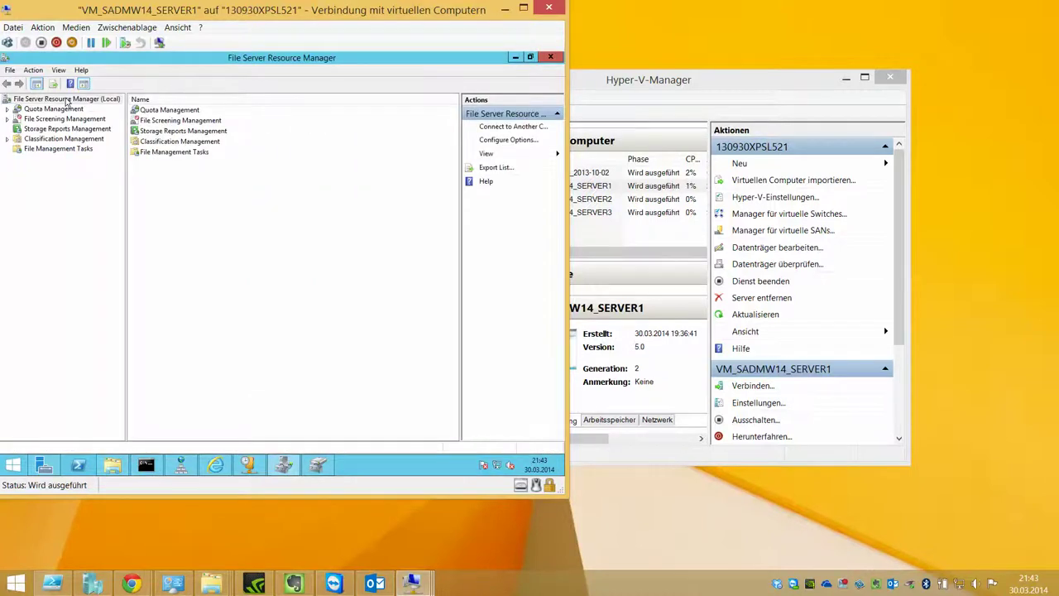
right_click(66, 100)
left_click(87, 117)
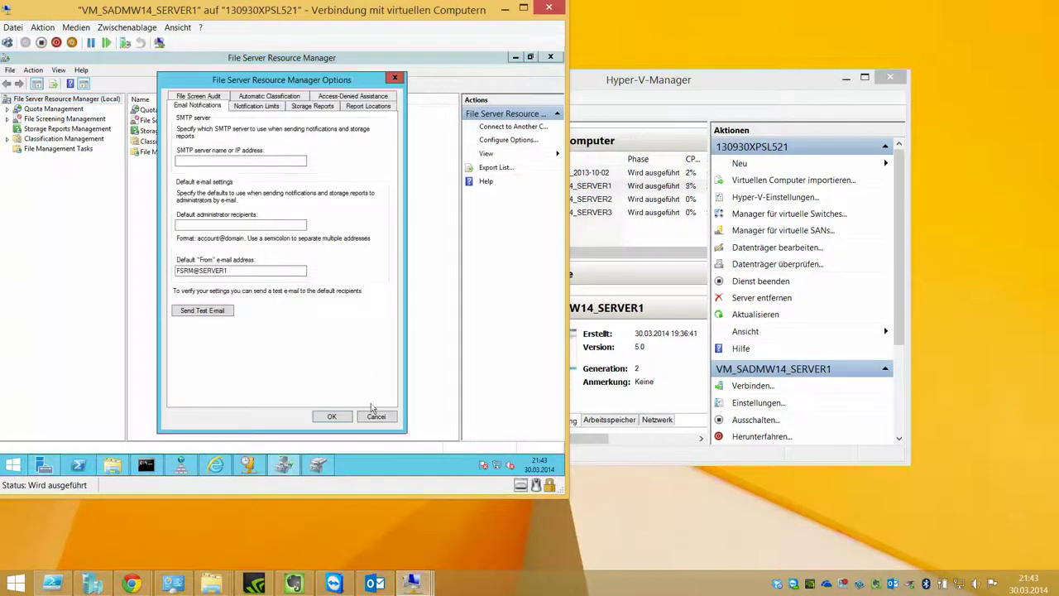
left_click(377, 416)
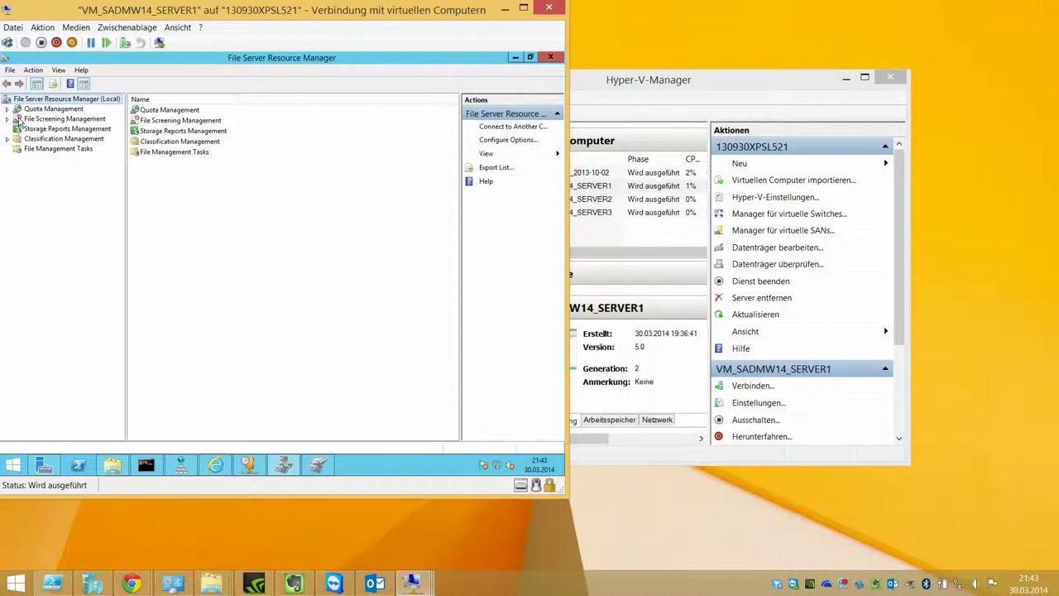
left_click(846, 78)
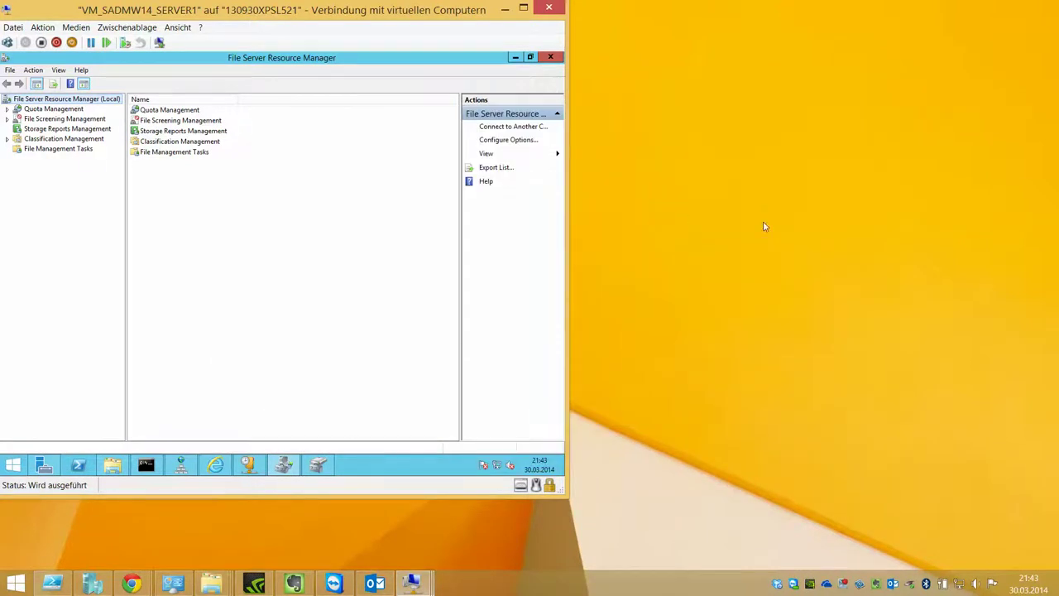
right_click(89, 99)
left_click(132, 116)
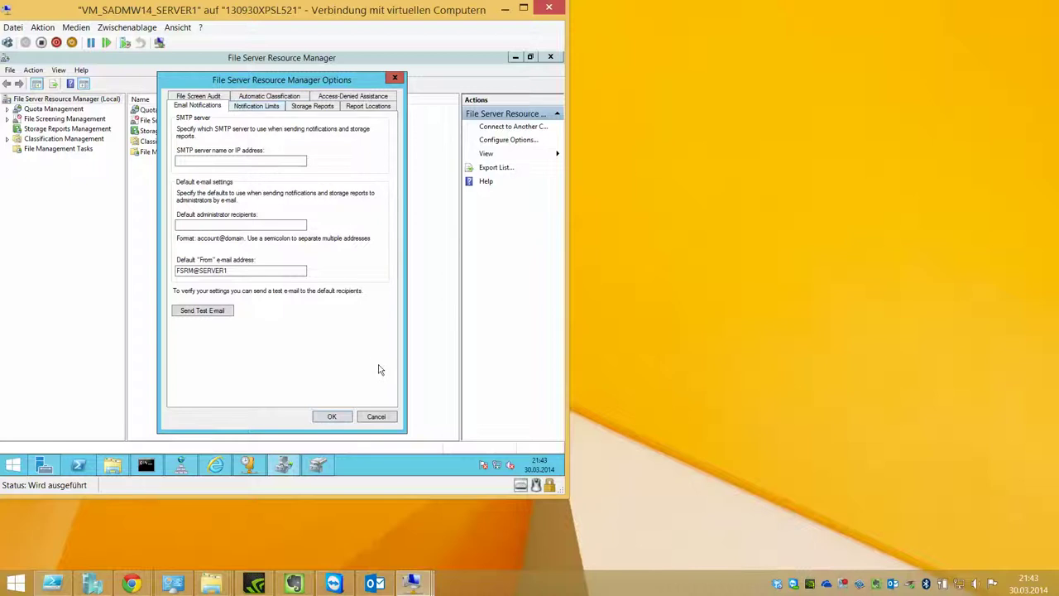
left_click(375, 417)
Step: Expand Quota Management and list the available quota templates
double_click(36, 111)
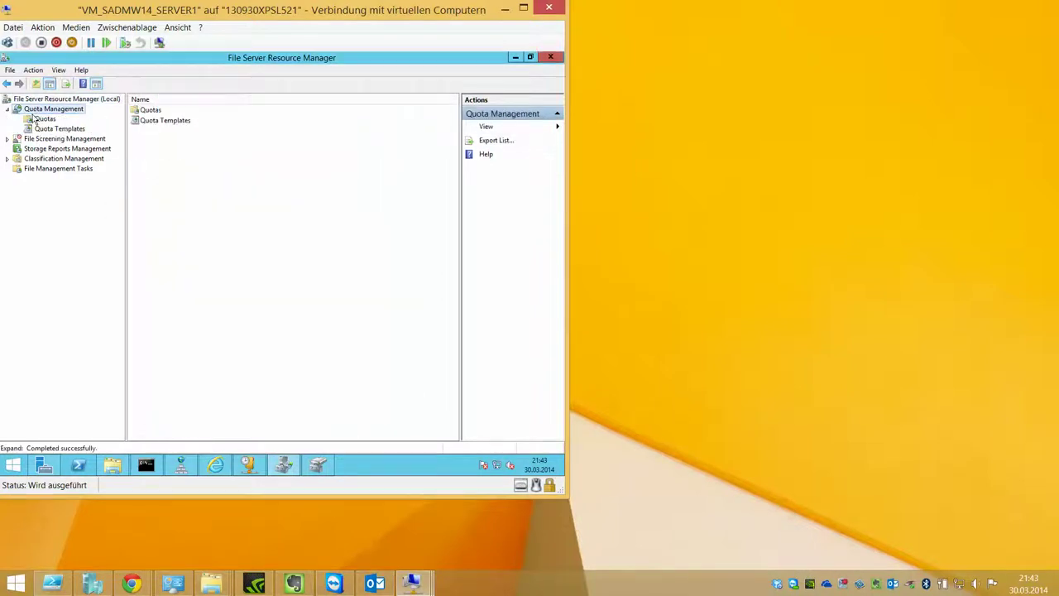
left_click(43, 119)
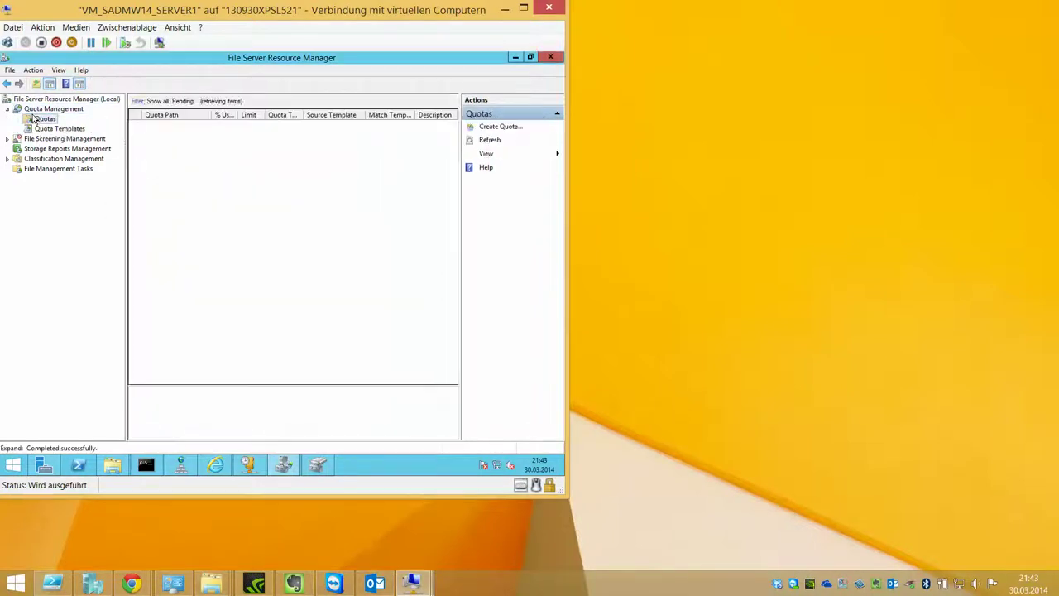
left_click(75, 130)
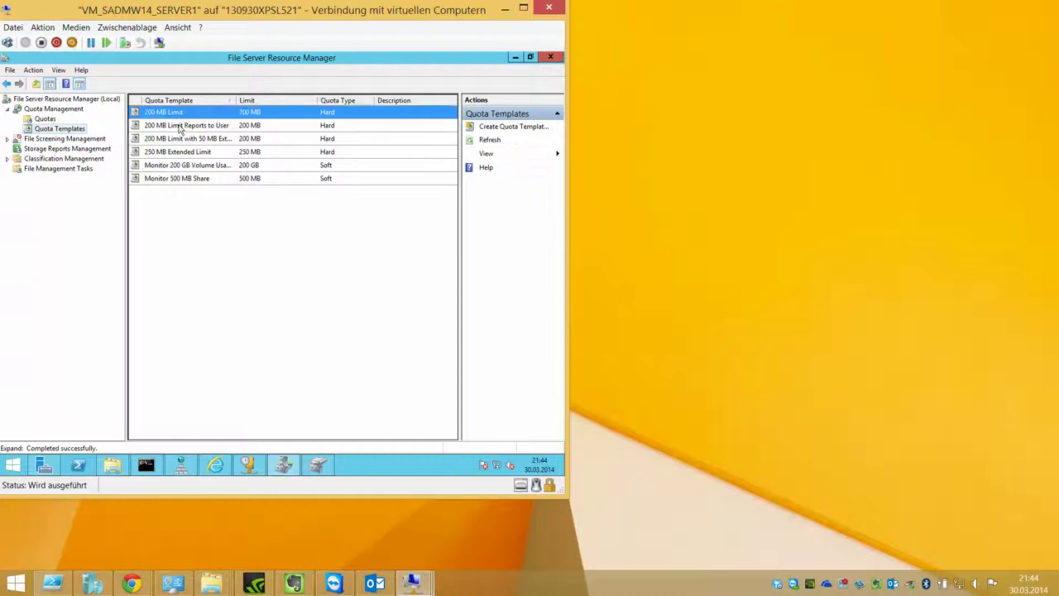
Step: Browse the 200 MB, Monitor 200 GB and 500 MB templates, then open 100 MB Limit's properties
left_click(182, 125)
left_click(201, 165)
left_click(202, 180)
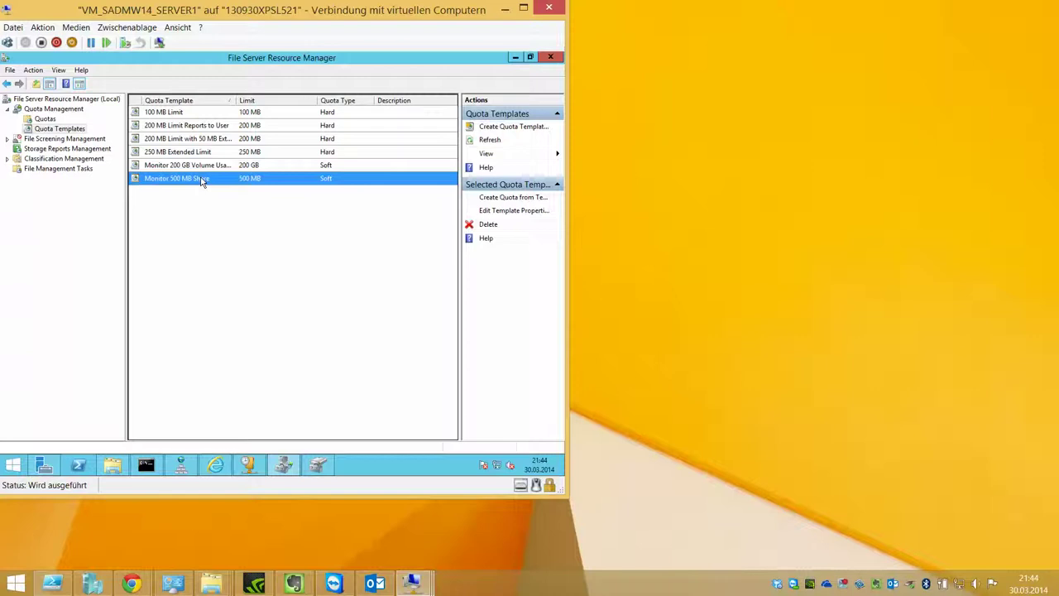
left_click(169, 115)
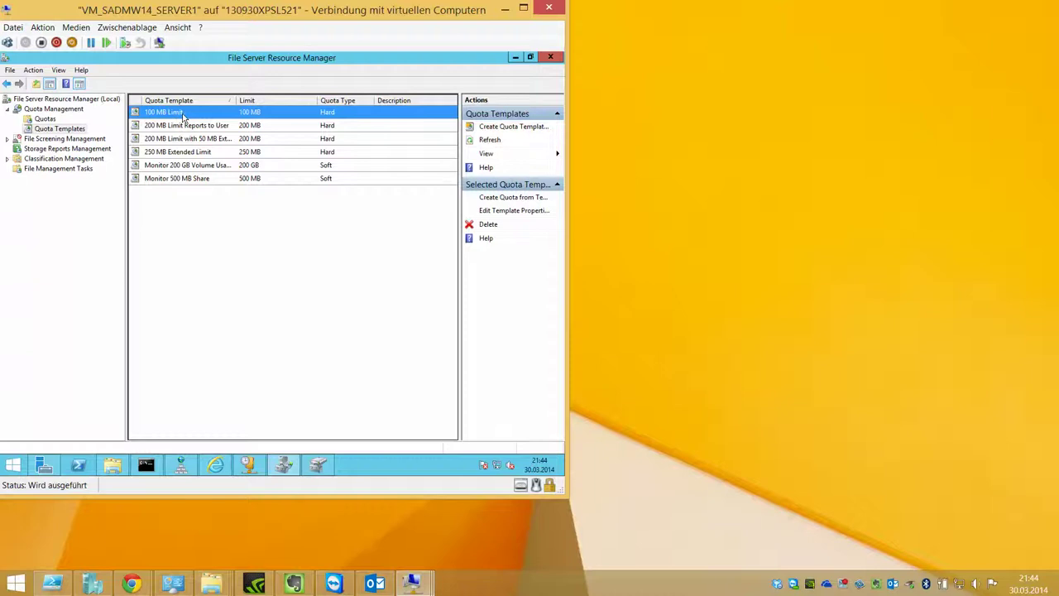
double_click(336, 113)
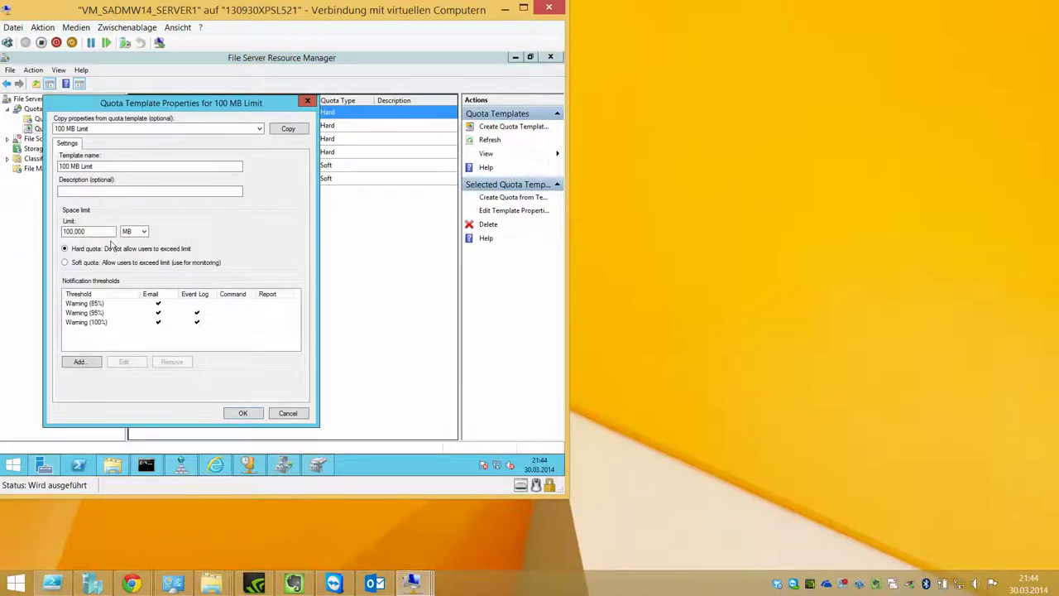
Step: Open the Warning (100%) threshold and review its e-mail and event log settings
left_click(100, 303)
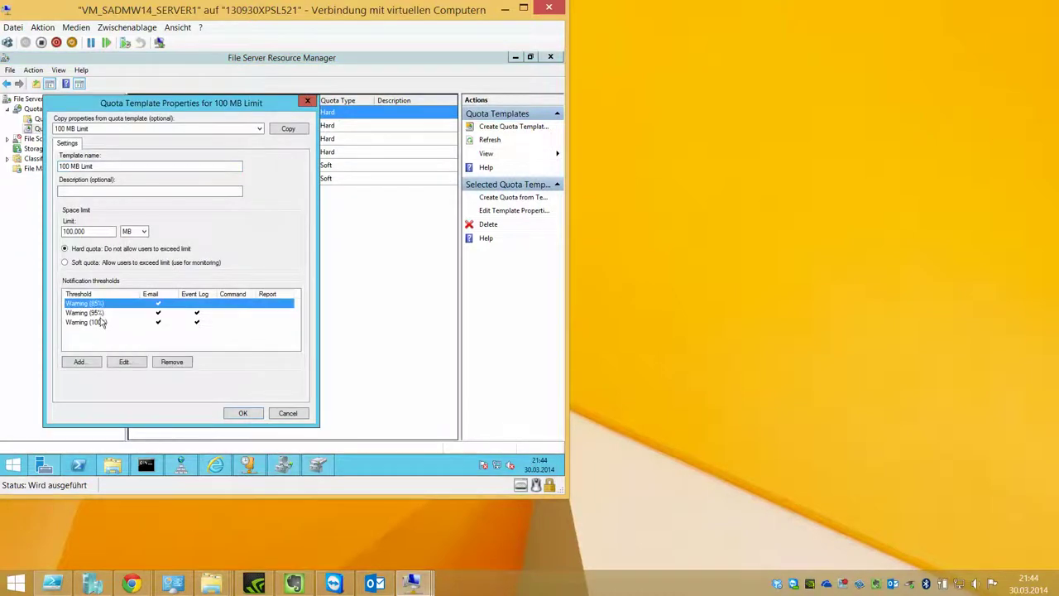
key("Down")
key("Down")
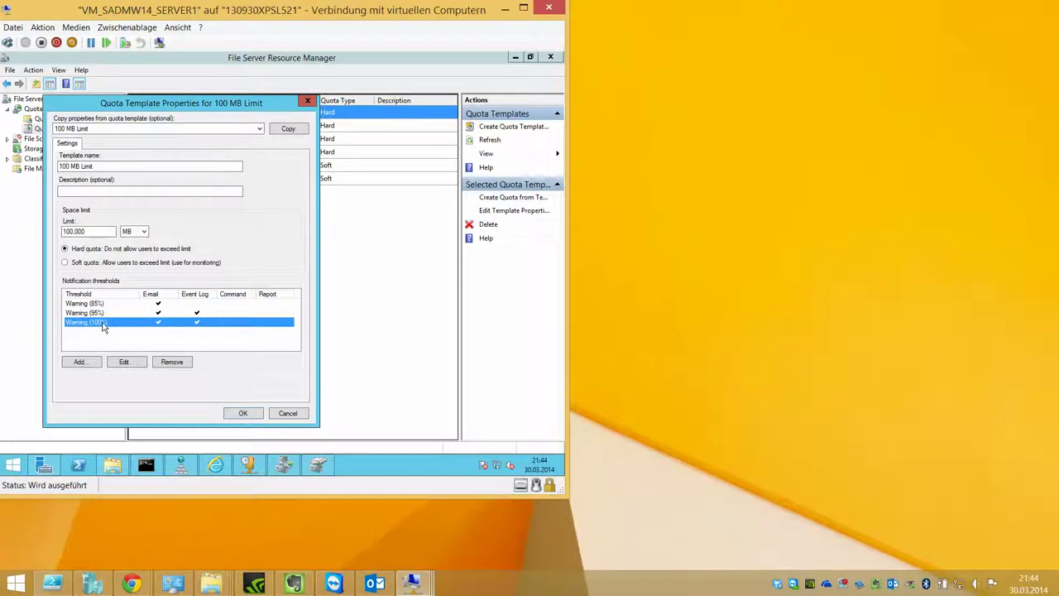
double_click(120, 323)
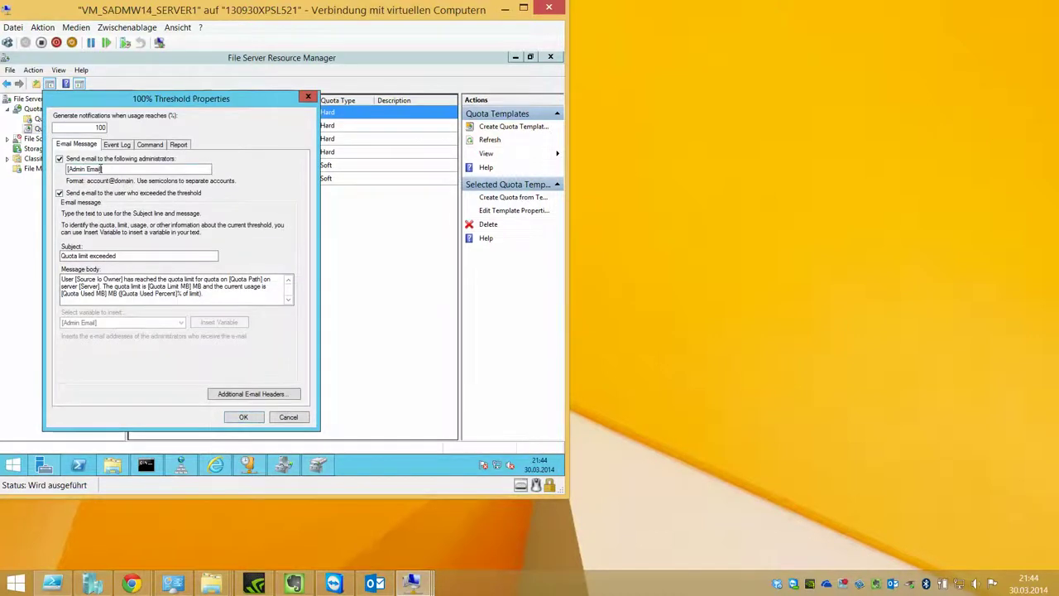
left_click(120, 169)
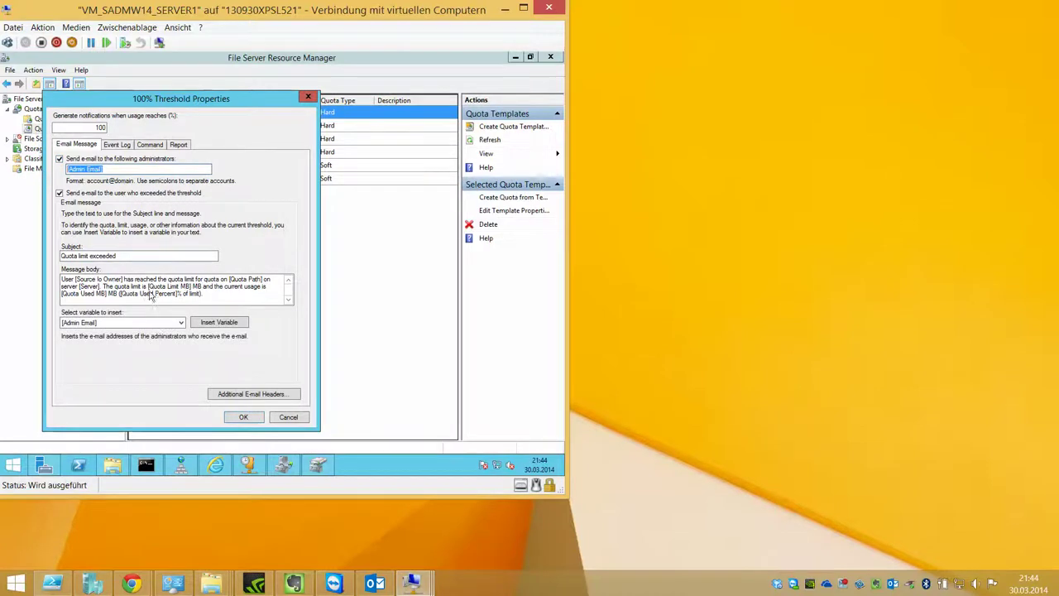
left_click(117, 146)
left_click(337, 307)
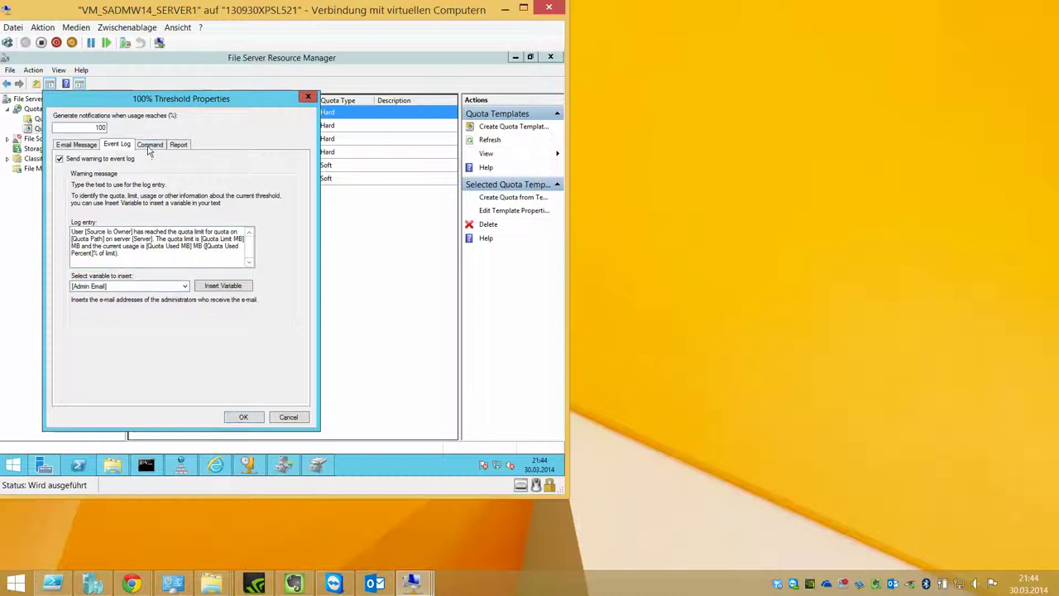
Step: Tick Run this command, dismiss the invalid command error, cancel, and keep the limit in MB
left_click(149, 146)
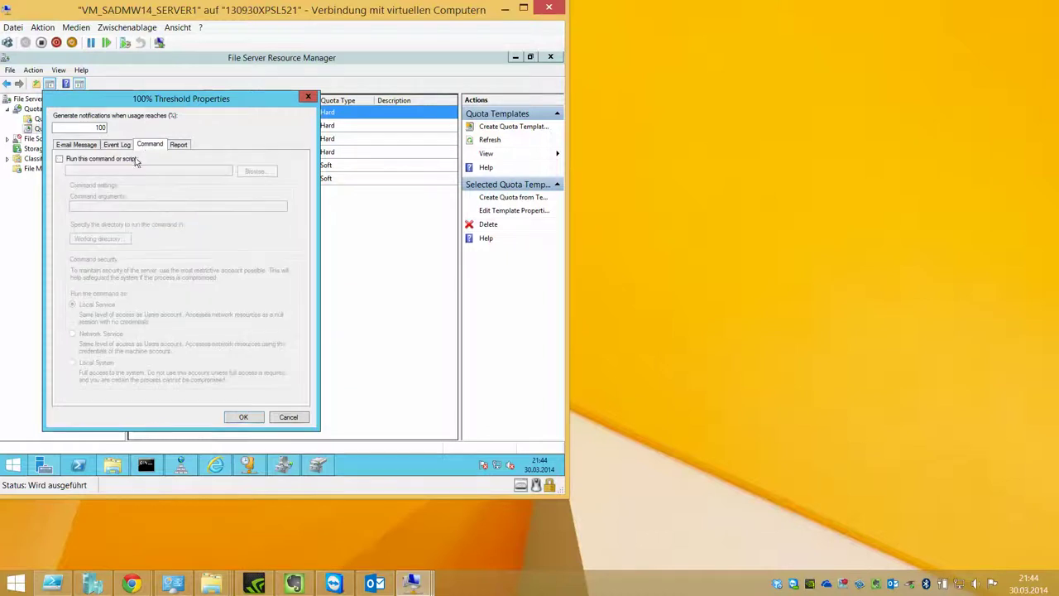
left_click(135, 161)
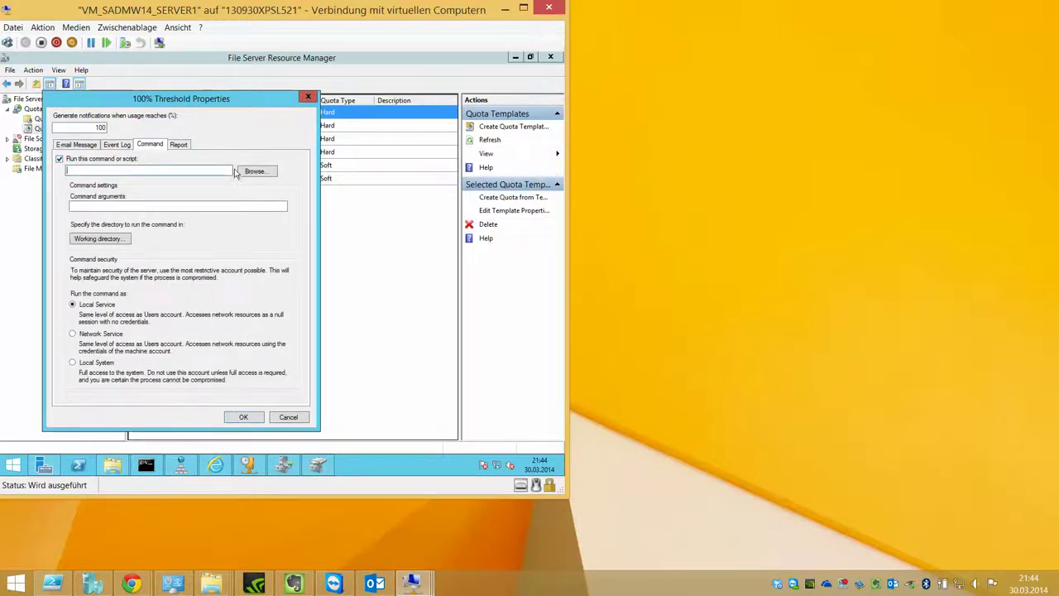
left_click(179, 144)
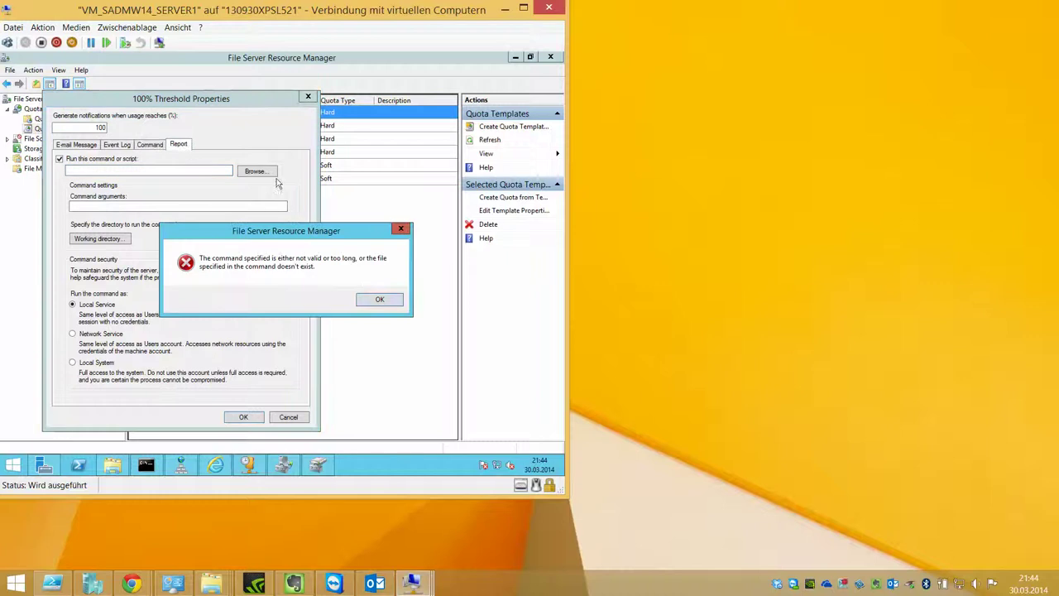
left_click(378, 299)
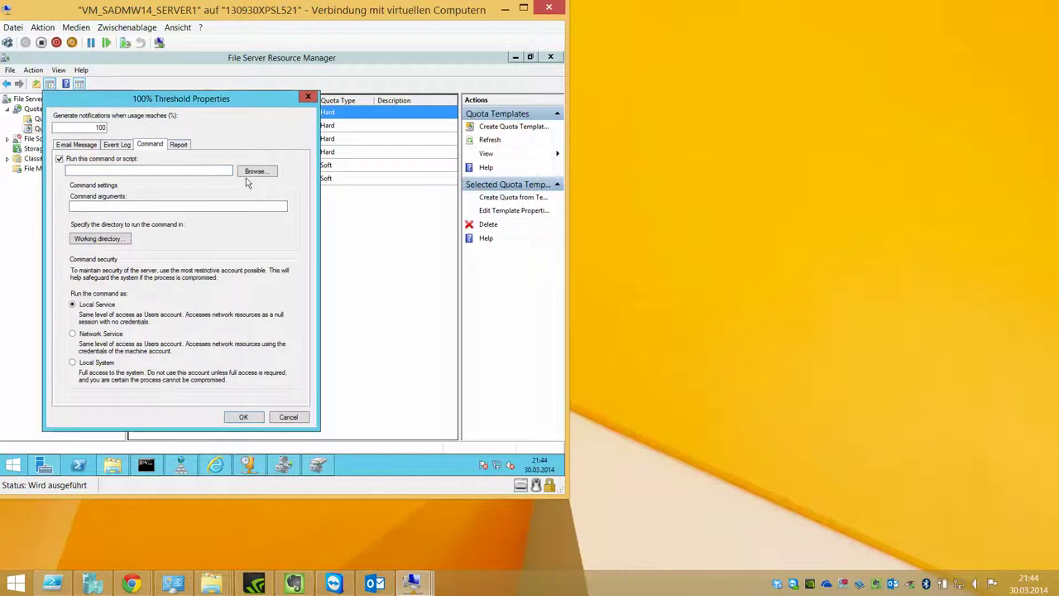
left_click(298, 418)
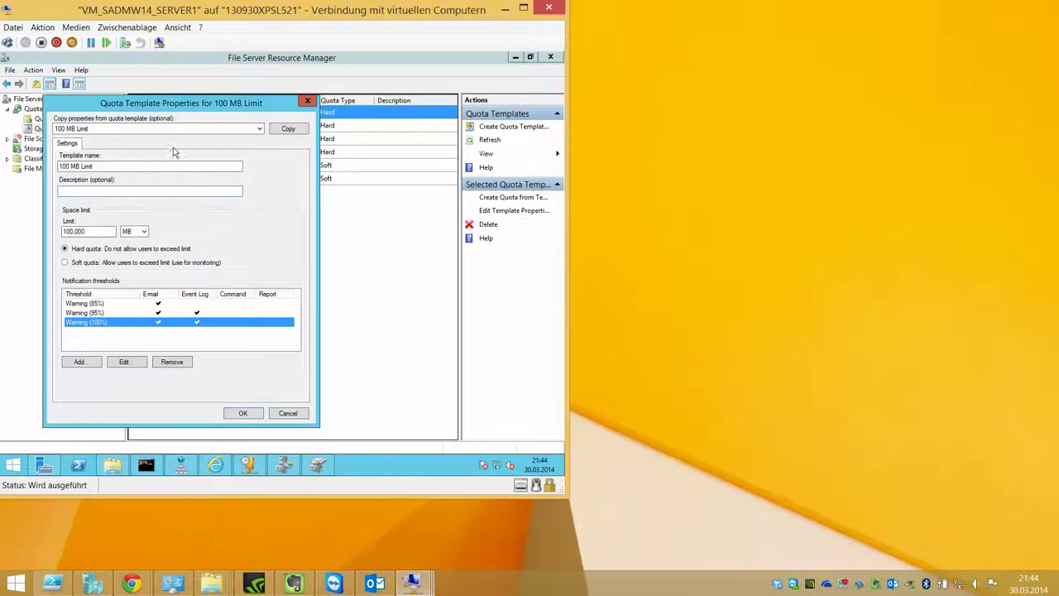
left_click(134, 231)
left_click(132, 241)
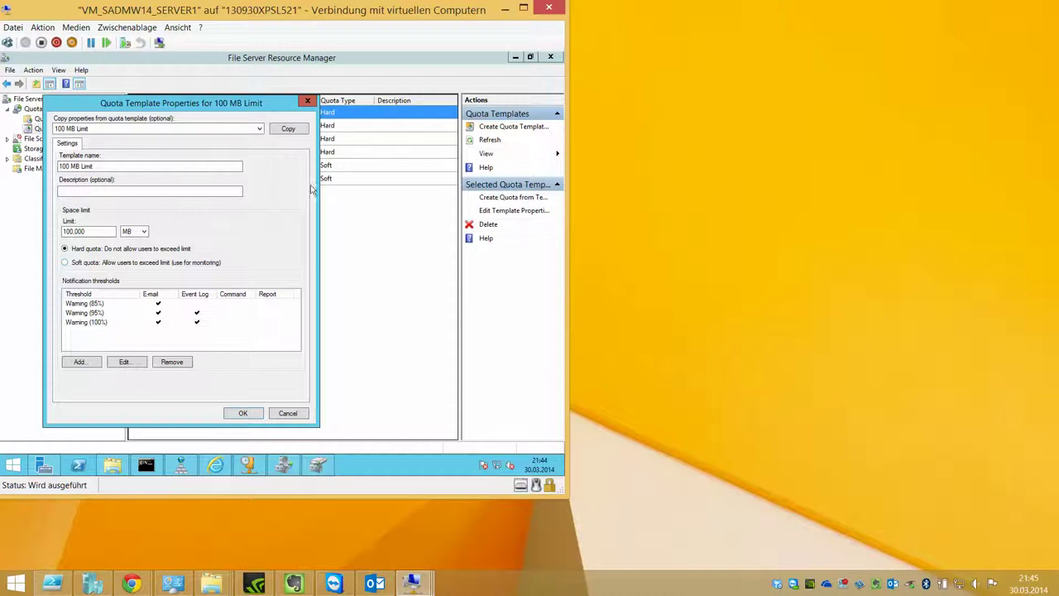
Step: Close the template properties unsaved and start a new quota from the Quotas section
left_click(278, 416)
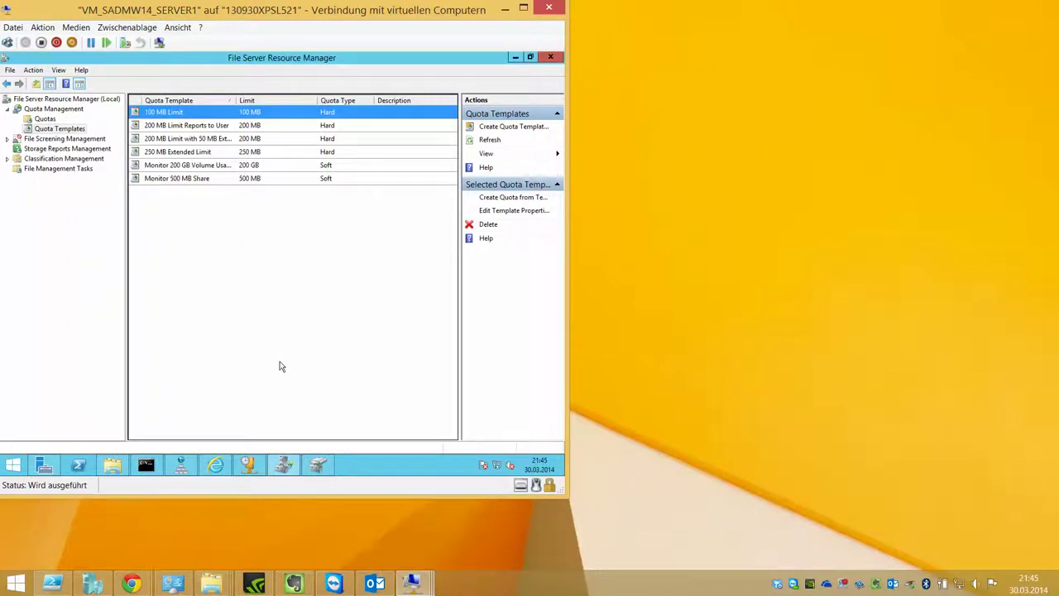
left_click(240, 126)
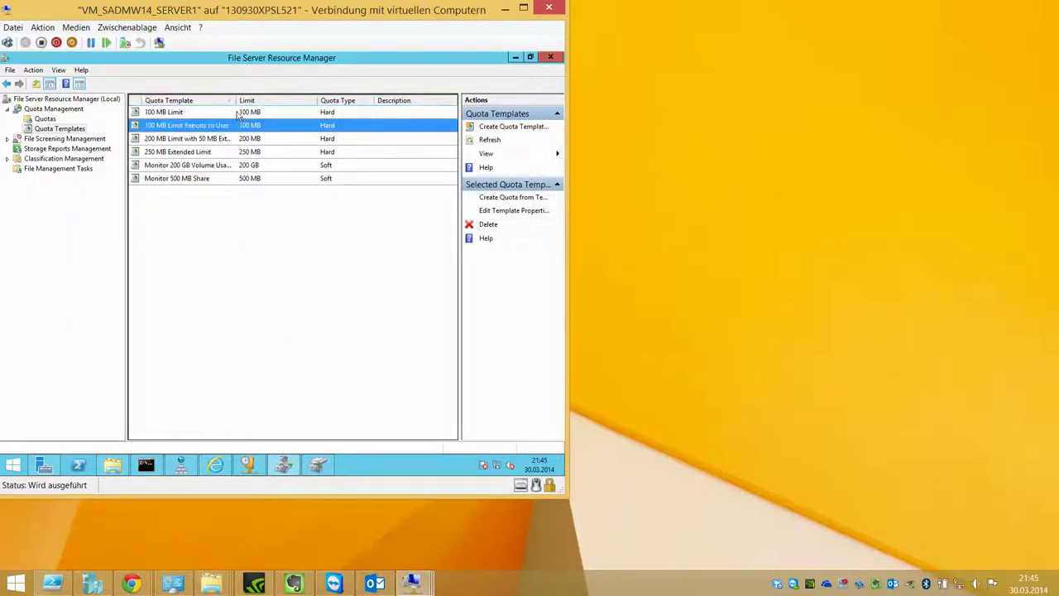
left_click(238, 114)
left_click(46, 119)
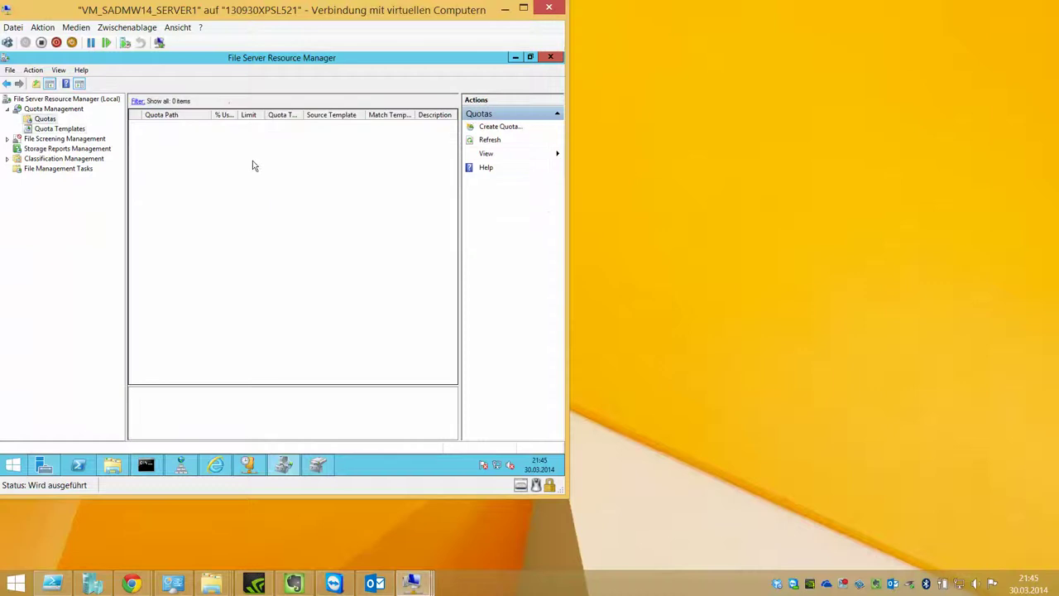
right_click(152, 146)
right_click(35, 116)
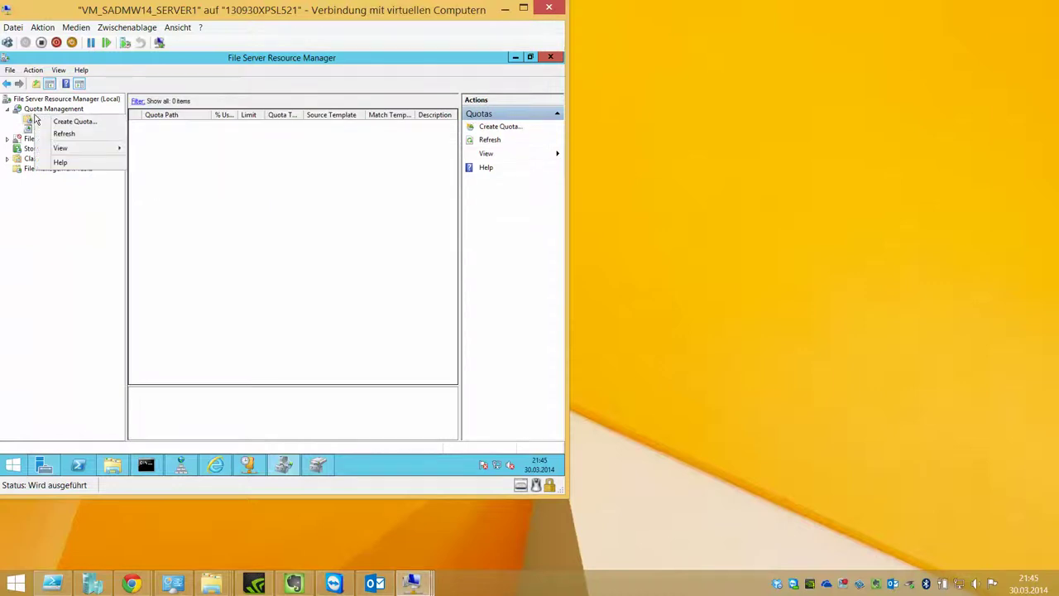
left_click(97, 119)
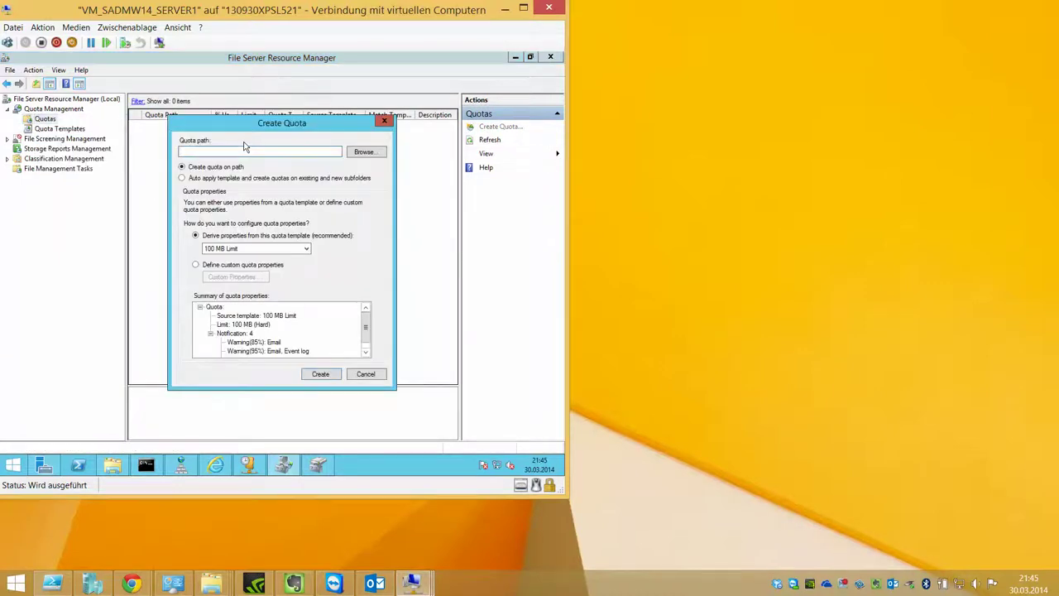
Step: Set the quota path to D:\DATA with the 100 MB Limit template and create it
left_click(364, 152)
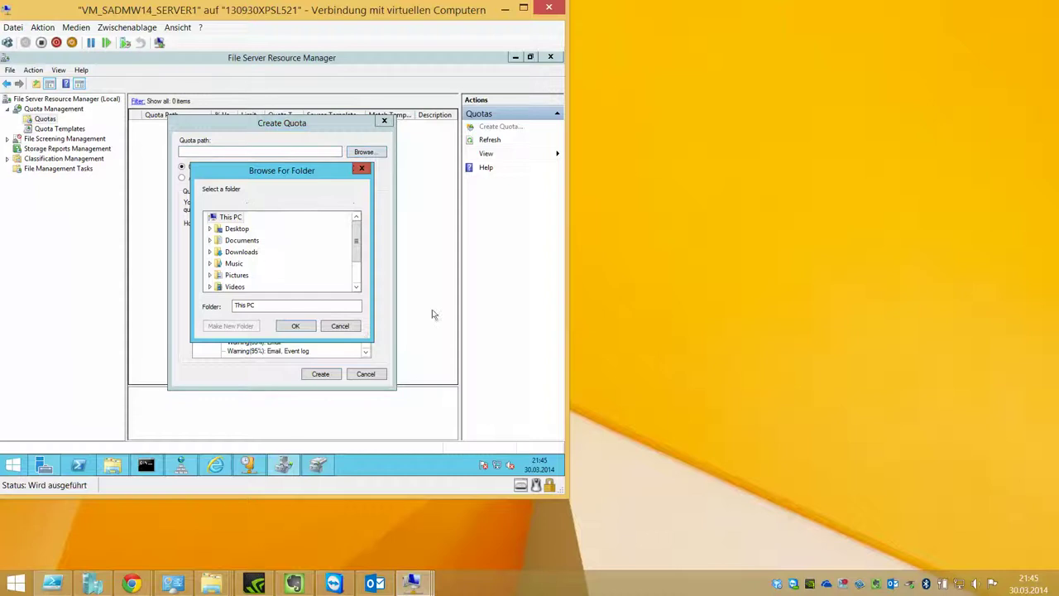
scroll(360, 287, "down", 1)
double_click(240, 275)
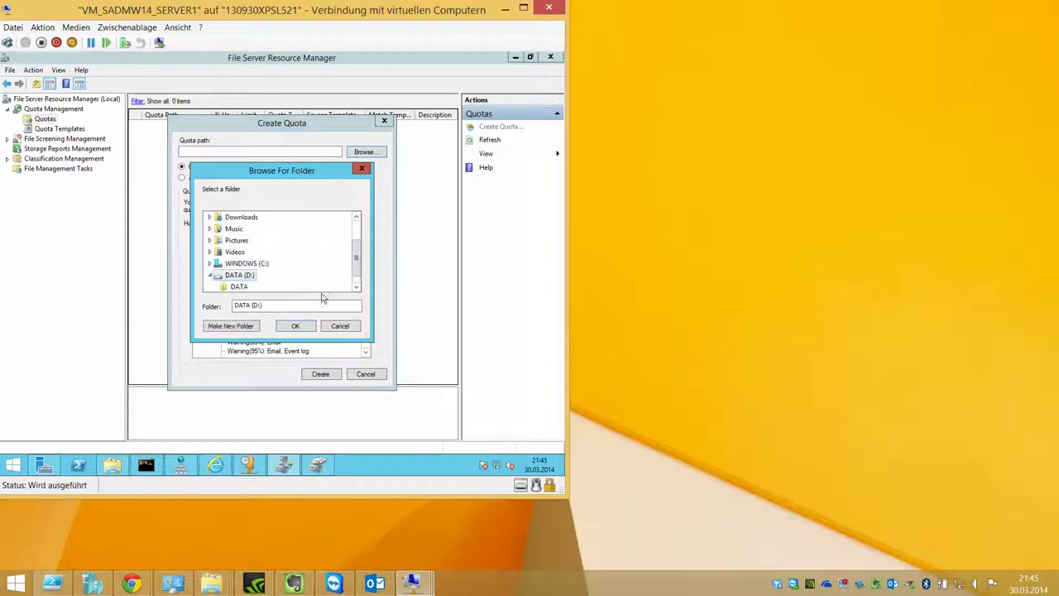
left_click(240, 286)
left_click(296, 325)
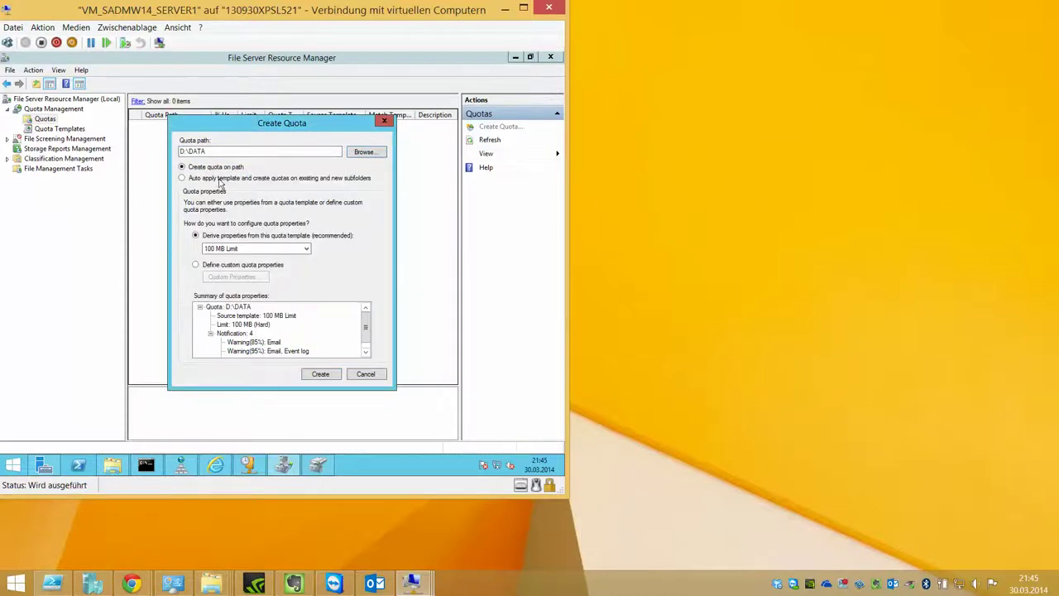
left_click(296, 249)
left_click(286, 260)
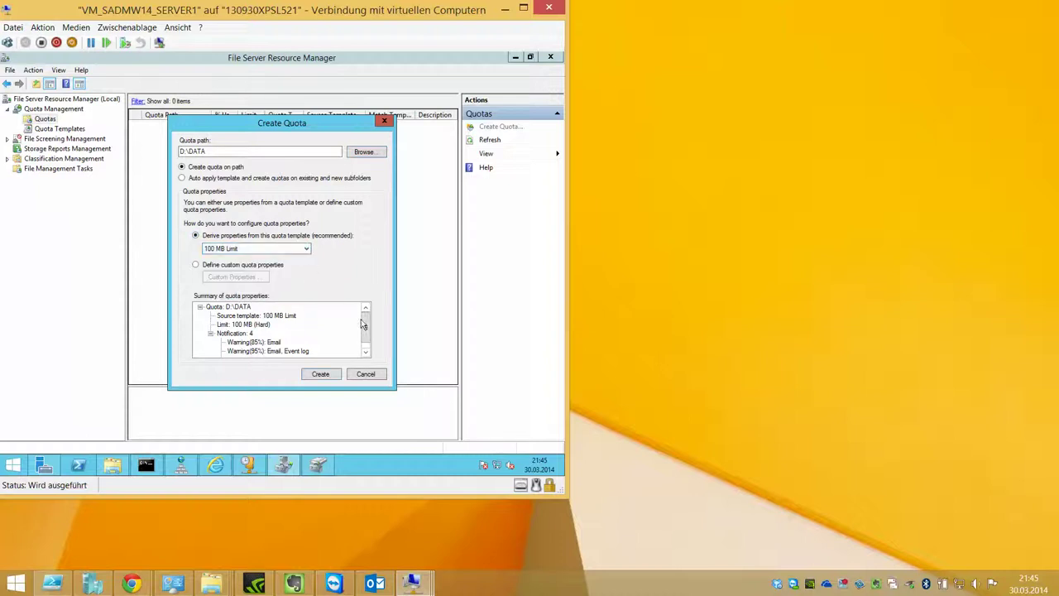
scroll(252, 308, "down", 1)
left_click(304, 374)
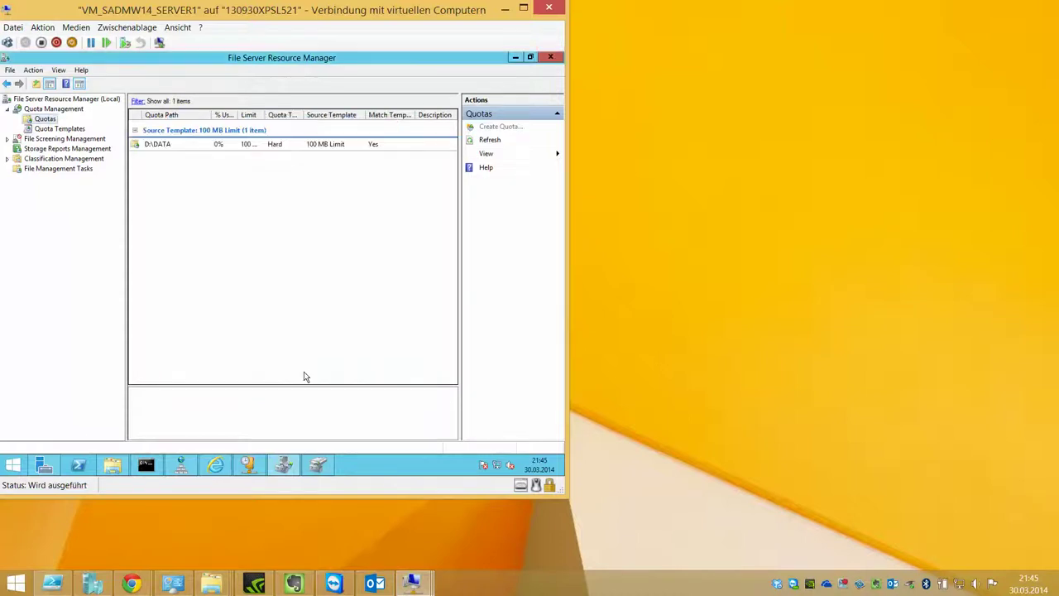
right_click(182, 147)
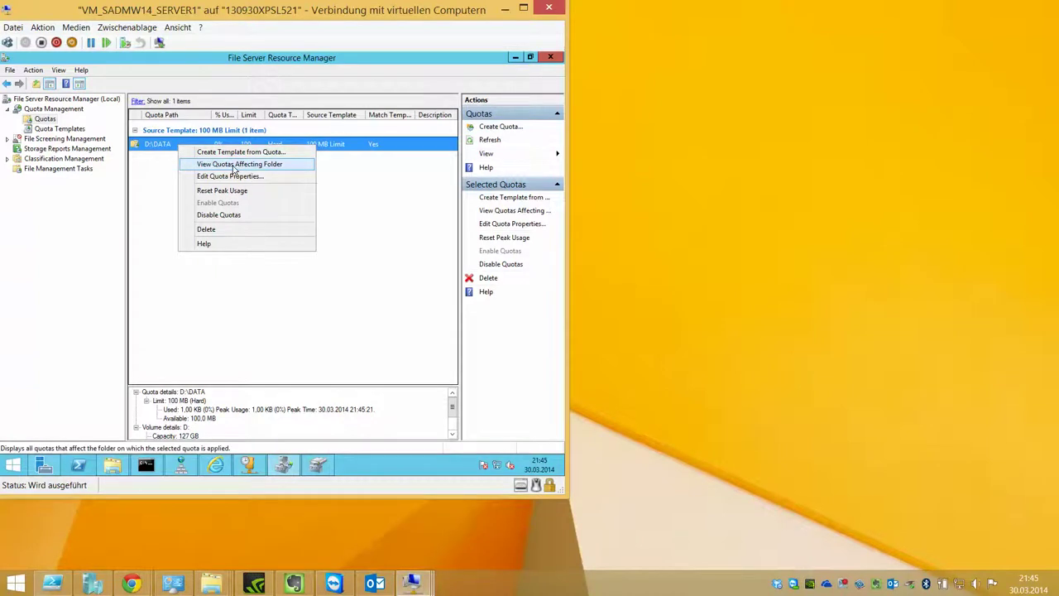
left_click(170, 169)
Step: Expand File Screening Management and start a new file screen from the File Screens list
double_click(68, 139)
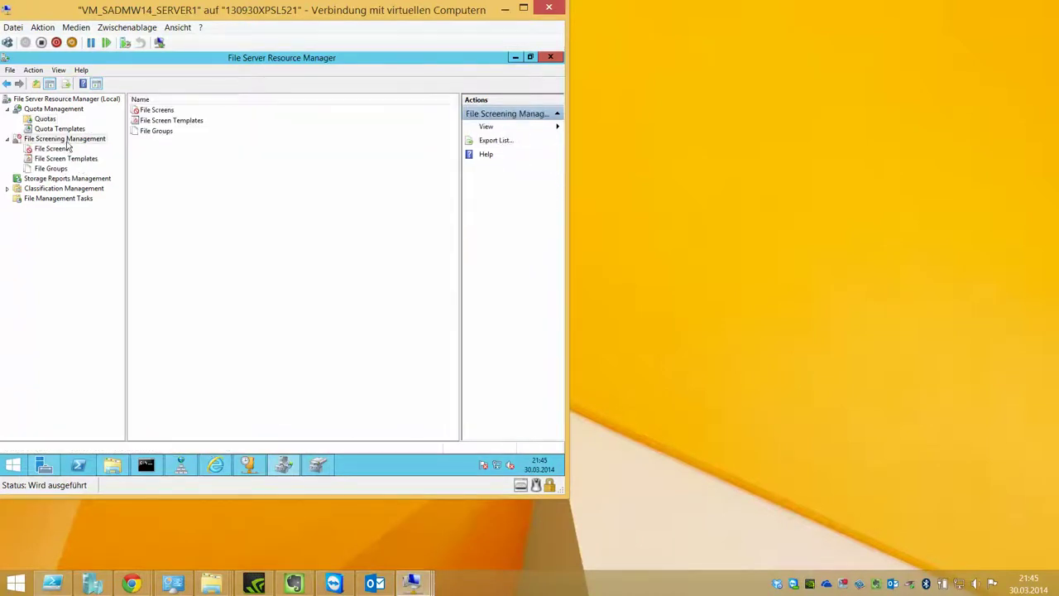
left_click(51, 149)
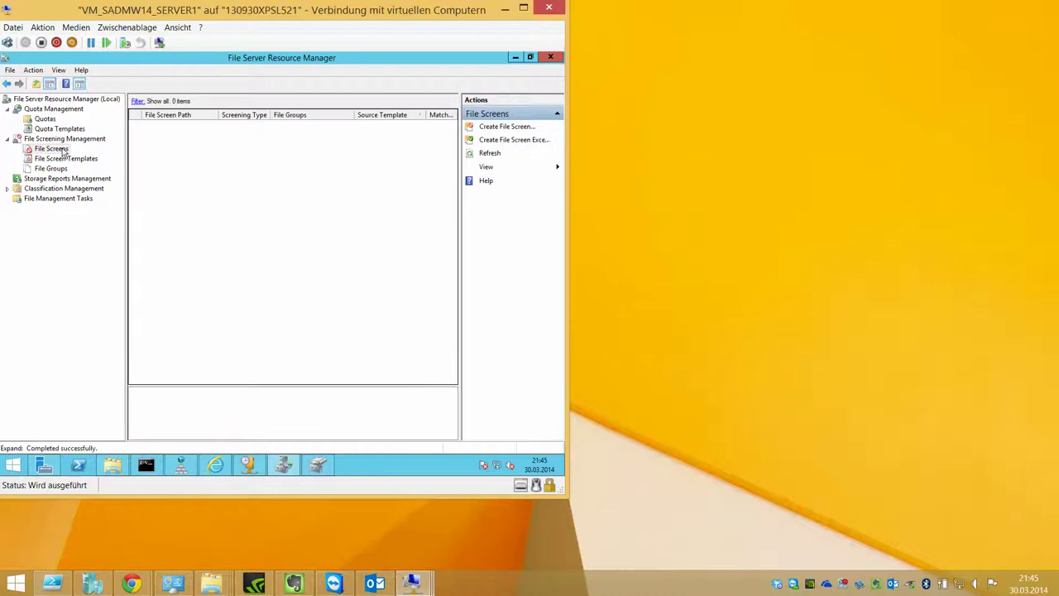
right_click(171, 155)
left_click(207, 163)
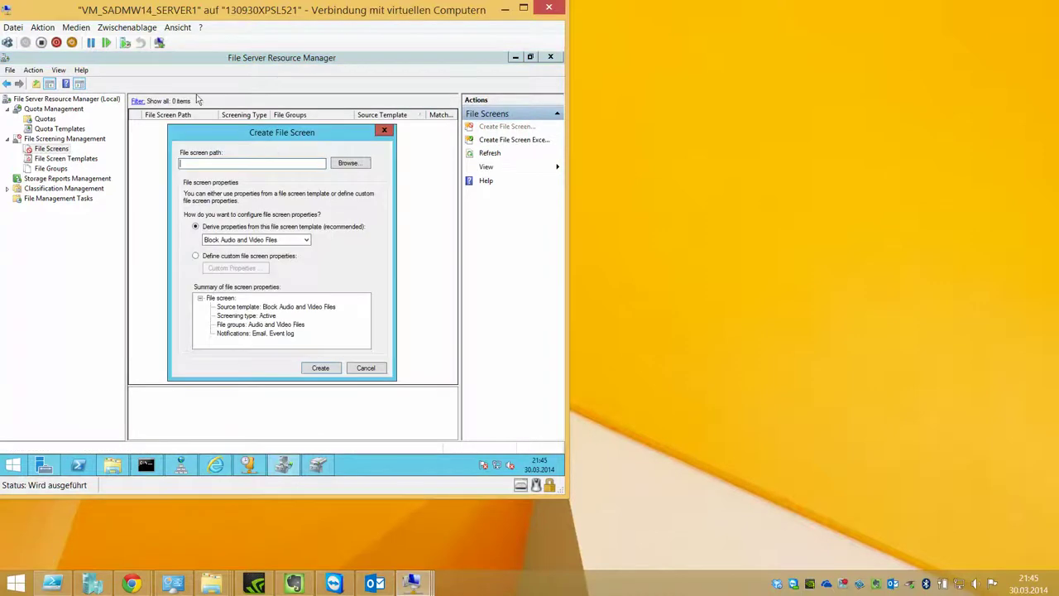
Step: Create the D:\DATA file screen from Block Executable Files and open its properties
left_click(342, 164)
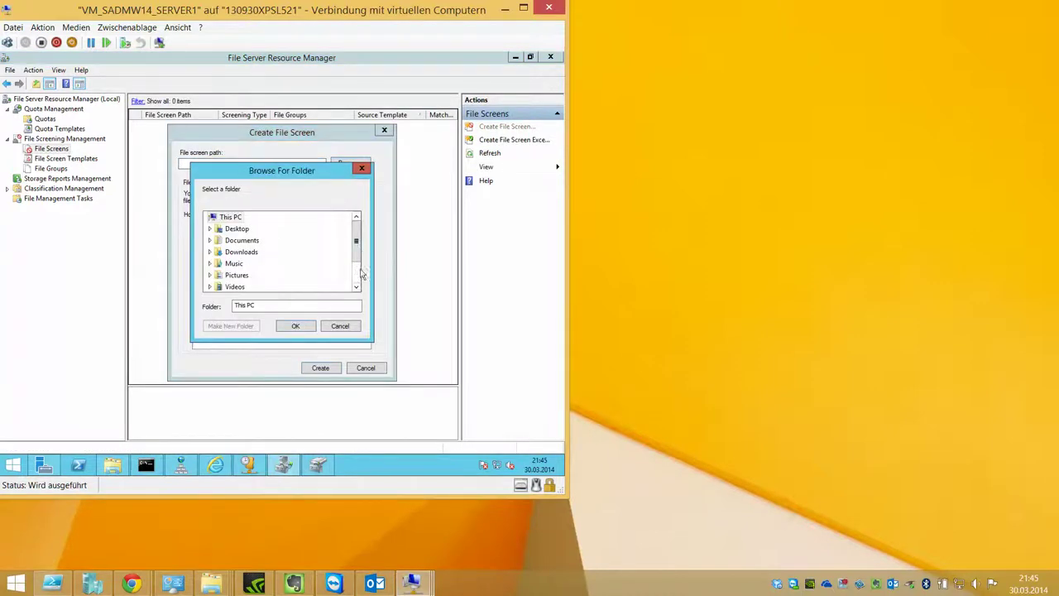
scroll(360, 273, "down", 3)
left_click(244, 275)
left_click(248, 287)
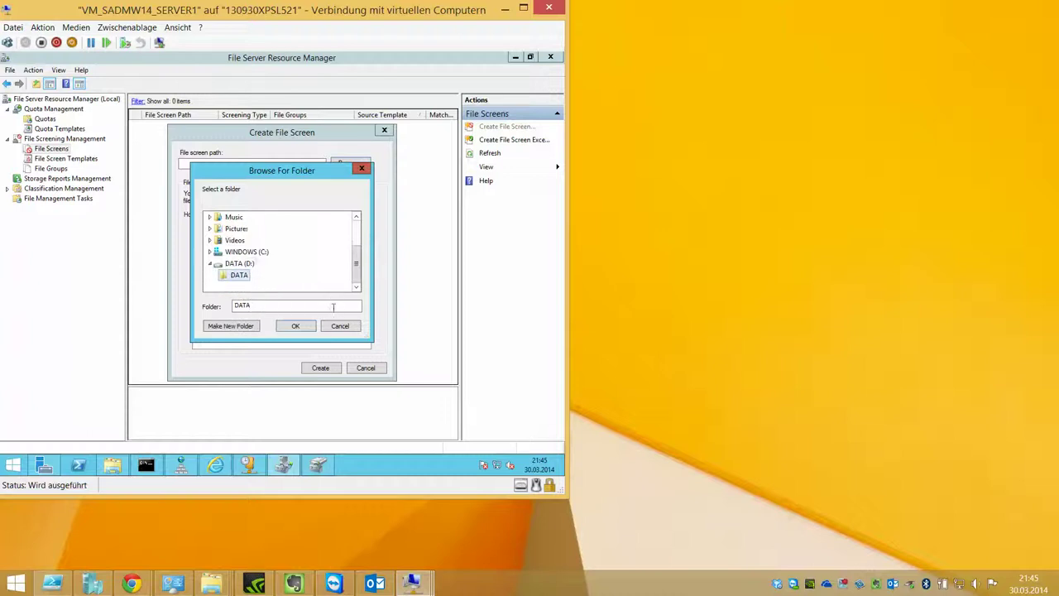
left_click(308, 325)
left_click(263, 240)
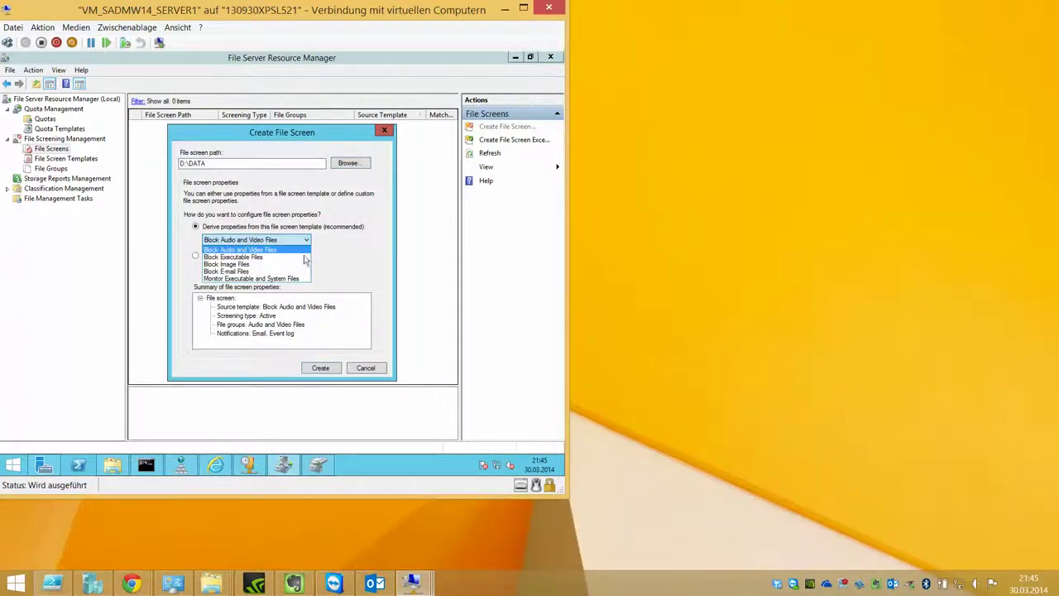
left_click(292, 258)
left_click(320, 368)
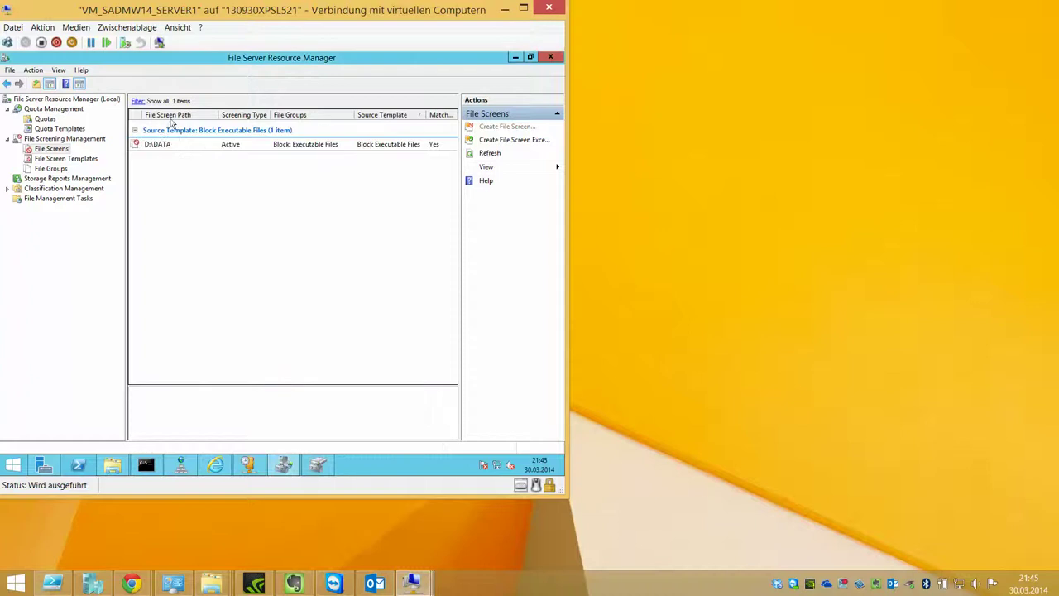
double_click(174, 144)
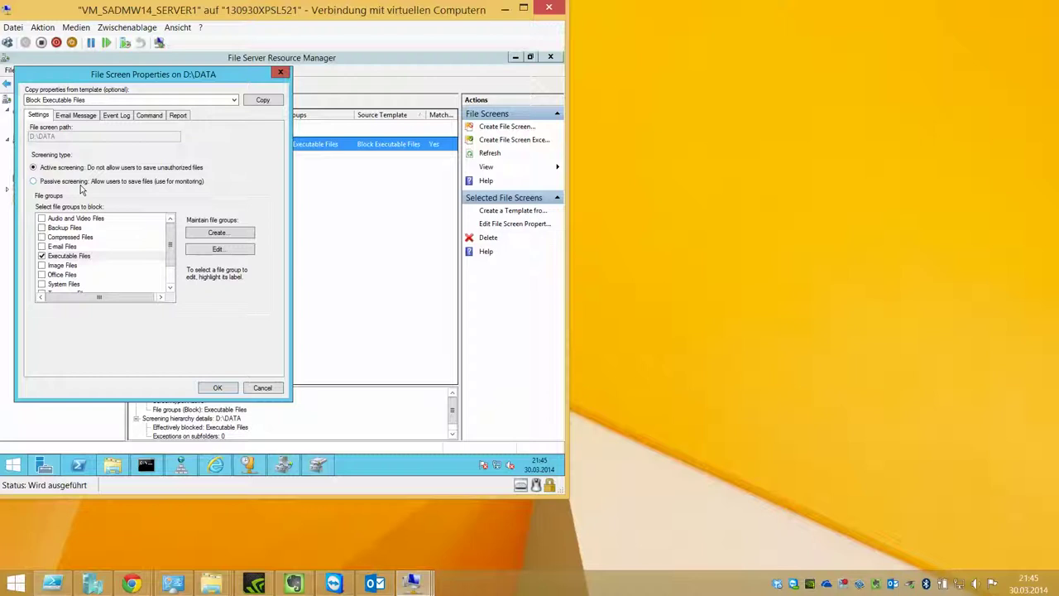
Step: Review the screen's e-mail, event log, command and report settings, dismissing the SMTP warning
left_click(58, 117)
left_click(117, 117)
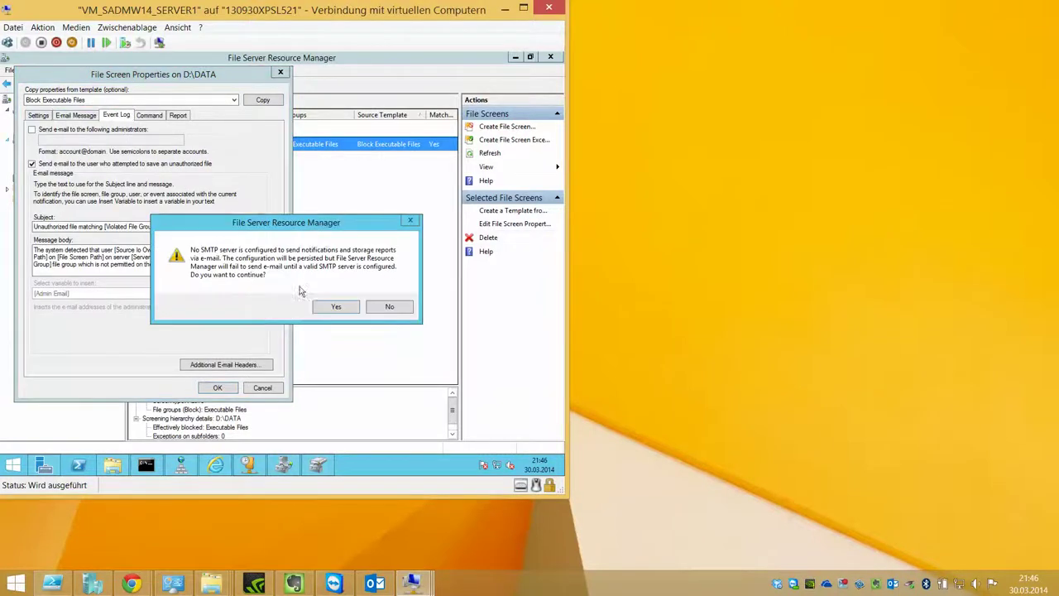
left_click(331, 306)
left_click(149, 116)
left_click(170, 117)
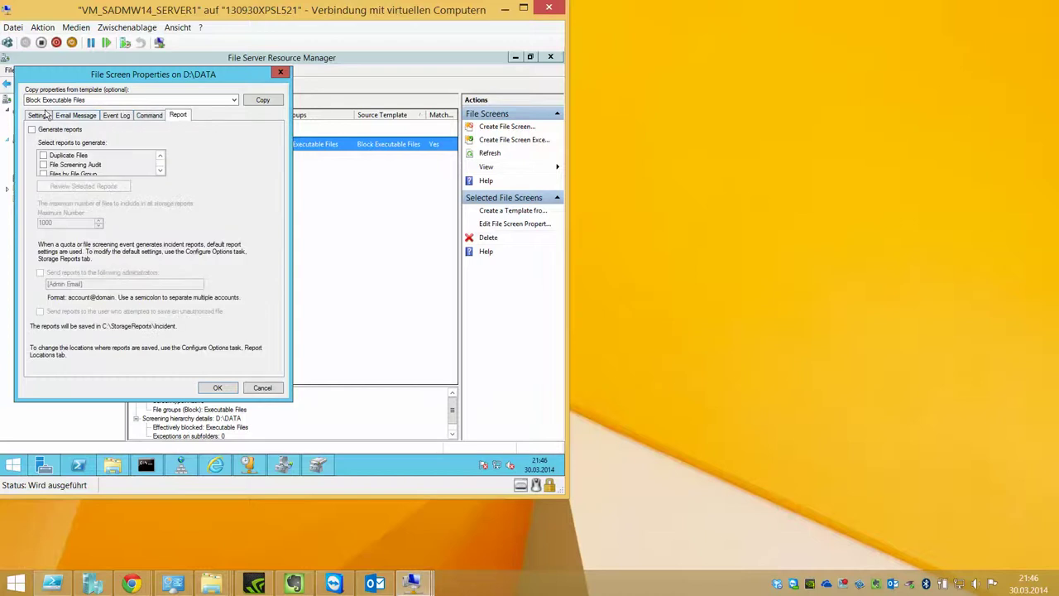
left_click(39, 116)
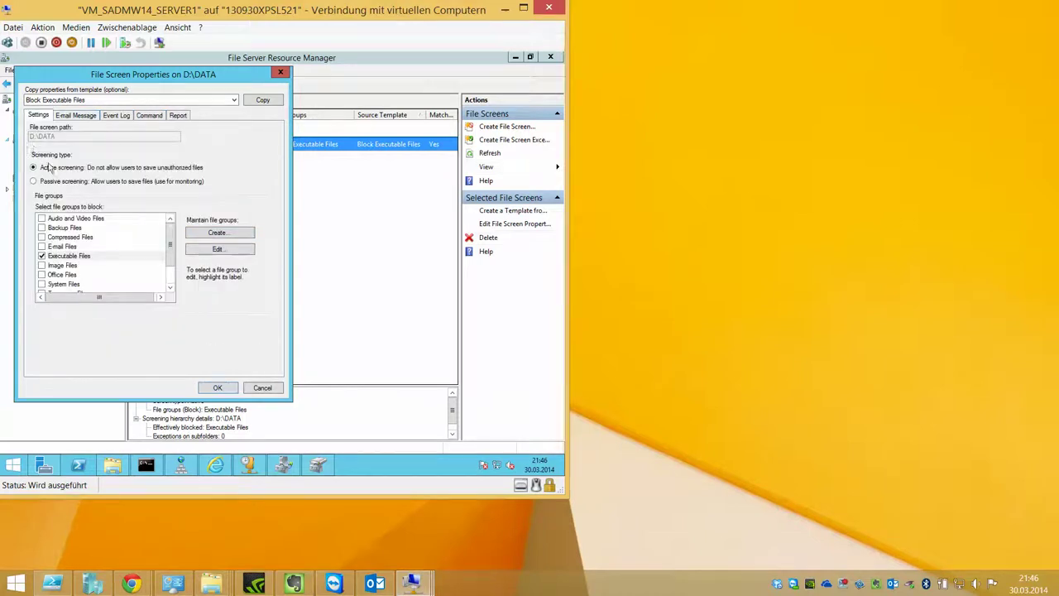
Step: Inspect the Executable Files group unchanged, then save the D:\DATA file screen despite the SMTP warning
left_click(101, 258)
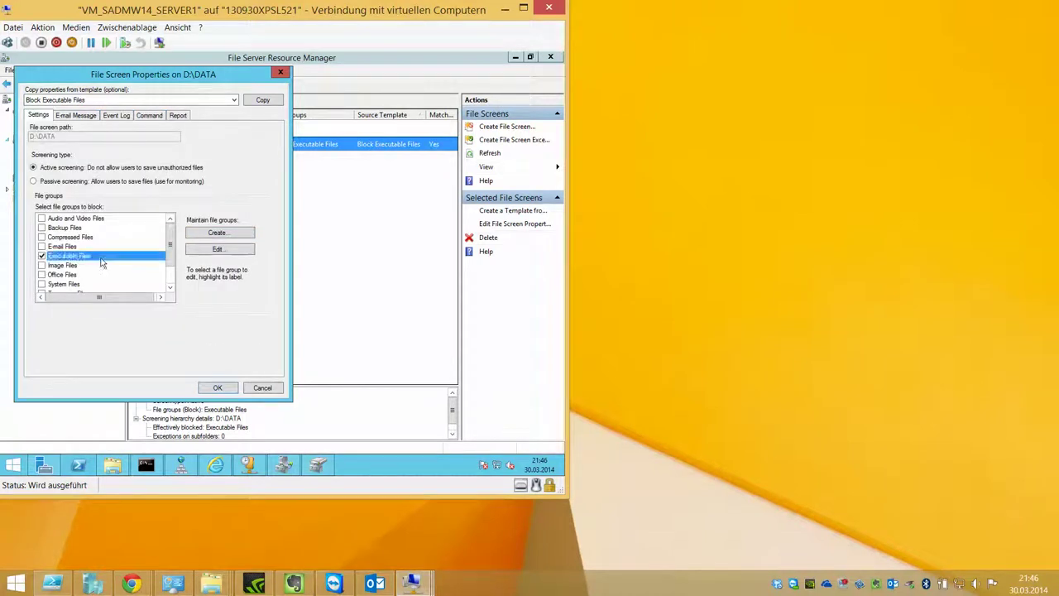
left_click(201, 250)
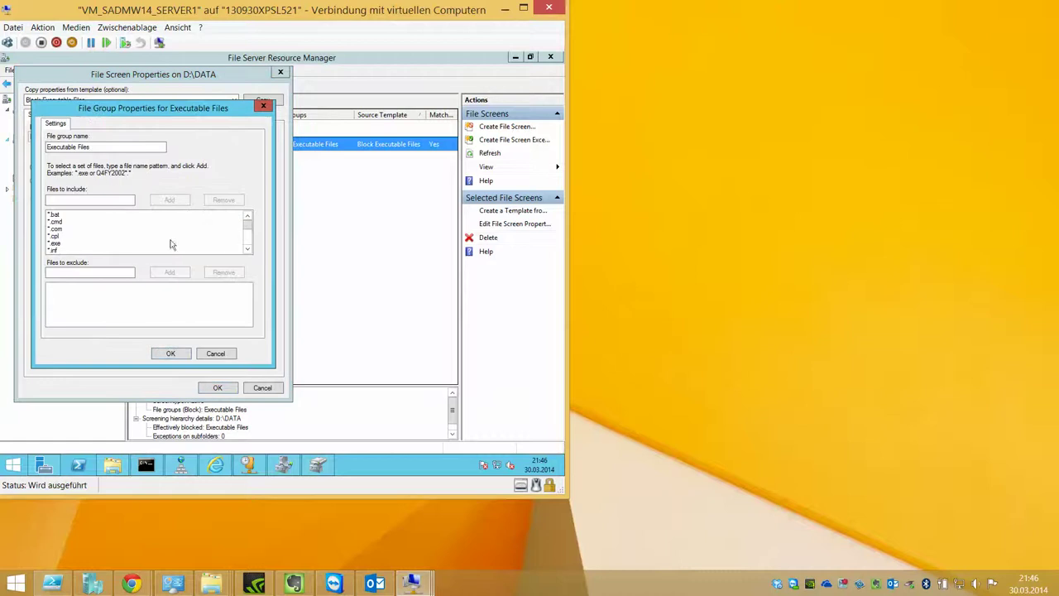
scroll(249, 236, "down", 5)
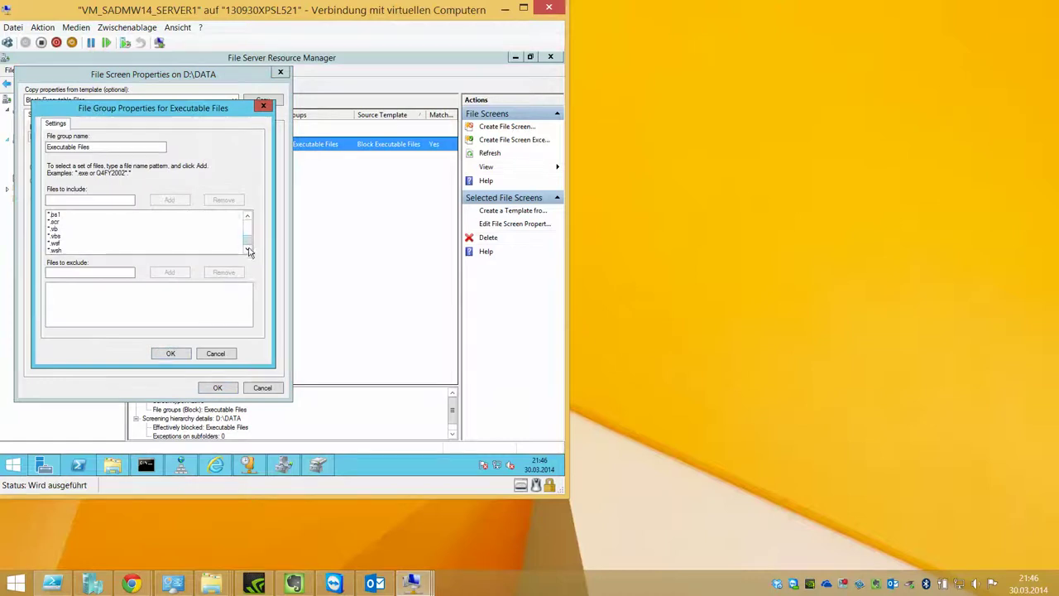
left_click(214, 354)
left_click(215, 388)
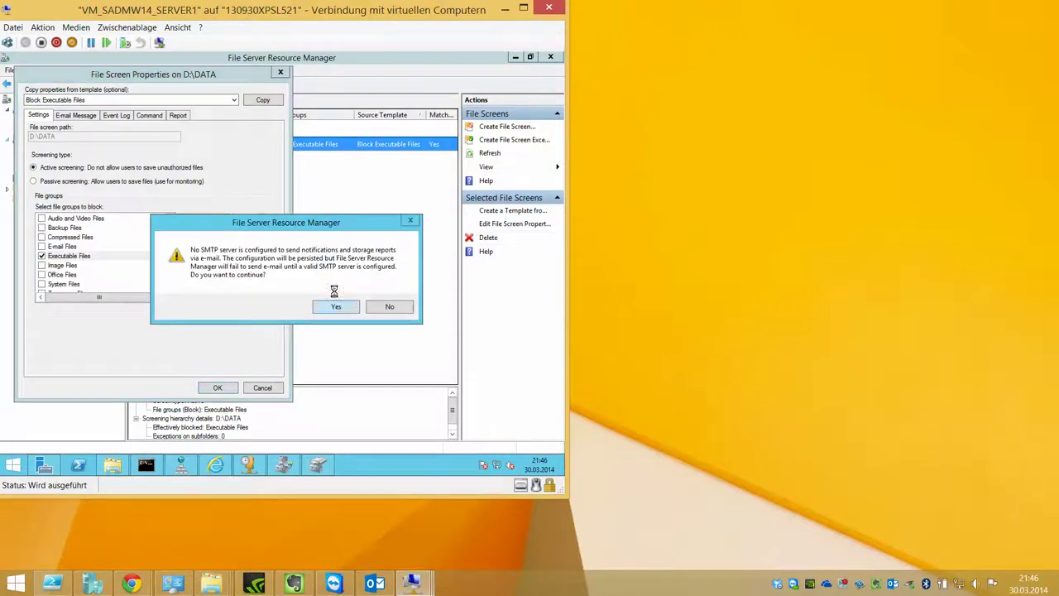
left_click(336, 306)
left_click(73, 159)
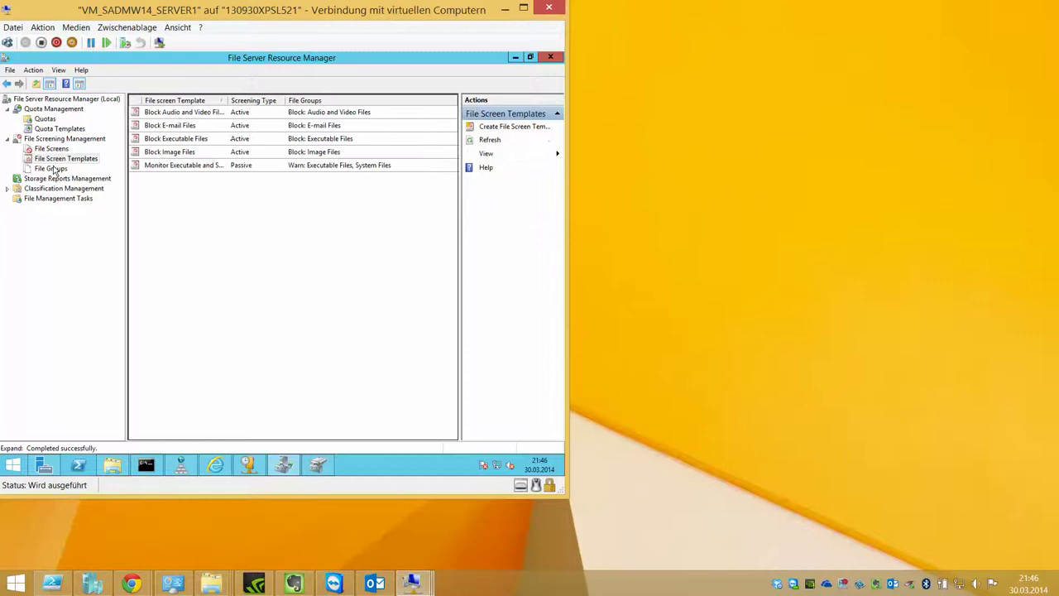
Step: Inspect the Block Image Files template and its Image Files group unchanged, then view File Groups
left_click(233, 141)
left_click(214, 154)
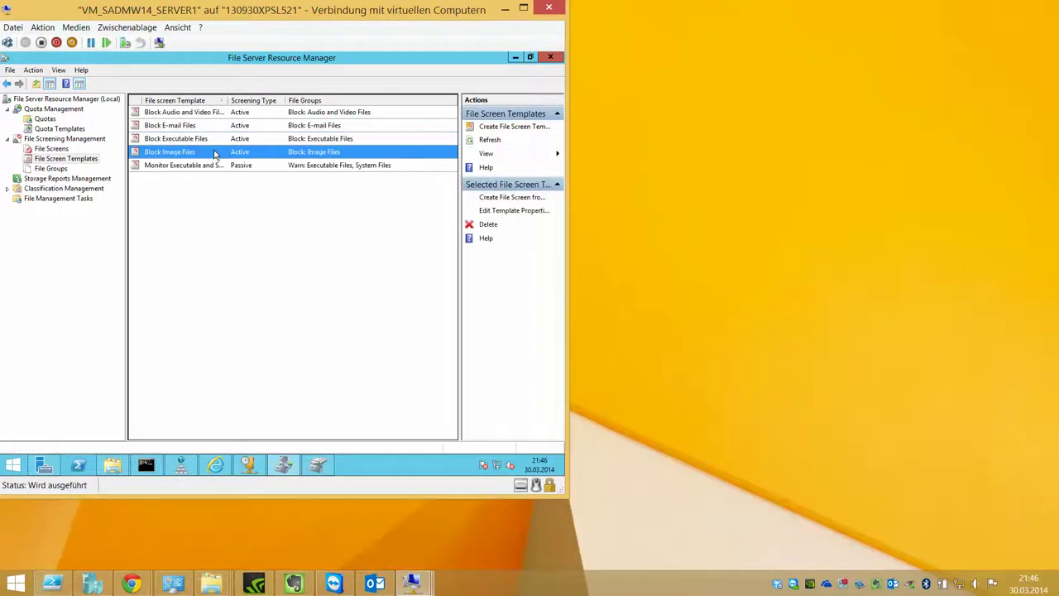
double_click(214, 153)
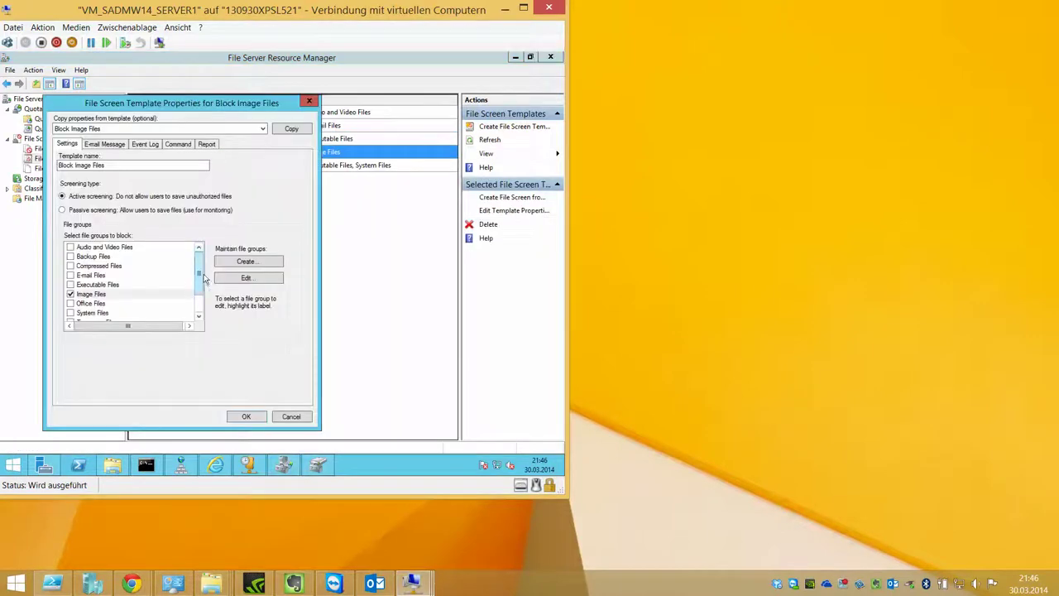
left_click_drag(196, 274, 194, 289)
left_click(93, 265)
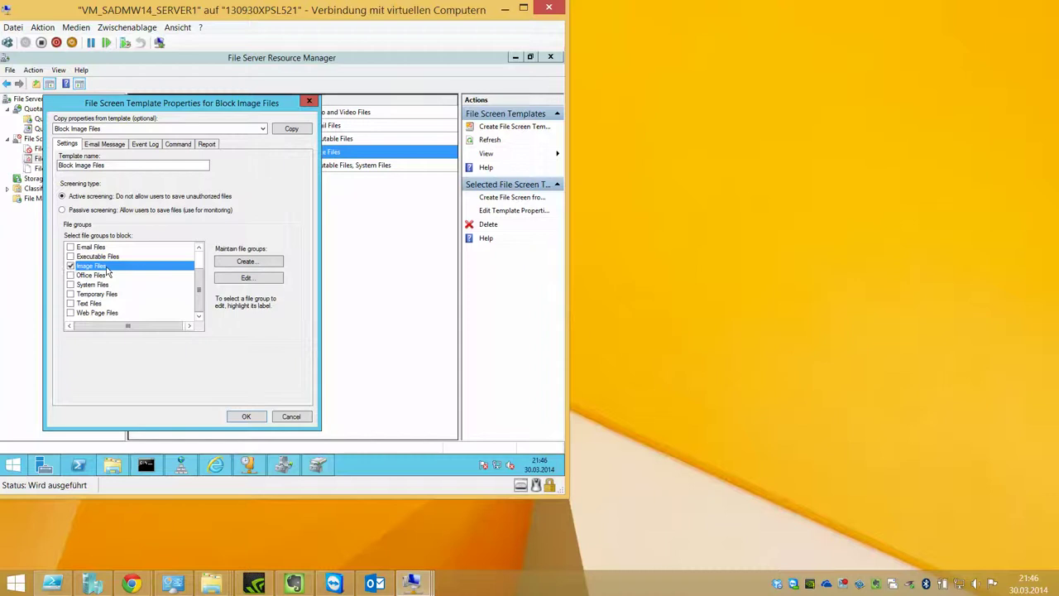
left_click(229, 283)
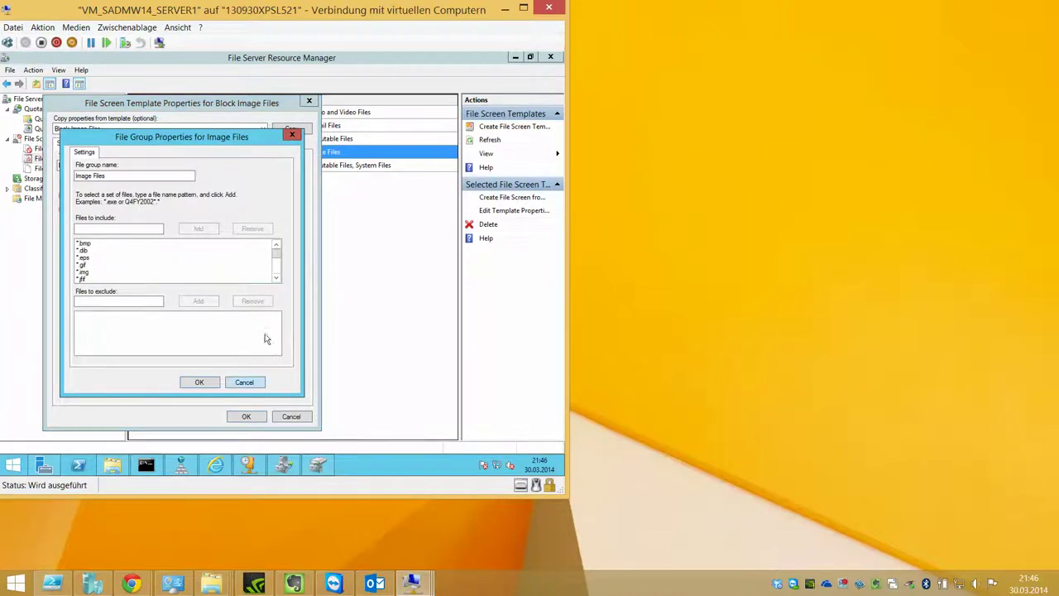
left_click(277, 278)
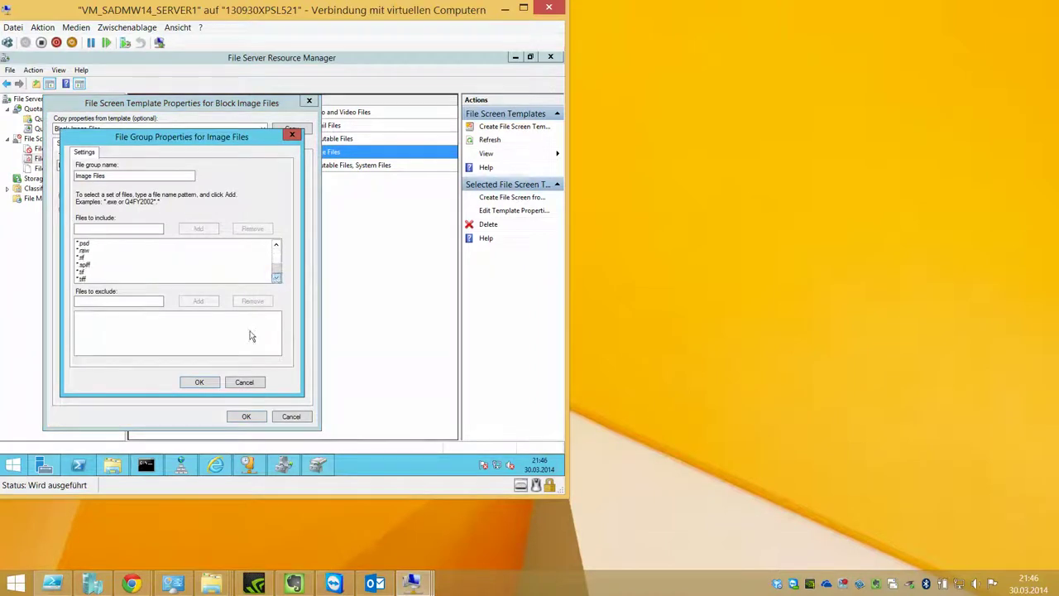
left_click(244, 381)
left_click(291, 417)
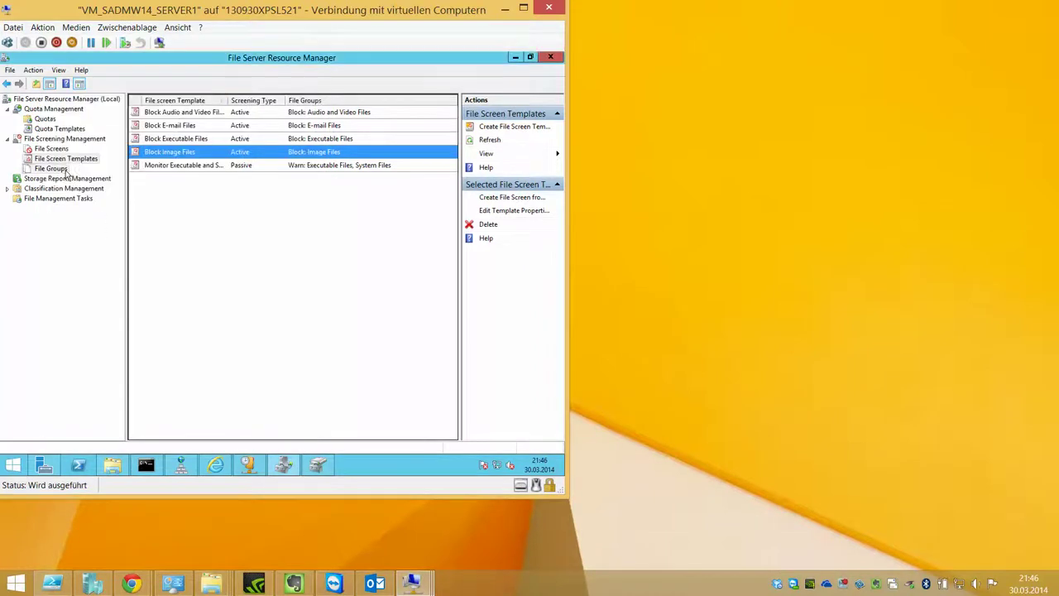
left_click(65, 170)
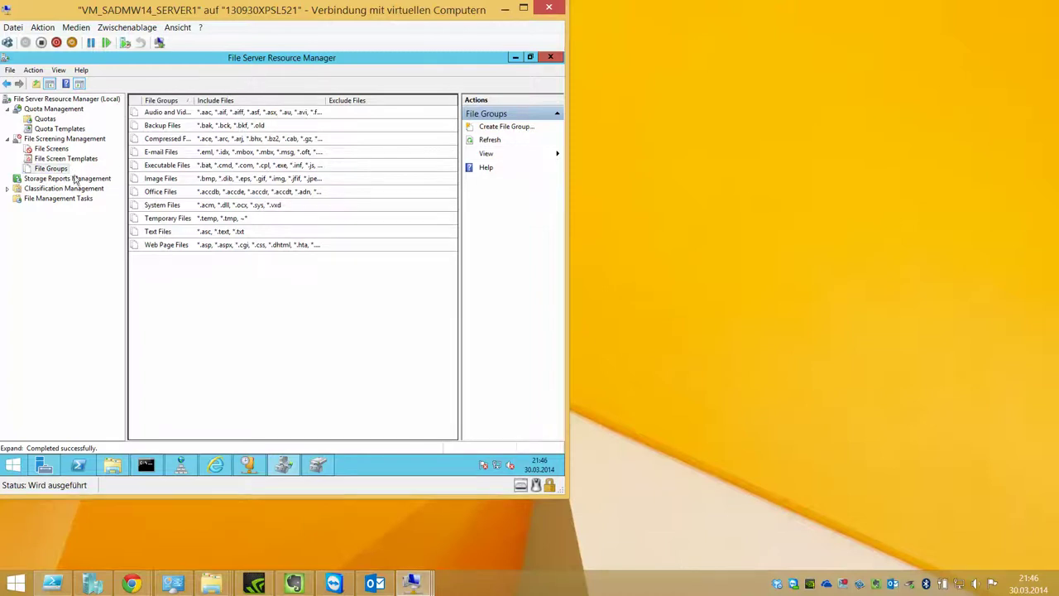
left_click(68, 181)
Step: Schedule a new storage report task, dismissing the report-name-required errors on the Scope and Delivery tabs
right_click(68, 180)
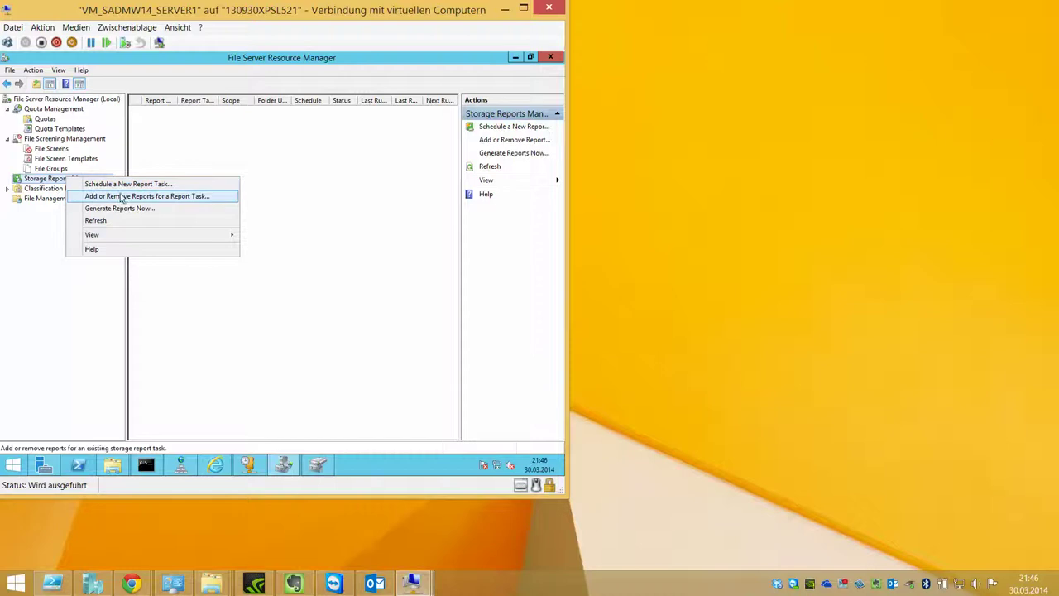
left_click(92, 184)
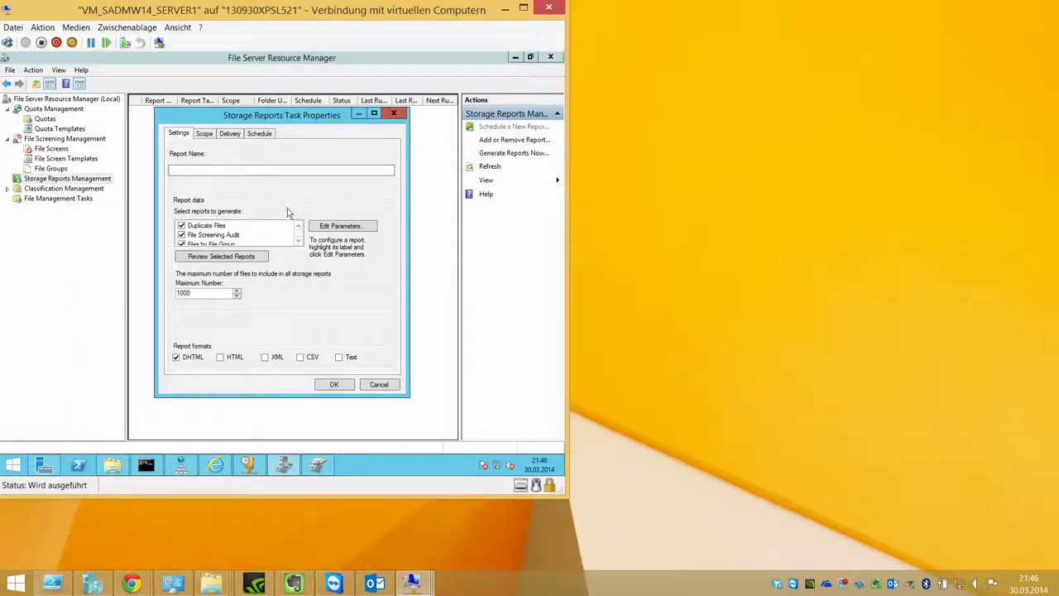
left_click(298, 241)
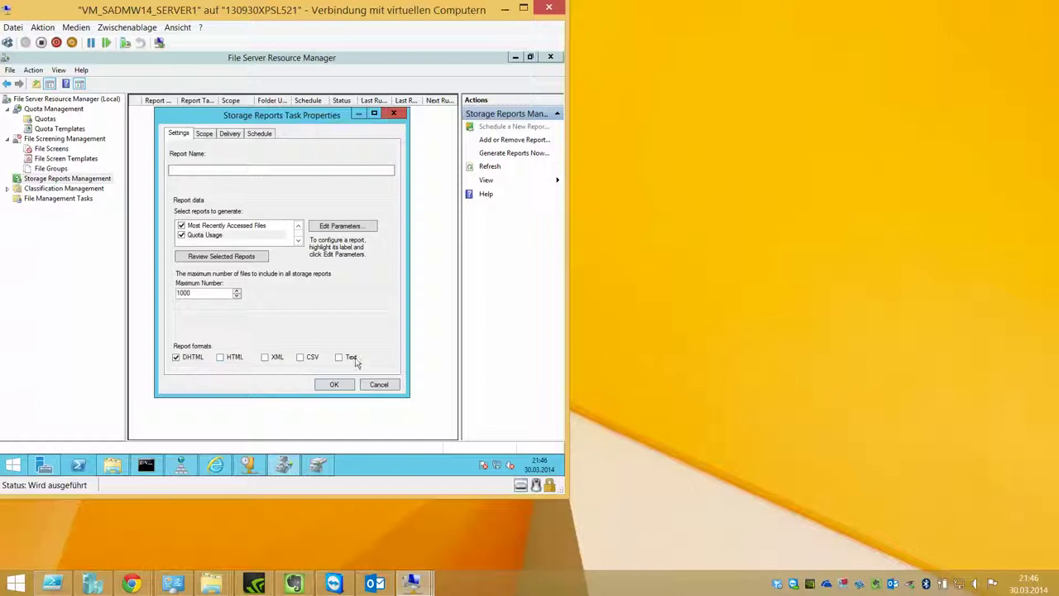
left_click(204, 133)
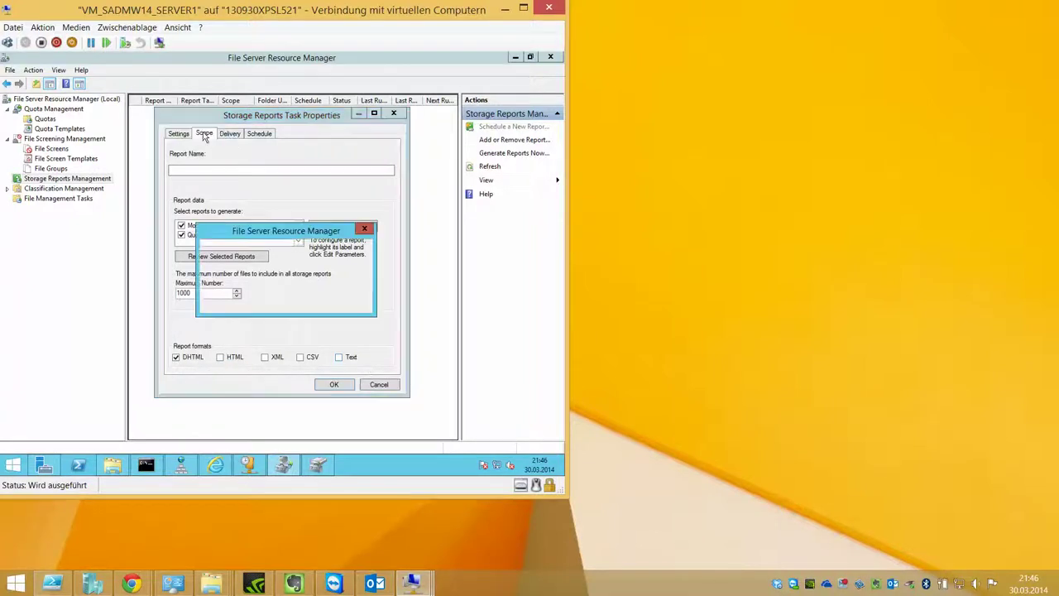
left_click(345, 301)
left_click(238, 134)
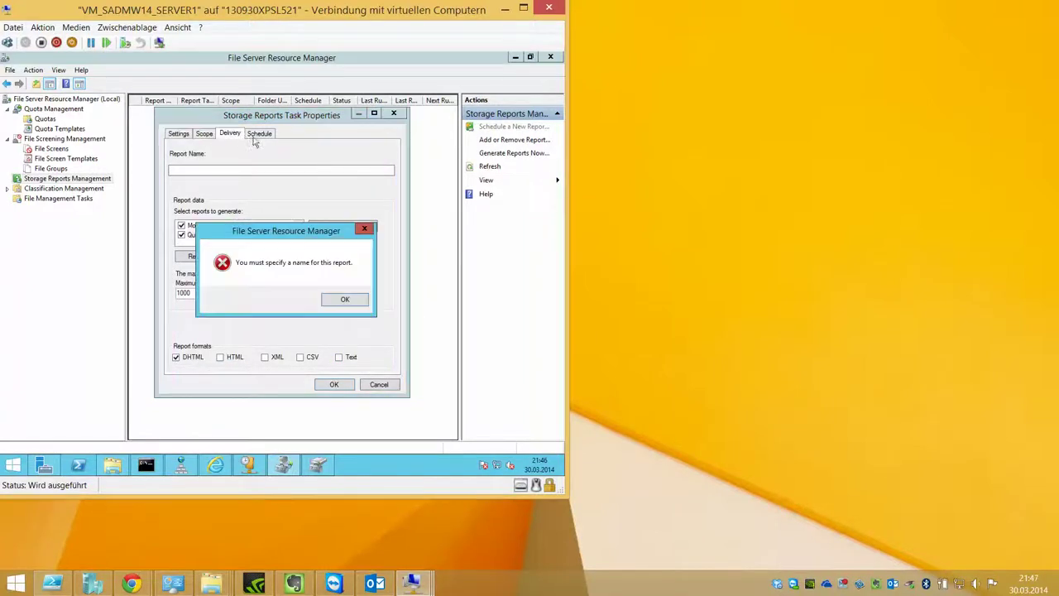
left_click(332, 300)
left_click(214, 171)
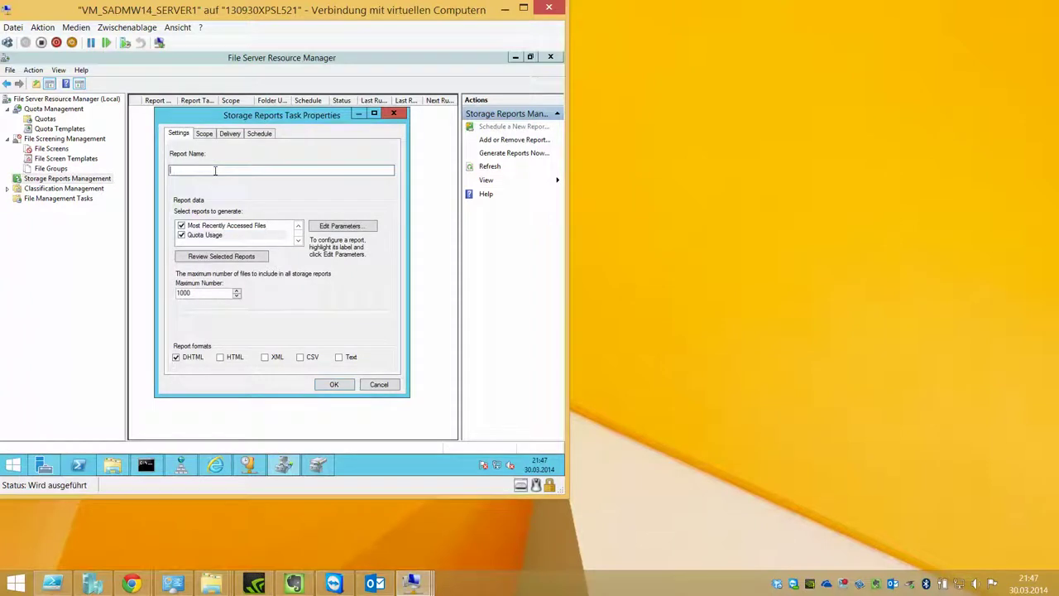
Step: Name the task REPORT1 and select the Quota Usage and Least Recently Accessed Files reports
type("REPORT1")
left_click(260, 237)
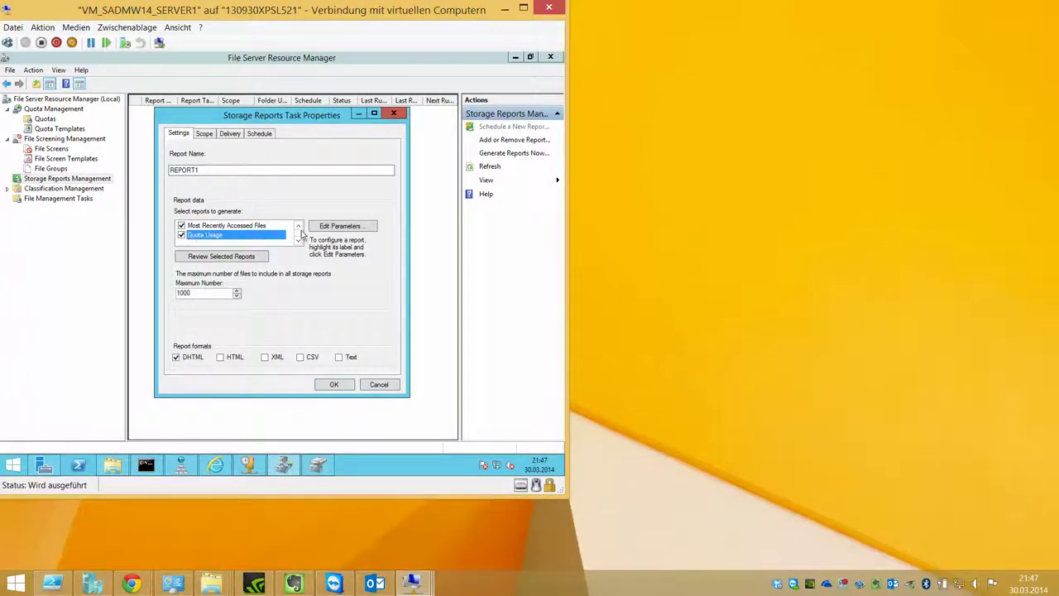
left_click(299, 228)
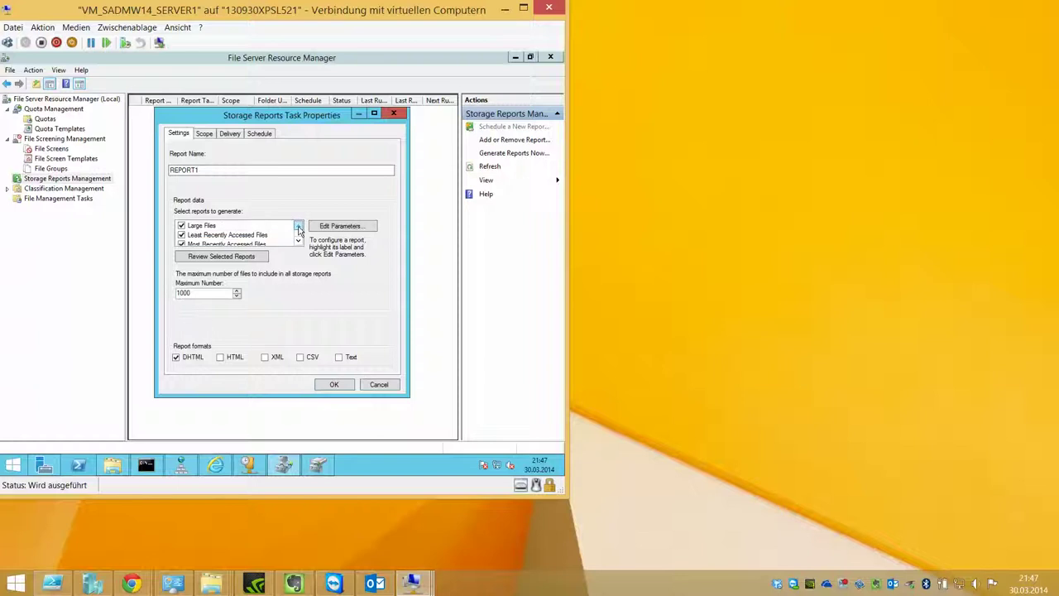
left_click(271, 236)
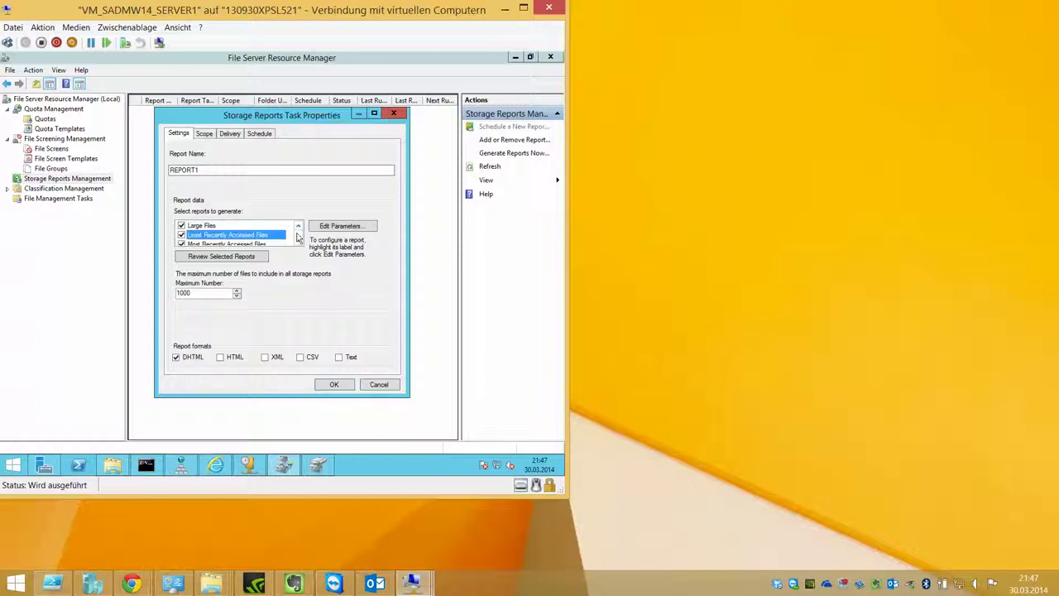
left_click(298, 226)
left_click(298, 226)
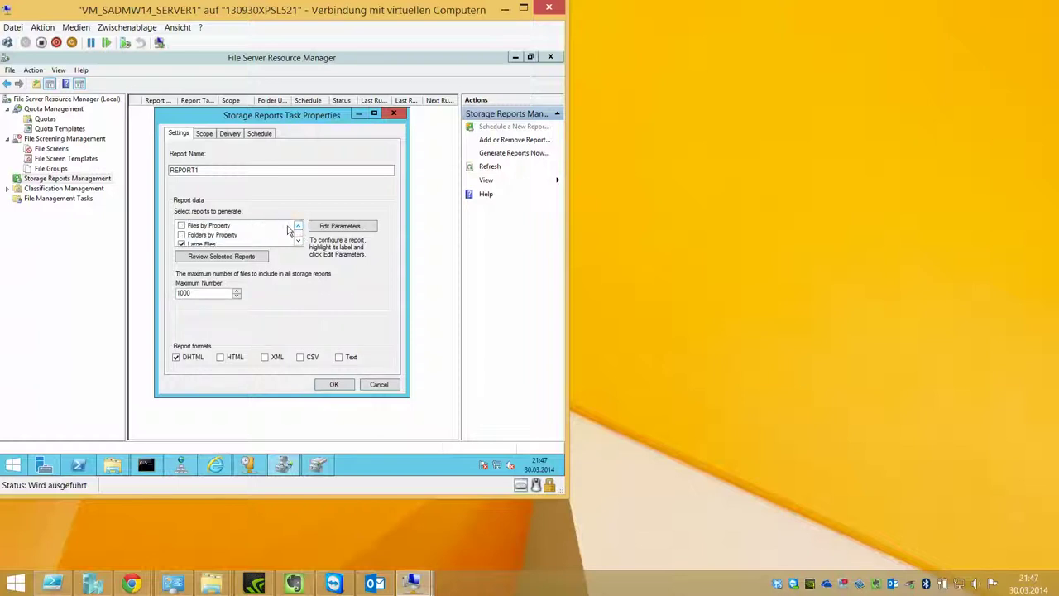
left_click(298, 225)
left_click(298, 226)
Step: Select the Files by Owner, Files by File Group, File Screening Audit and Duplicate Files reports
left_click(298, 226)
left_click(285, 242)
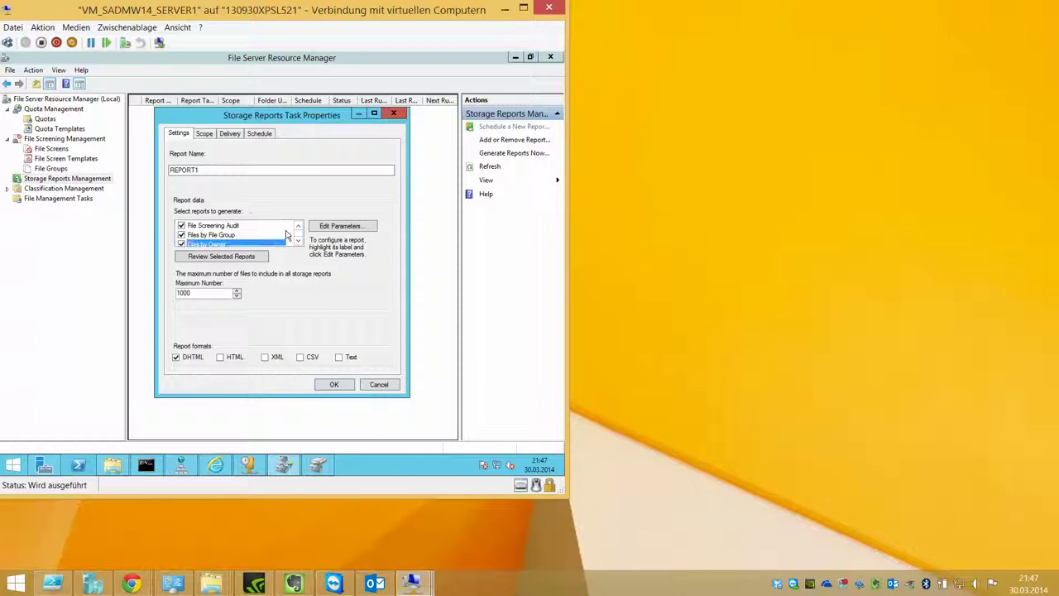
left_click(286, 236)
left_click(298, 240)
left_click(297, 226)
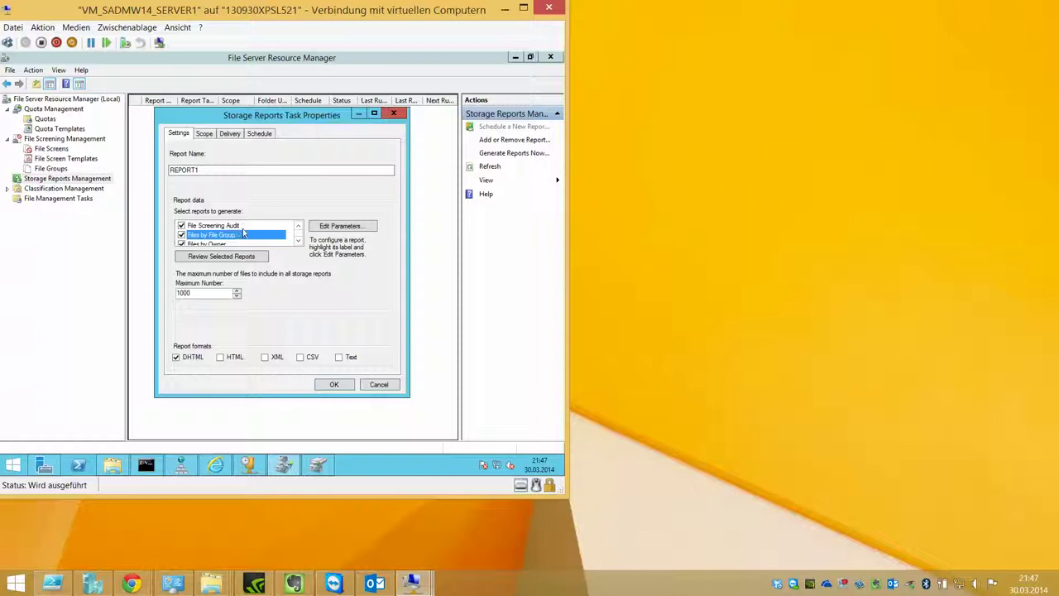
left_click(248, 226)
left_click(298, 226)
left_click(267, 226)
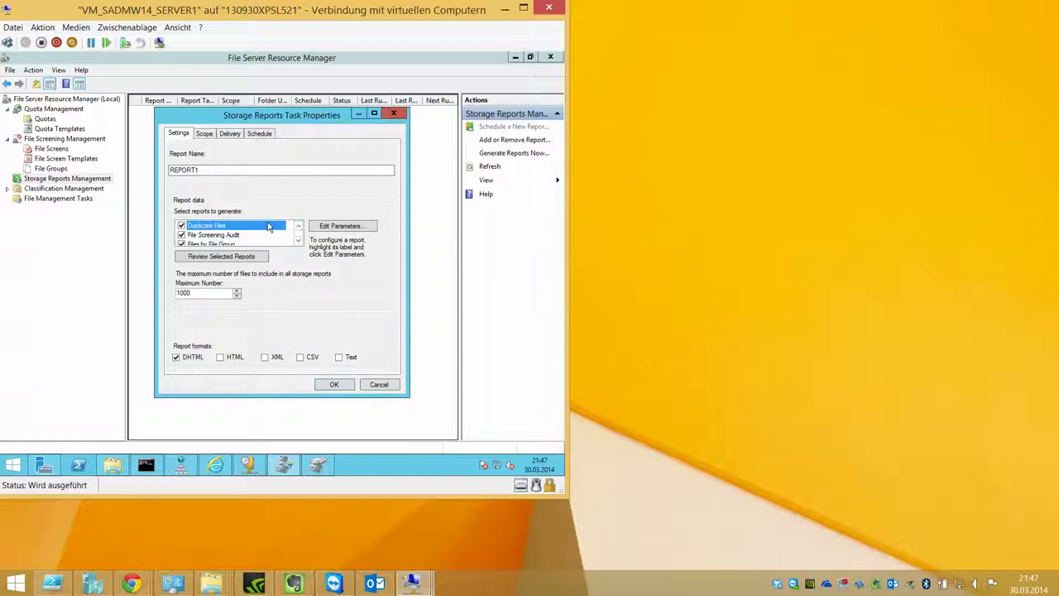
left_click(222, 135)
left_click(207, 135)
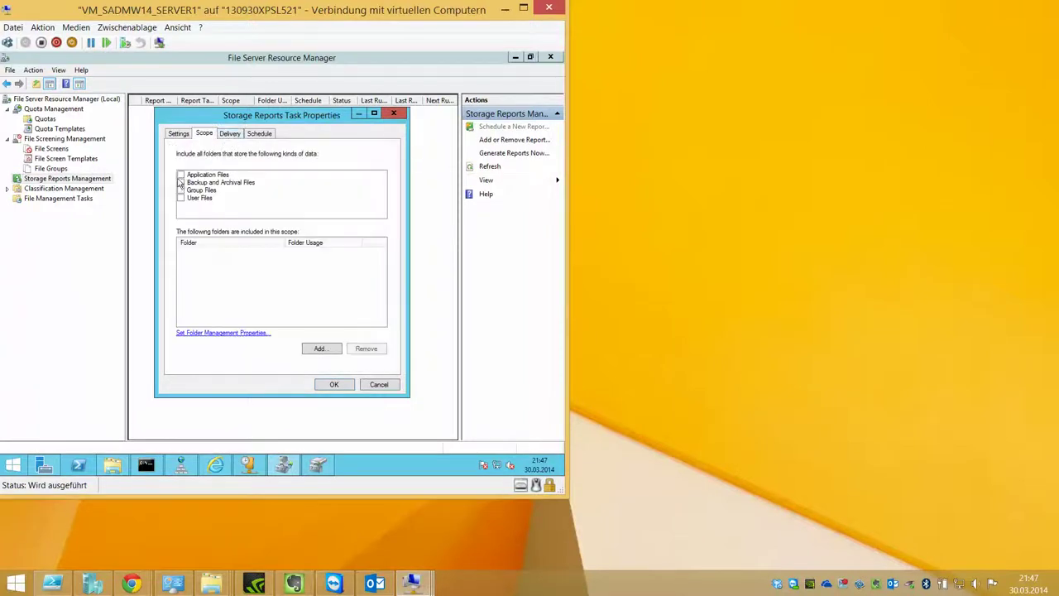
Step: Include application, backup, group and user files in the scope and add D:\DATA
left_click(180, 176)
left_click(180, 183)
left_click(181, 190)
left_click(180, 198)
left_click(321, 349)
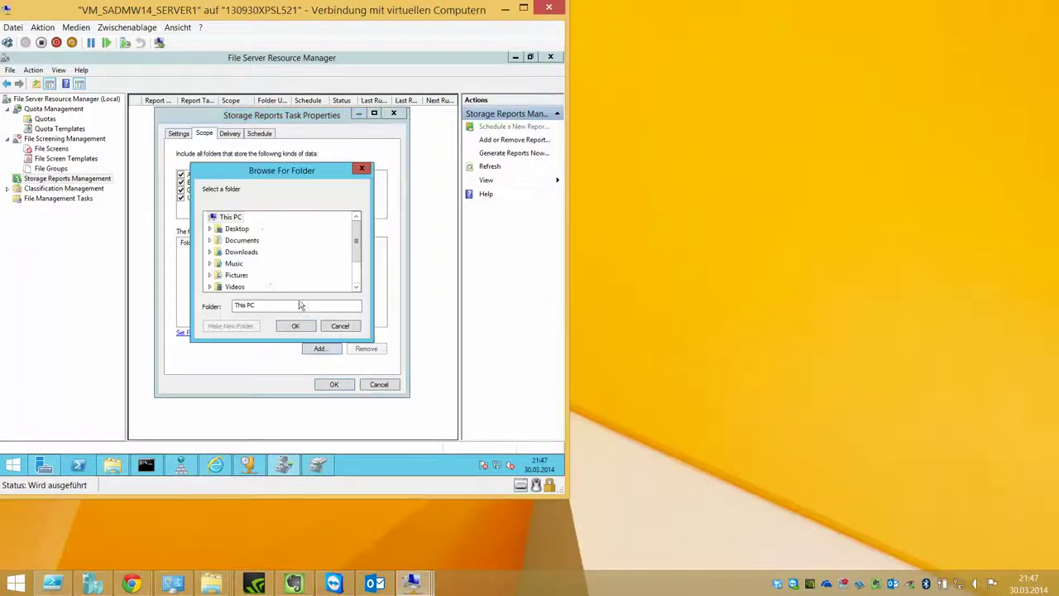
scroll(356, 240, "down", 1)
double_click(248, 275)
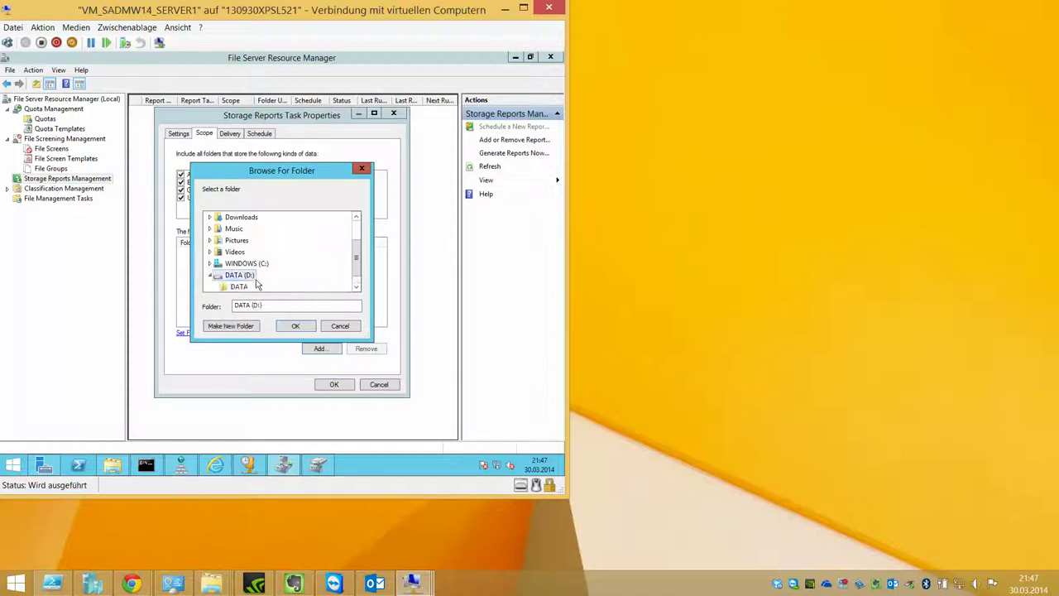
left_click(241, 287)
left_click(300, 328)
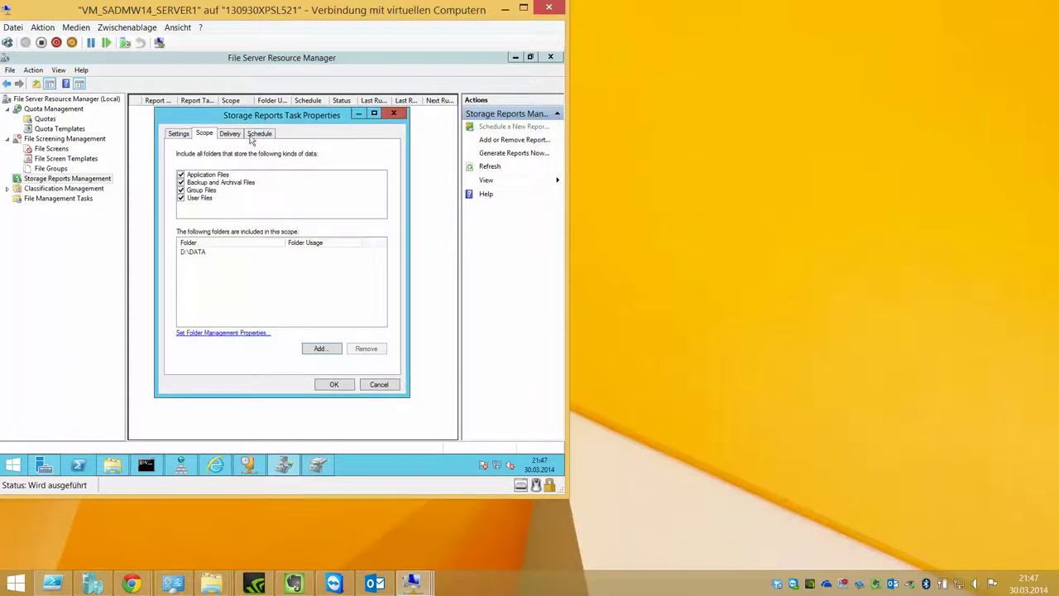
Step: Try saving from the Schedule tab, dismiss the missing weekday error, and cancel the task
left_click(240, 135)
left_click(257, 134)
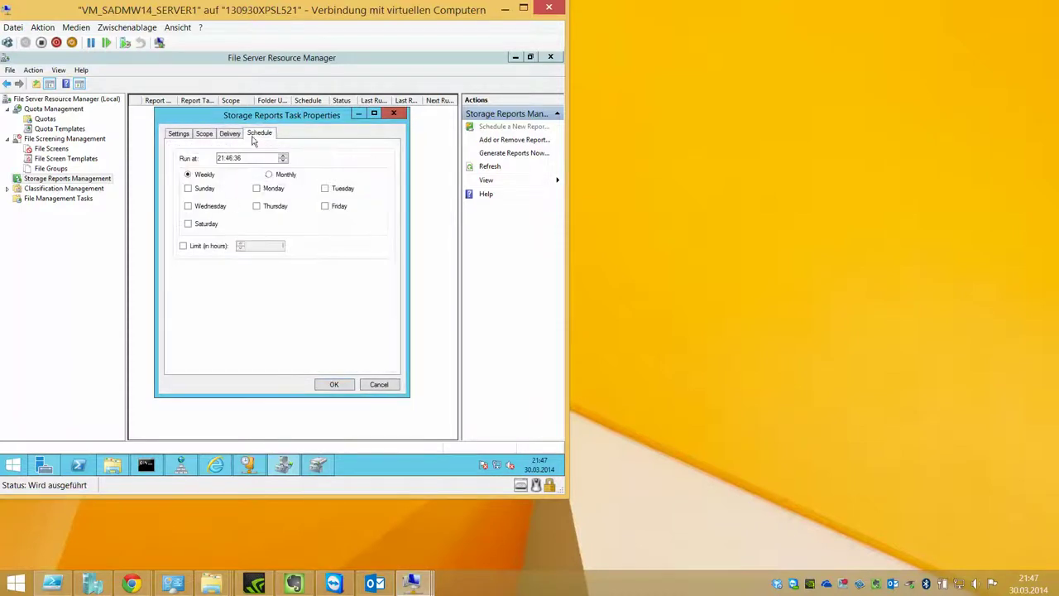
left_click(324, 384)
left_click(386, 300)
left_click(382, 385)
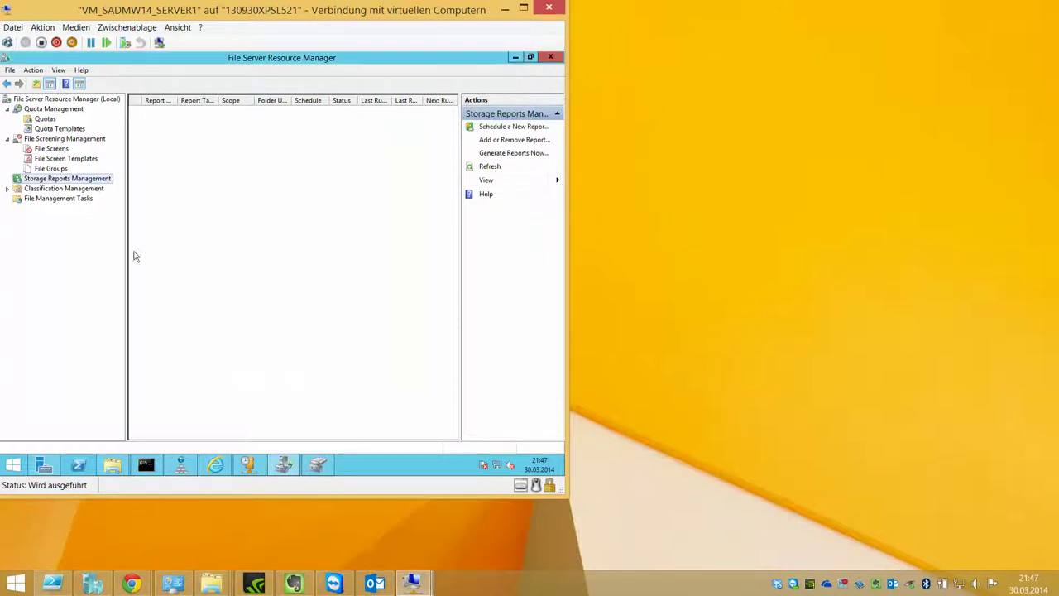
right_click(59, 181)
Step: Show Classification Properties and start a new local classification property
double_click(64, 188)
left_click(67, 199)
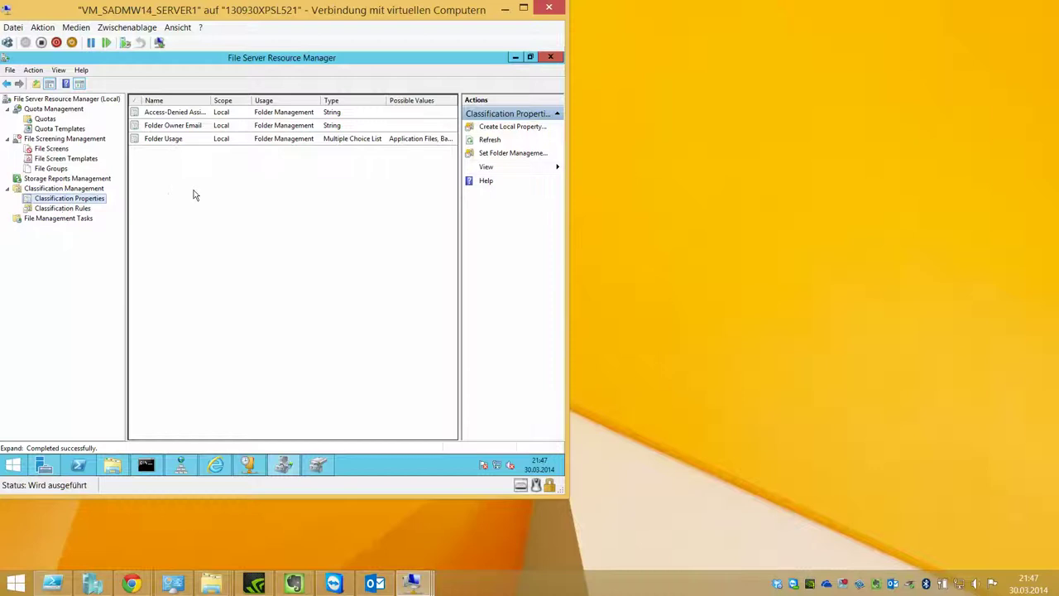
right_click(201, 196)
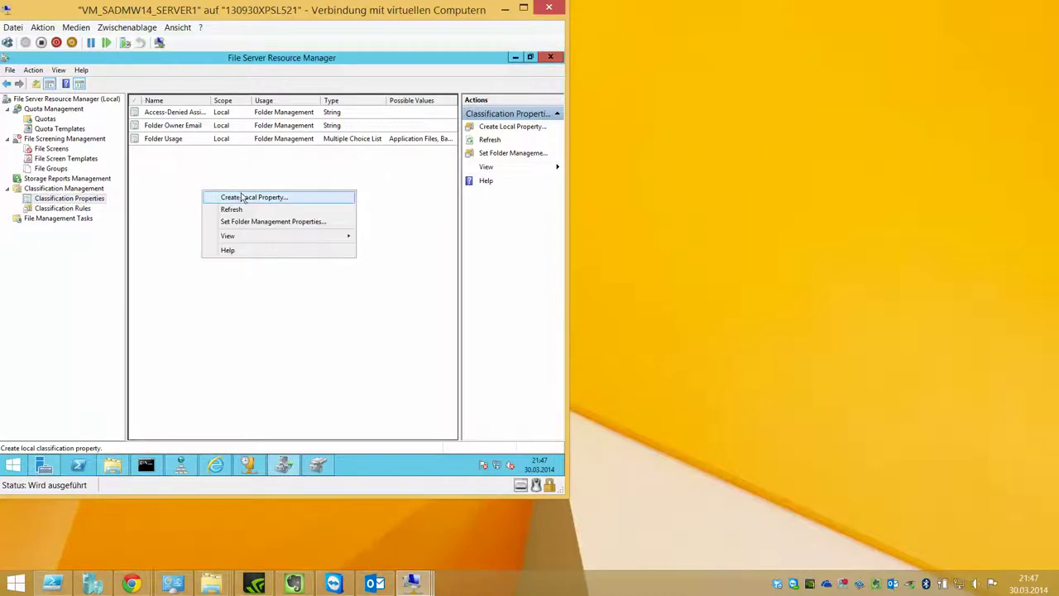
left_click(240, 199)
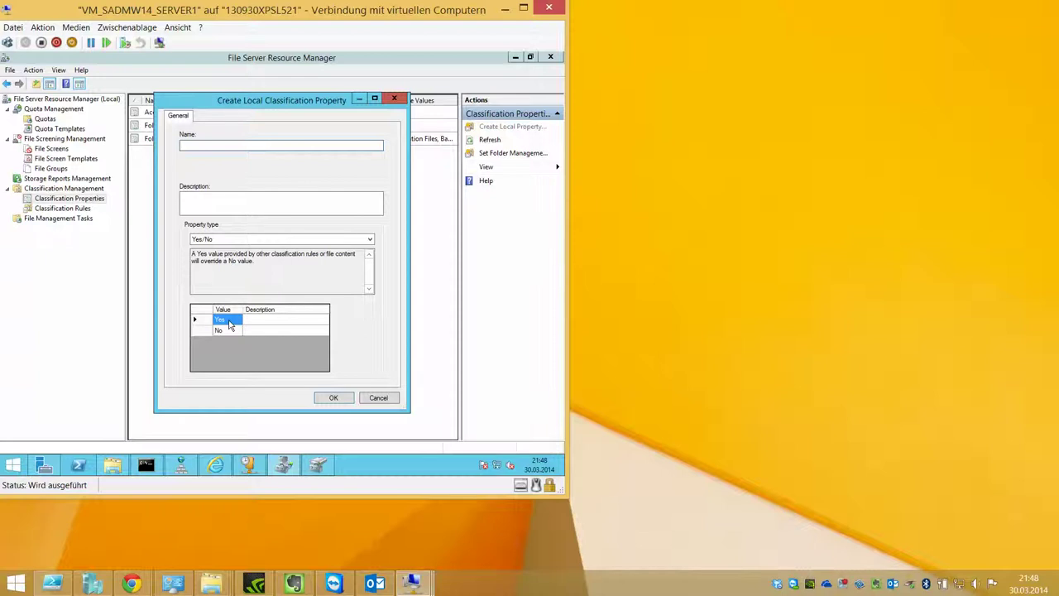
Step: Try String as the property type, read its description, then cancel the new property
left_click(269, 241)
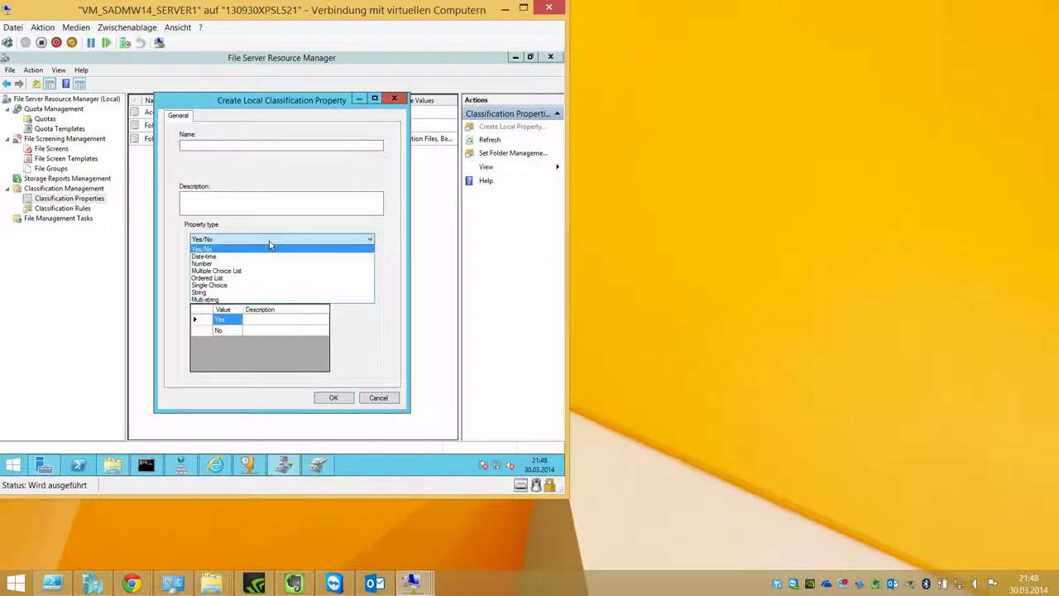
left_click(222, 292)
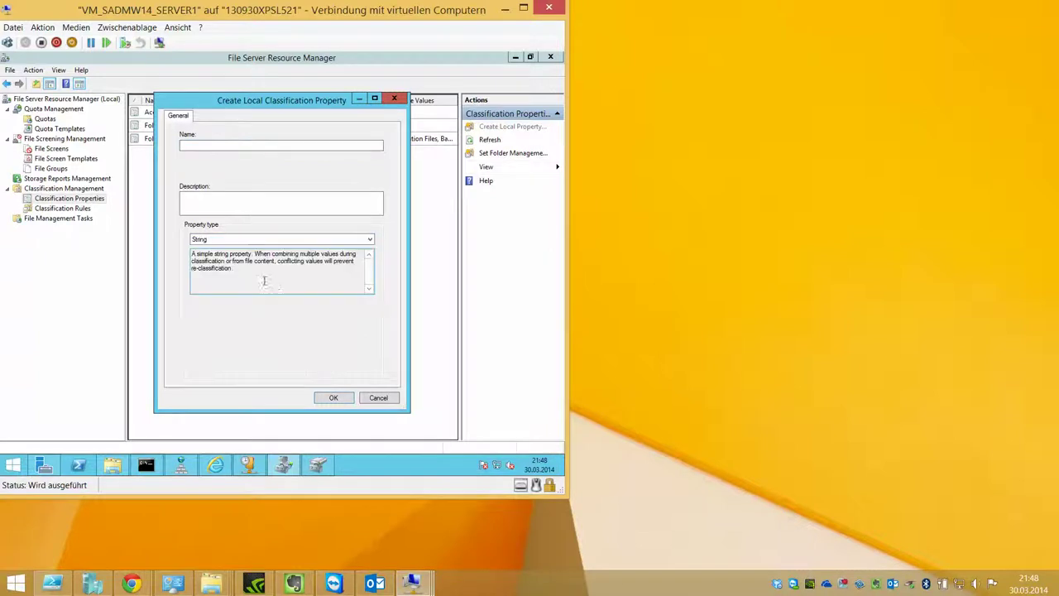
triple_click(263, 282)
left_click(263, 282)
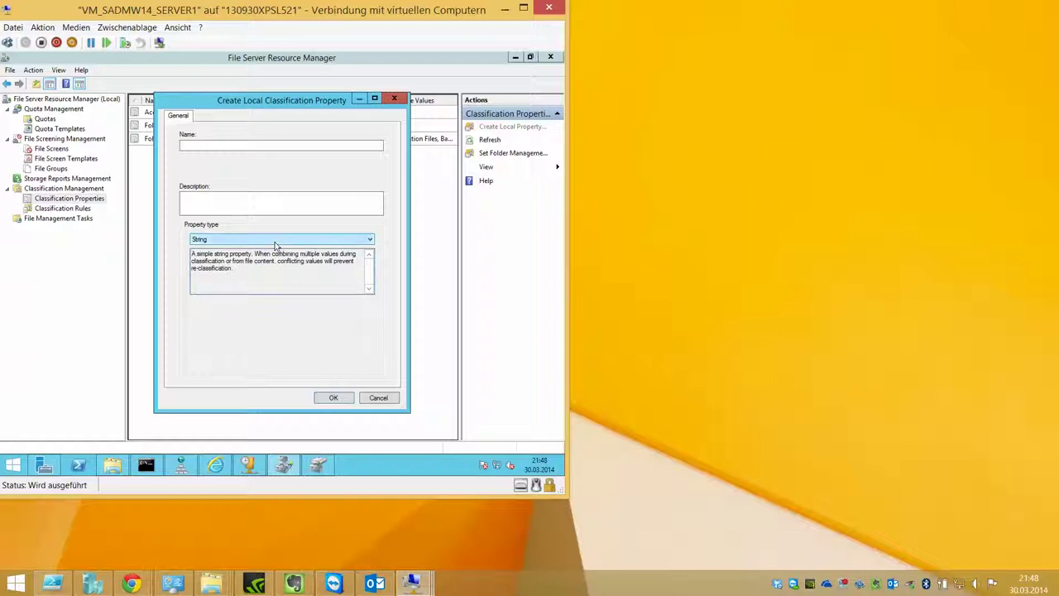
left_click(275, 242)
left_click(275, 242)
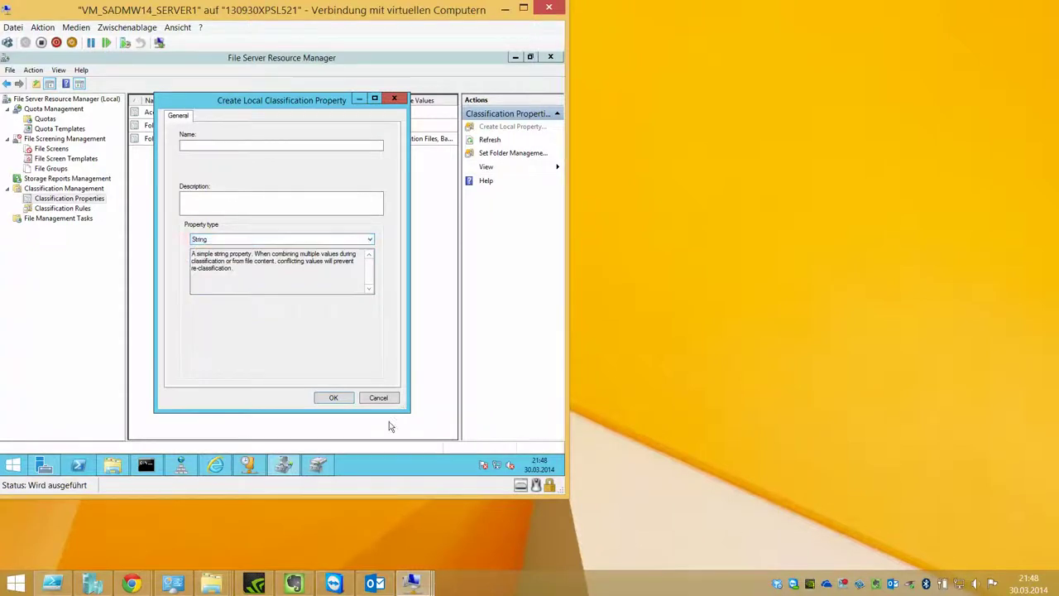
left_click(379, 398)
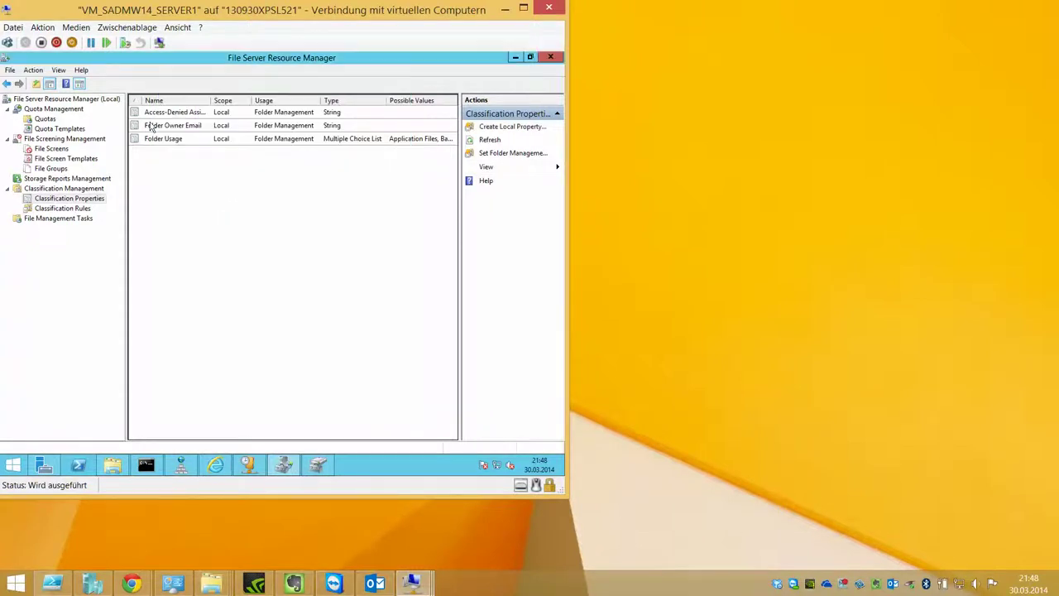
Step: Abandon a new file management task after its empty-name error and return to the File Screens list
left_click(74, 208)
left_click(78, 219)
right_click(78, 220)
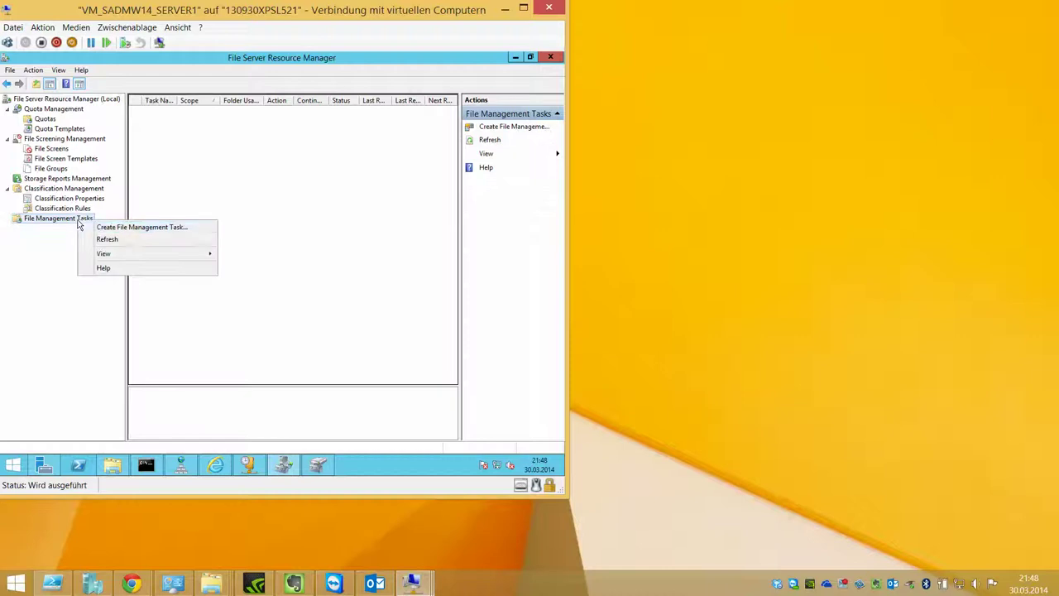
left_click(96, 228)
left_click(225, 118)
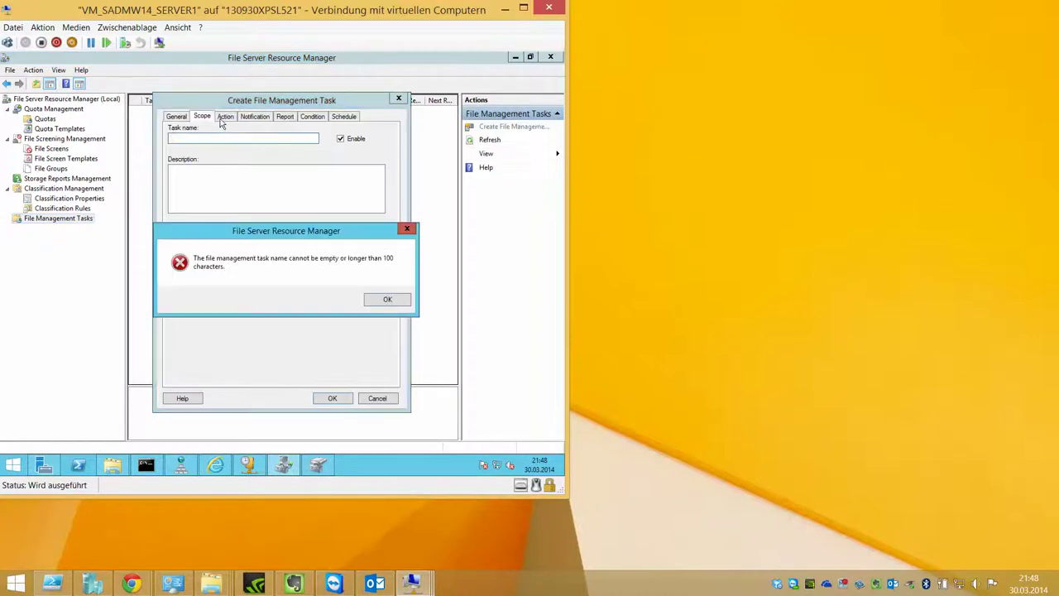
left_click(389, 302)
left_click(378, 398)
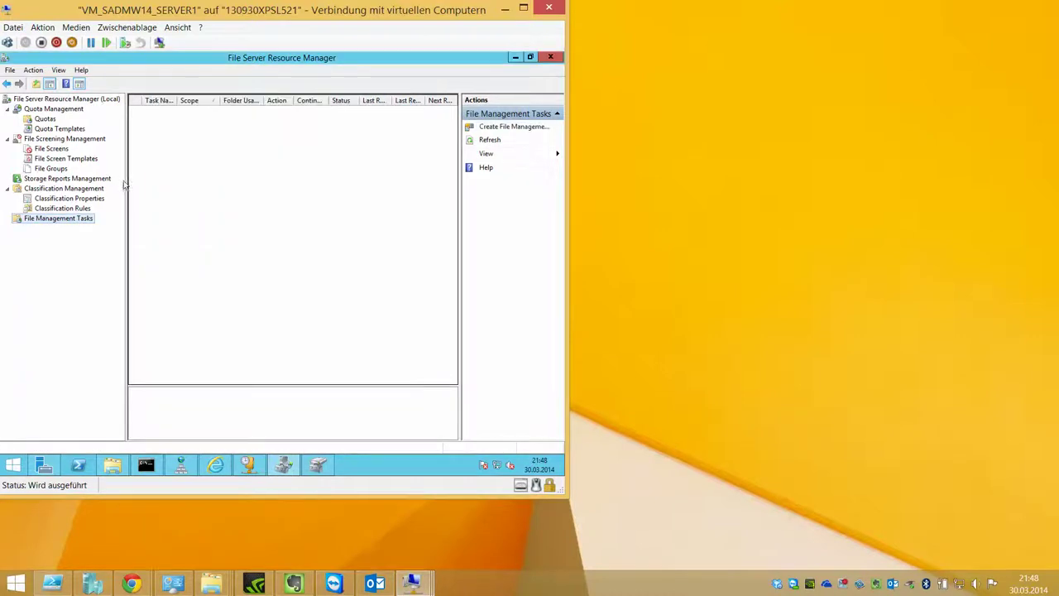
left_click(51, 149)
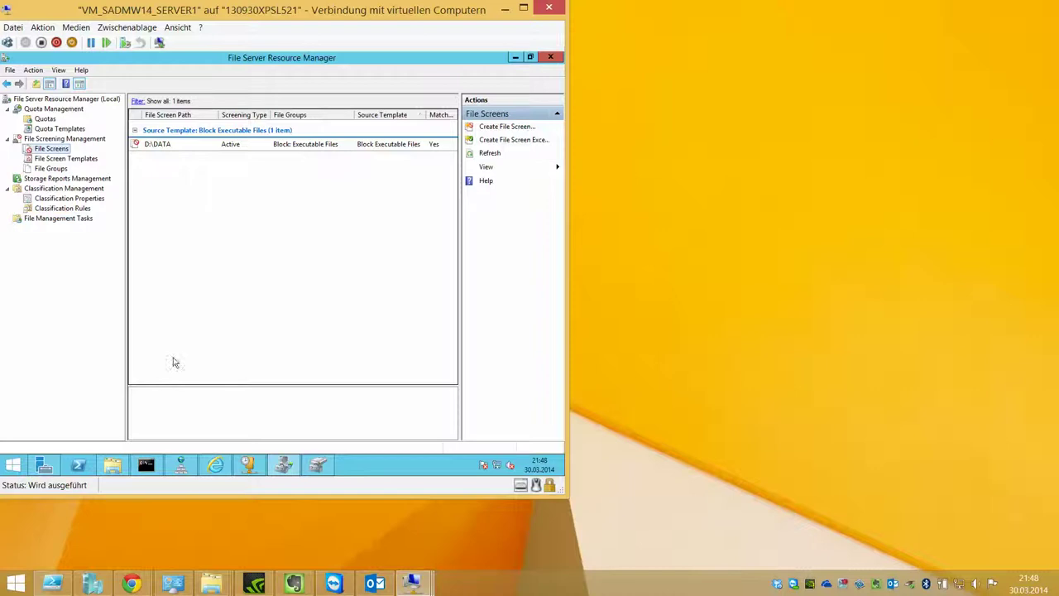
Step: Open a maximised InPrivate Internet Explorer window on microsoft.com
left_click(215, 465)
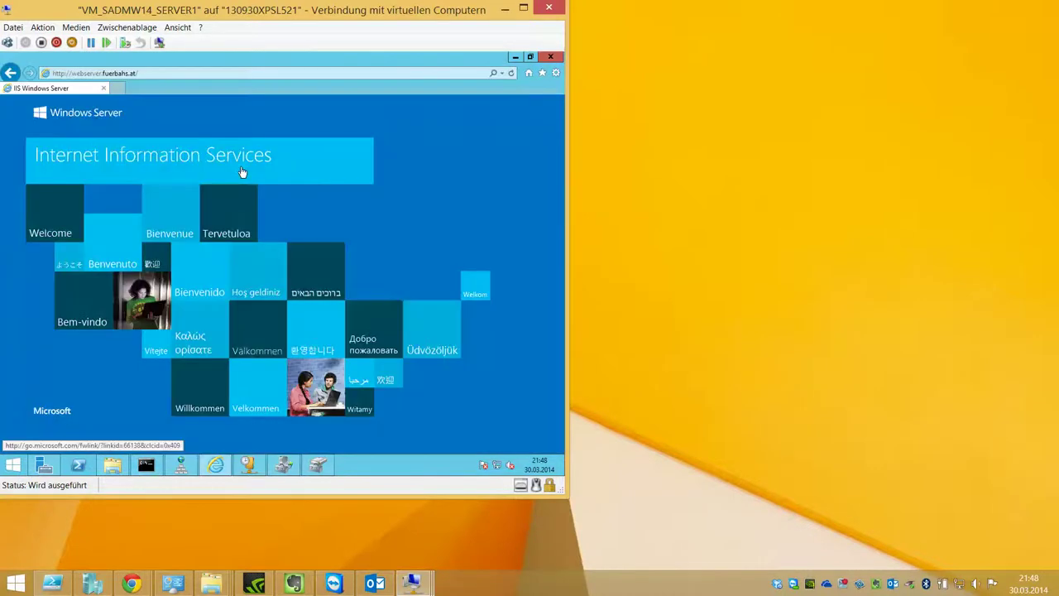
key("ctrl+shift+p")
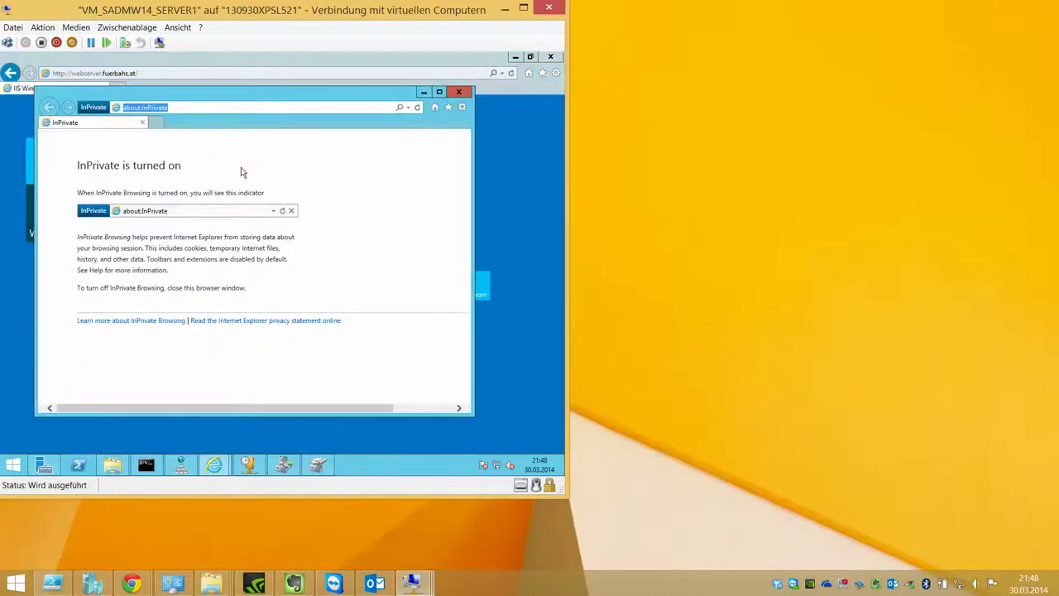
type("microsoft.com")
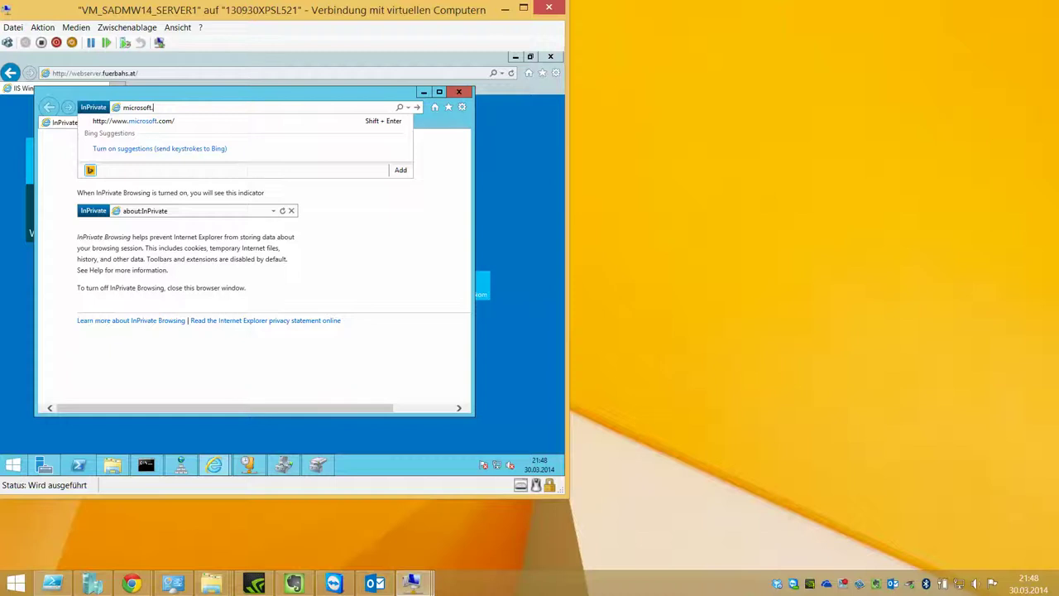
key("Return")
double_click(295, 95)
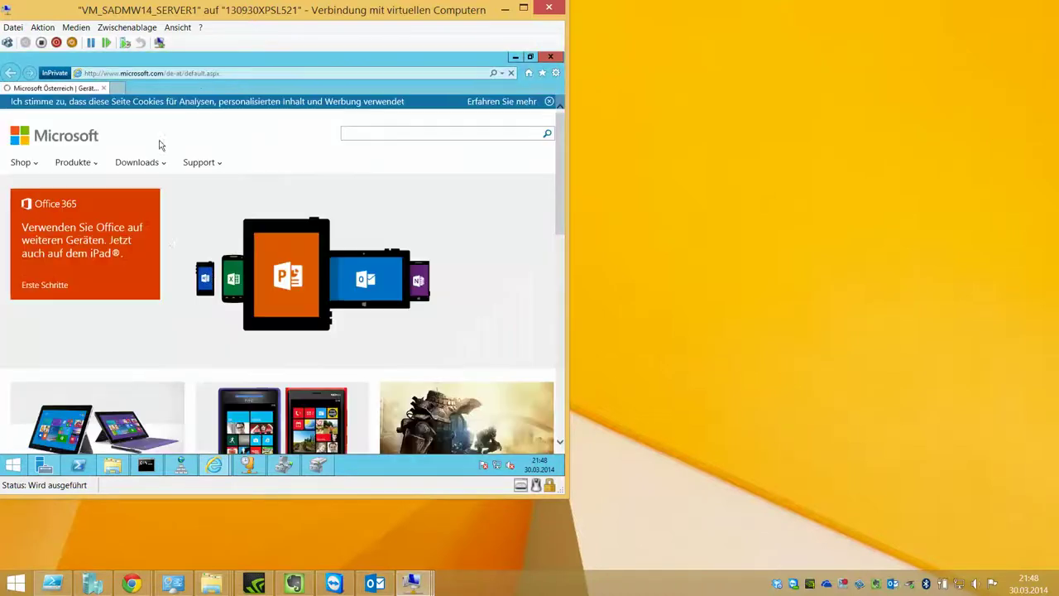
Step: In Downloads, select FileFormatConverters plus the Malicious Software Removal Tool and continue to confirmation
left_click(137, 162)
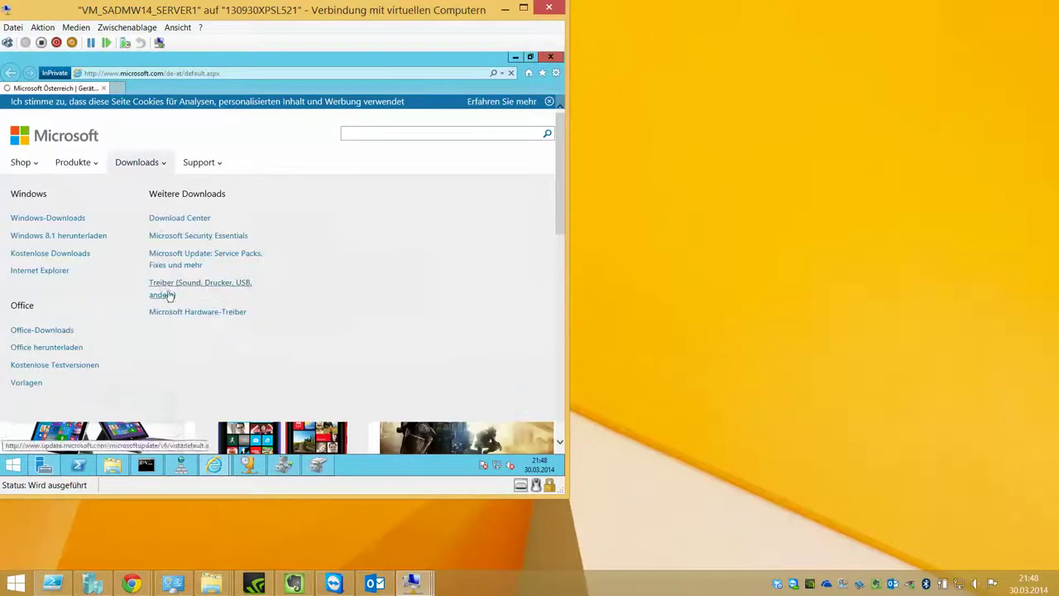
left_click(50, 254)
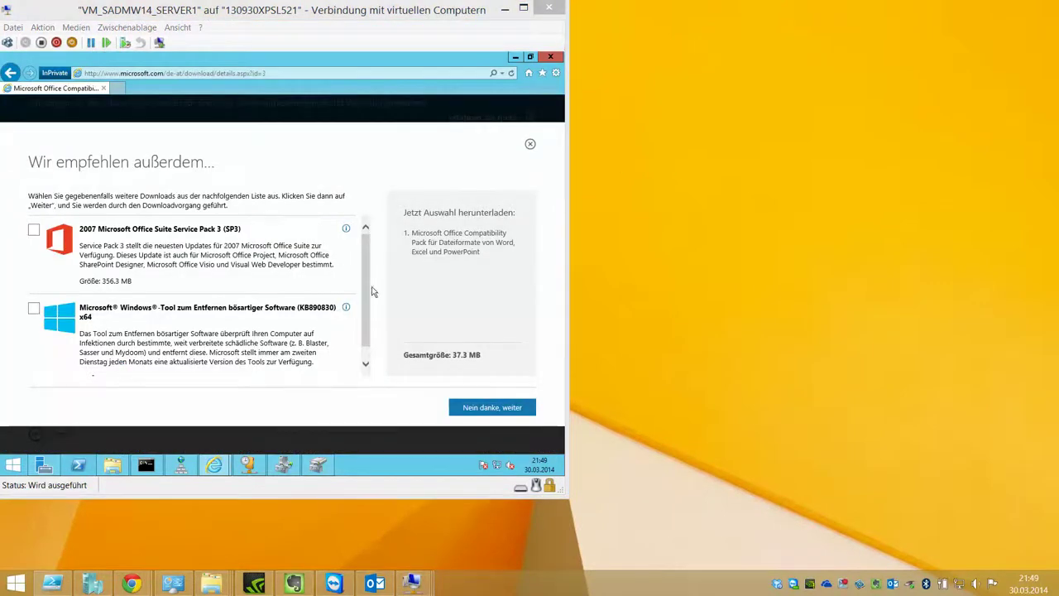
scroll(360, 308, "down", 1)
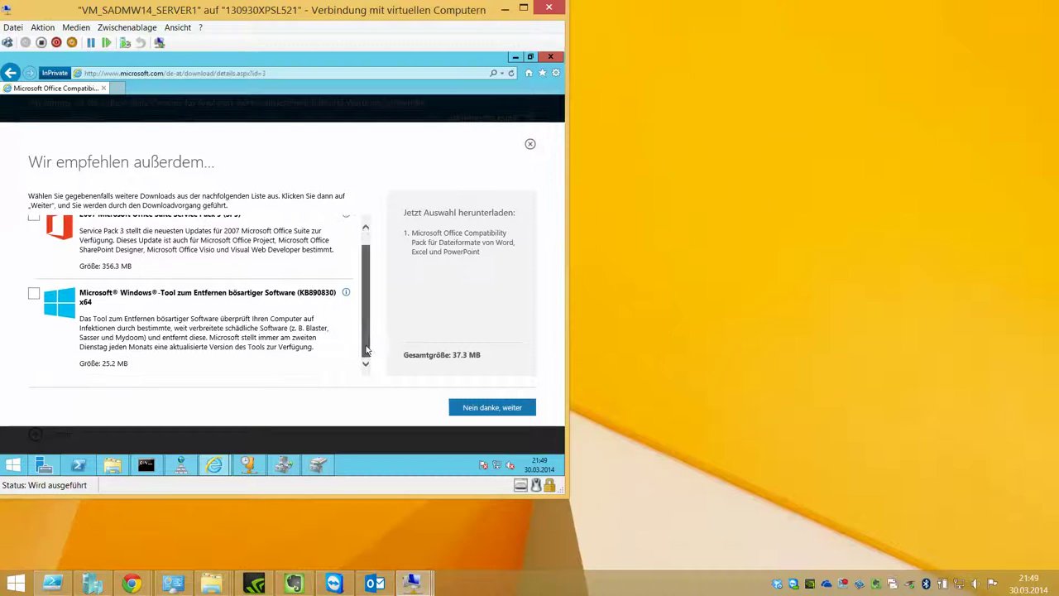
left_click(33, 293)
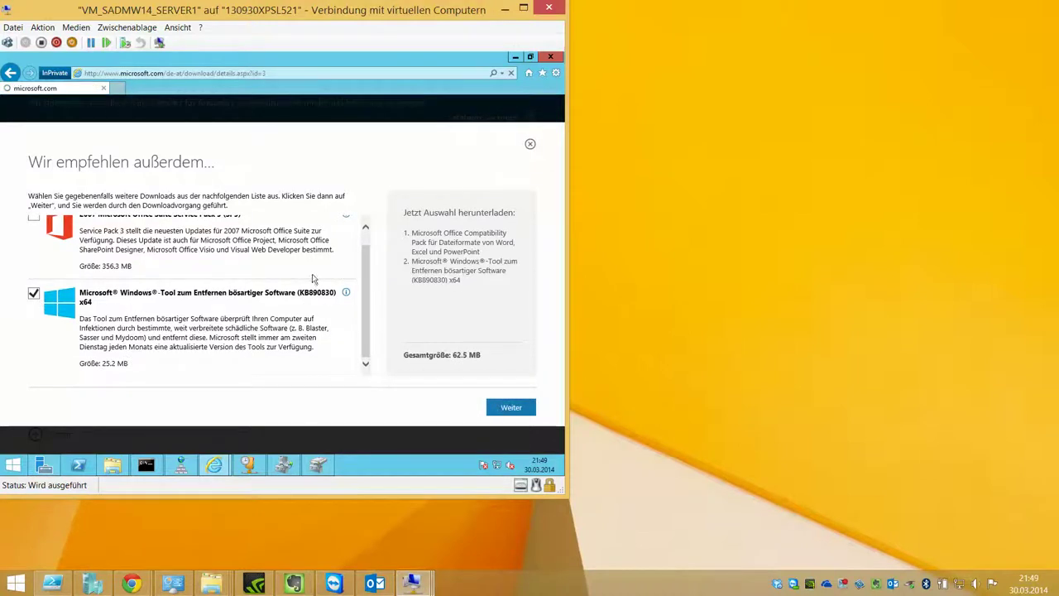
left_click(512, 409)
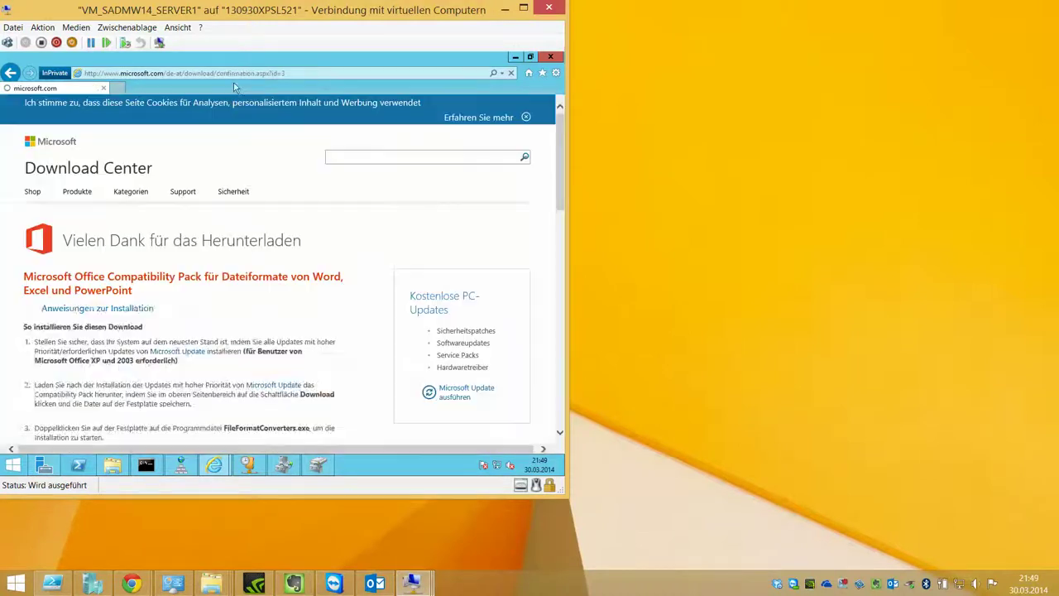
Step: Save FileFormatConverters.exe to the DATA (D:) drive
left_click(442, 442)
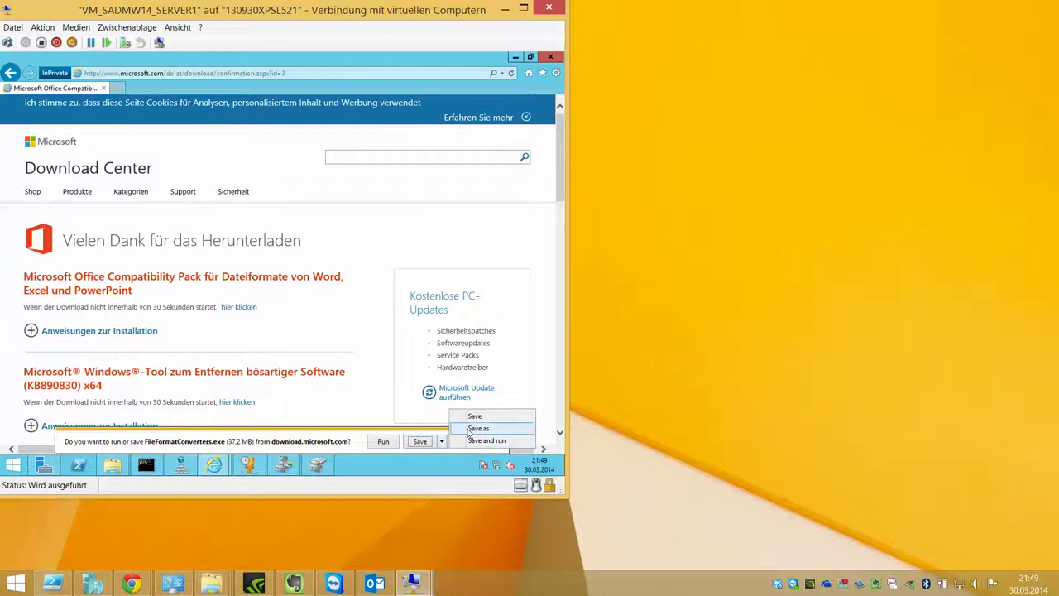
left_click(469, 429)
left_click(163, 141)
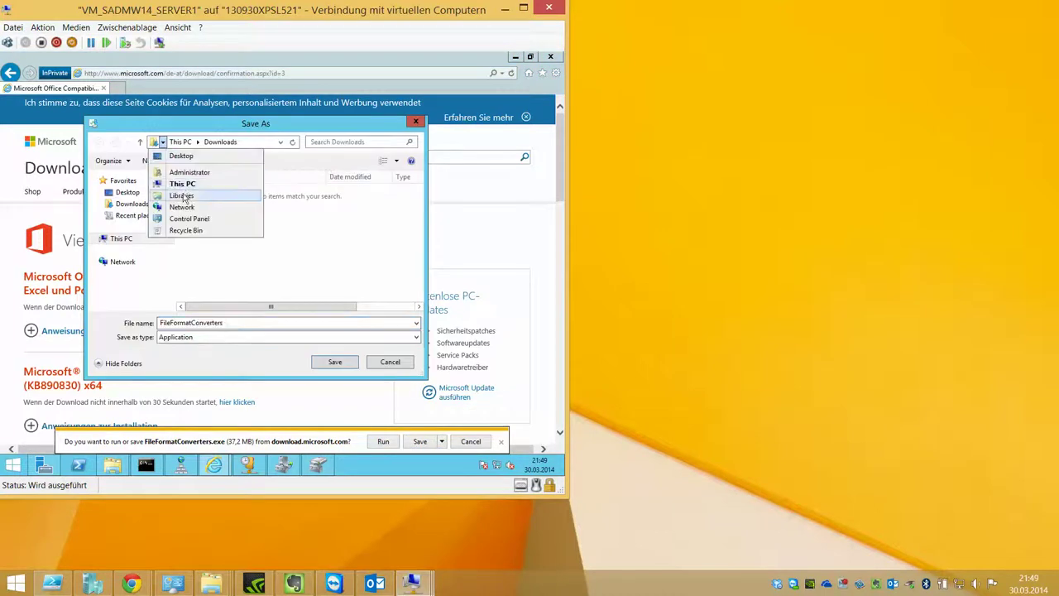
left_click(182, 183)
left_click(419, 284)
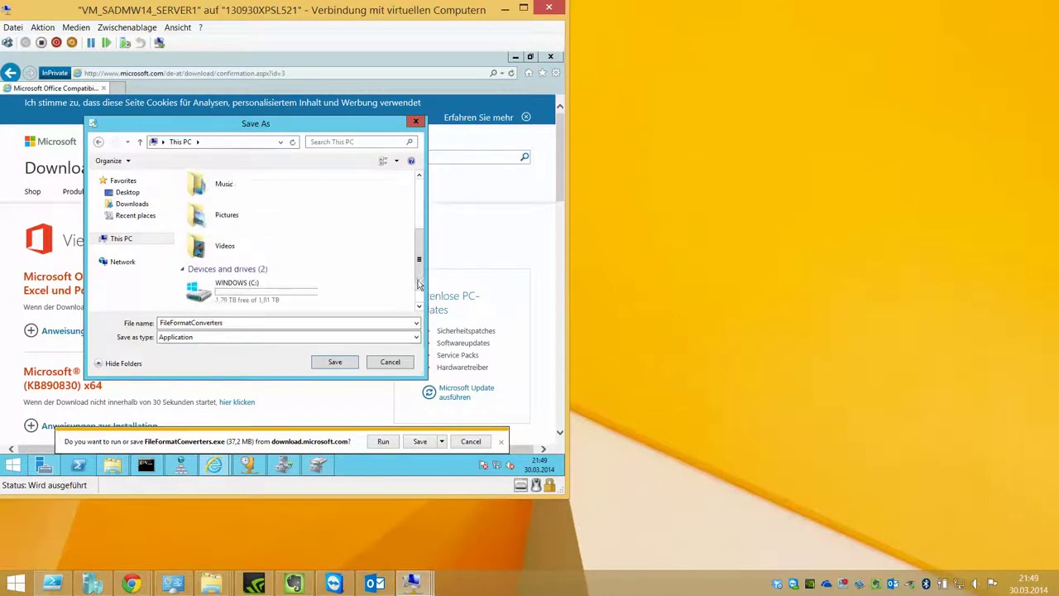
scroll(279, 292, "down", 1)
double_click(283, 304)
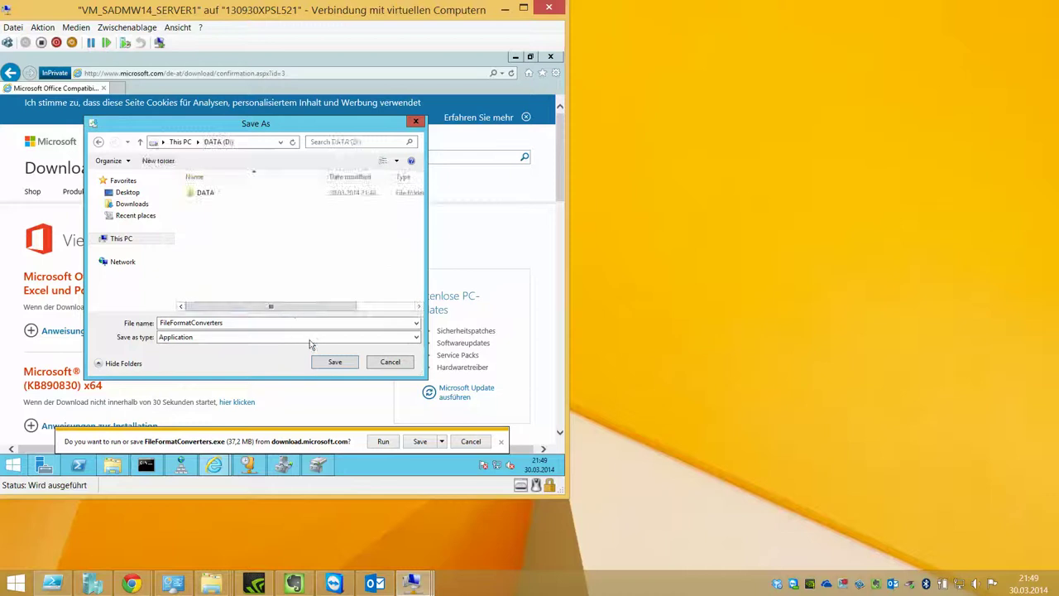
left_click(320, 362)
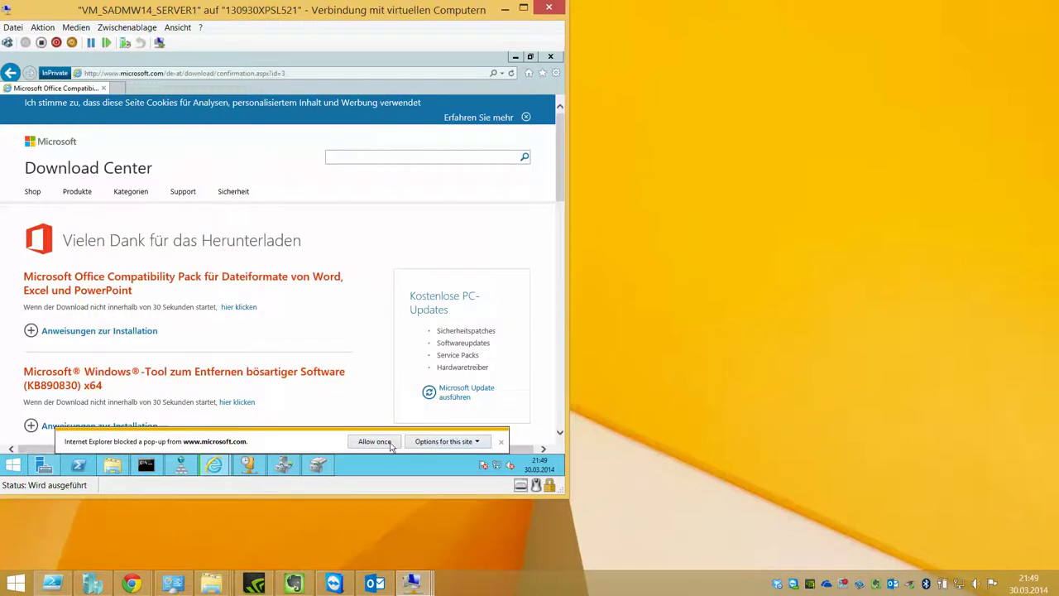
Step: Always allow pop-ups from microsoft.com and dismiss the duplicate run-or-save prompt
left_click(424, 446)
left_click(383, 429)
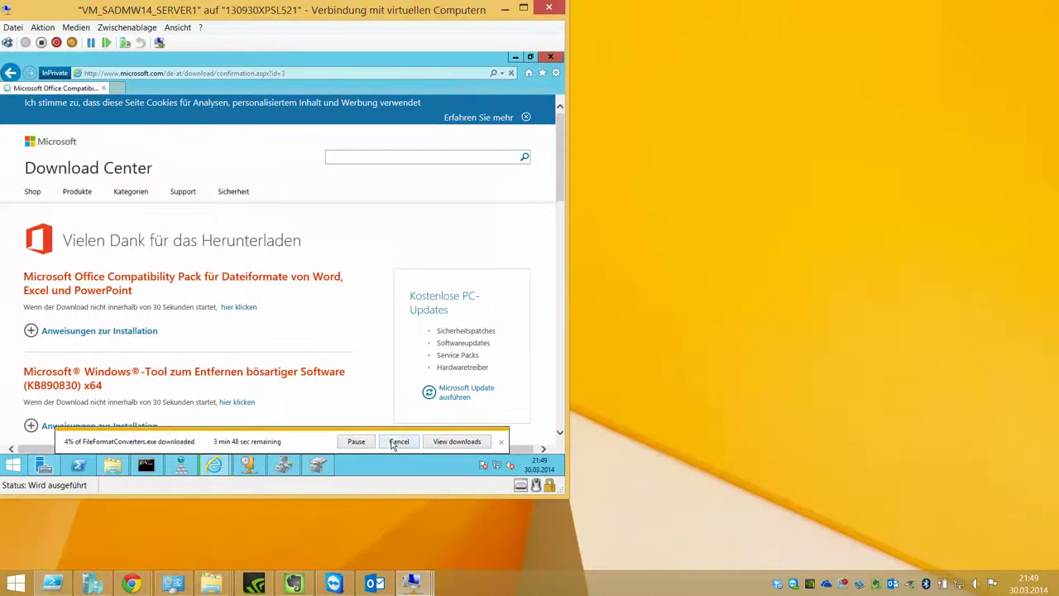
left_click(457, 442)
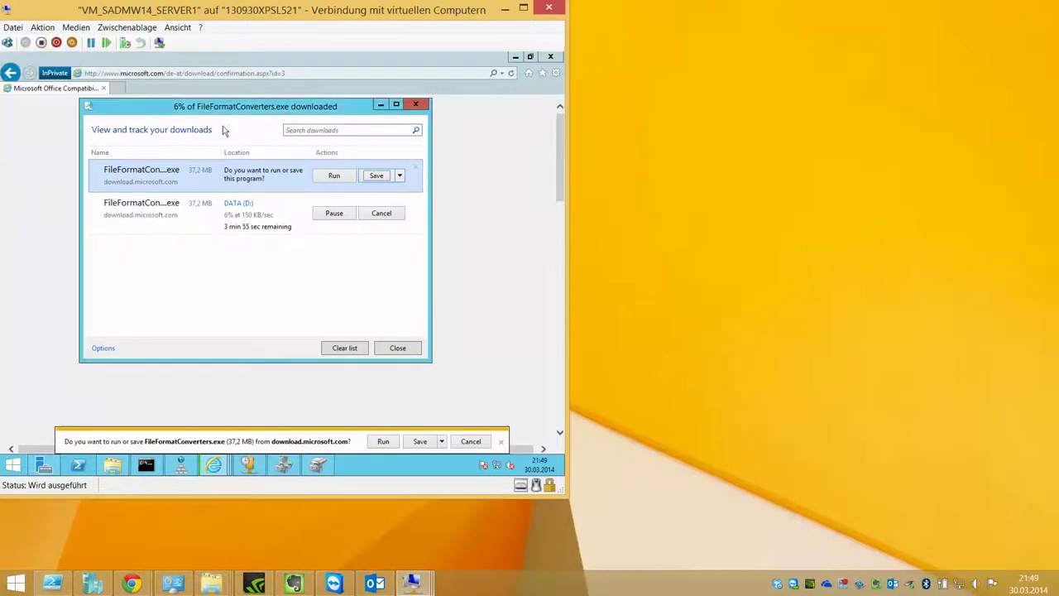
left_click(469, 441)
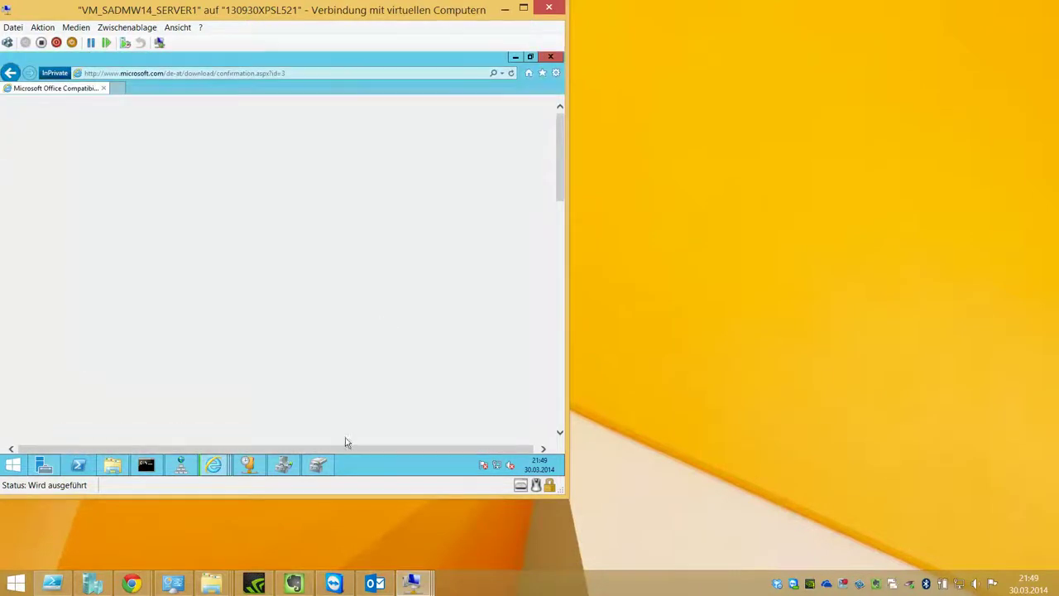
Step: Open DFS Management from Server Manager's Tools, maximise it, then bring up the Start screen
left_click(44, 465)
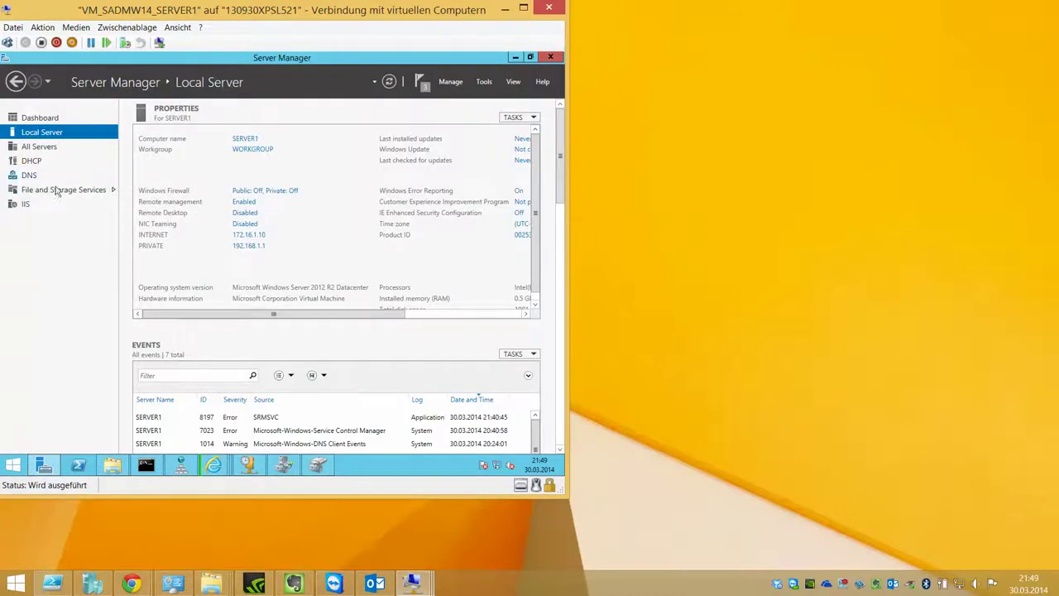
left_click(485, 82)
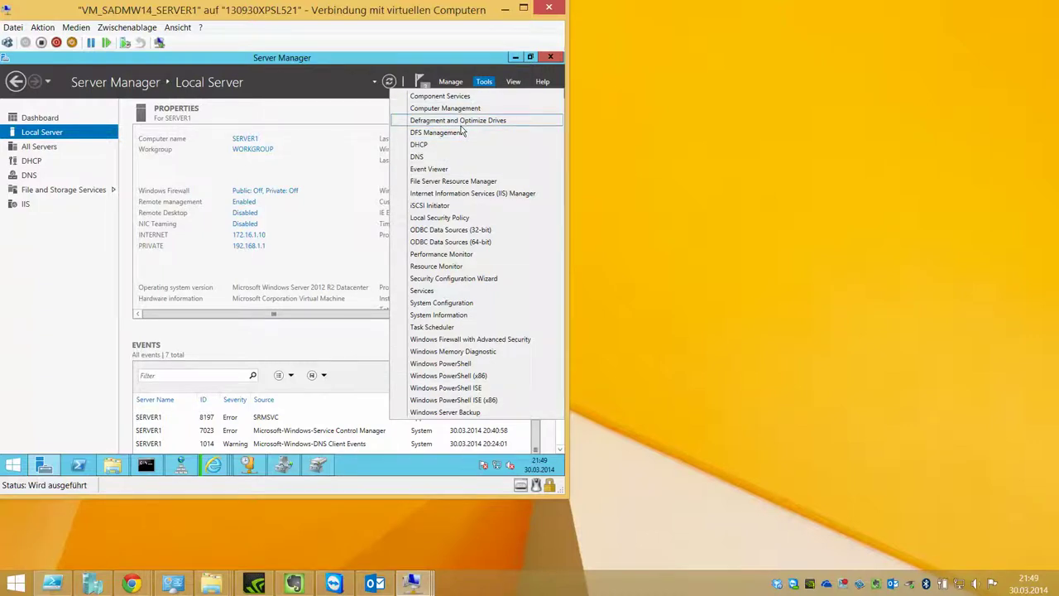
left_click(460, 134)
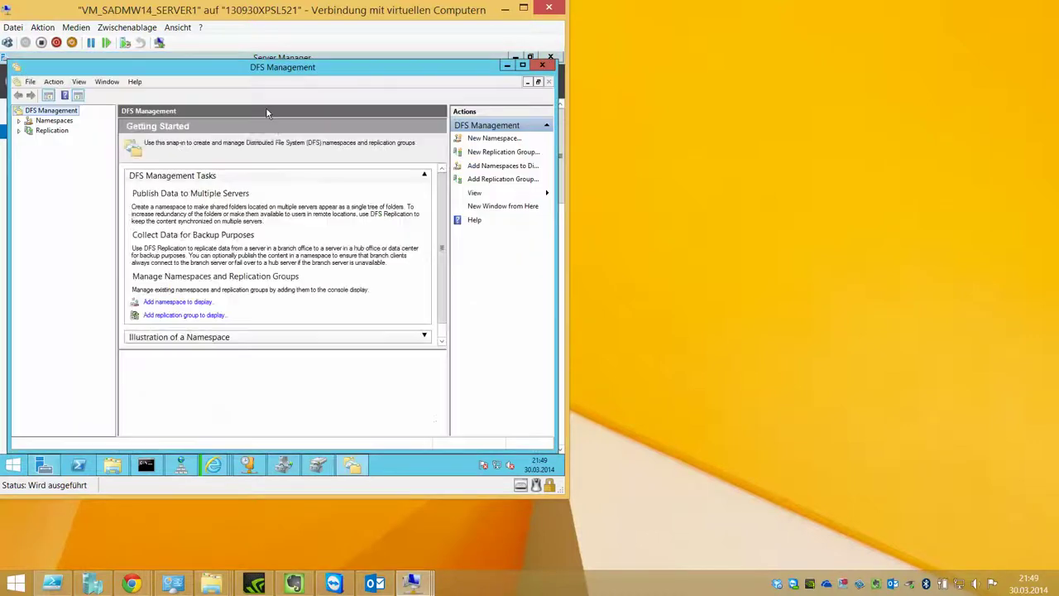
left_click(522, 64)
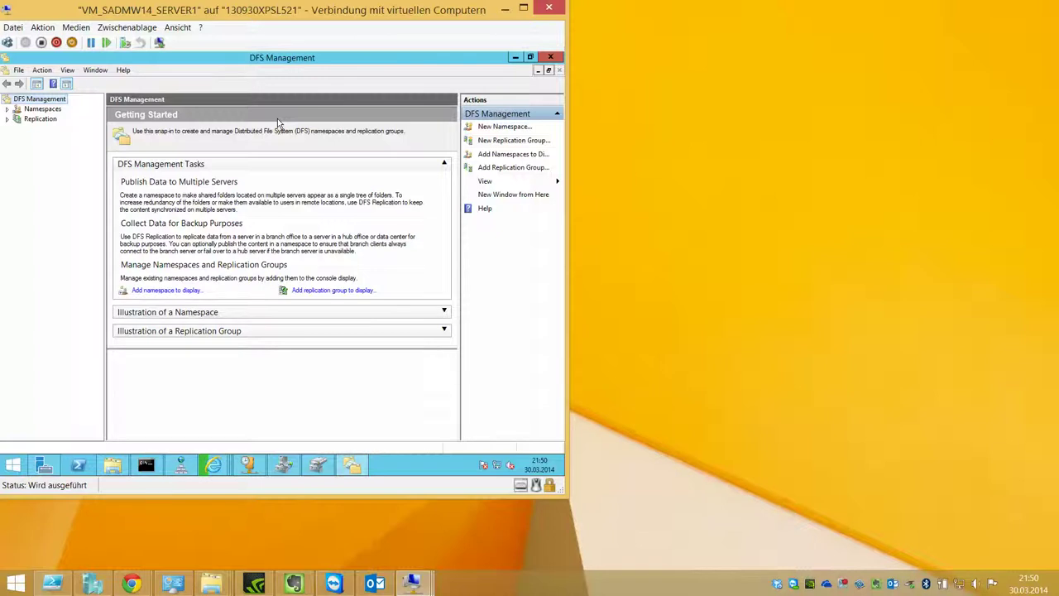
left_click(13, 465)
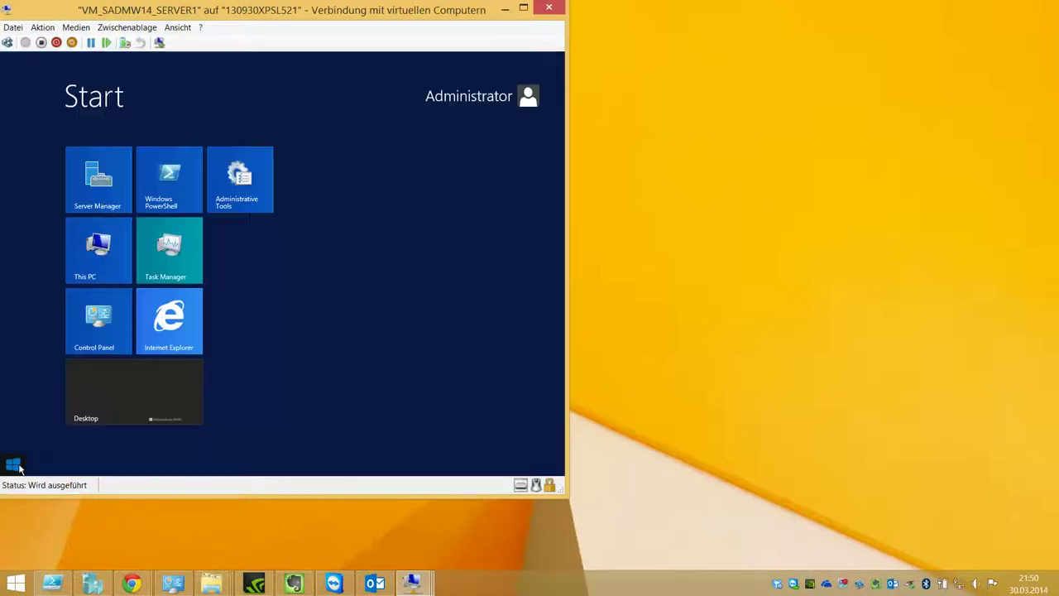
Step: Launch Notepad, set font size 20, maximise it, and type \\SERVER1\
type("notepad")
key("Return")
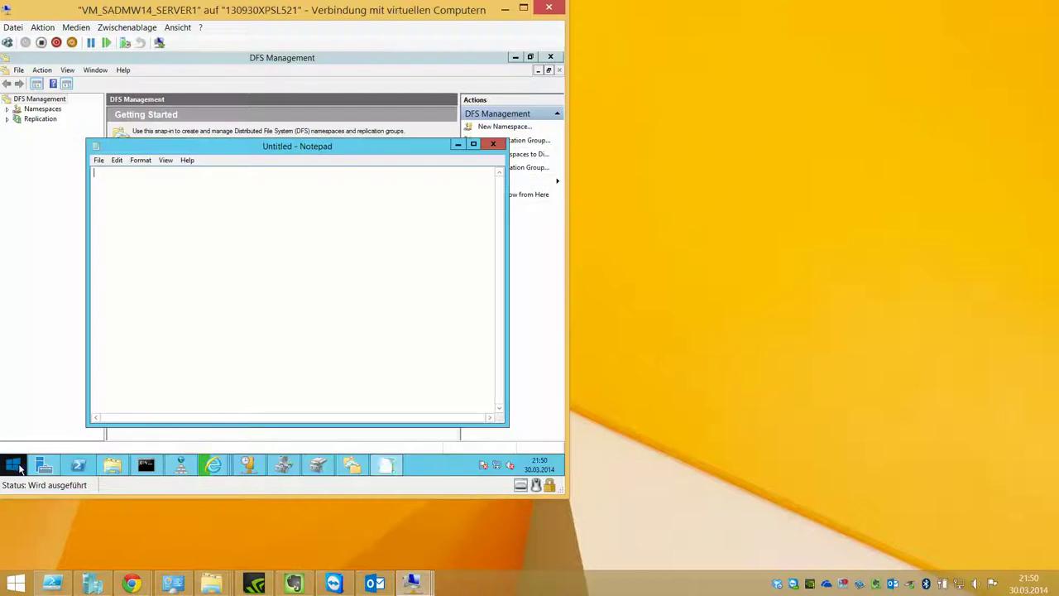
left_click(141, 160)
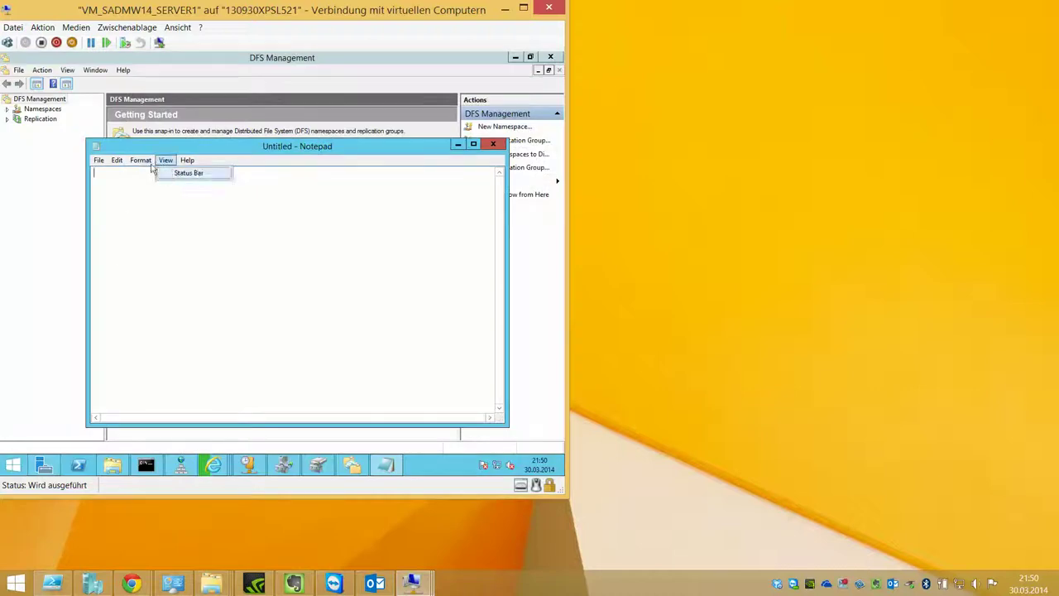
left_click(155, 184)
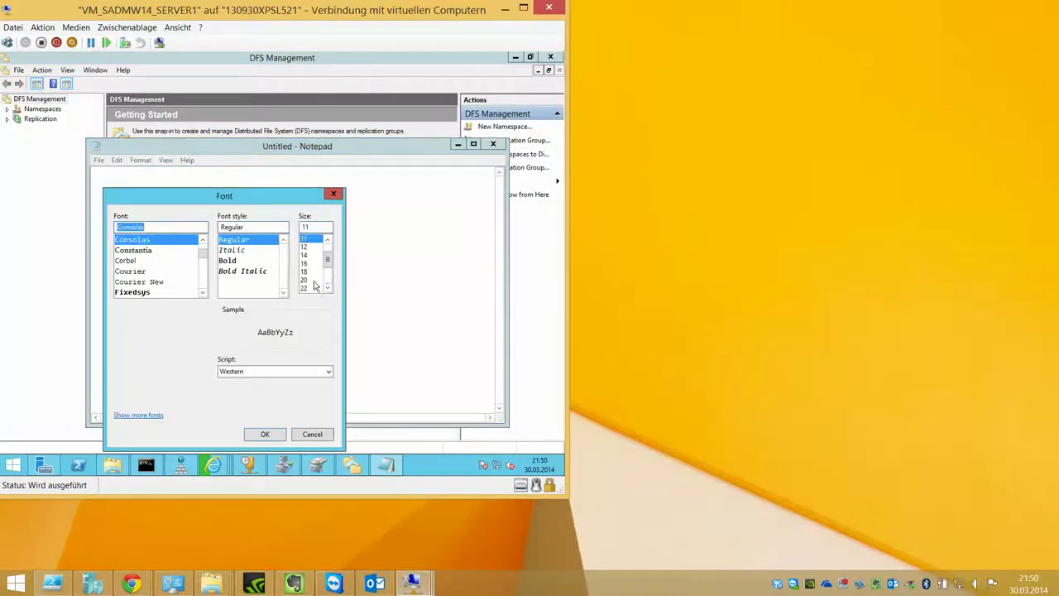
left_click(307, 280)
left_click(267, 433)
double_click(331, 150)
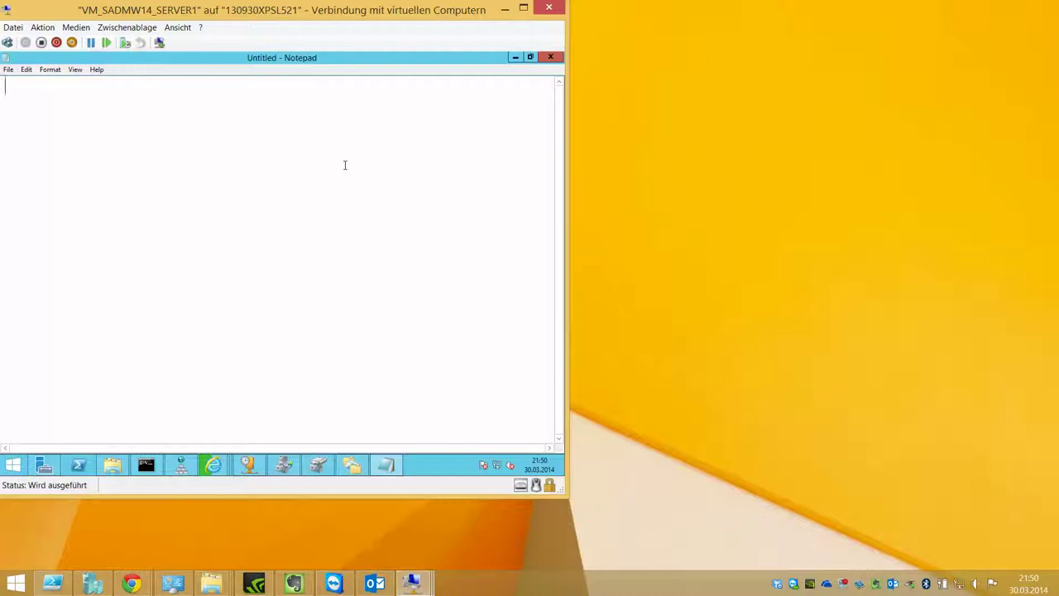
type("\\\\SERVER1\\")
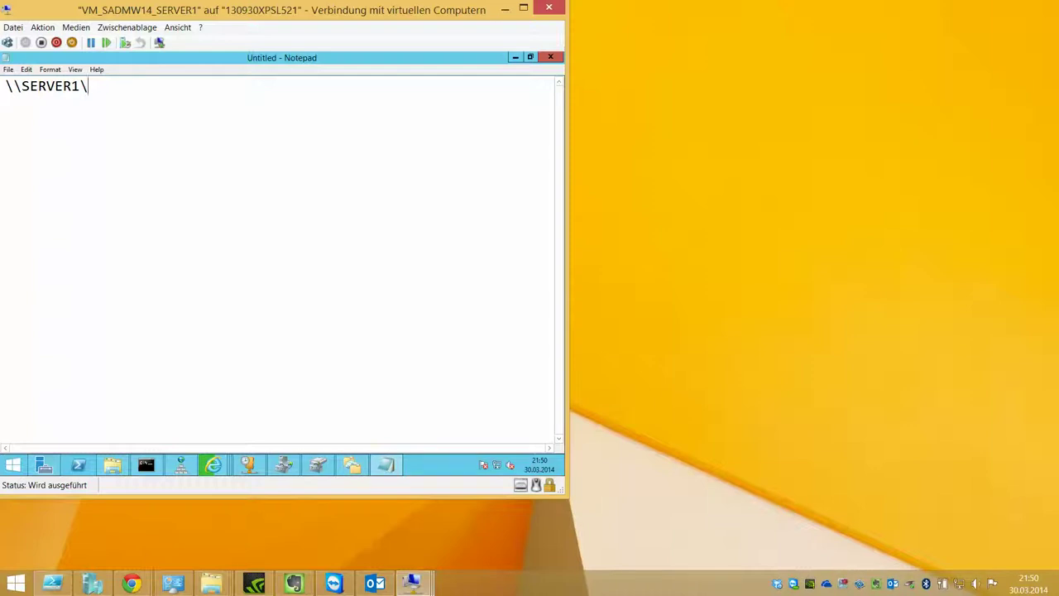
Step: Write the share lines \\SERVER1\Austausch, \\SERVER2\Filme and \\SERVER3\Musik
type("Austausch")
key("Return")
type("\\\\SERVER2\\")
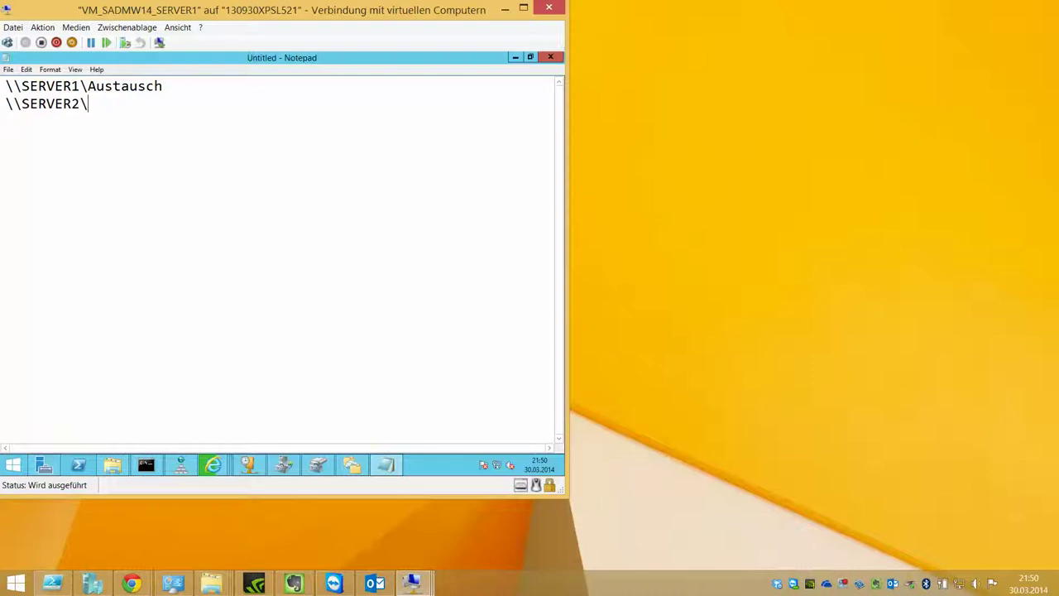
type("Filme")
key("BackSpace")
key("BackSpace")
key("BackSpace")
type("lme")
key("Return")
type("\\\\SERVER3\\")
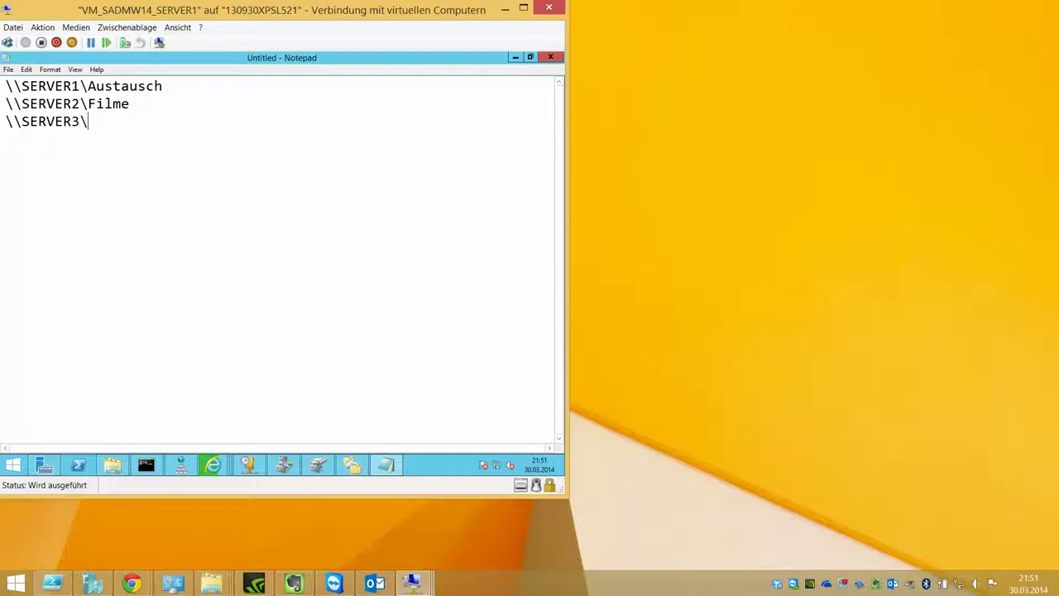
type("Musik")
Step: After a blank line, type the namespace path \\files.fuerbahs.at
key("Return")
key("Return")
type("\\\\")
type("FIL")
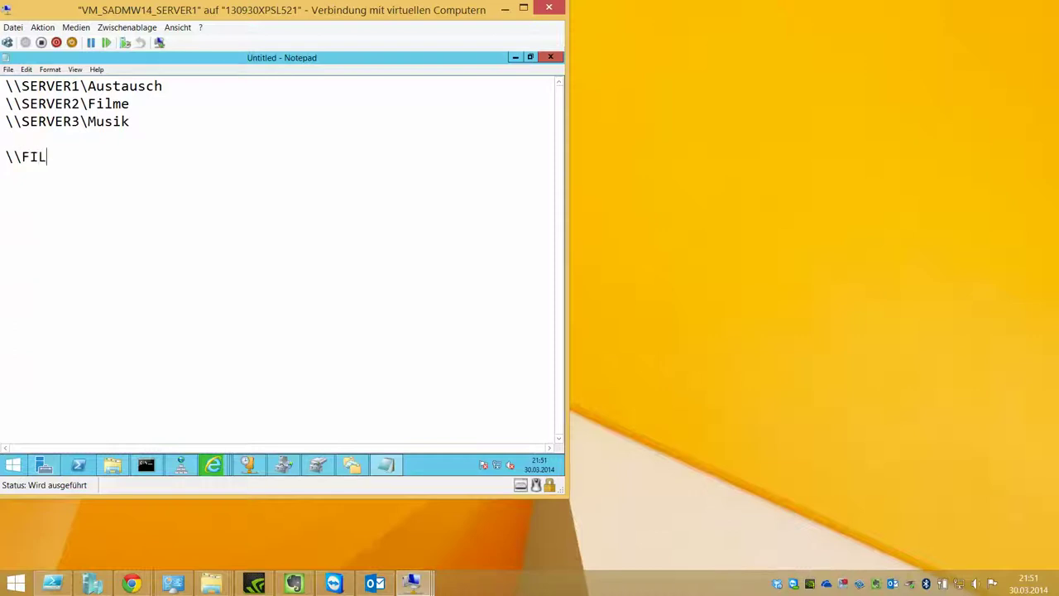
key("BackSpace")
key("BackSpace")
key("BackSpace")
type("fil")
key("BackSpace")
key("BackSpace")
type("iles.fuerbahs.at")
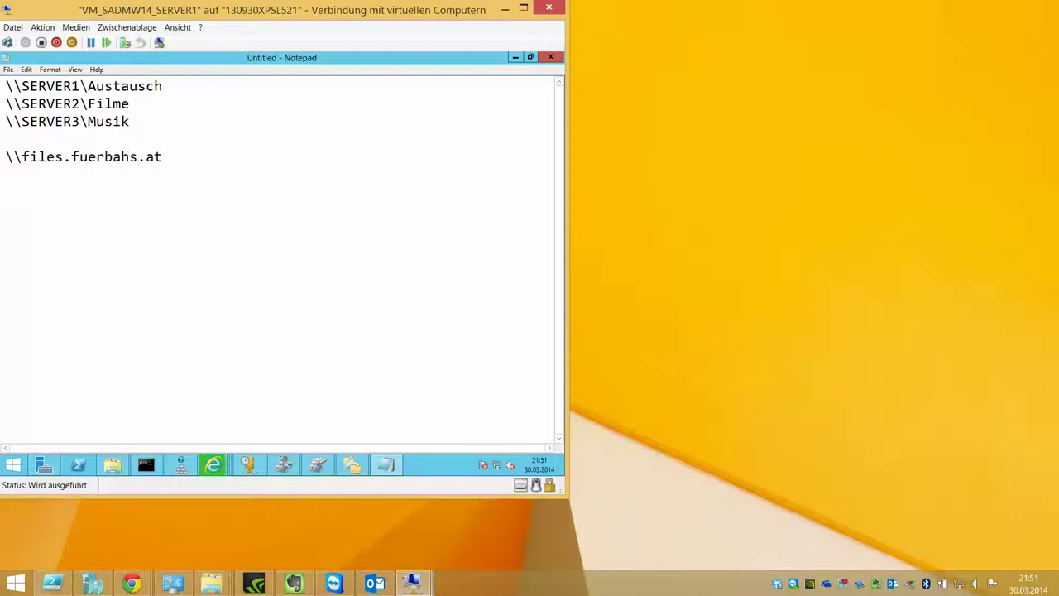
Step: Highlight the namespace path and each share line in turn while explaining them
left_click_drag(237, 155, 6, 155)
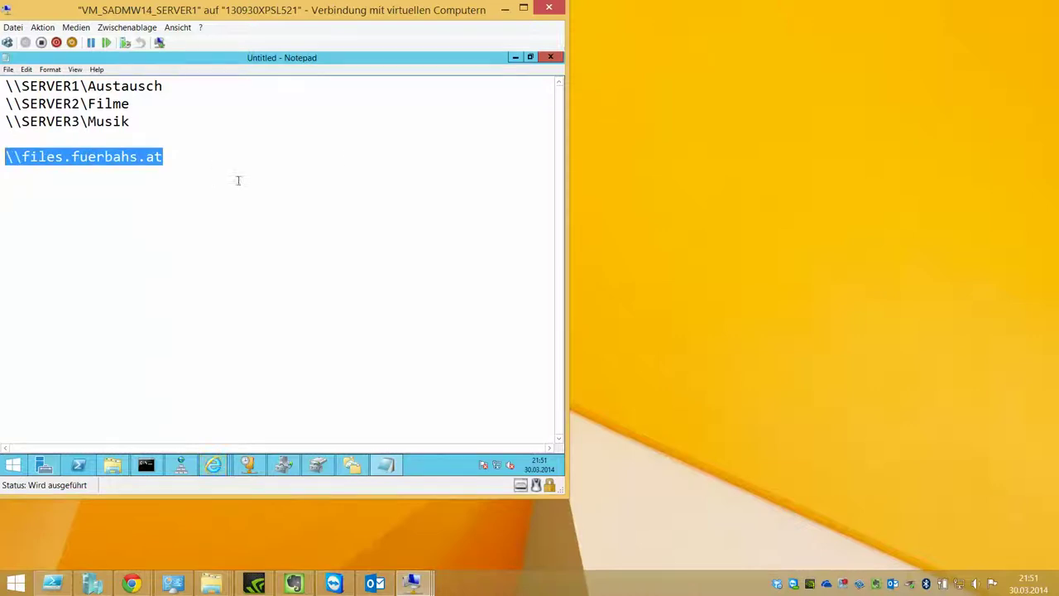
left_click(204, 166)
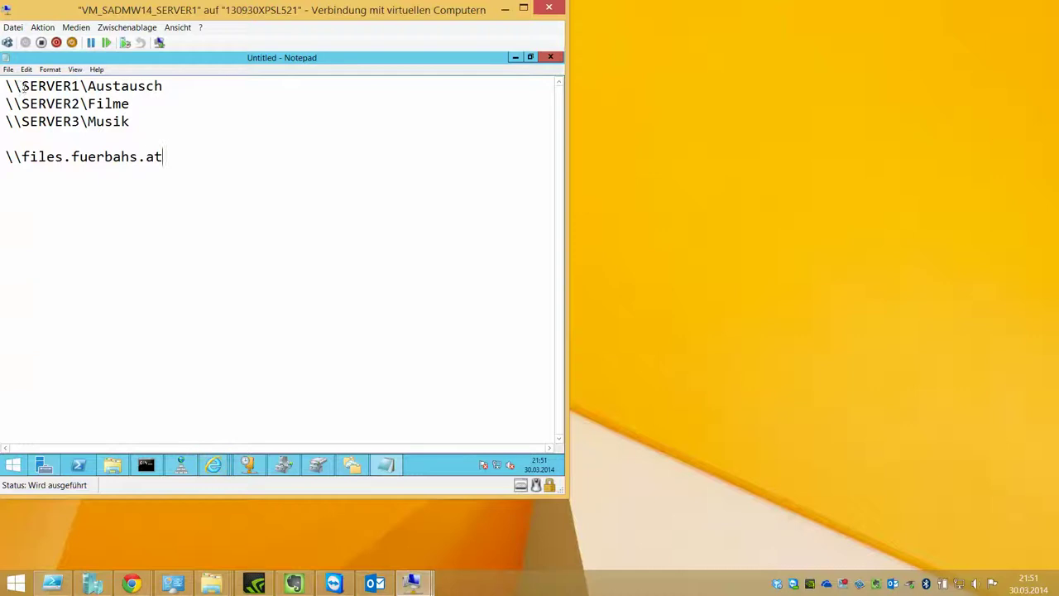
left_click_drag(22, 87, 78, 87)
left_click(64, 103)
left_click_drag(7, 103, 130, 103)
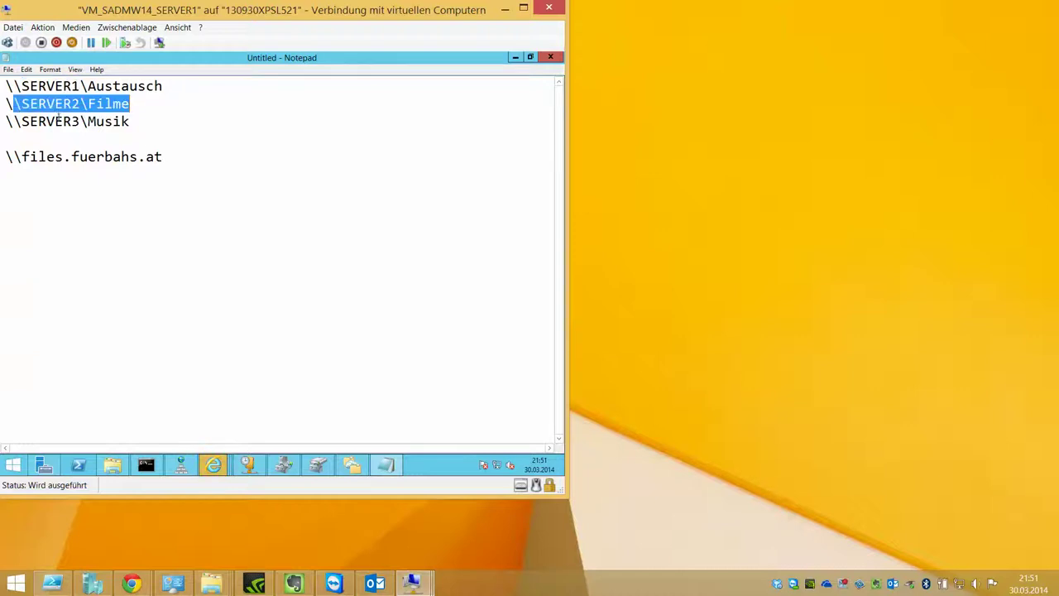
left_click_drag(7, 122, 130, 122)
left_click_drag(88, 86, 7, 122)
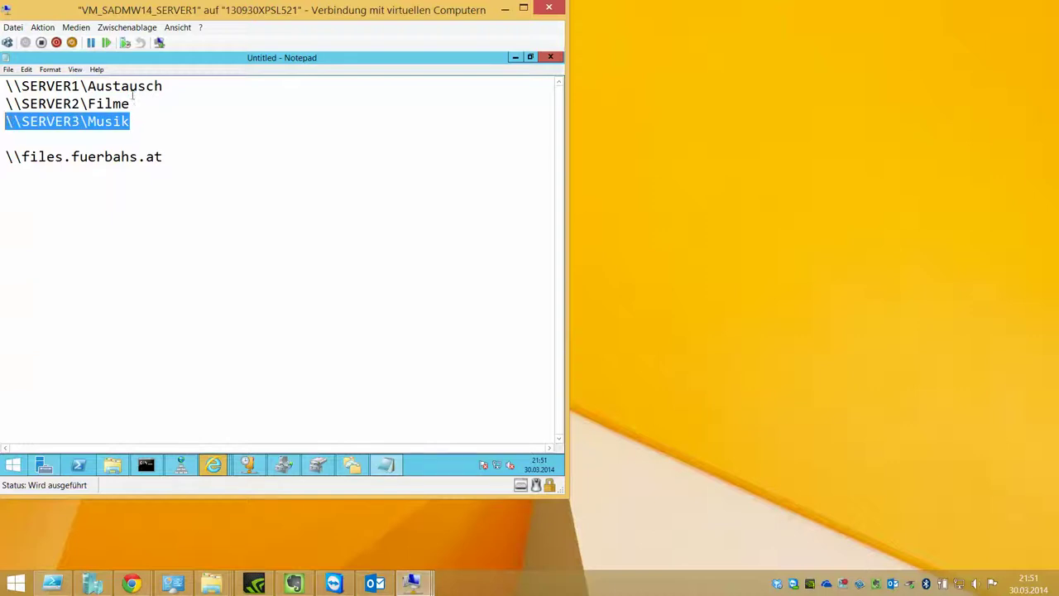
double_click(139, 121)
double_click(142, 107)
left_click_drag(173, 86, 17, 88)
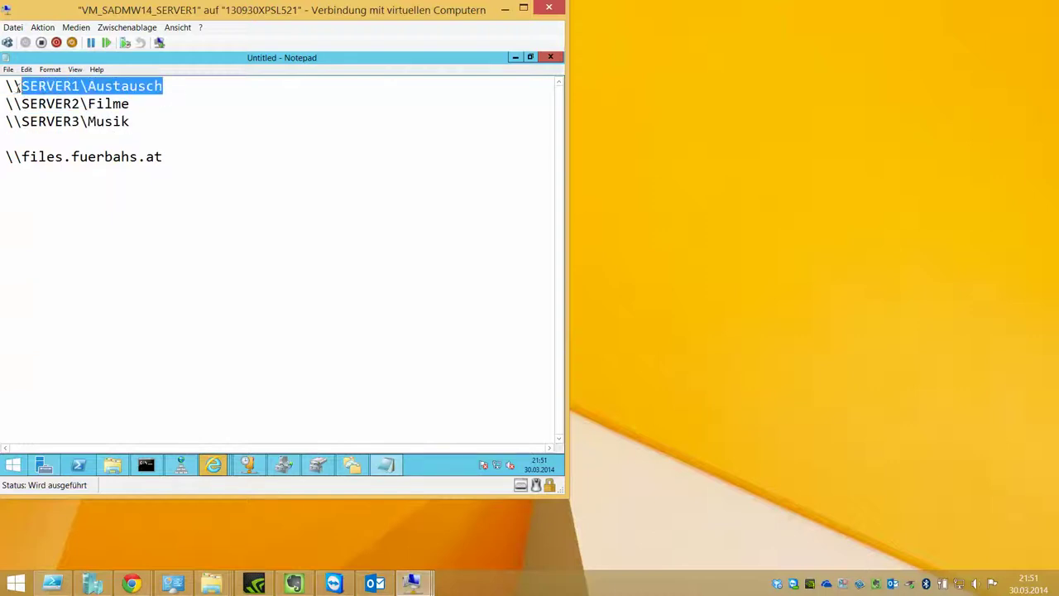
left_click(272, 86)
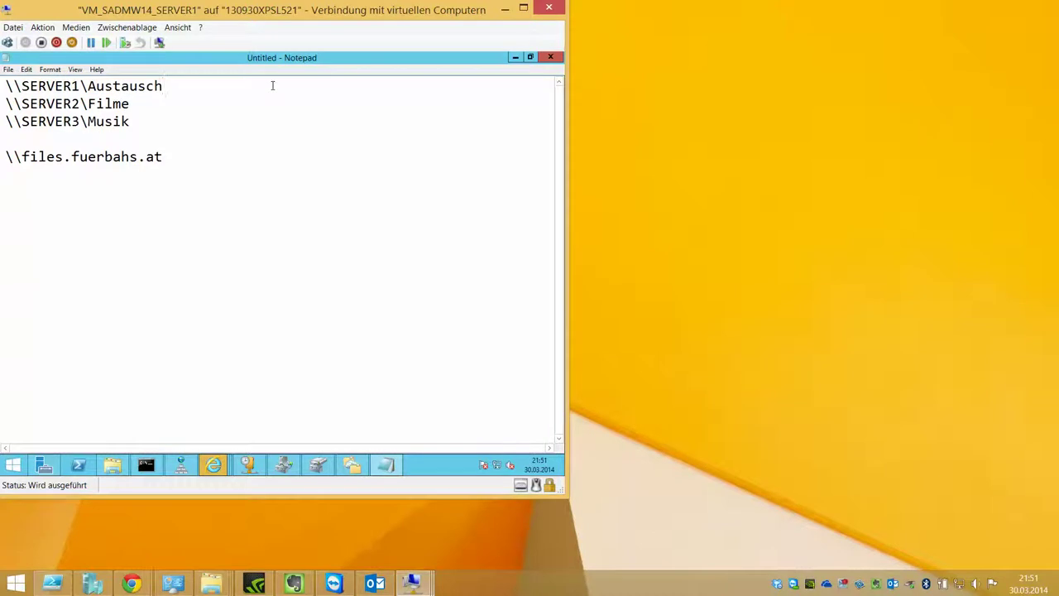
Step: Append '=> NEW YORK => LONDON' to the Musik line and '=> AMSTERDAM' to Austausch
left_click(235, 125)
type("=> ")
type("NEW YORK")
type(" => LONDON")
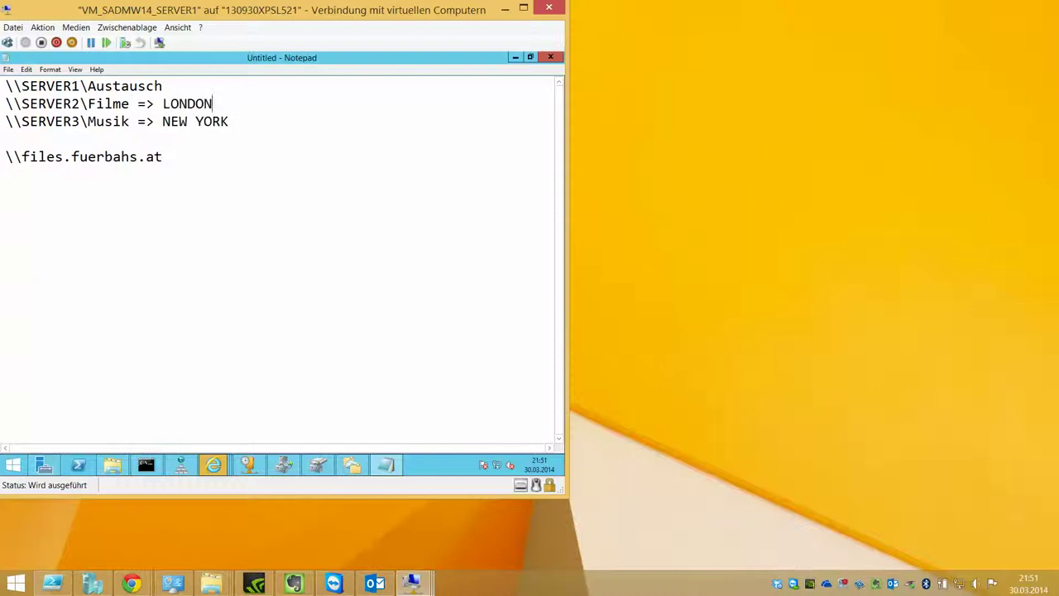
left_click(235, 85)
type("=> AMSTERDAM")
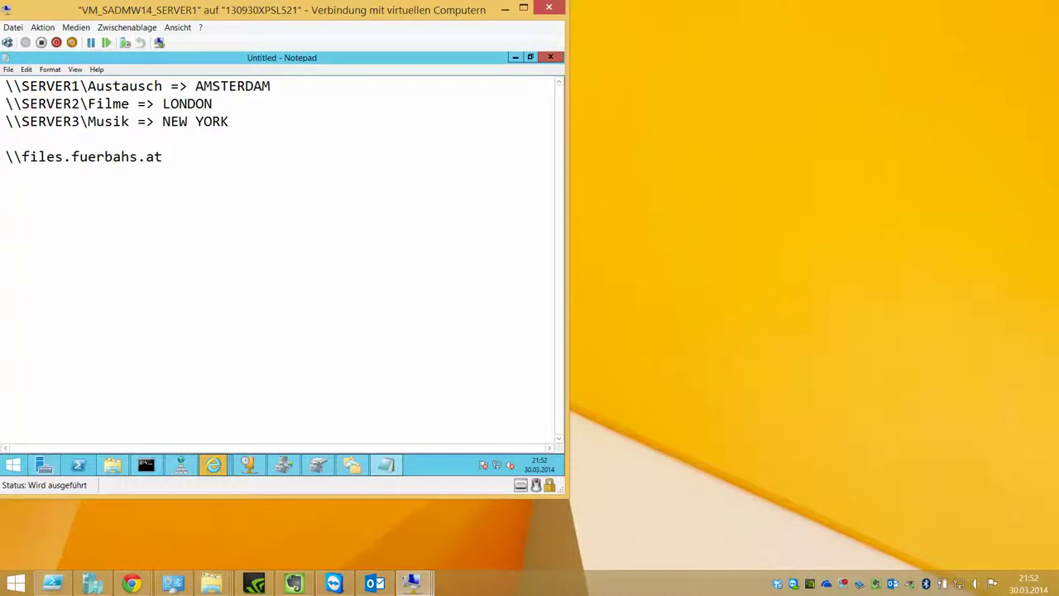
Step: Add an empty line below the namespace path and highlight the Austausch and Filme share names
left_click(230, 165)
key("shift+Home")
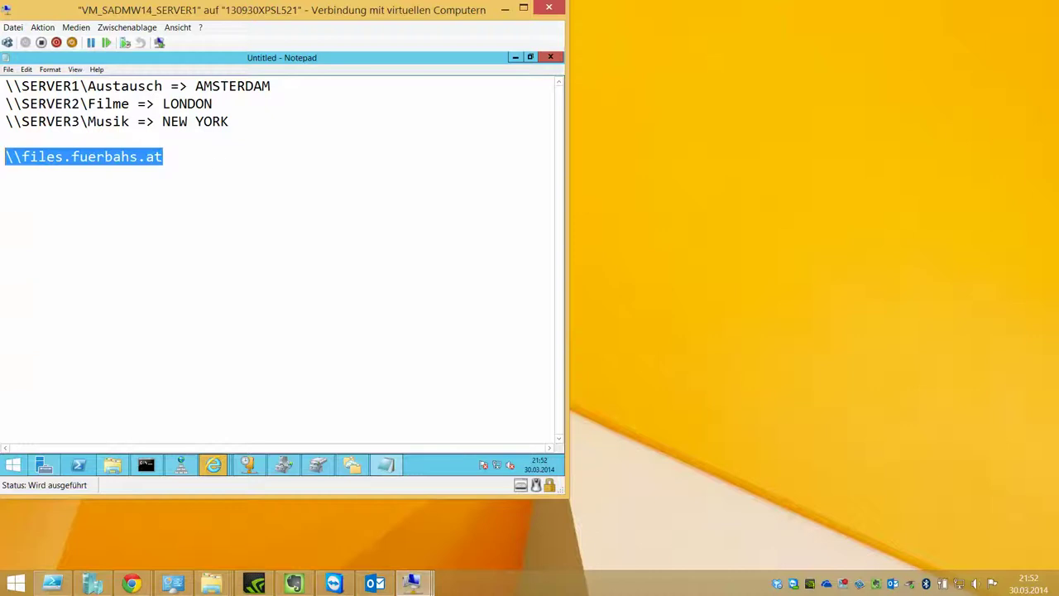
left_click(251, 156)
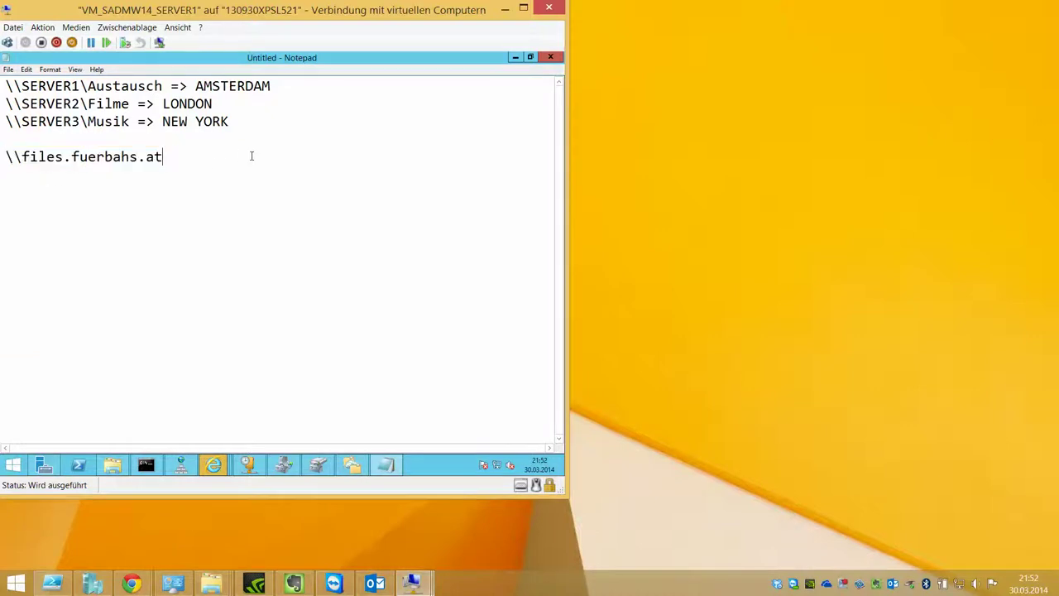
key("Return")
double_click(94, 88)
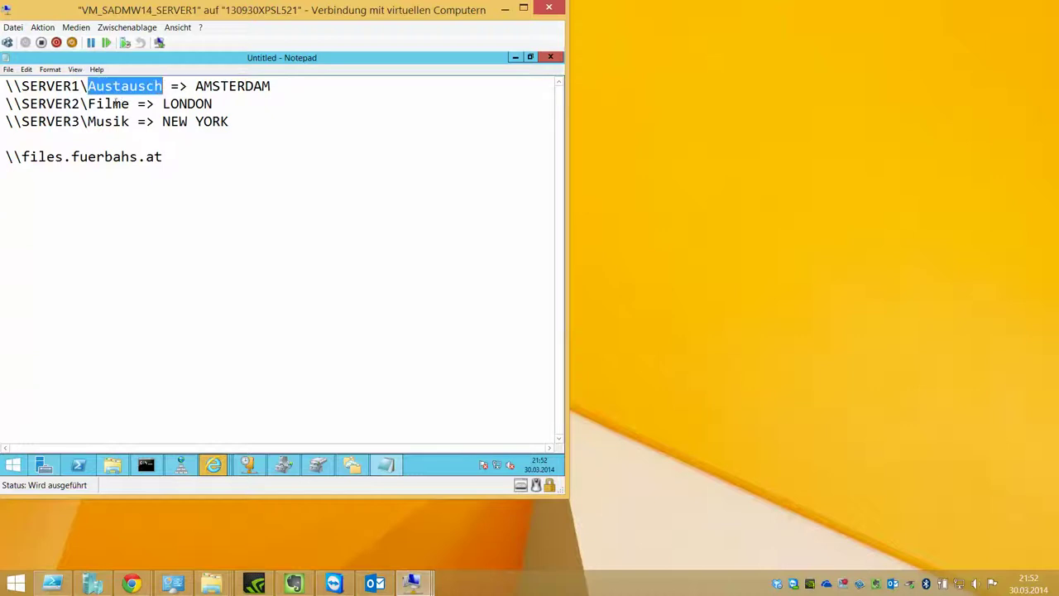
mouse_move(128, 103)
left_mouse_down()
mouse_move(88, 103)
mouse_move(130, 122)
left_mouse_up()
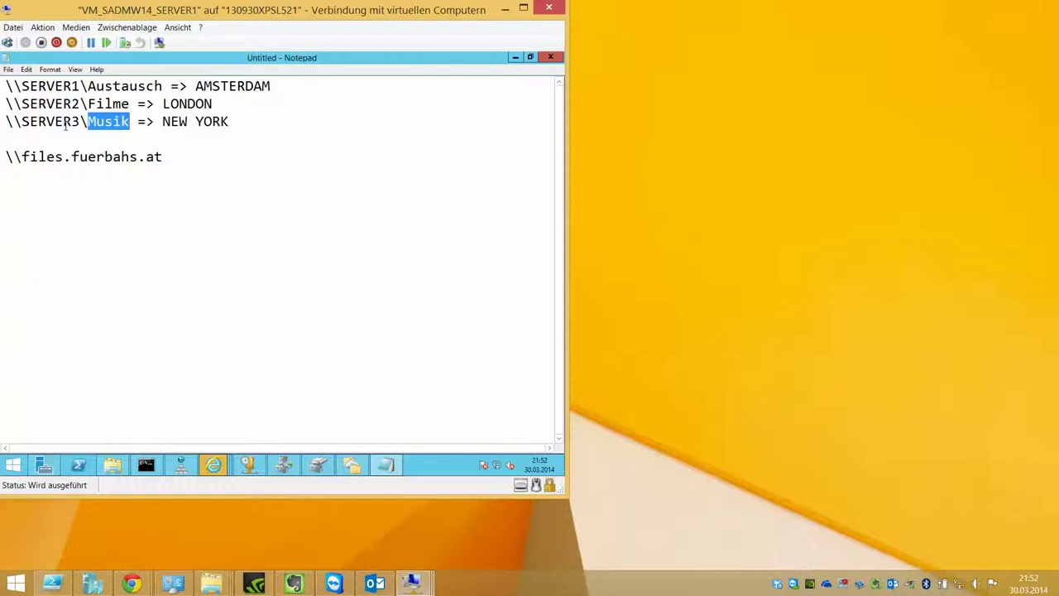
Step: Add a fourth line \\SERVER4\Bilder => PARIS below the Musik share
left_click(231, 122)
key("Return")
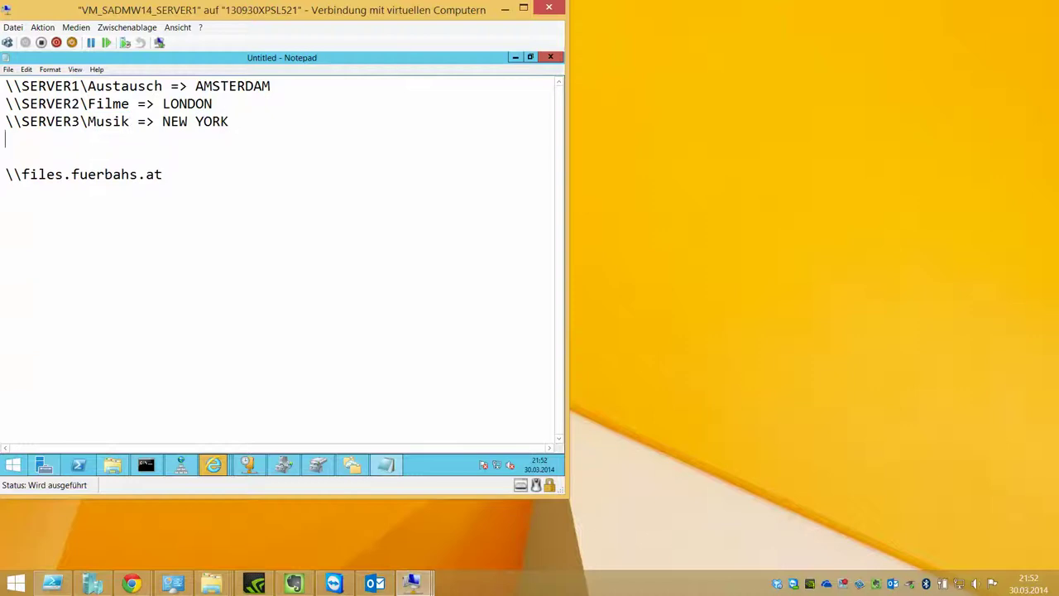
type("\\\\SERVER4\\Bilder ")
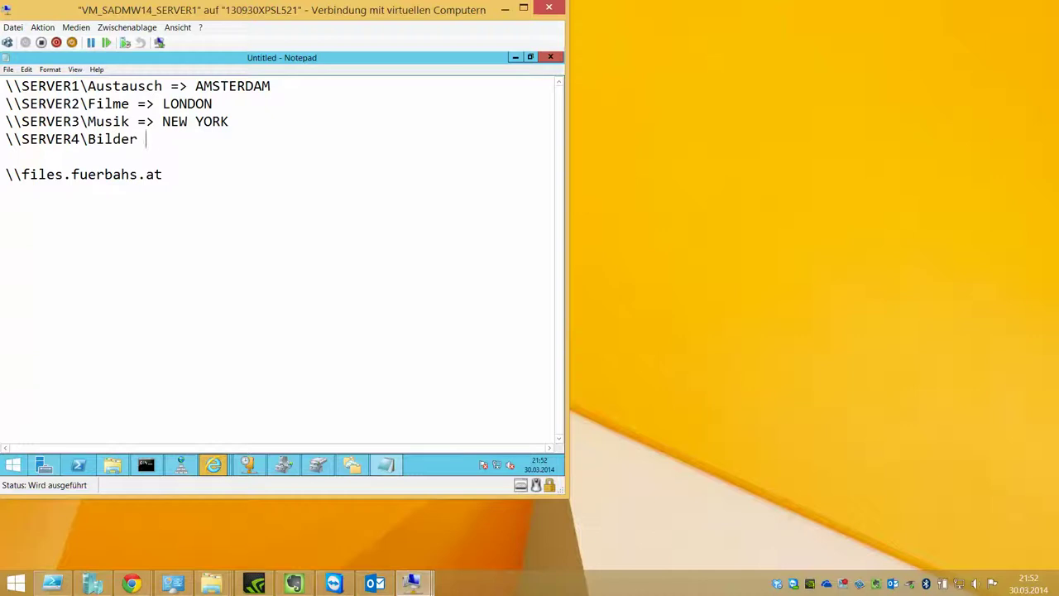
type("=> PARSI")
key("BackSpace")
key("BackSpace")
type("IS")
left_click_drag(4, 176, 203, 189)
left_click(323, 177)
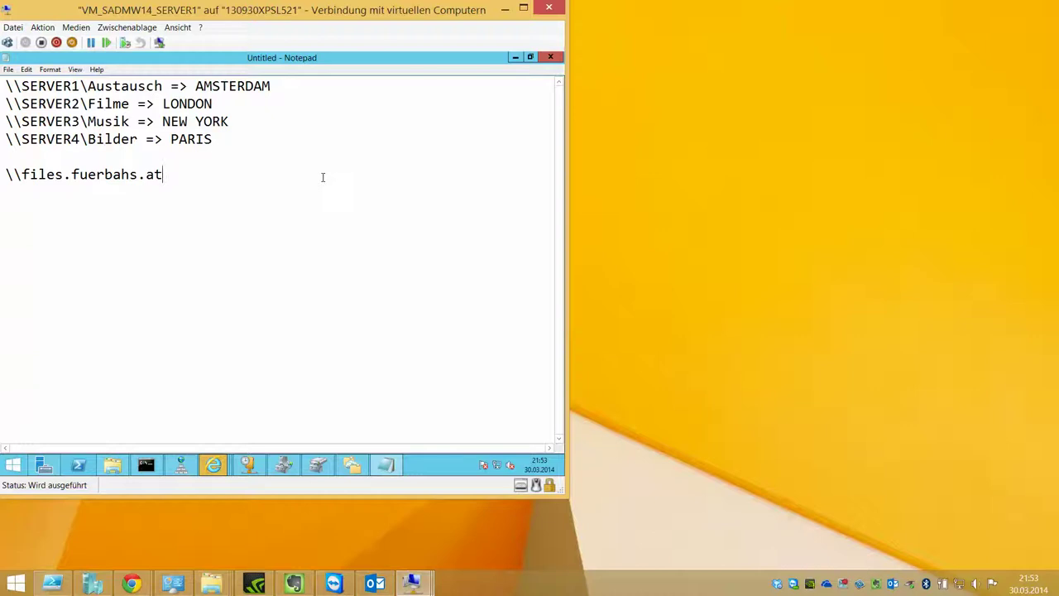
Step: Start a New Namespace from the DFS Management root, then close the server picker without choosing
left_click(353, 464)
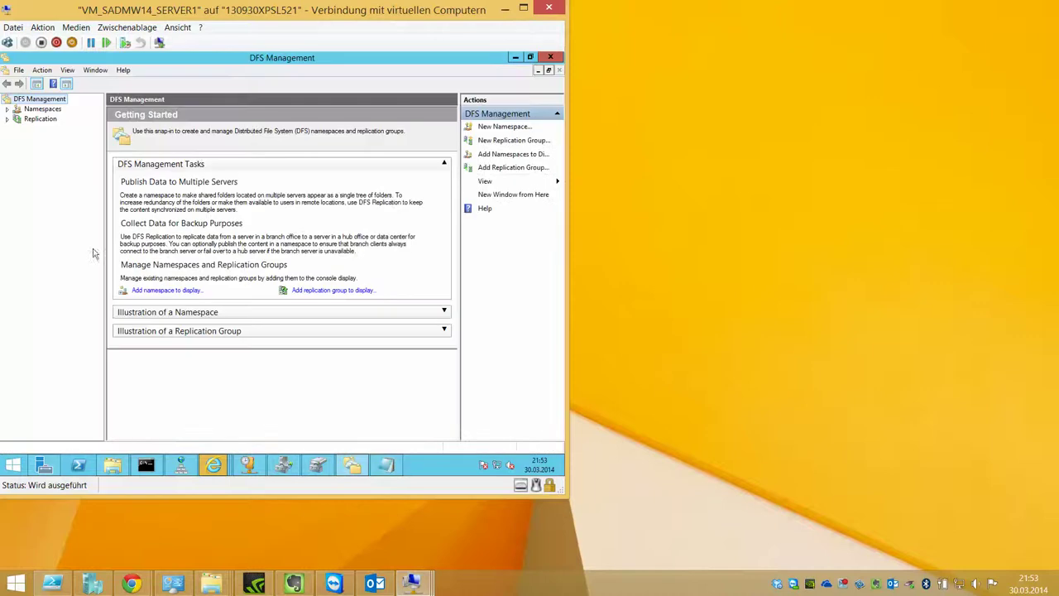
right_click(44, 100)
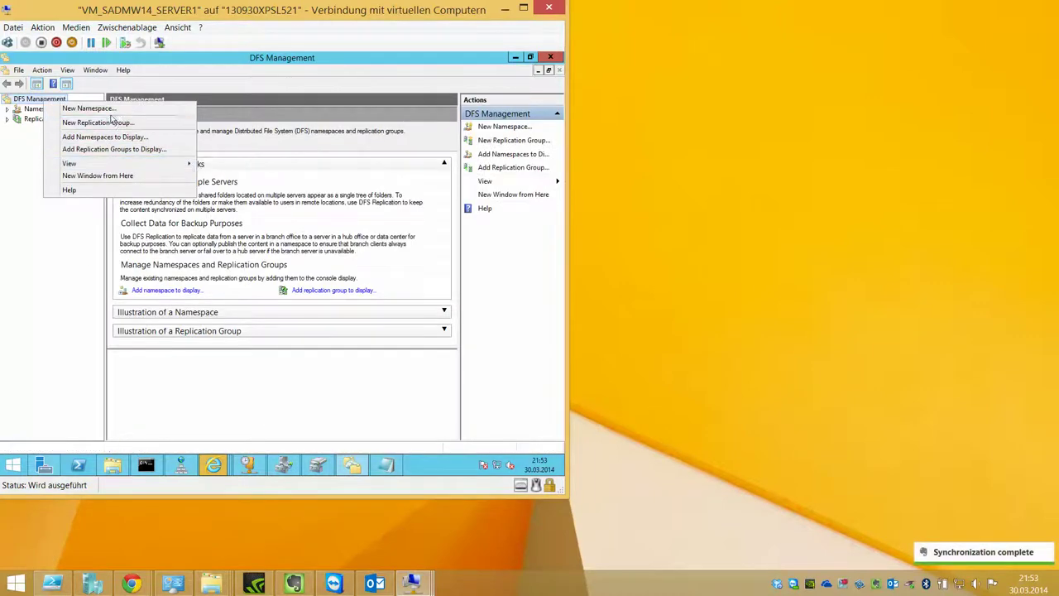
left_click(108, 109)
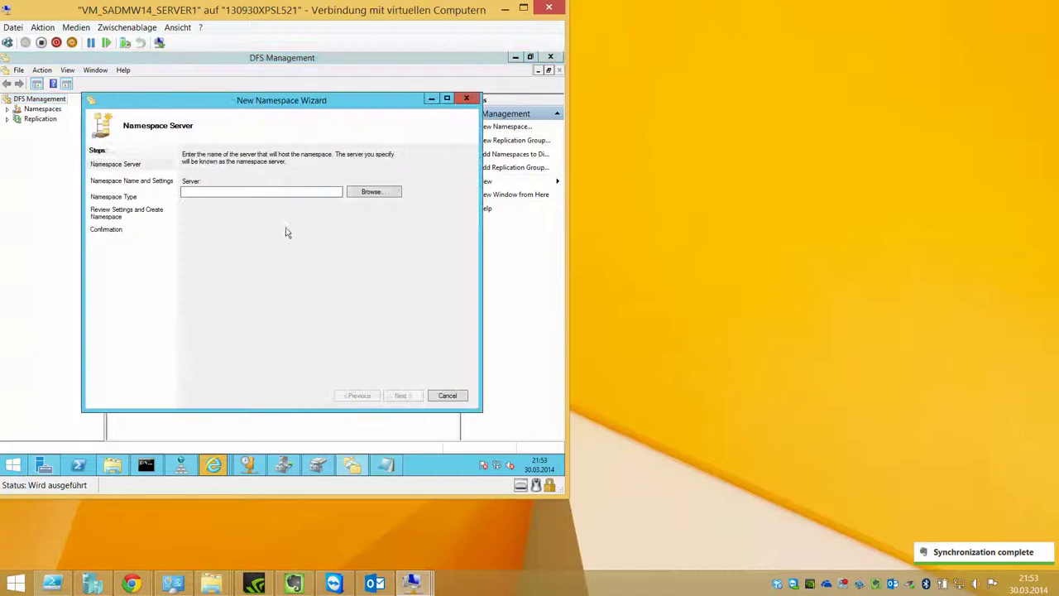
left_click(356, 194)
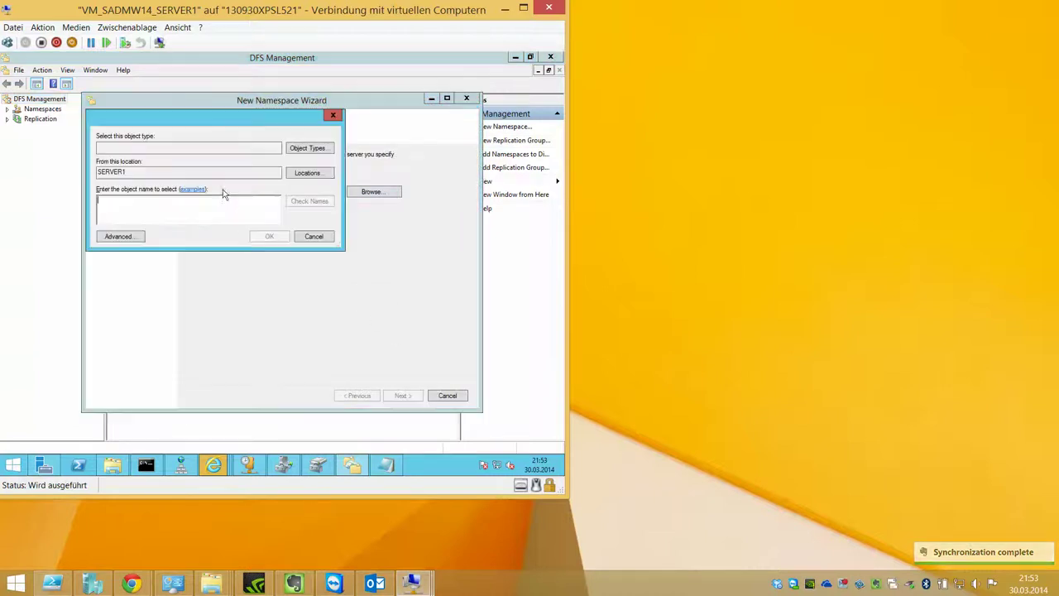
left_click(137, 235)
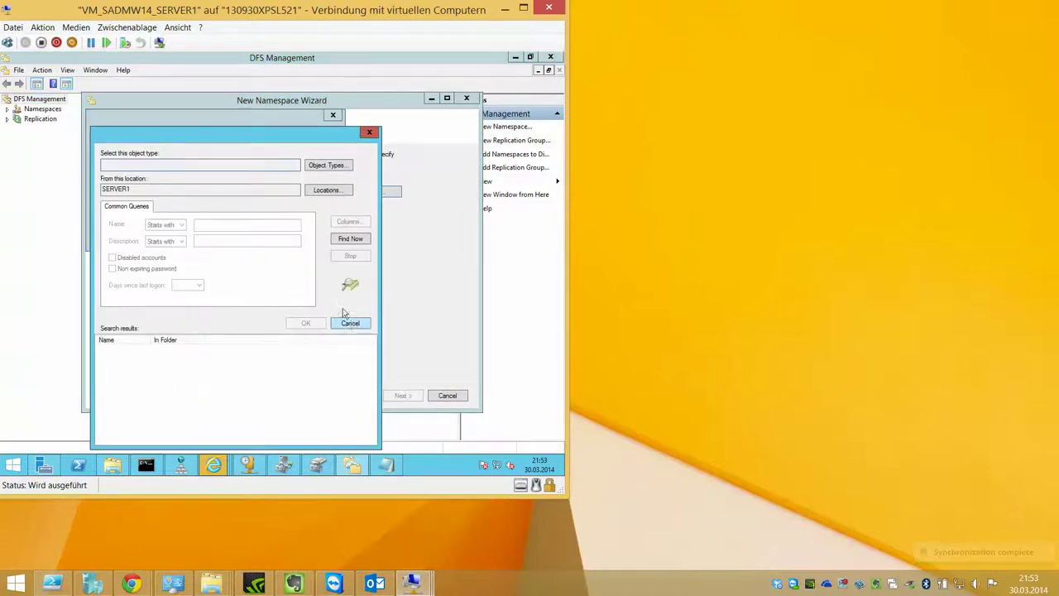
left_click(350, 322)
left_click(314, 240)
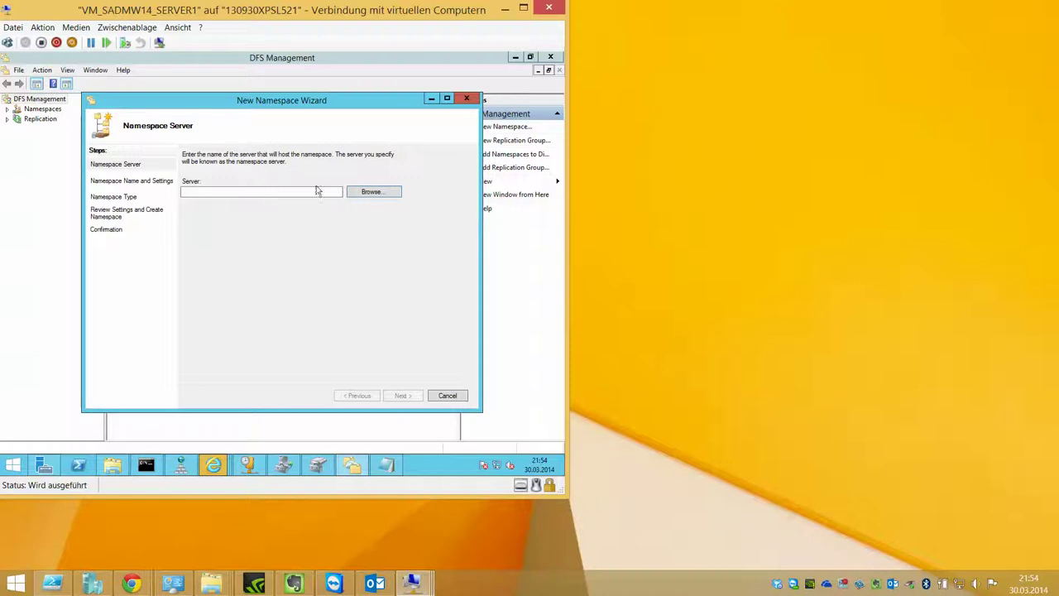
Step: Look up server1 as the namespace server; the name is not found
left_click(362, 195)
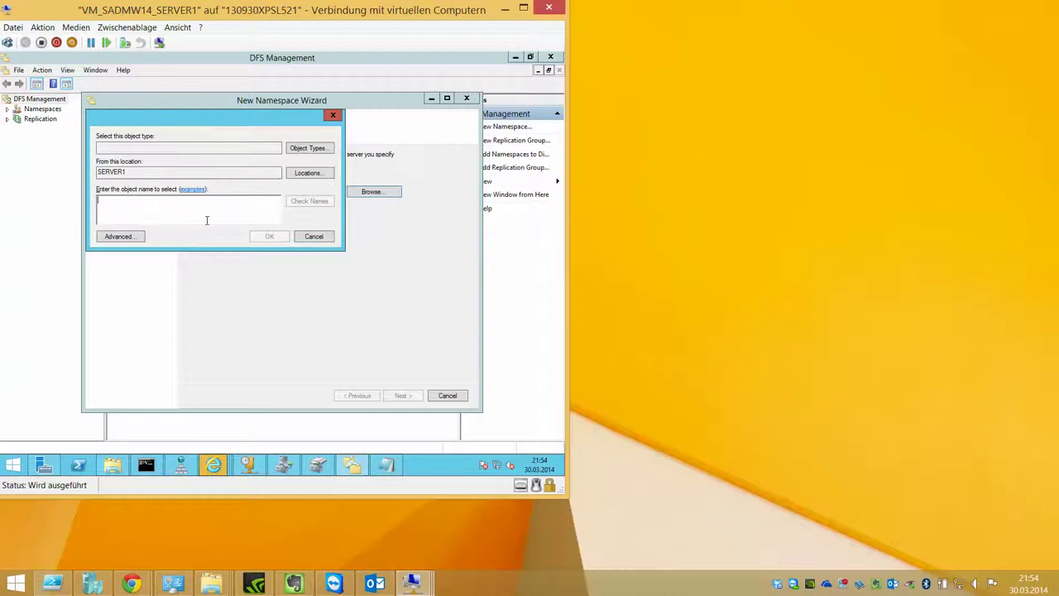
type("server1")
key("Return")
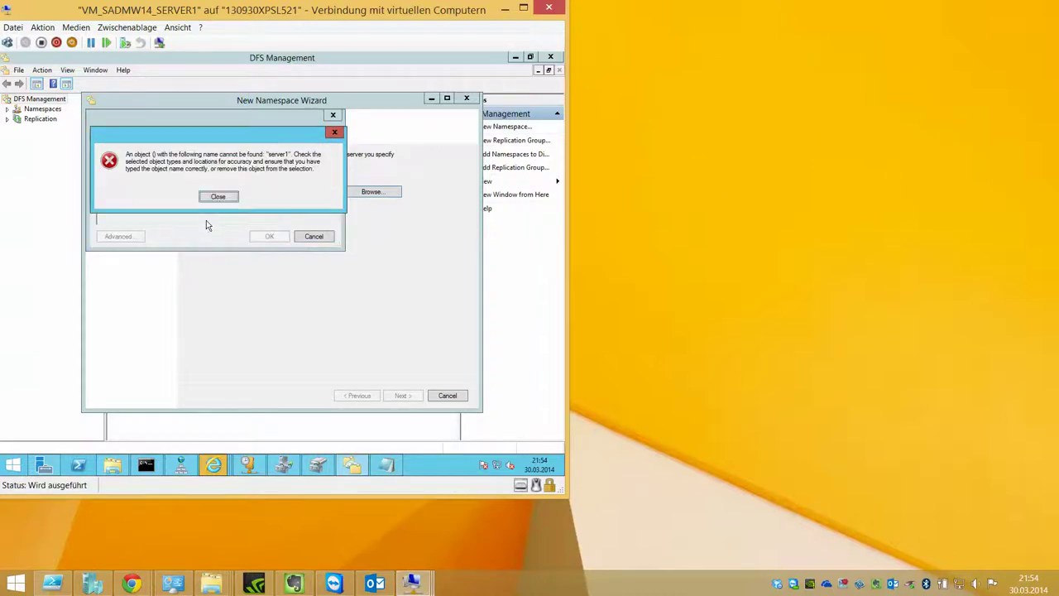
left_click(217, 196)
left_click(120, 237)
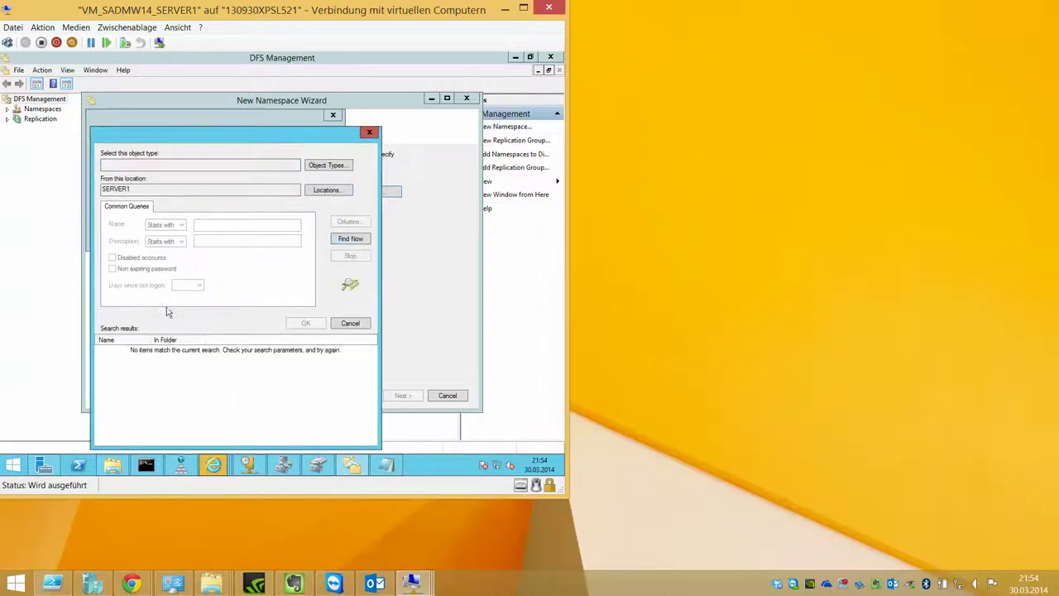
left_click(330, 166)
left_click(350, 290)
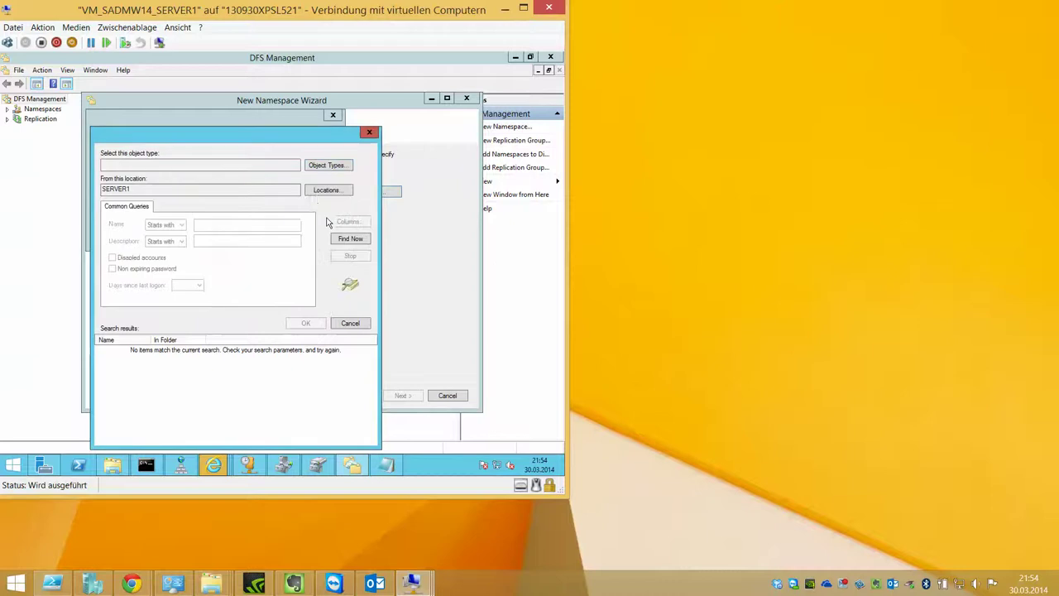
Step: Try WORKGROUP, then SERVER1, as the search location, then cancel the New Namespace Wizard
left_click(326, 189)
left_click(153, 208)
left_click(149, 199)
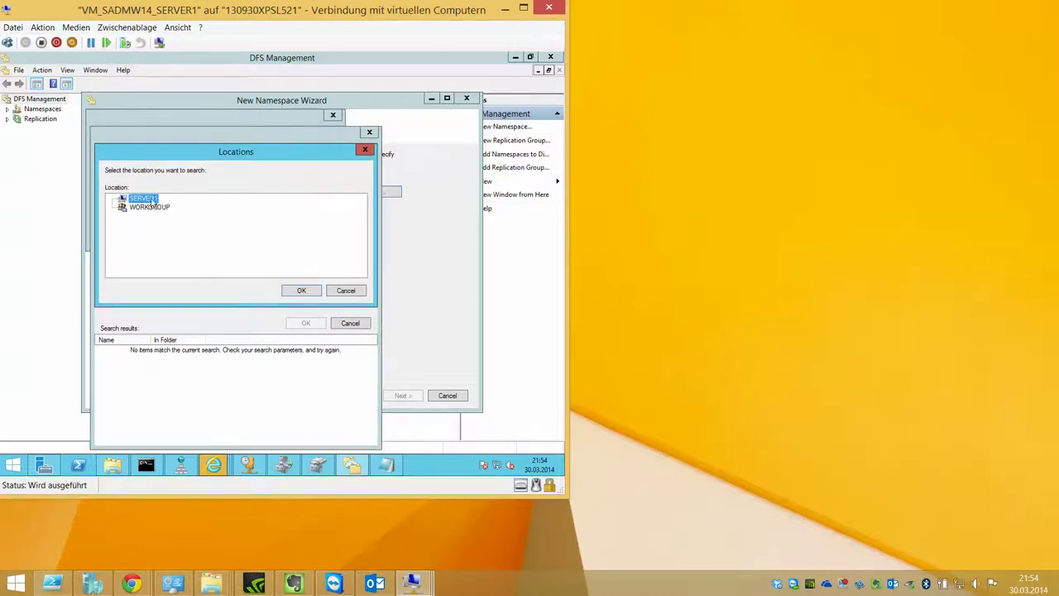
left_click(301, 291)
left_click(350, 323)
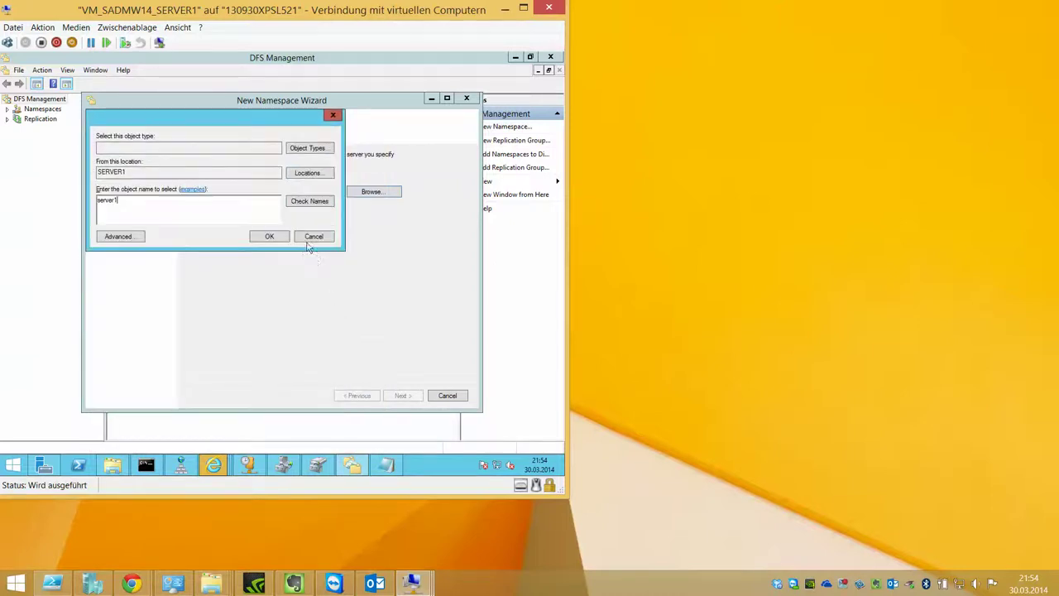
left_click(312, 235)
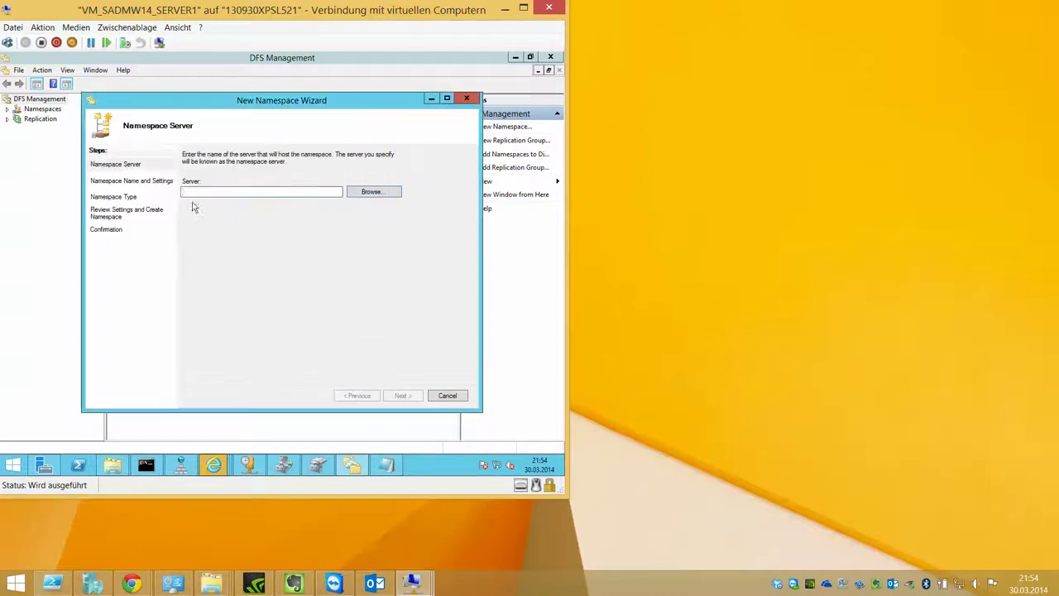
left_click(438, 396)
left_click(295, 301)
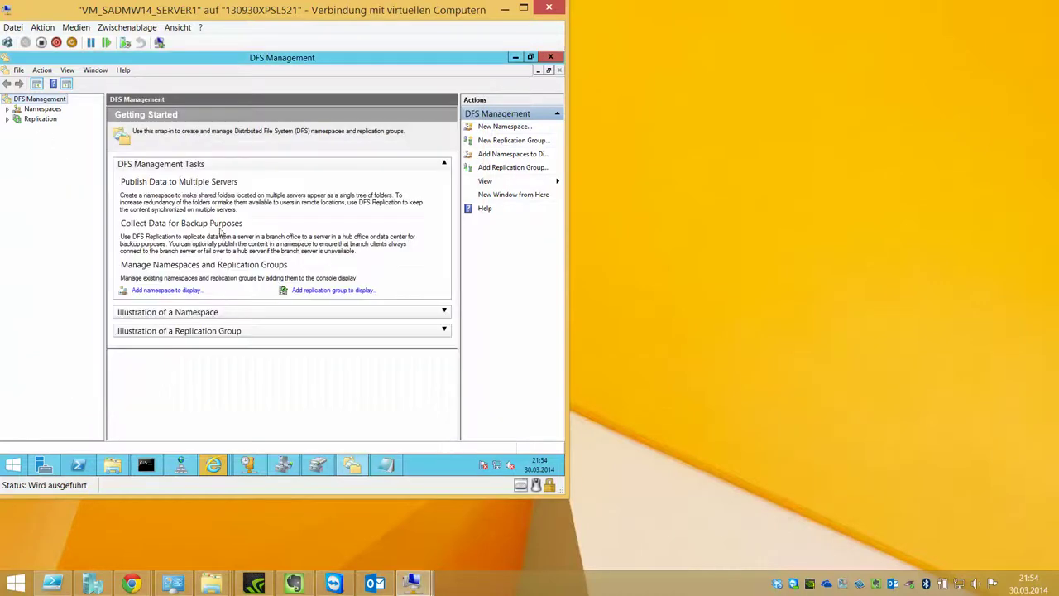
Step: From the Namespaces node, start a new namespace; the server name lookup is rejected as invalid
left_click(60, 112)
right_click(60, 114)
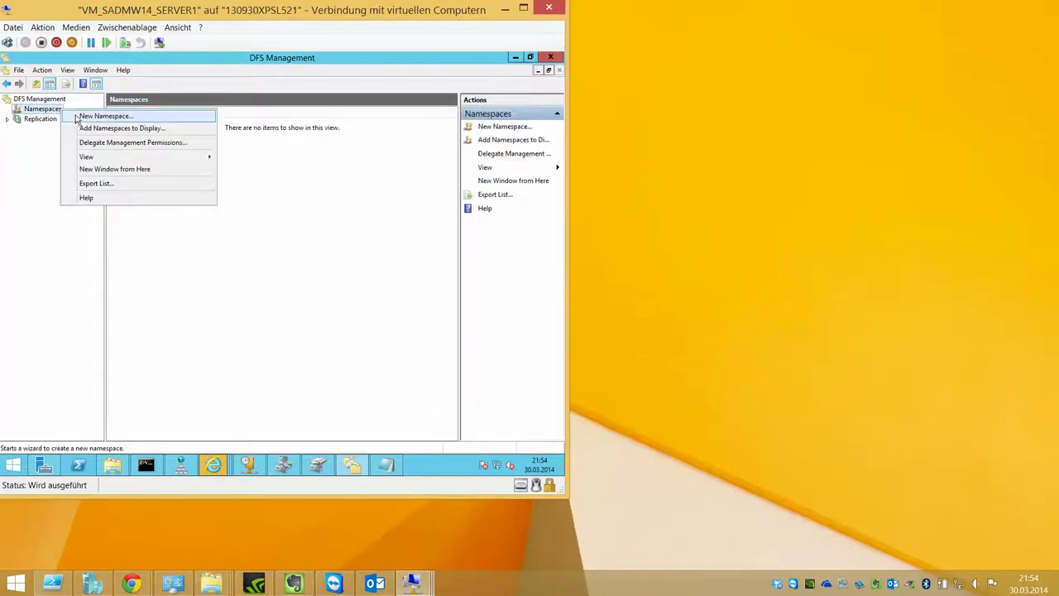
left_click(138, 114)
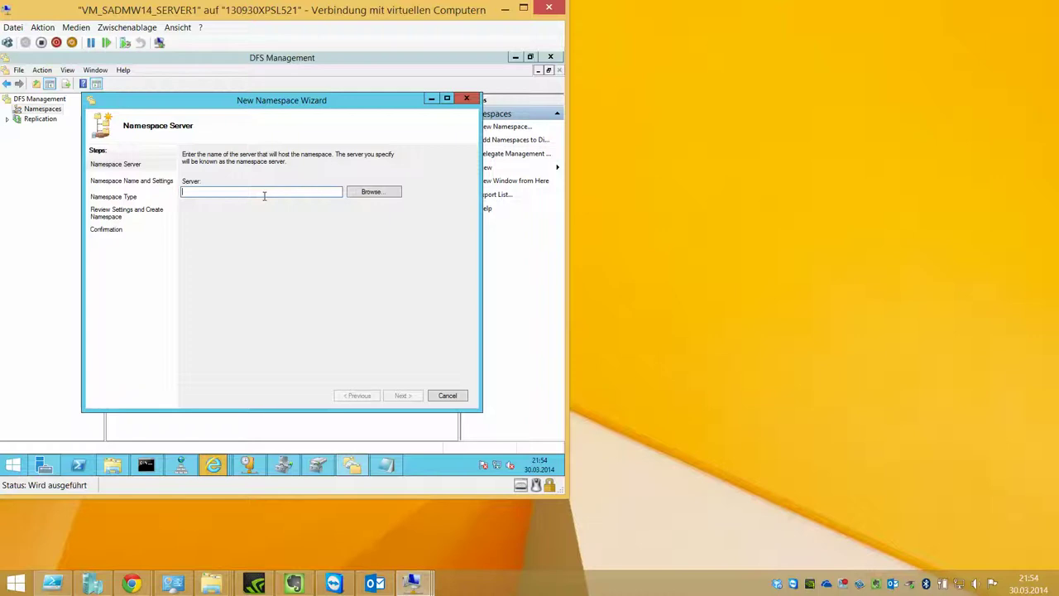
left_click(348, 192)
left_click(121, 237)
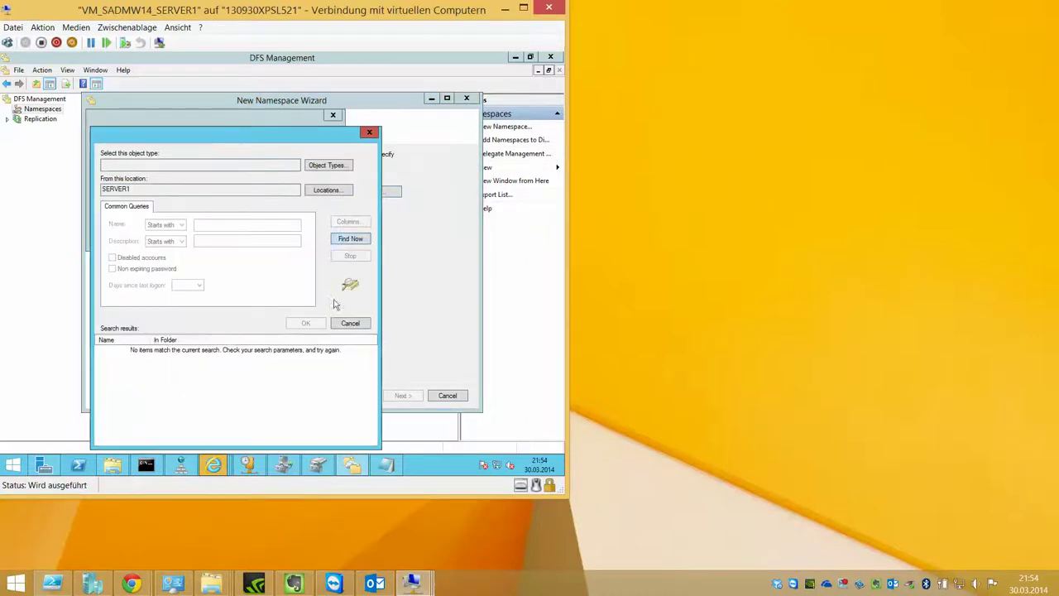
left_click(350, 322)
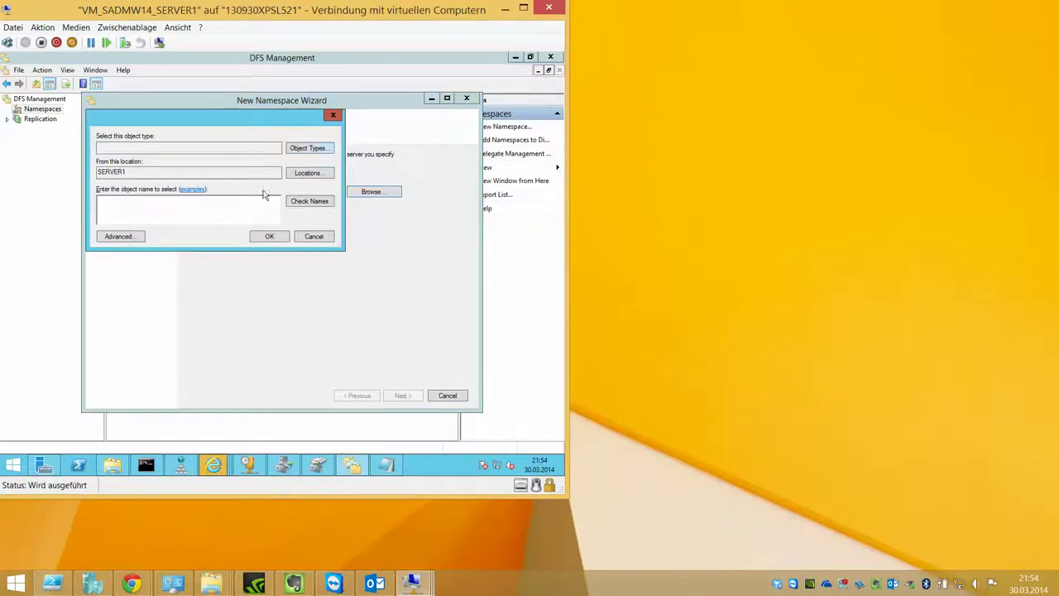
key("Return")
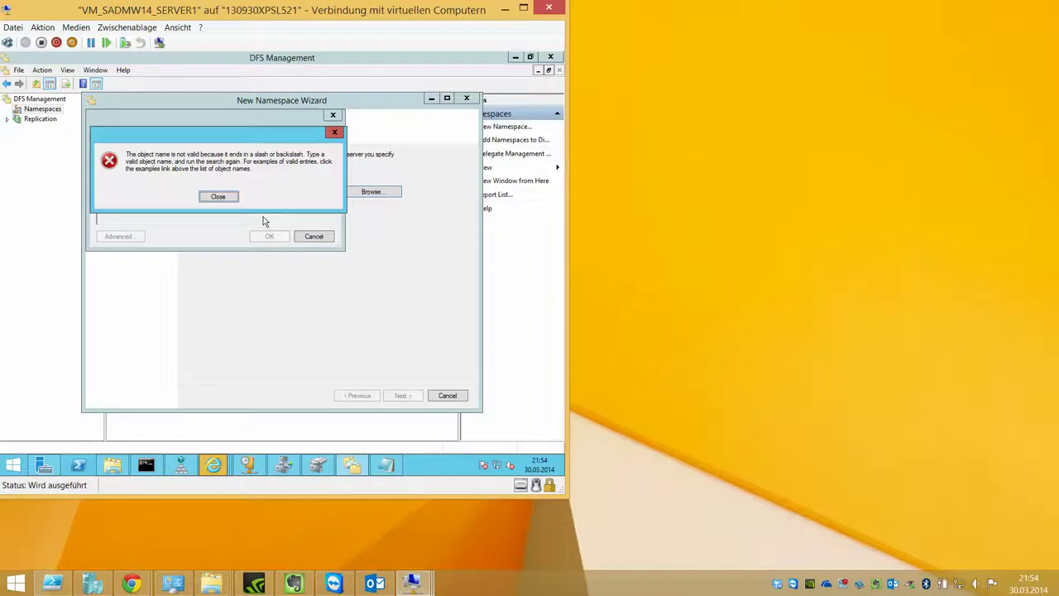
left_click(218, 197)
key("BackSpace")
key("BackSpace")
key("BackSpace")
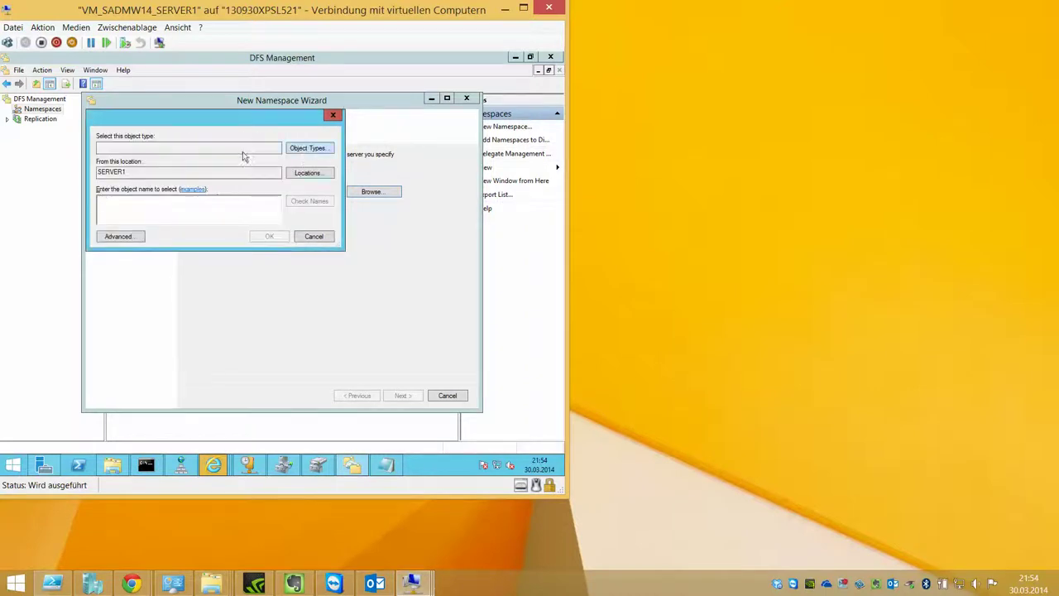
Step: Set the computer search location to WORKGROUP and search it for available computers
left_click(308, 148)
left_click(342, 273)
left_click(306, 180)
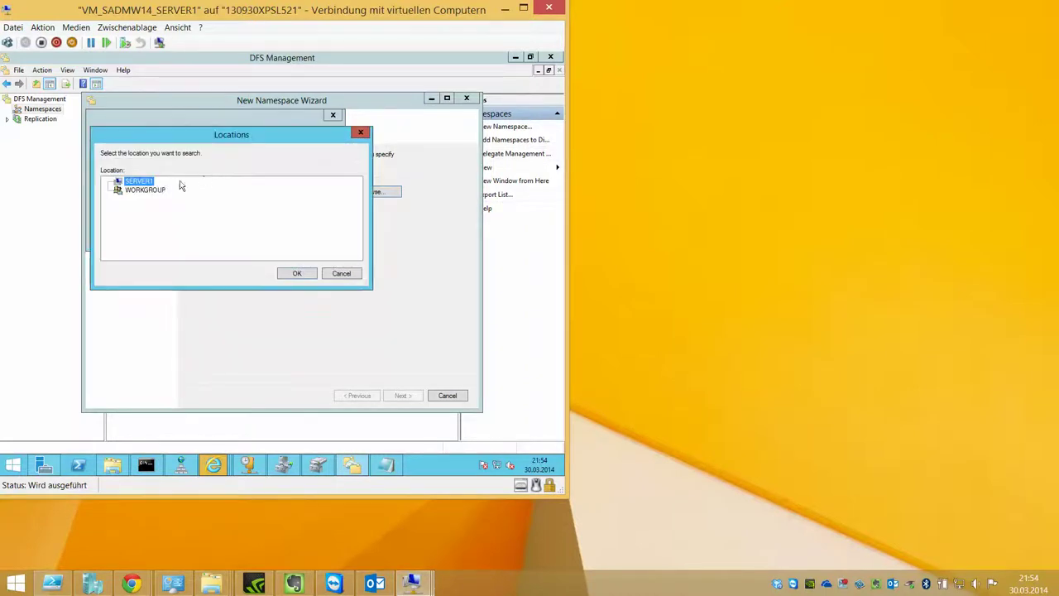
left_click(149, 191)
left_click(298, 269)
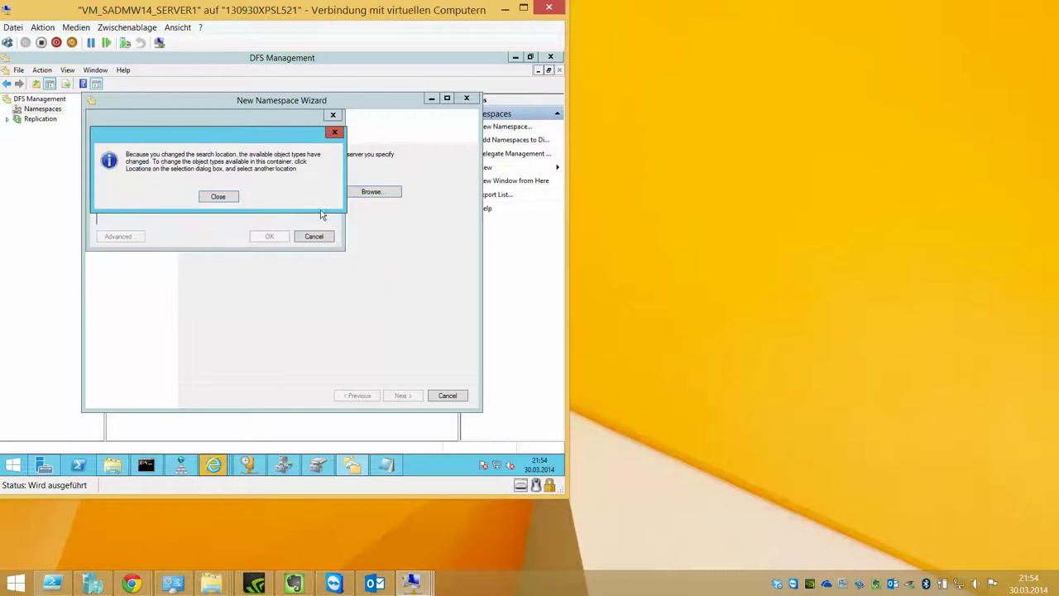
left_click(218, 196)
left_click(116, 235)
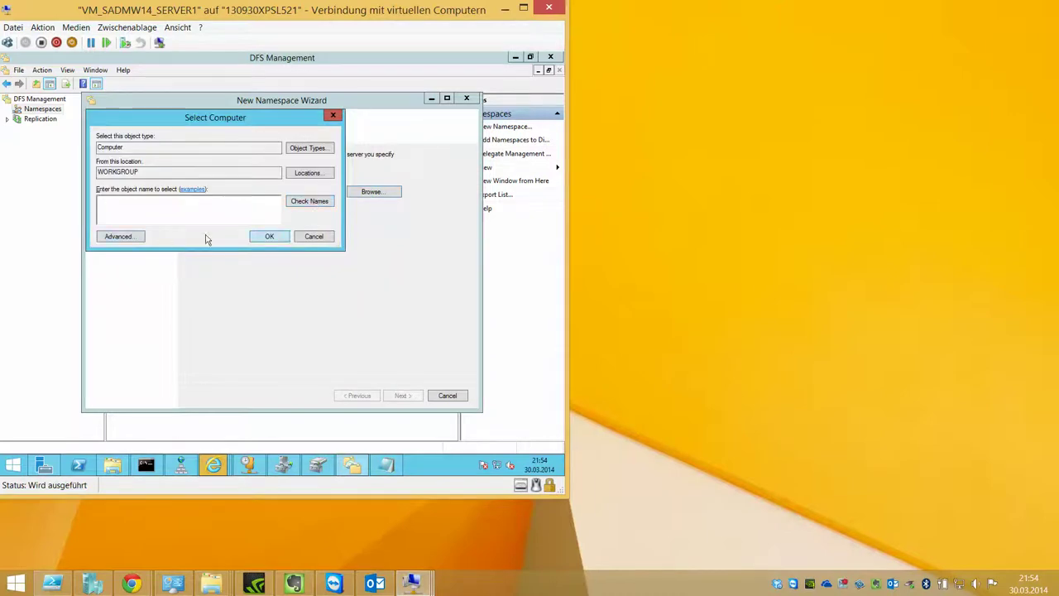
left_click(350, 238)
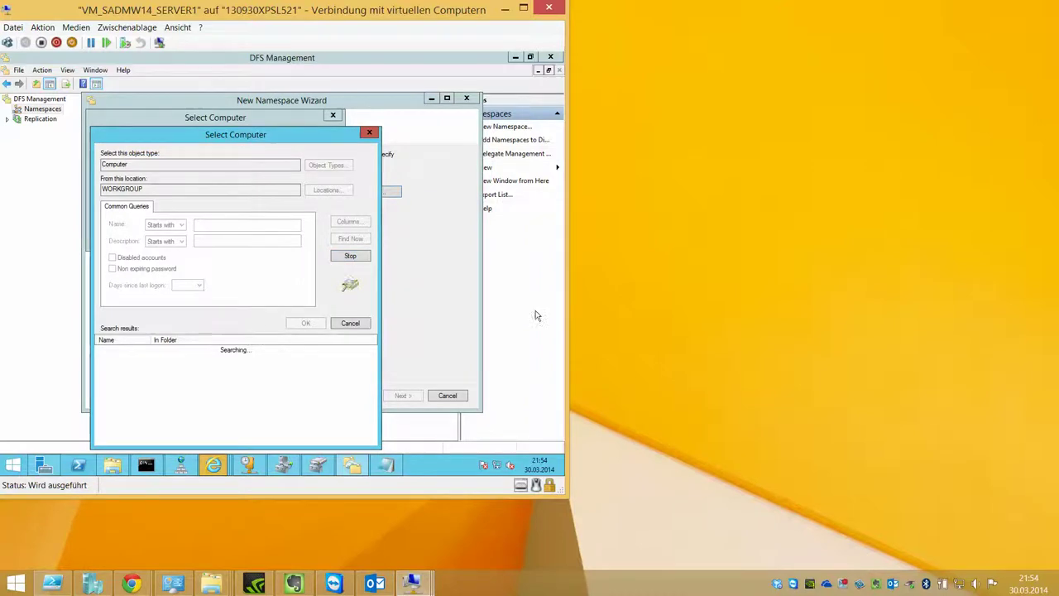
left_click(697, 248)
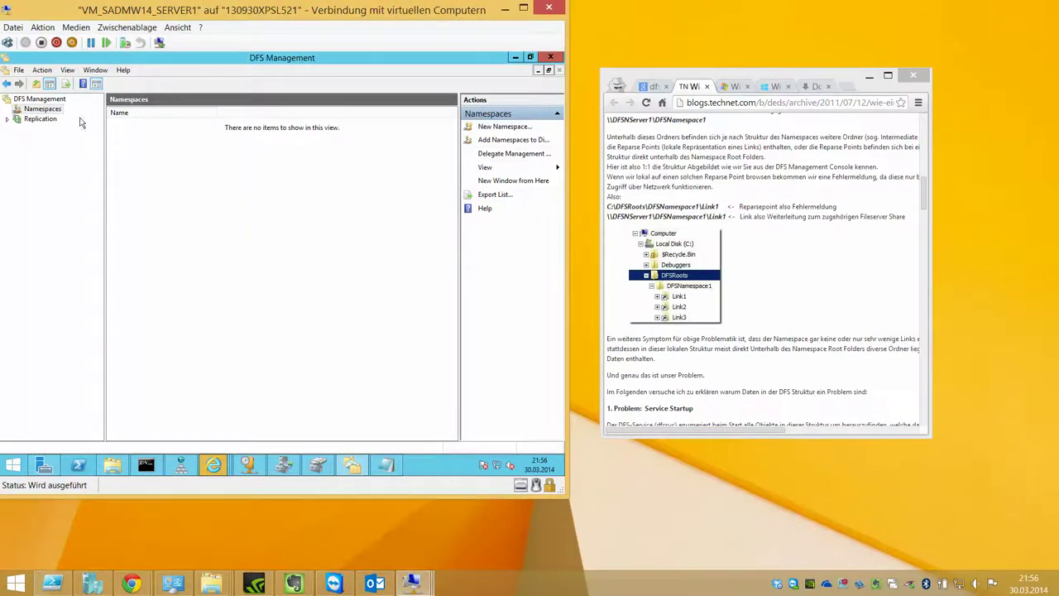
Step: Restart the New Namespace Wizard and look up server1, which isn't found
left_click(43, 119)
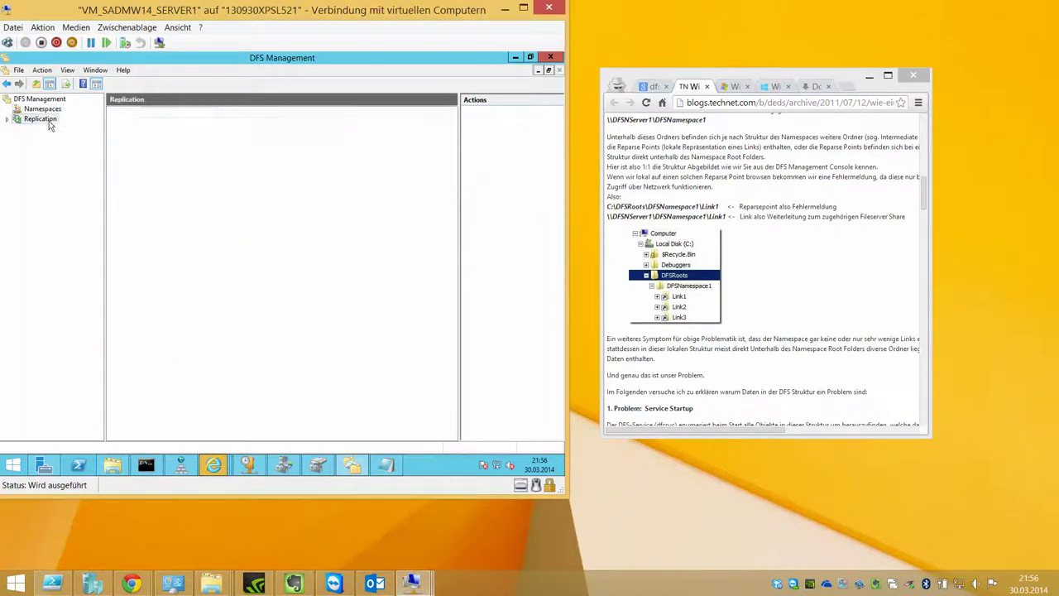
left_click(41, 109)
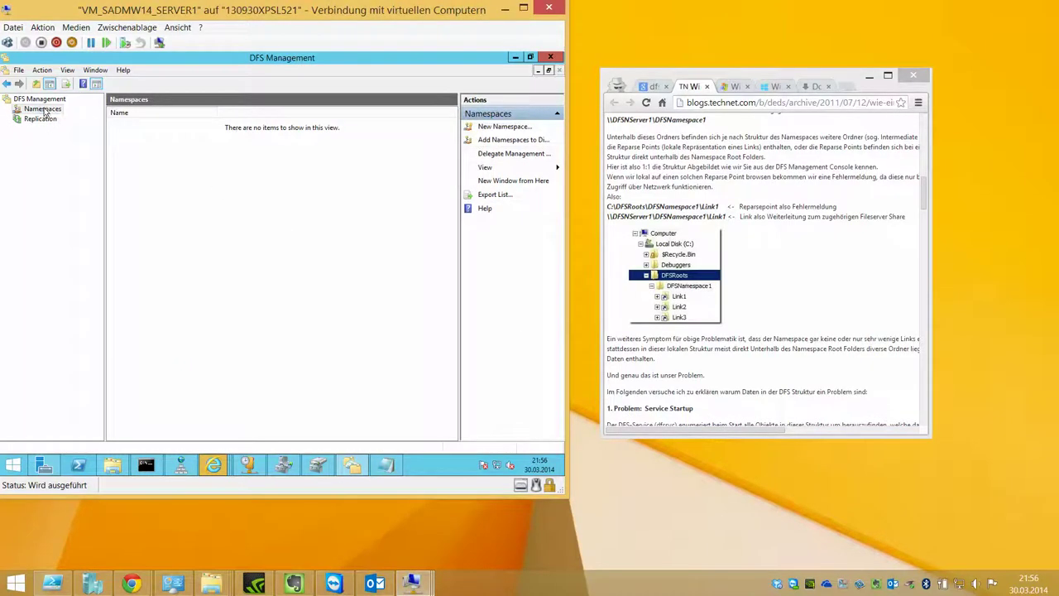
right_click(45, 112)
left_click(82, 114)
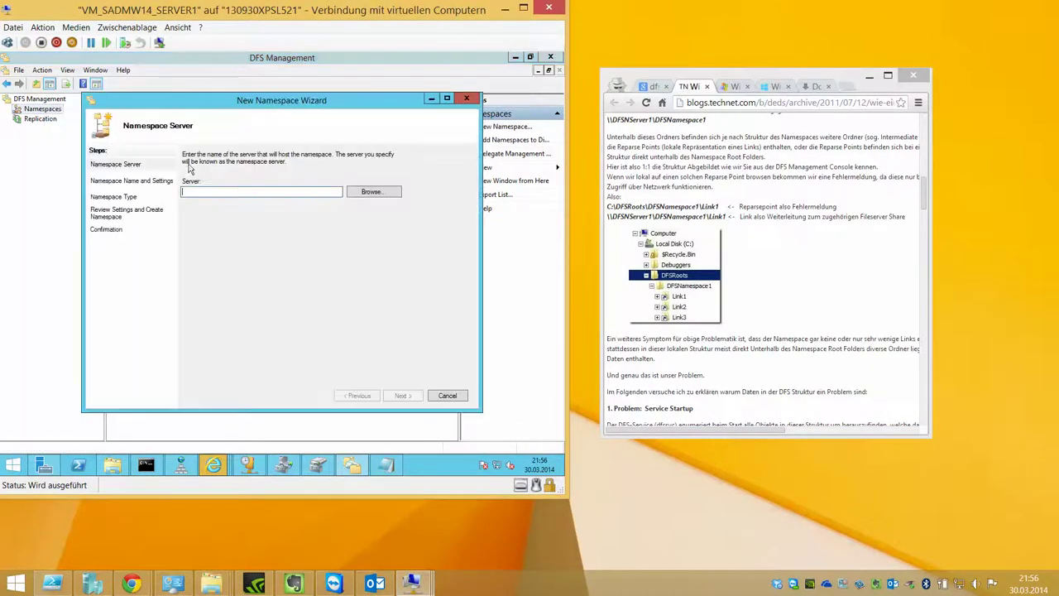
left_click(364, 191)
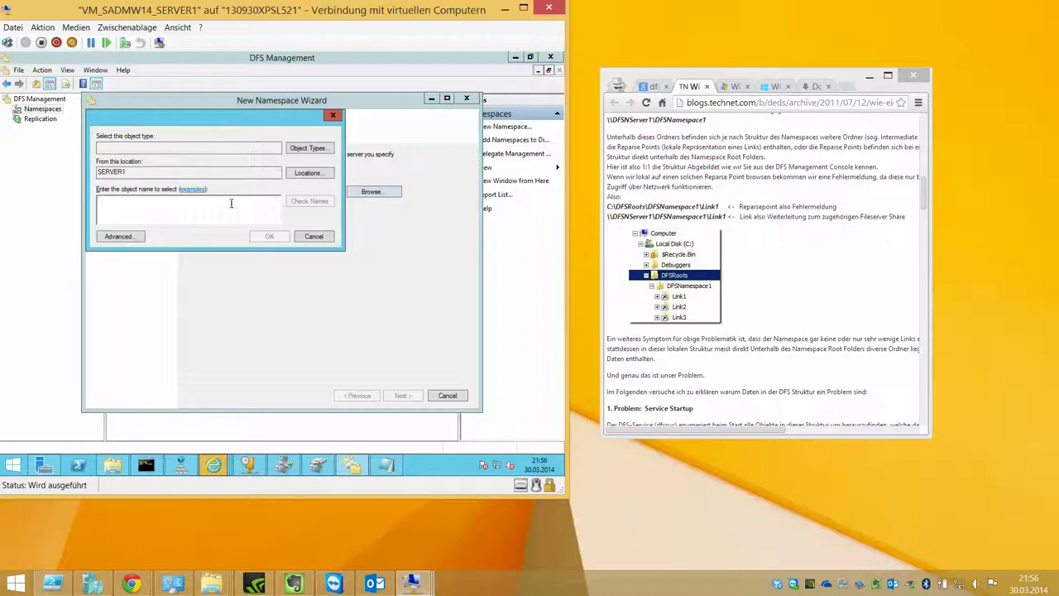
type("serv")
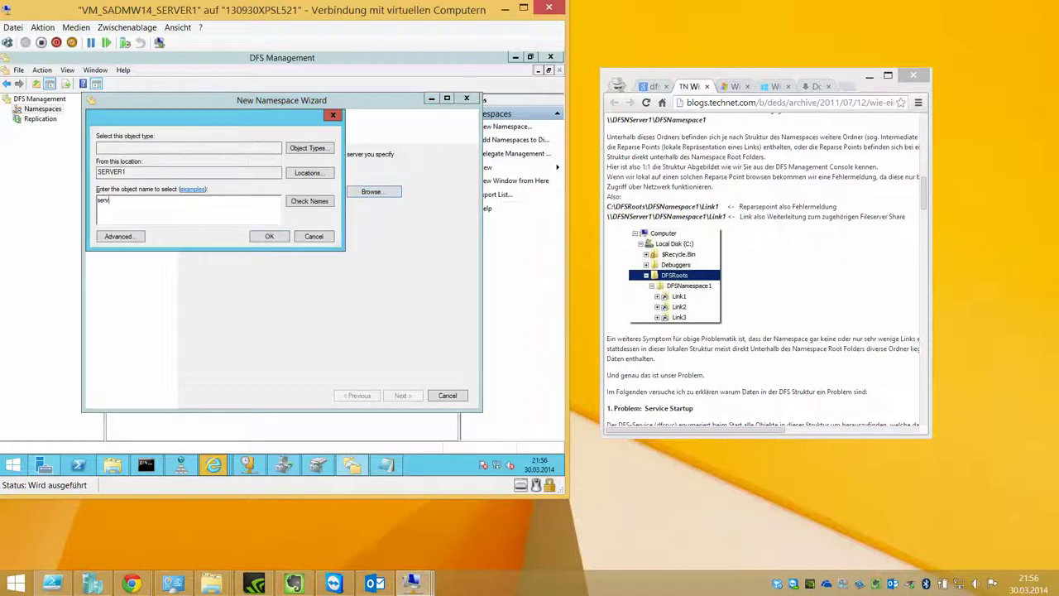
type("er1")
key("Return")
left_click(229, 206)
Step: Try 127.0.0.1 as the namespace server; it is rejected
key("ctrl+a")
type("127.0.0.1")
key("Return")
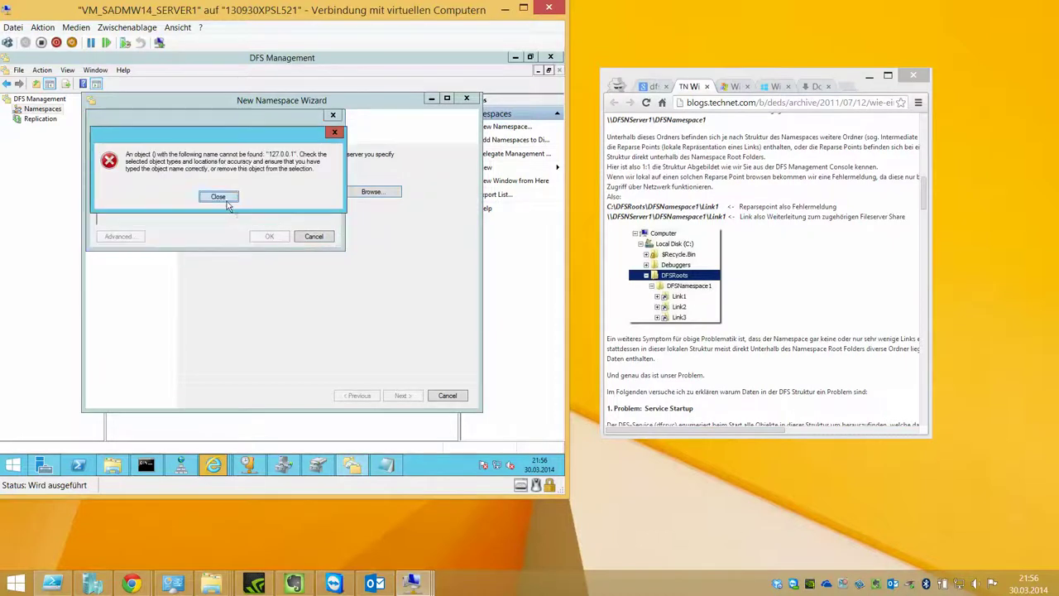
left_click(228, 204)
left_click(313, 236)
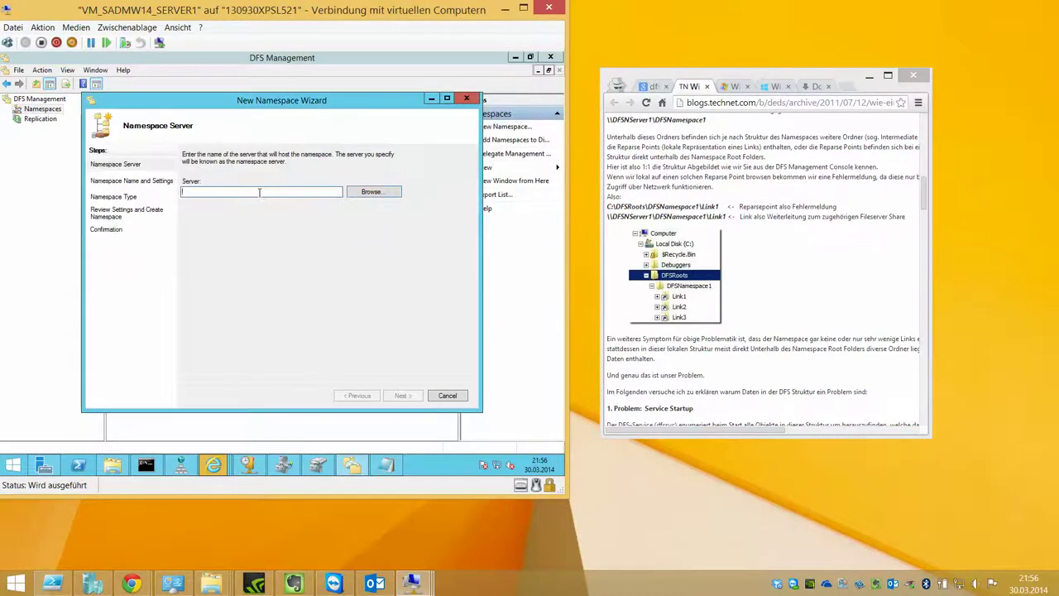
type("127.0.0.1")
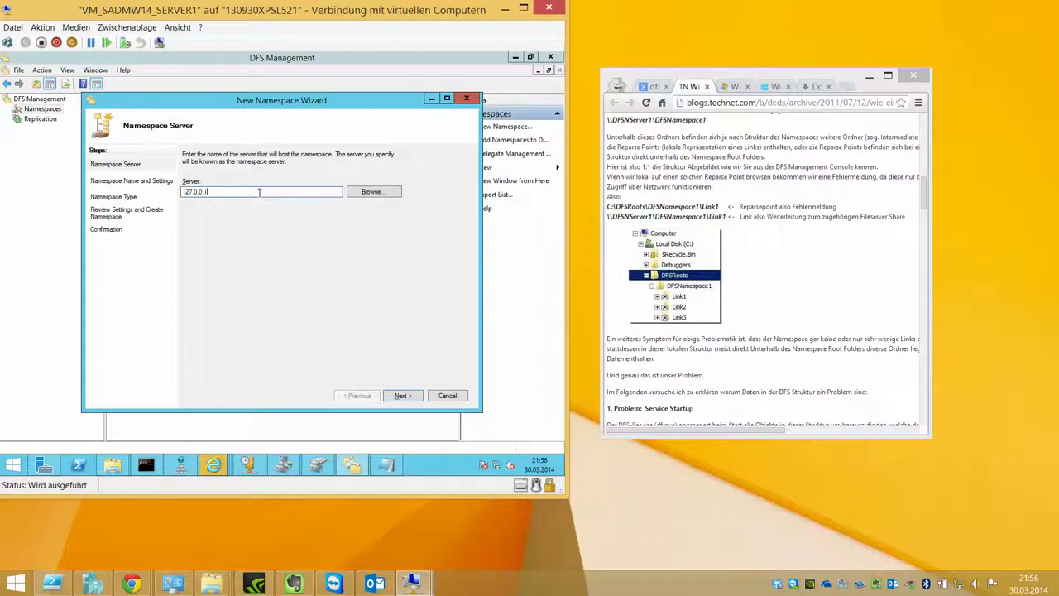
key("Return")
Step: After localhost is rejected, enter 192.168.1.1 as the server, consulting the reference article
key("Return")
type("localhost")
key("Return")
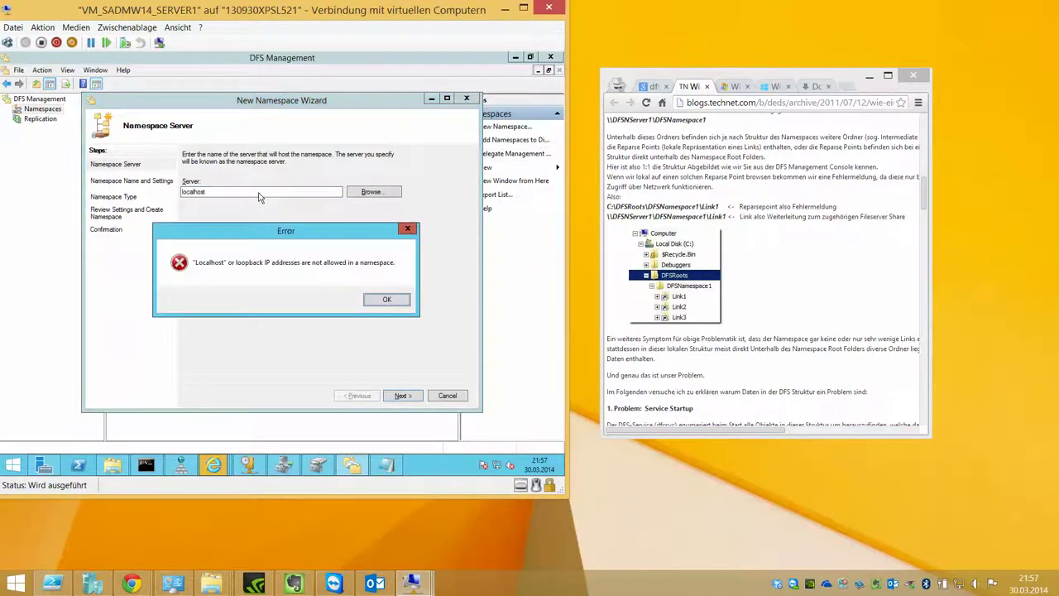
key("Return")
key("ctrl+a")
key("BackSpace")
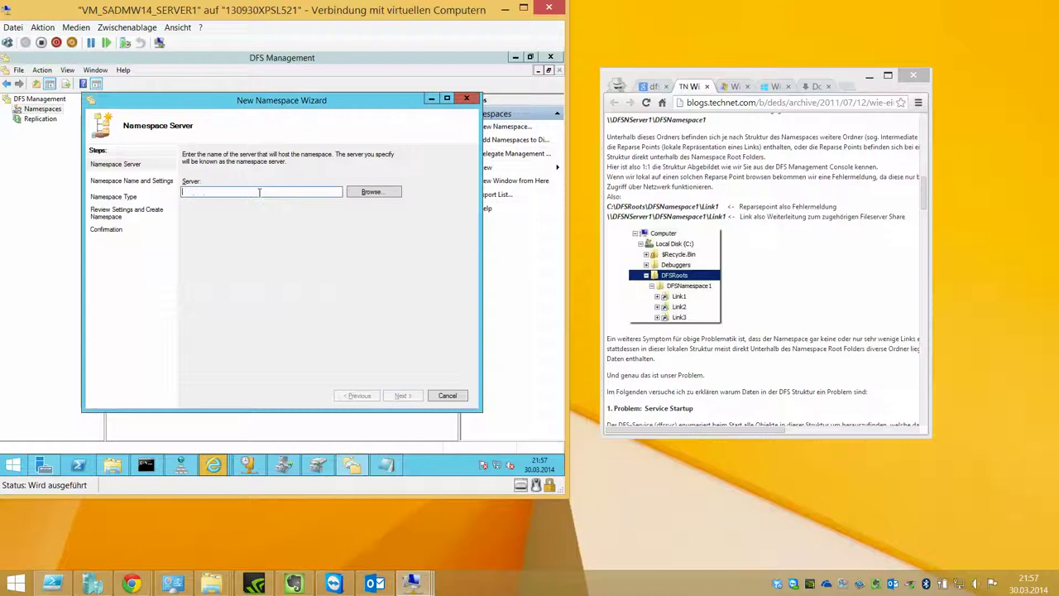
type("192.168.1.1")
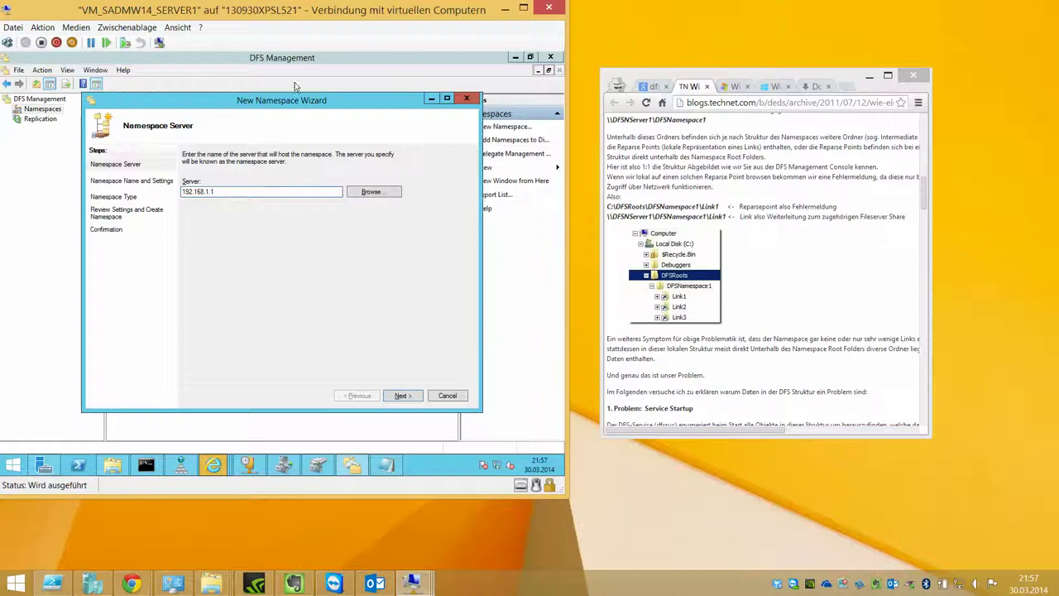
left_click(787, 271)
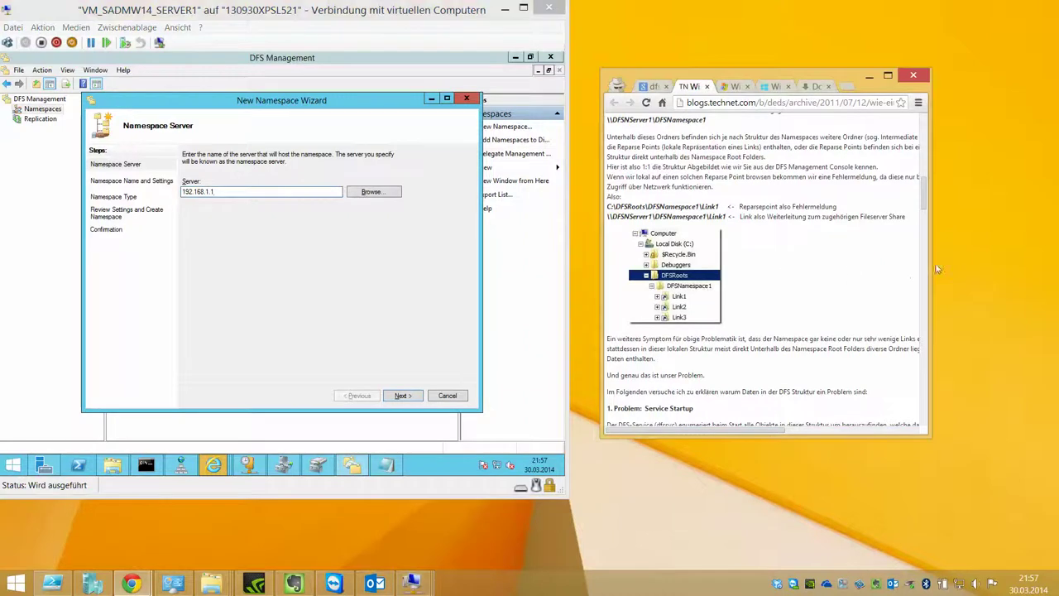
left_click_drag(933, 270, 1001, 270)
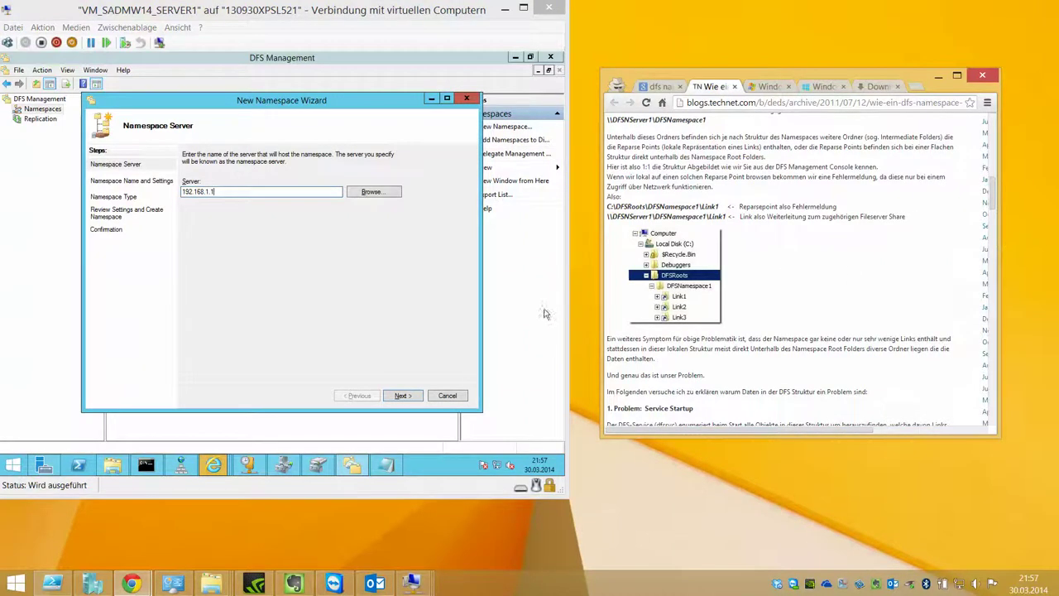
left_click(312, 191)
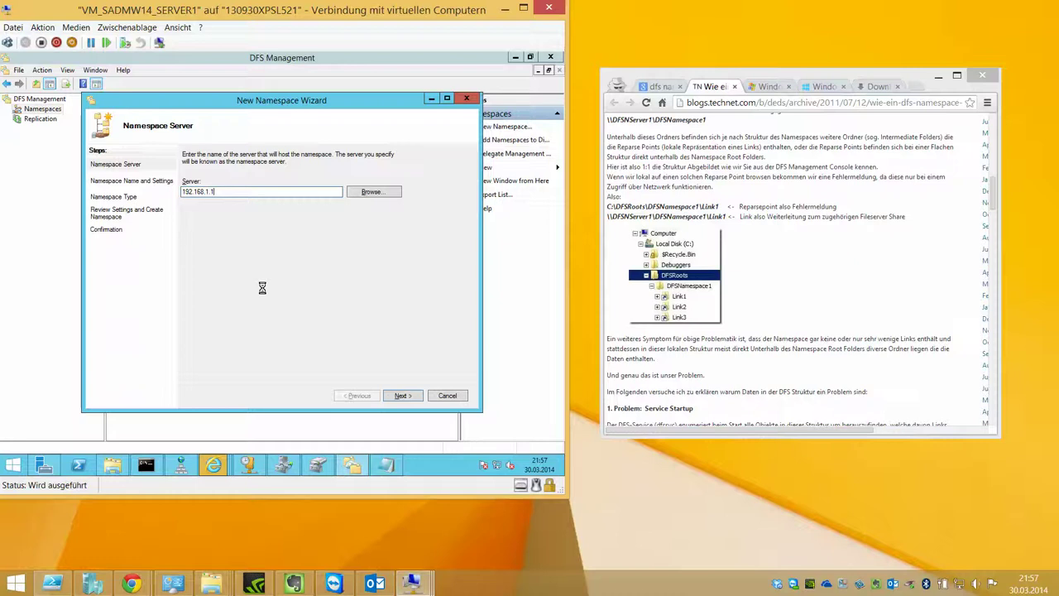
Step: Name the namespace DFSNAMESPACE1 and set its shared folder path to a new d:\DFS1 folder
key("Return")
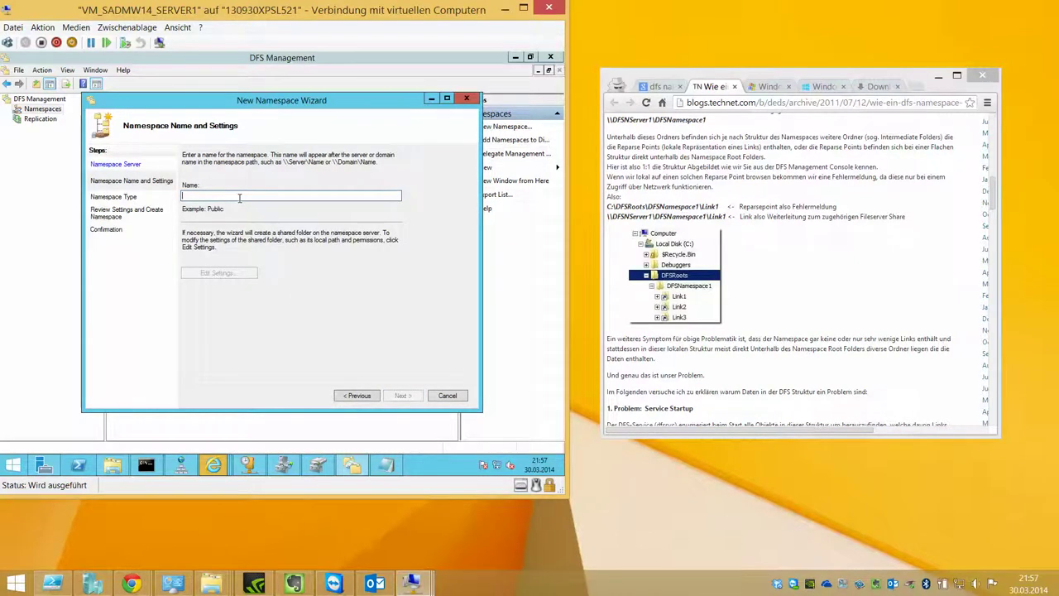
type("DFSN")
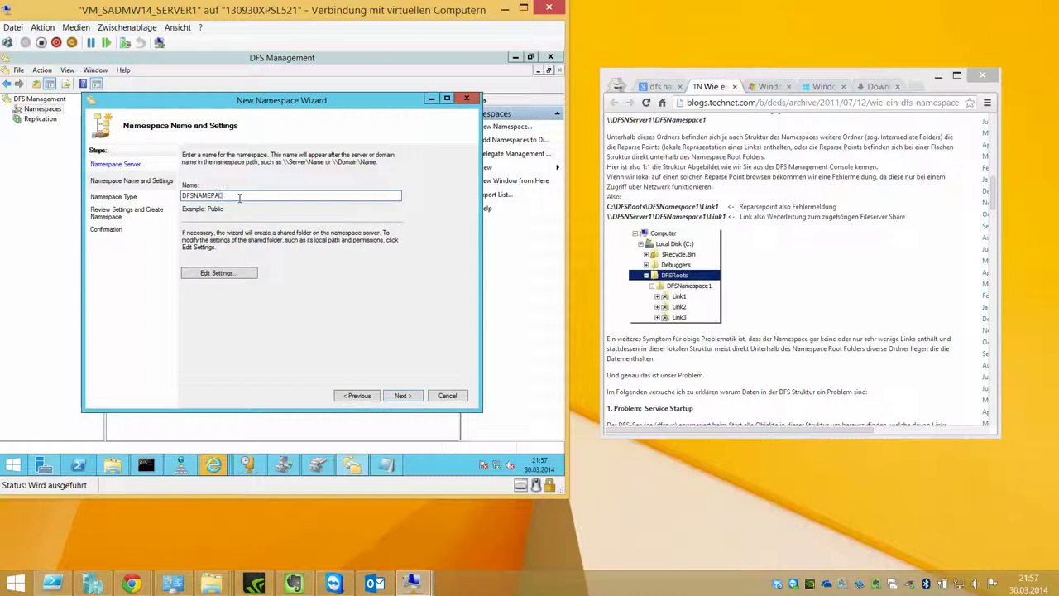
type("AMESPACE1")
left_click(198, 274)
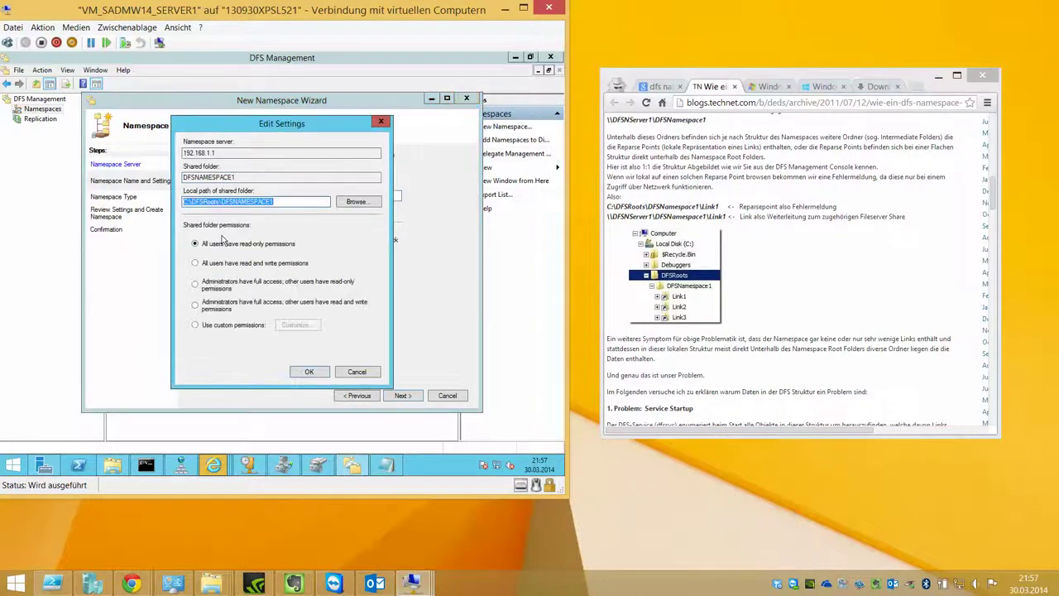
left_click(348, 204)
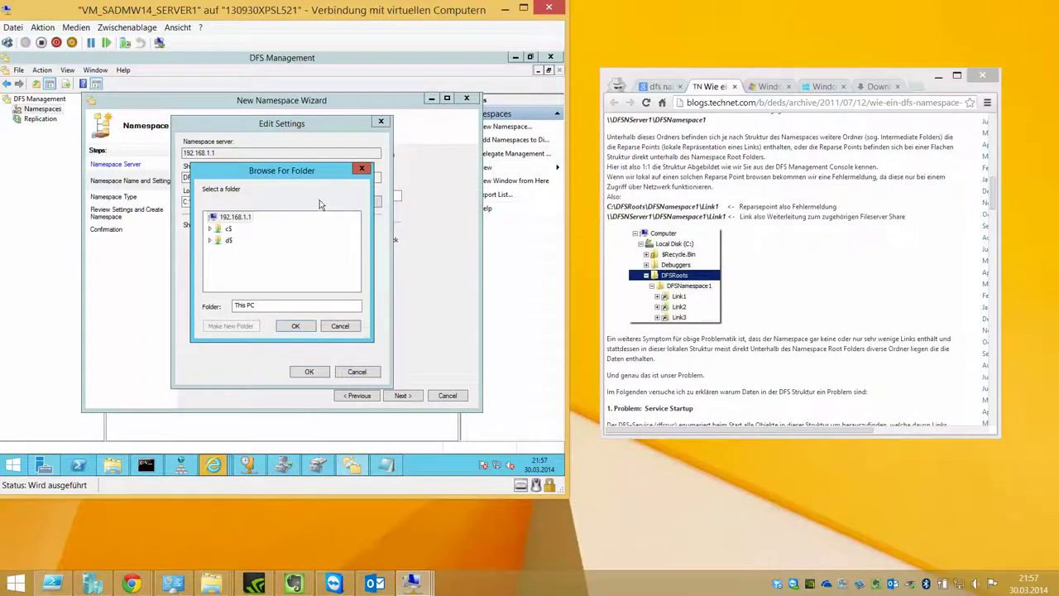
left_click(232, 240)
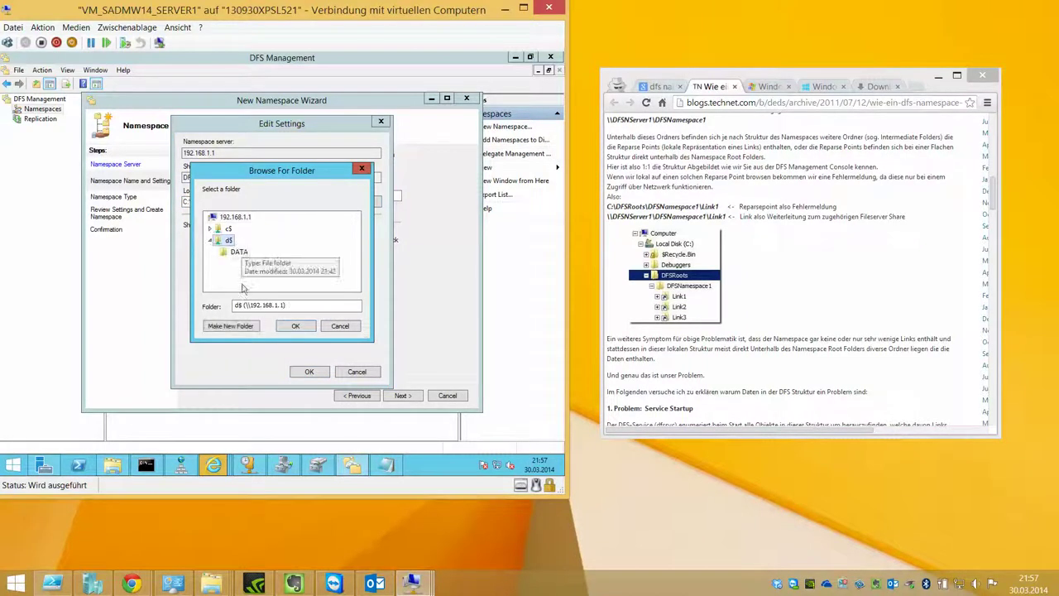
left_click(231, 327)
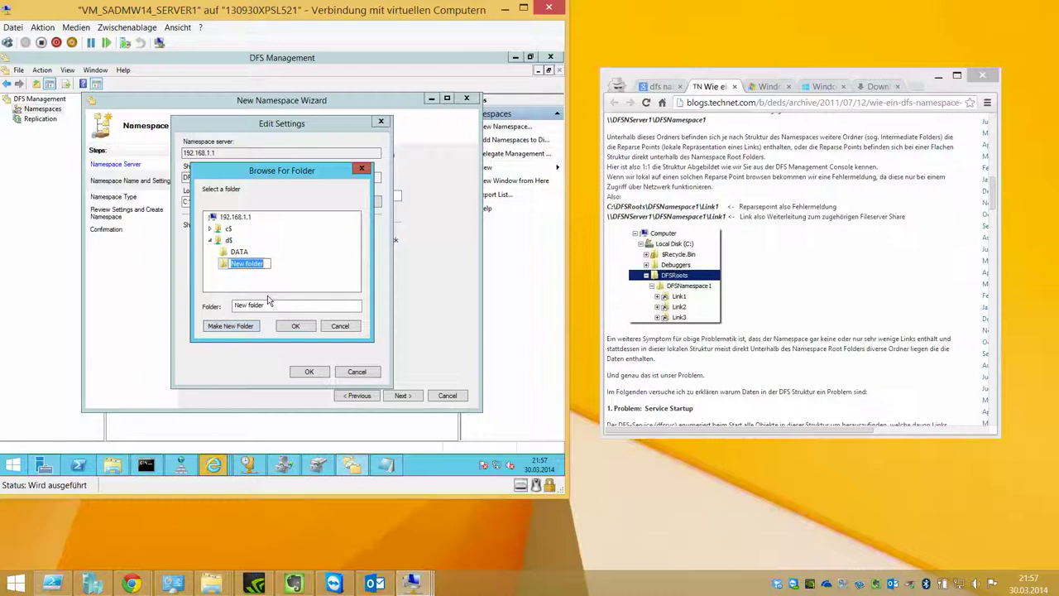
type("DFS")
key("Return")
left_click(295, 326)
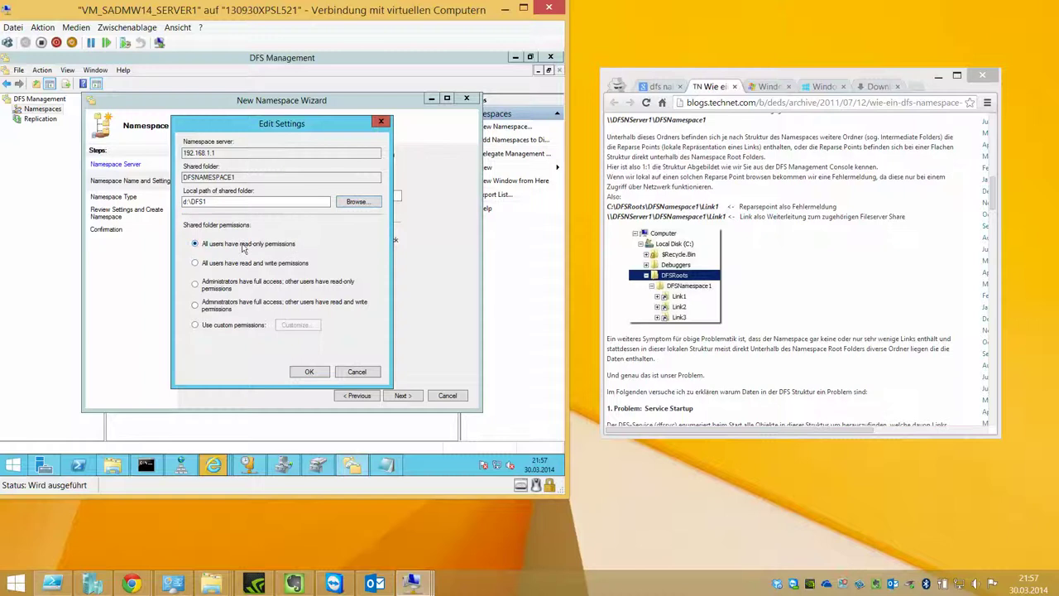
Step: Use custom share permissions giving Everyone Full Control, and accept the settings
left_click(232, 325)
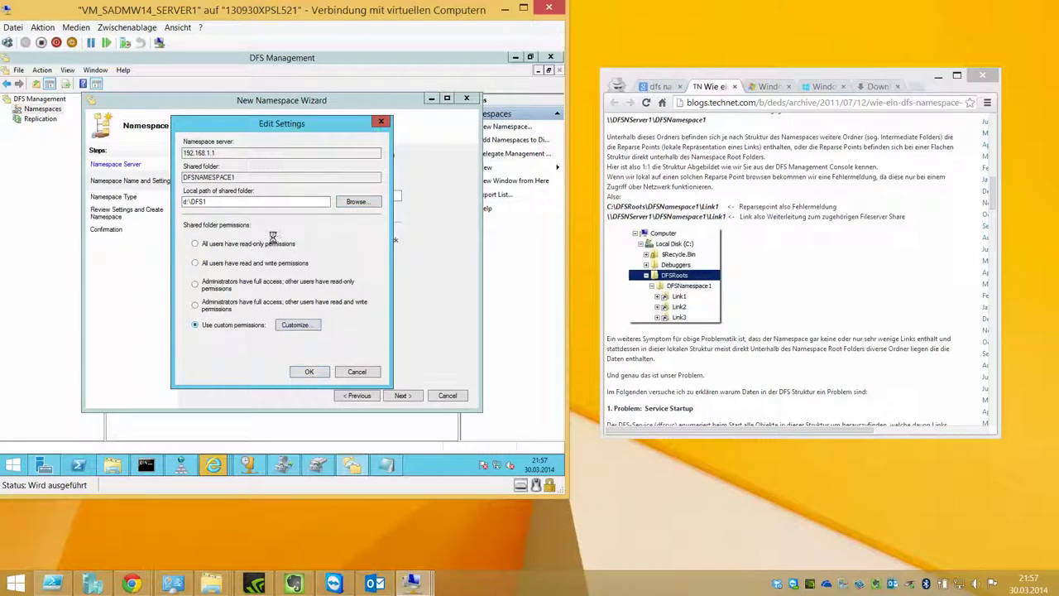
left_click(291, 324)
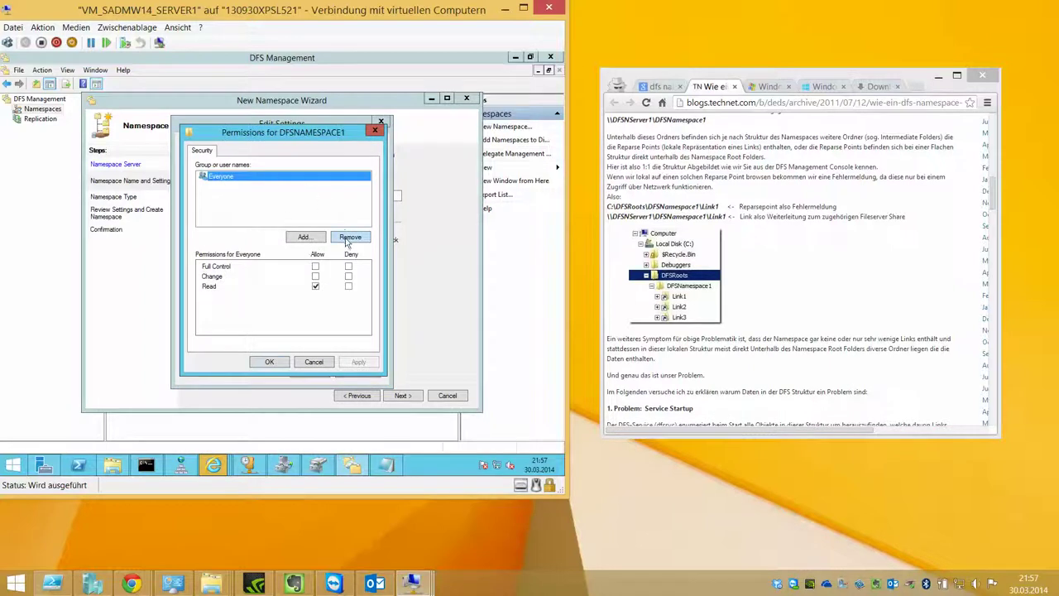
left_click(315, 267)
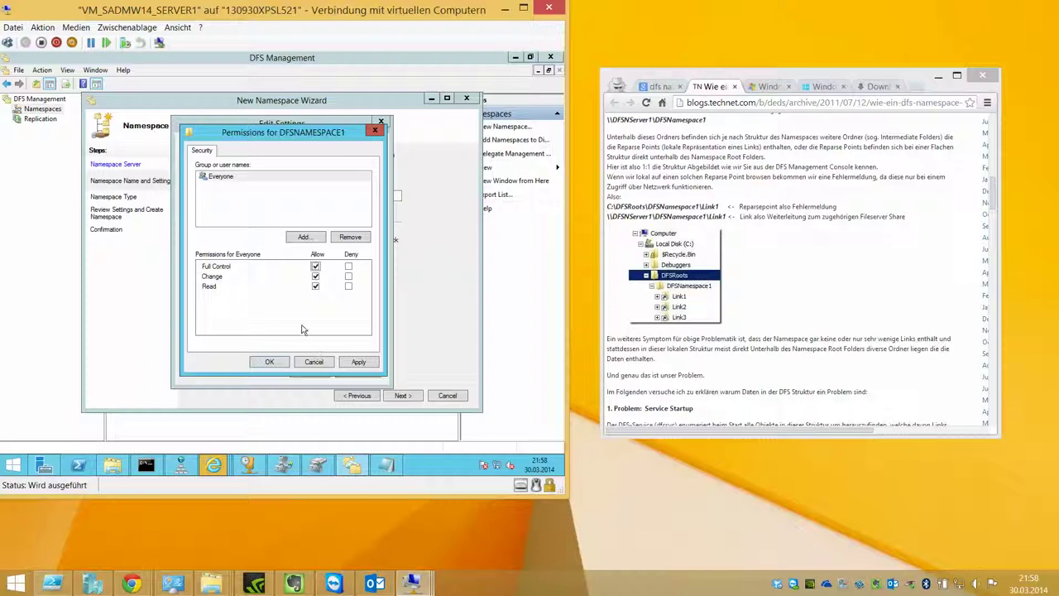
left_click(359, 362)
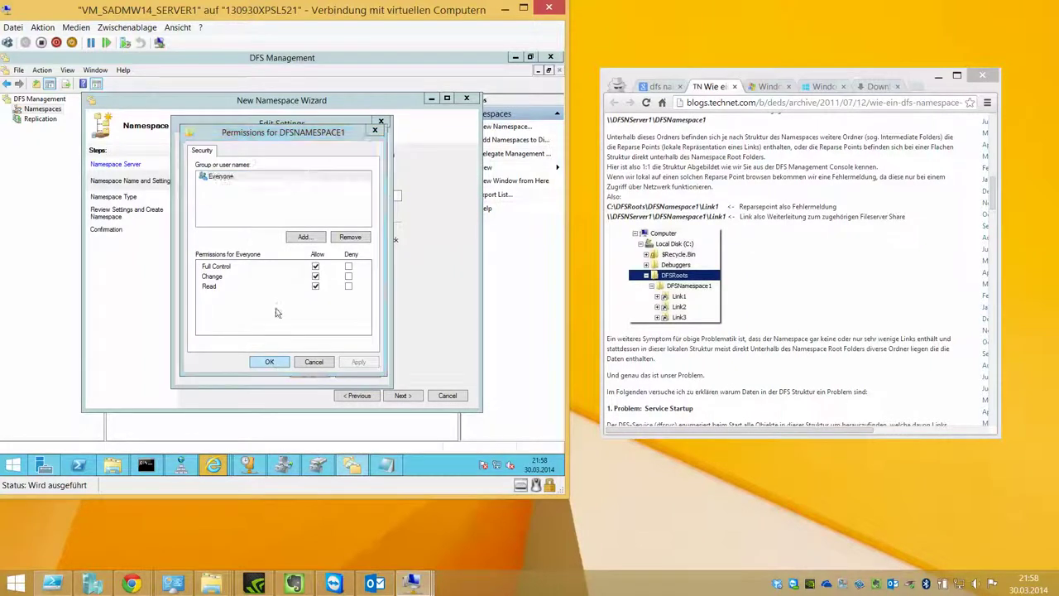
key("Return")
left_click(305, 367)
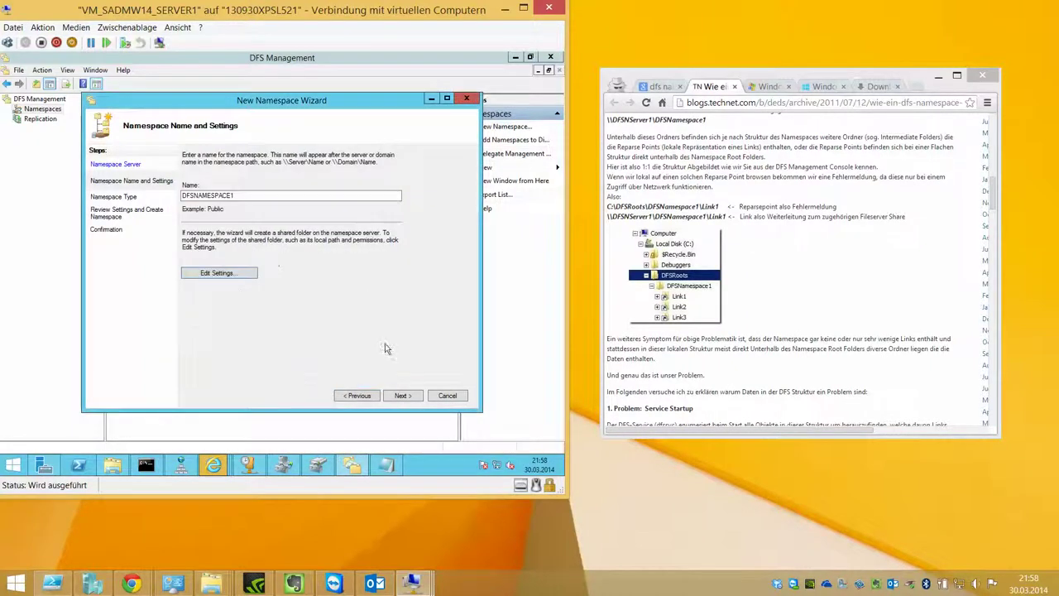
Step: Create DFSNAMESPACE1 as a stand-alone namespace and confirm it completed without errors
left_click(400, 395)
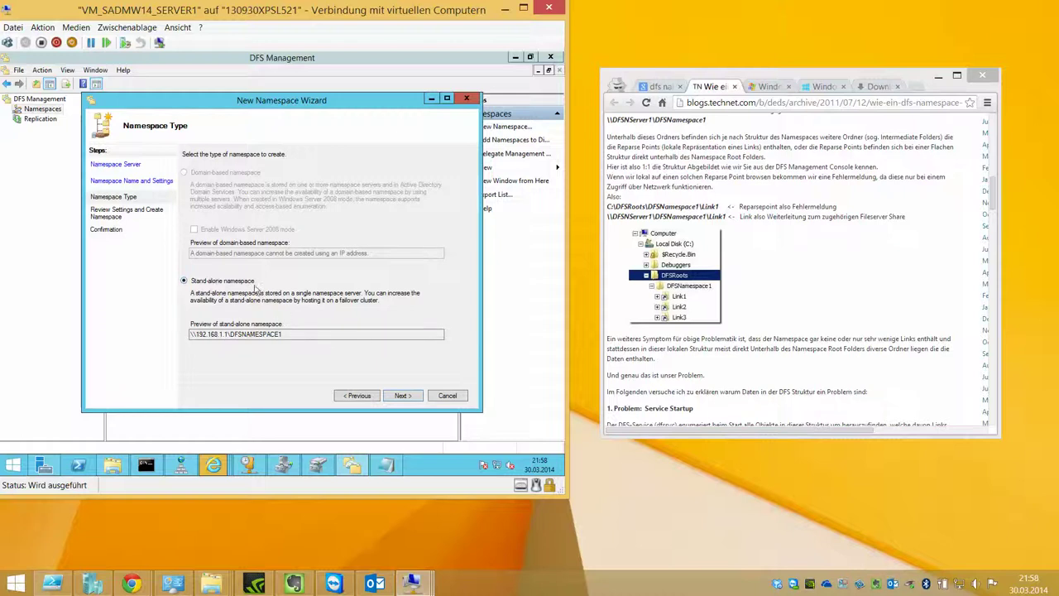
left_click(402, 395)
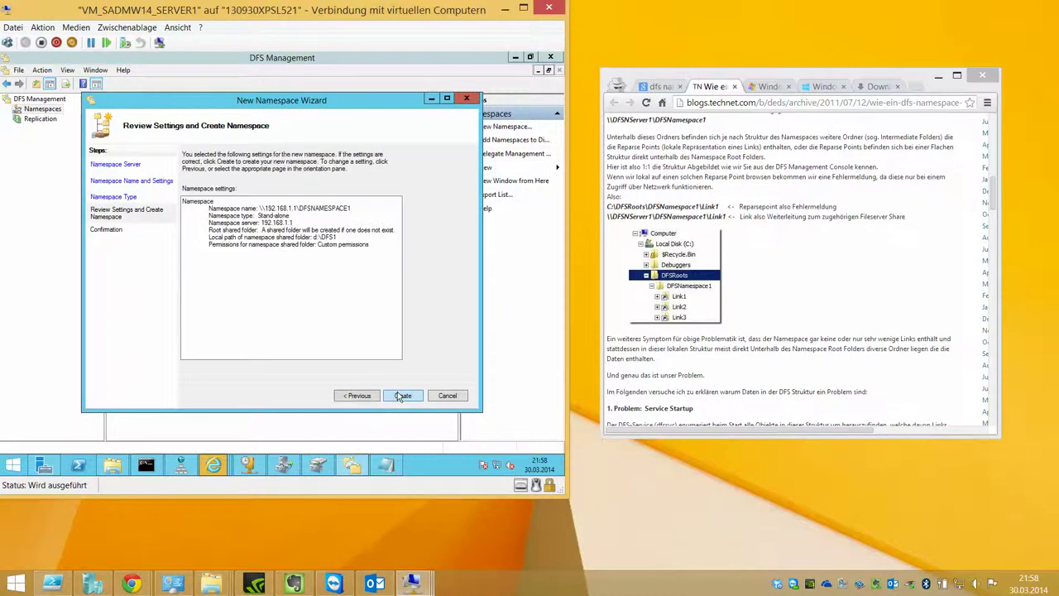
left_click(402, 395)
left_click(215, 191)
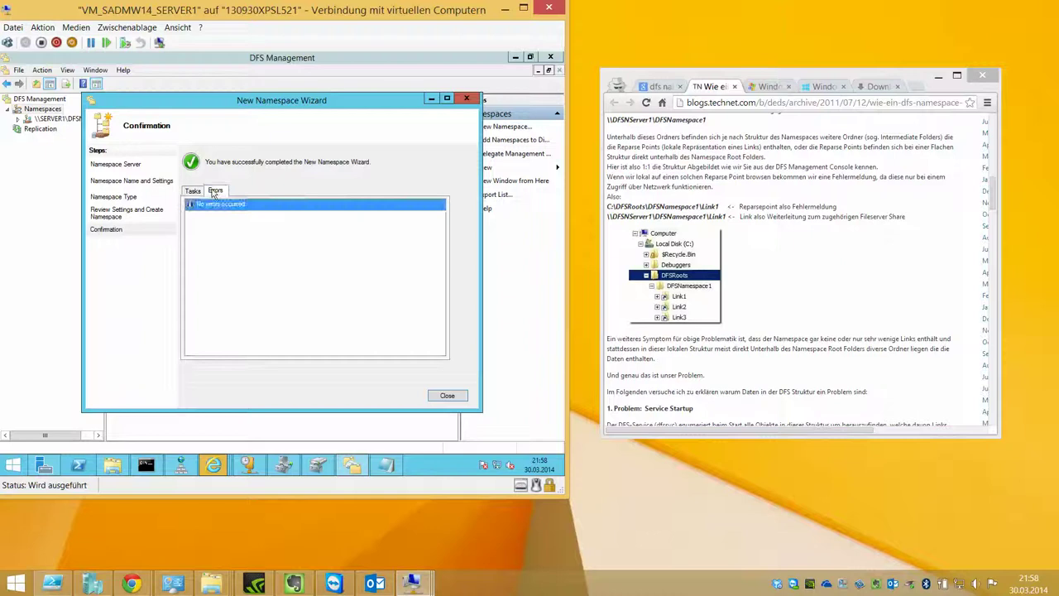
left_click(192, 191)
left_click(447, 396)
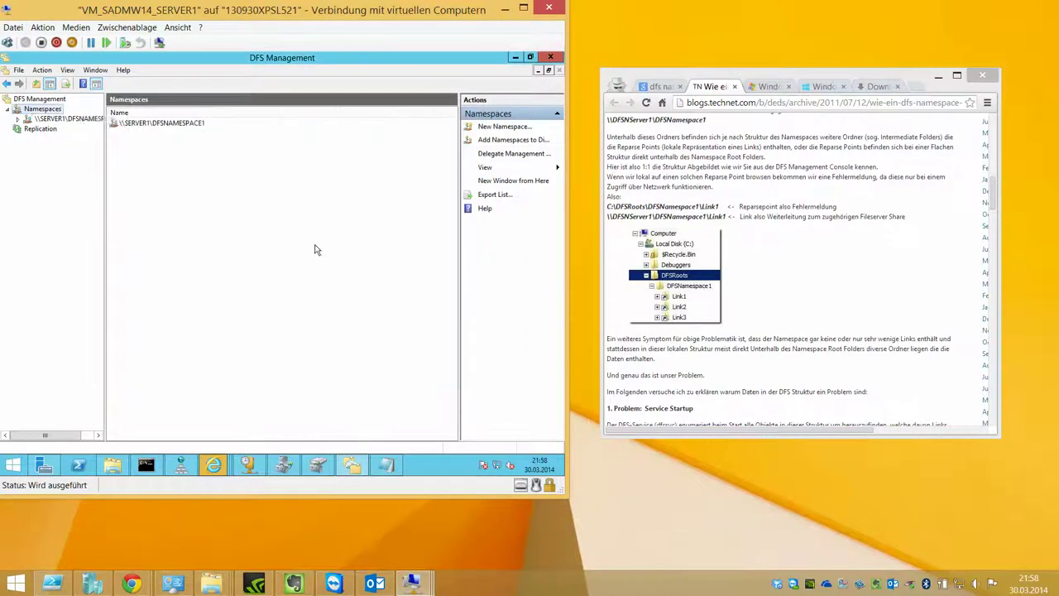
left_click(82, 122)
right_click(82, 122)
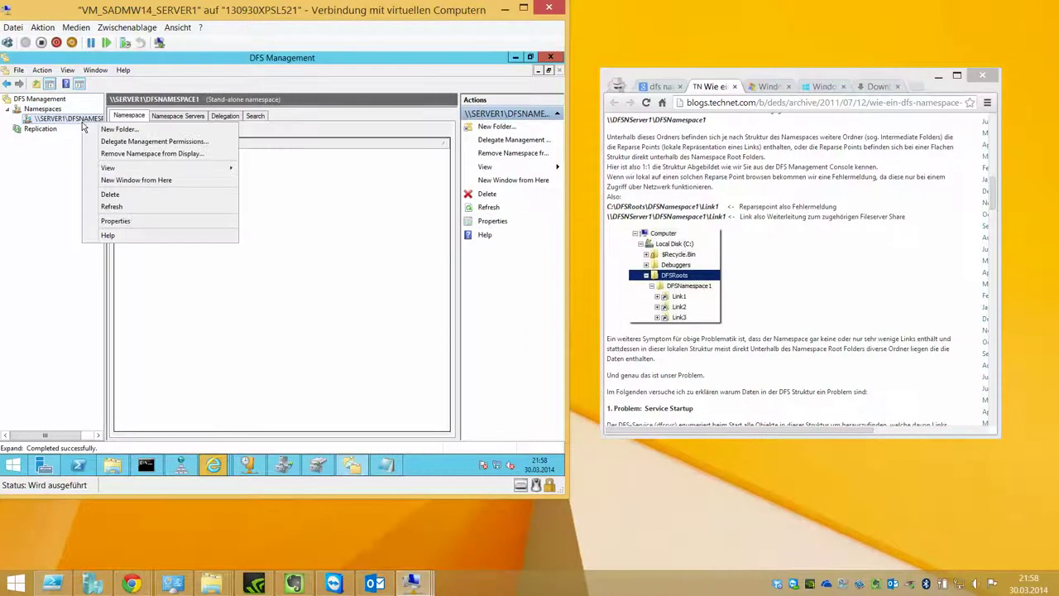
left_click(139, 221)
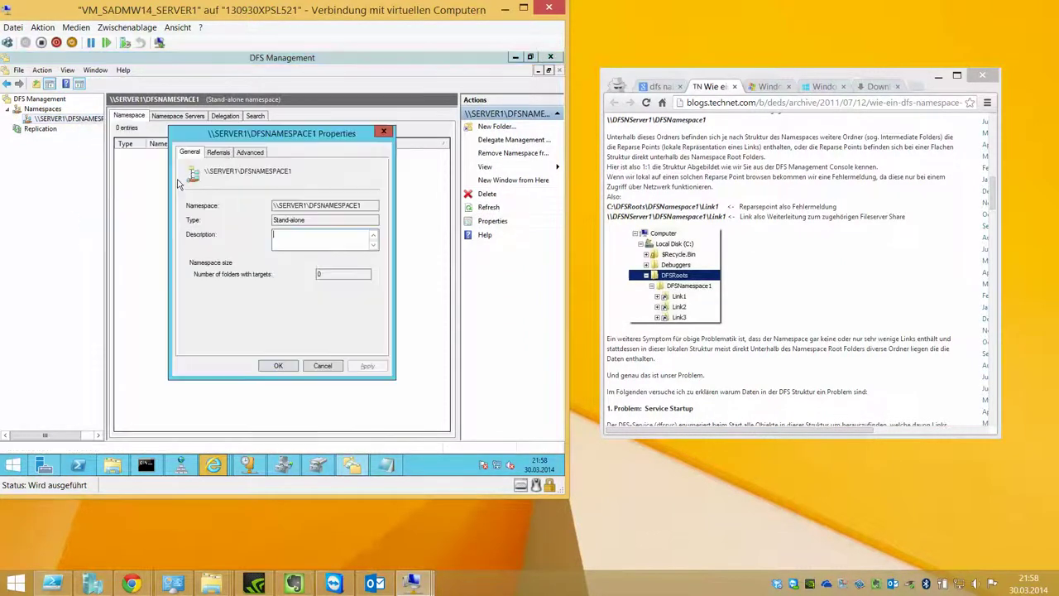
left_click(224, 154)
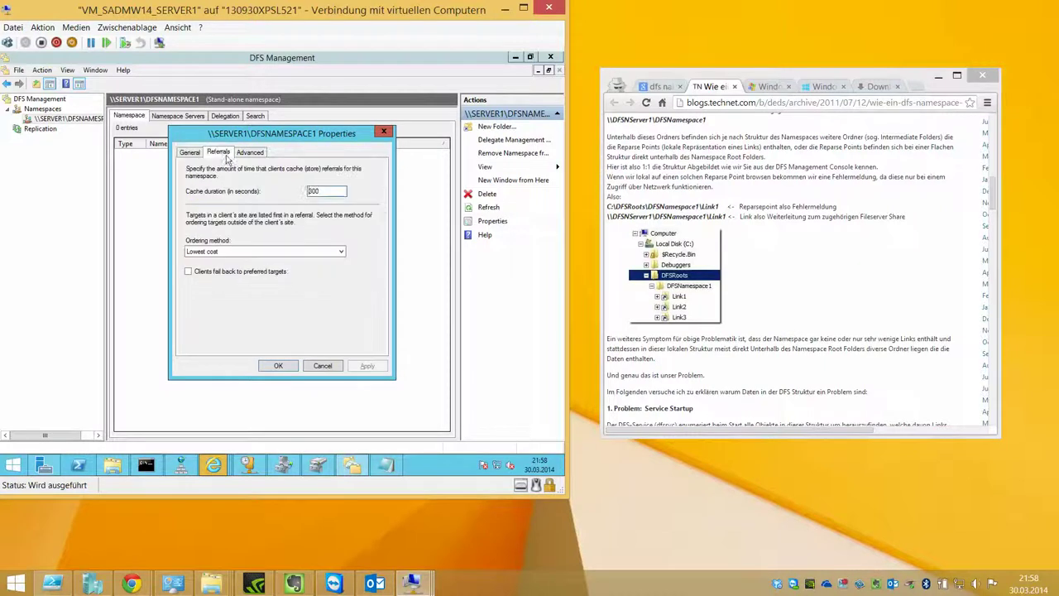
left_click(340, 253)
left_click(383, 238)
left_click(252, 153)
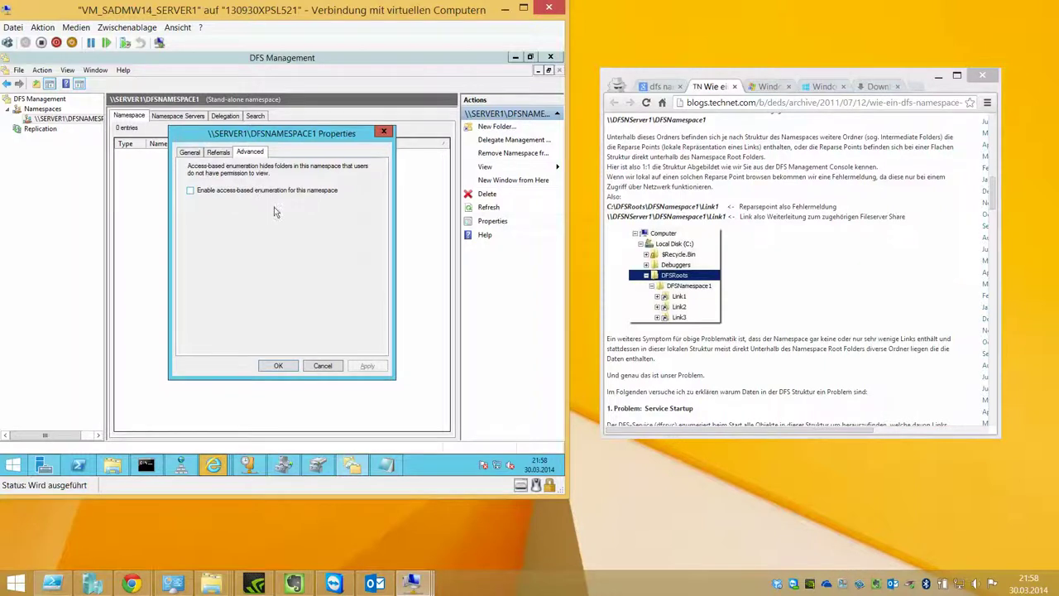
left_click(335, 367)
right_click(176, 187)
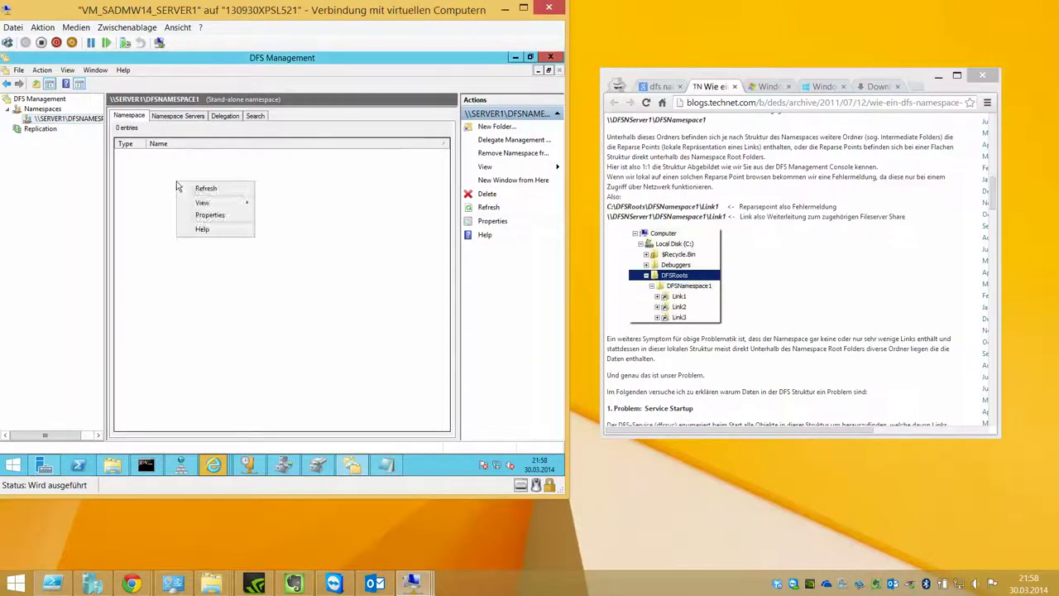
left_click(172, 180)
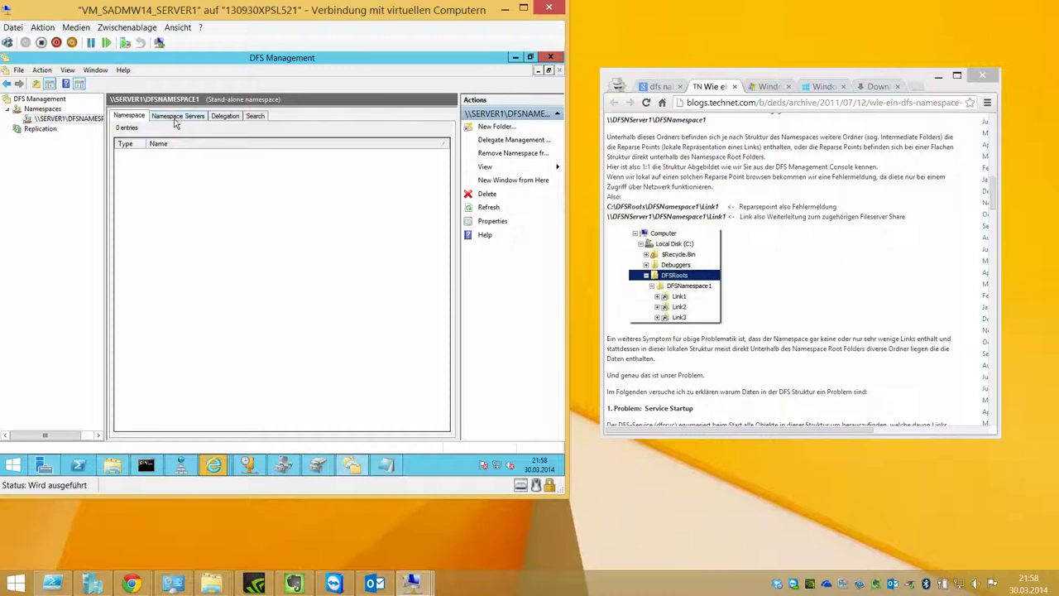
left_click(176, 117)
double_click(197, 155)
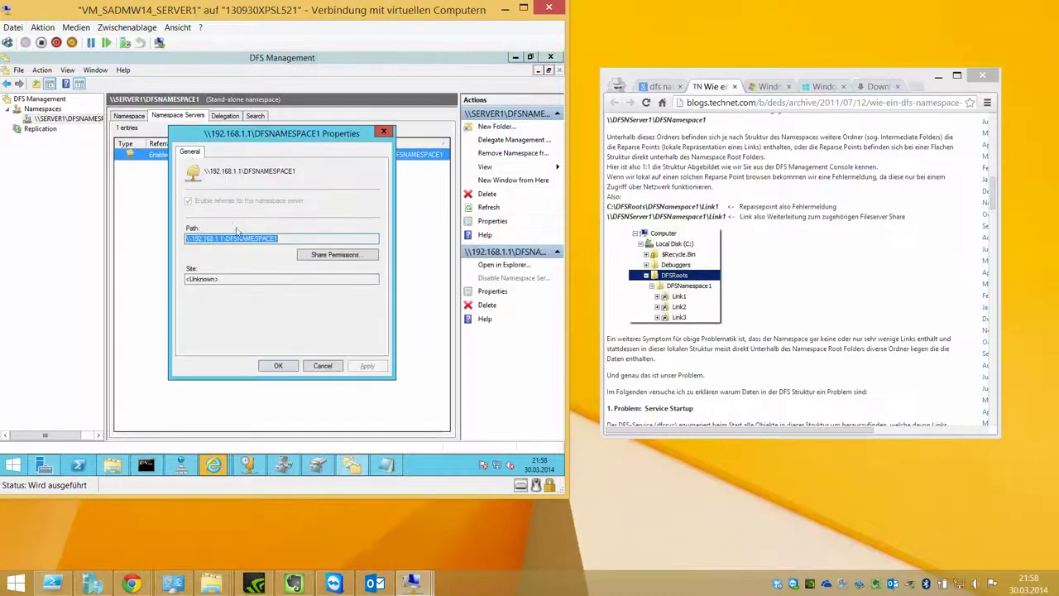
left_click(336, 254)
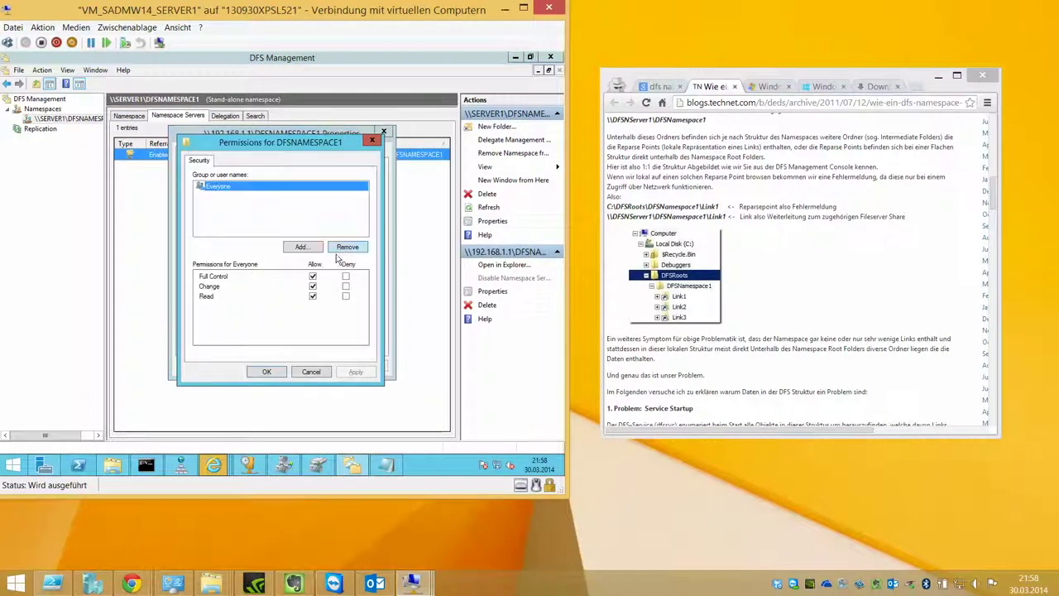
left_click(310, 372)
left_click(319, 365)
left_click(225, 116)
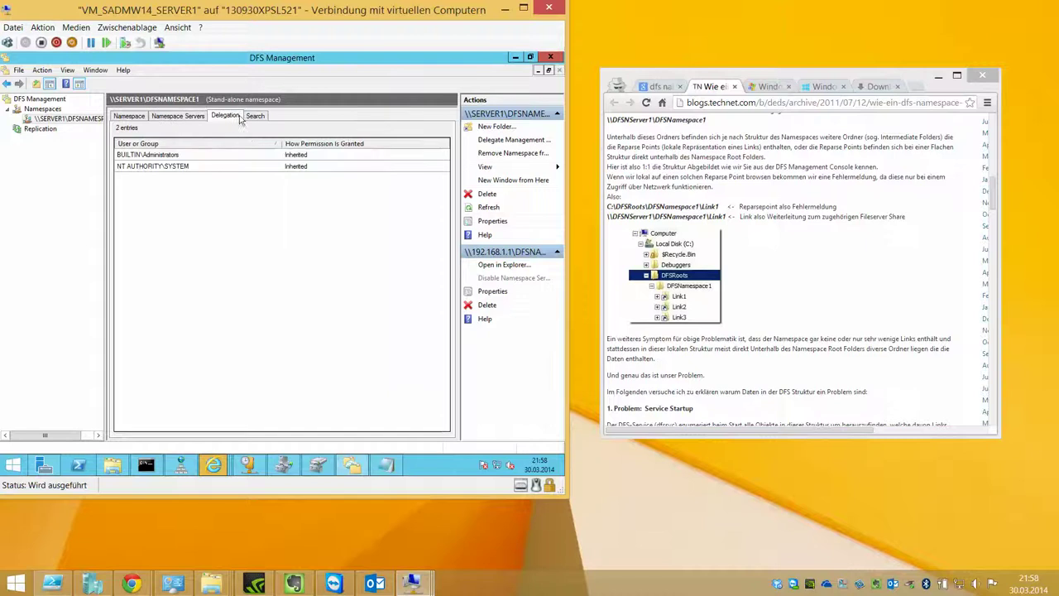
left_click(225, 155)
left_click(220, 166)
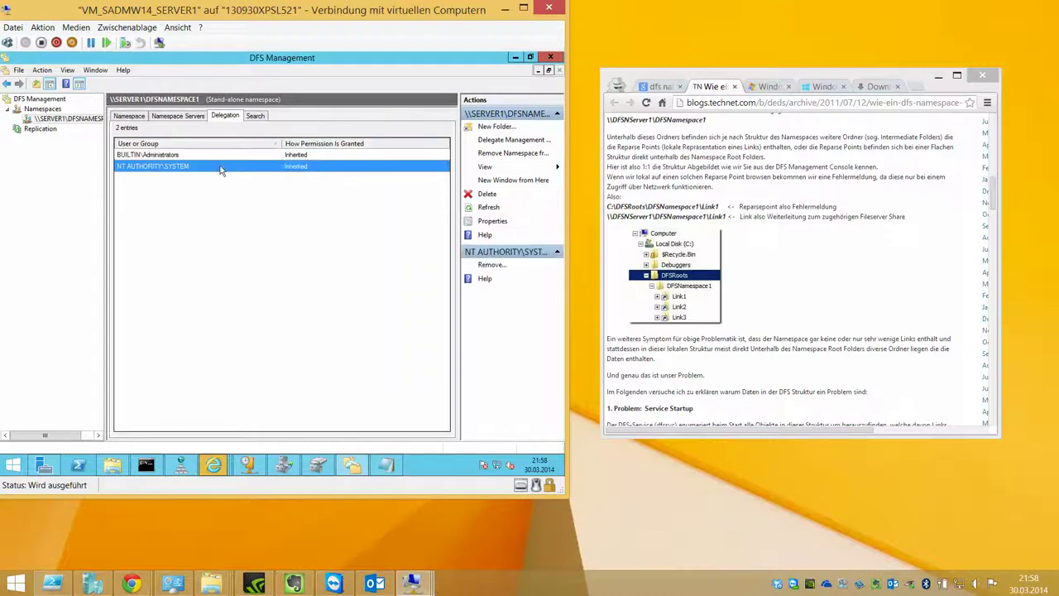
right_click(220, 158)
key("Escape")
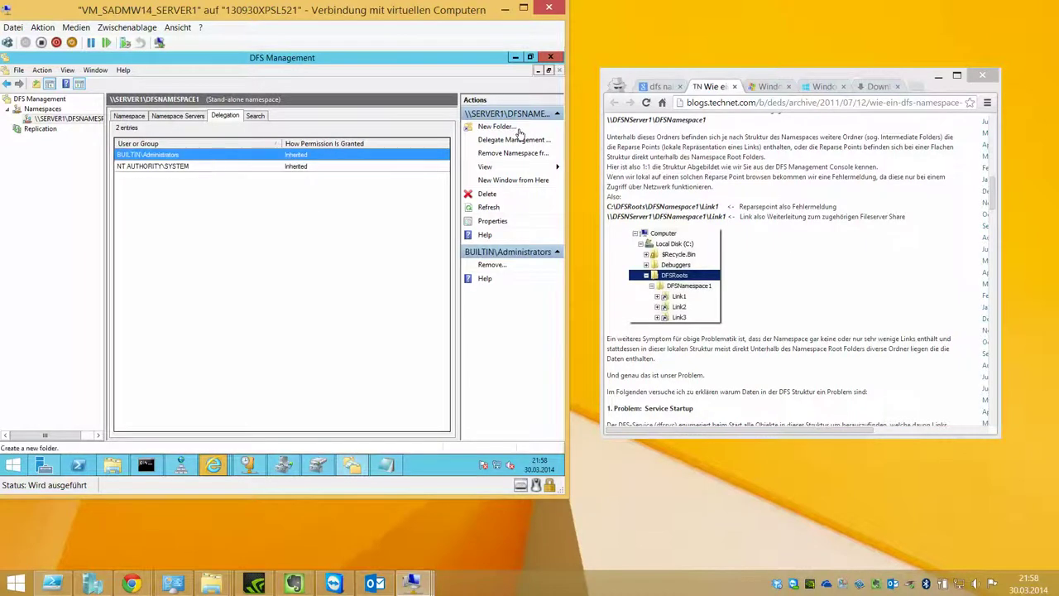
left_click(257, 116)
left_click(192, 116)
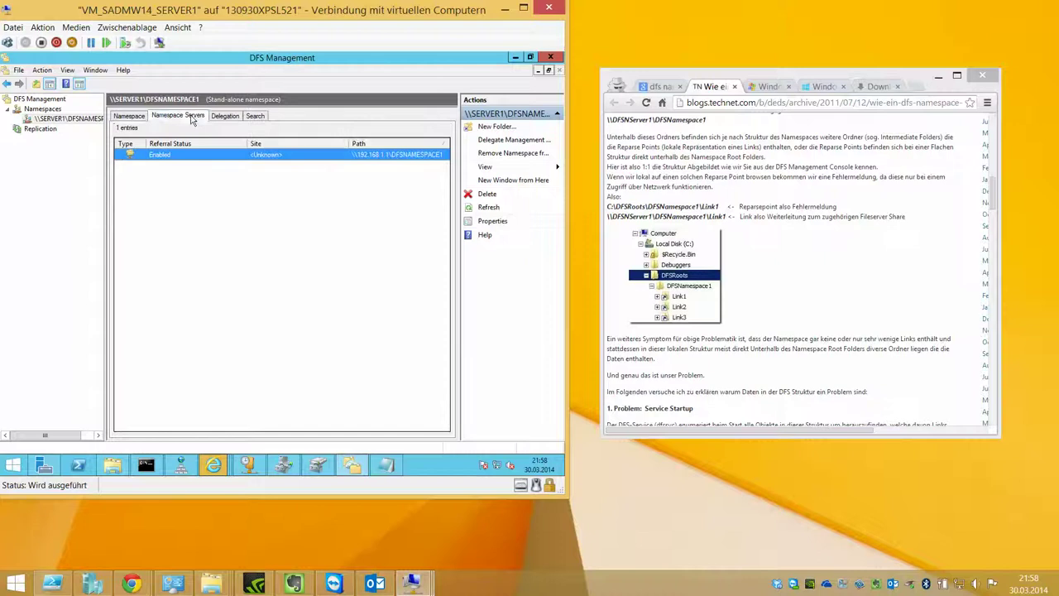
left_click(140, 117)
right_click(153, 171)
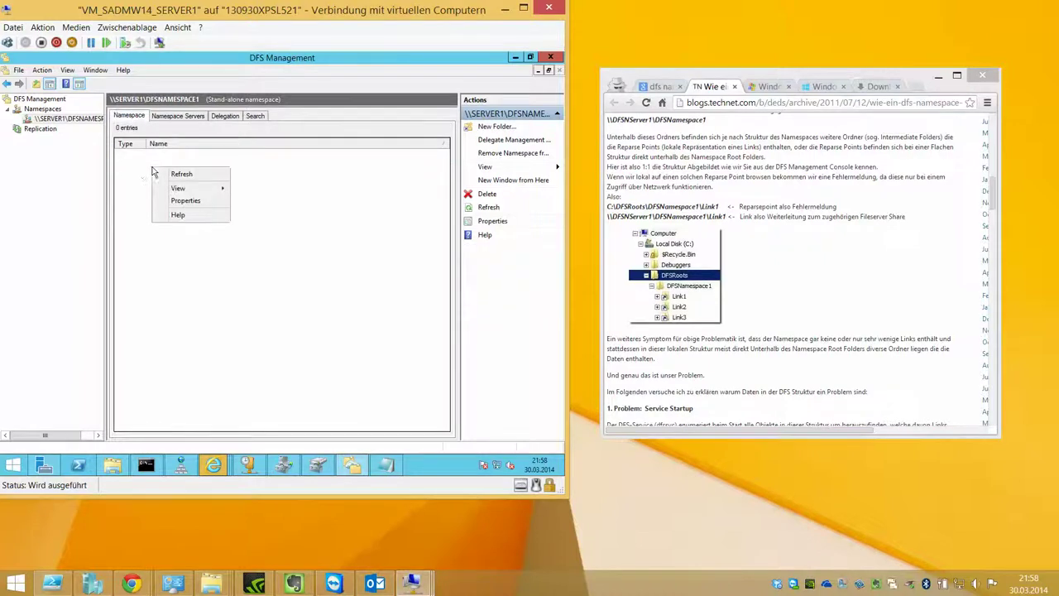
left_click(91, 158)
left_click(55, 130)
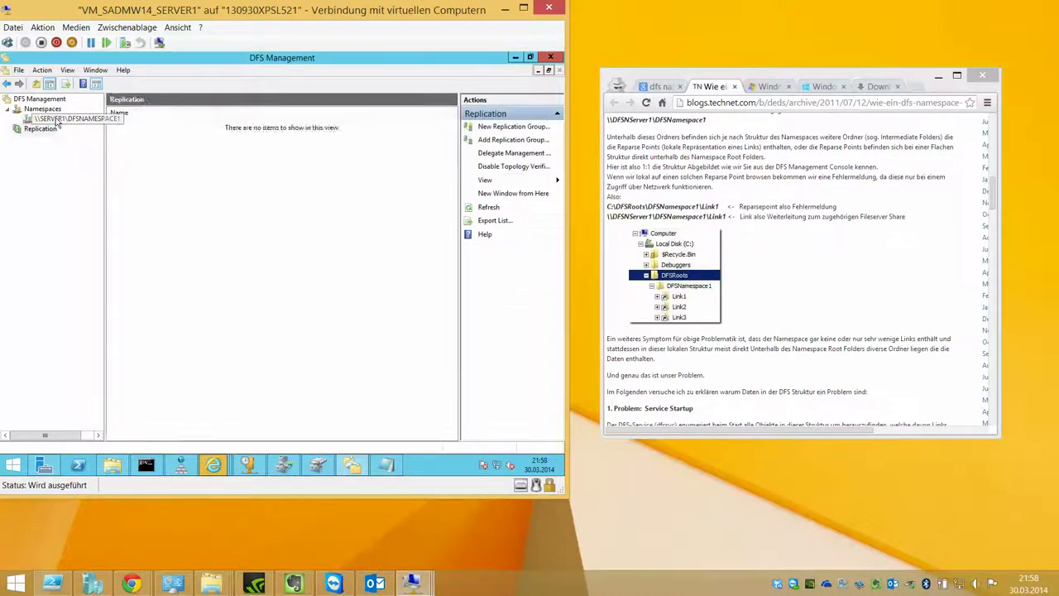
left_click(56, 120)
right_click(57, 120)
Step: Start a new namespace folder named DFS_DATENAUSTAUSCH
left_click(89, 125)
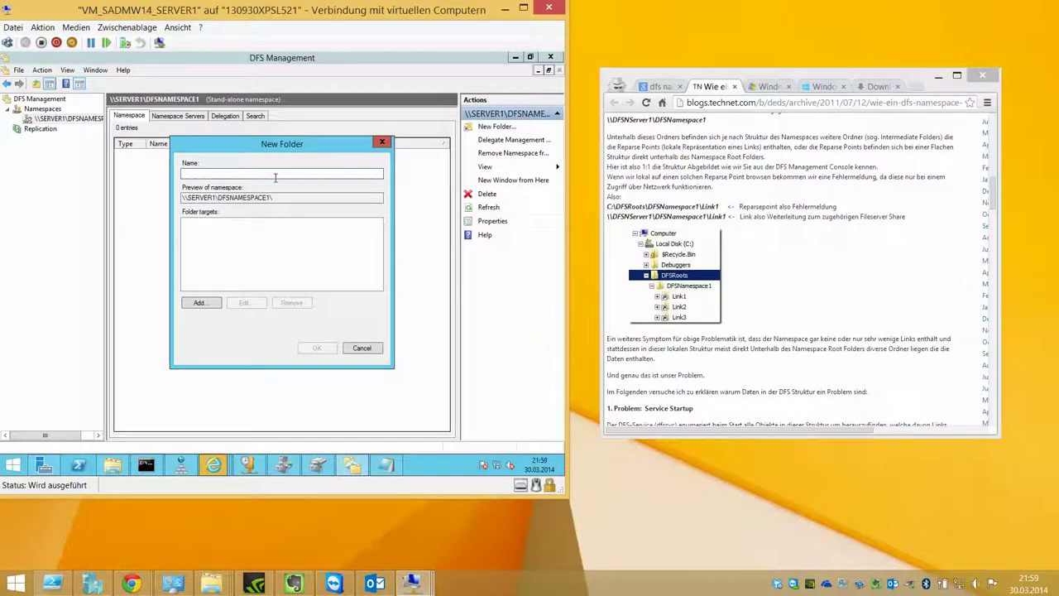
type("DA")
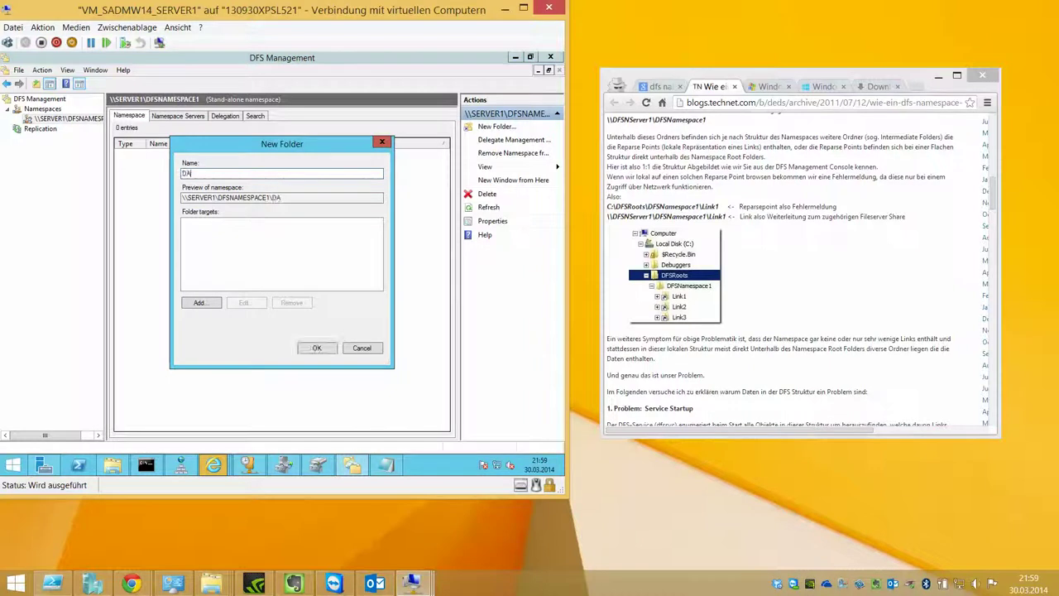
type("TENAUSTAU")
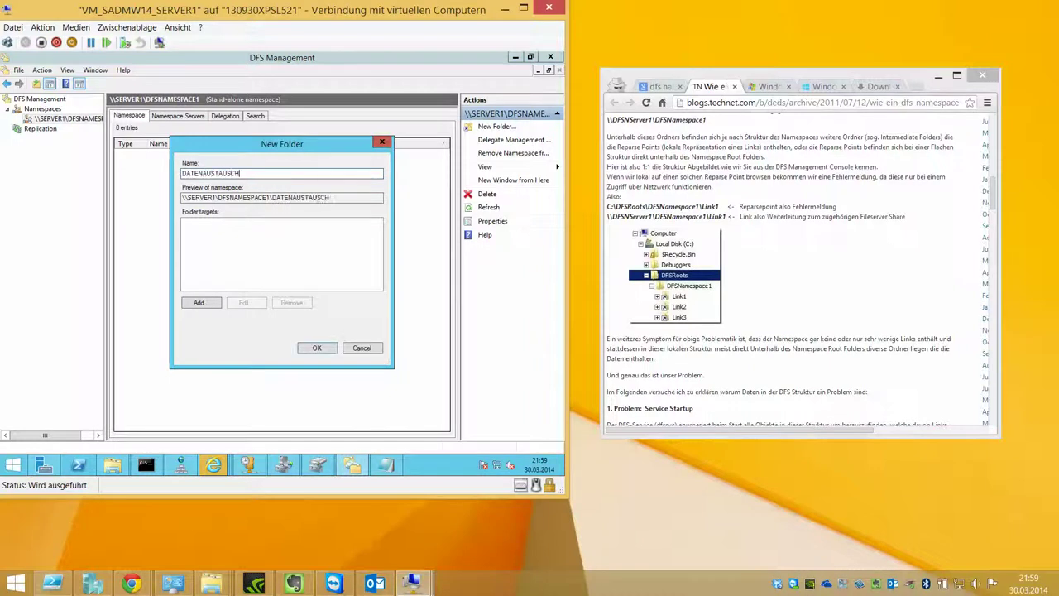
type("SC")
key("BackSpace")
key("BackSpace")
key("BackSpace")
key("BackSpace")
key("BackSpace")
key("BackSpace")
key("BackSpace")
key("BackSpace")
key("BackSpace")
key("BackSpace")
key("BackSpace")
key("BackSpace")
key("BackSpace")
type("DFS_")
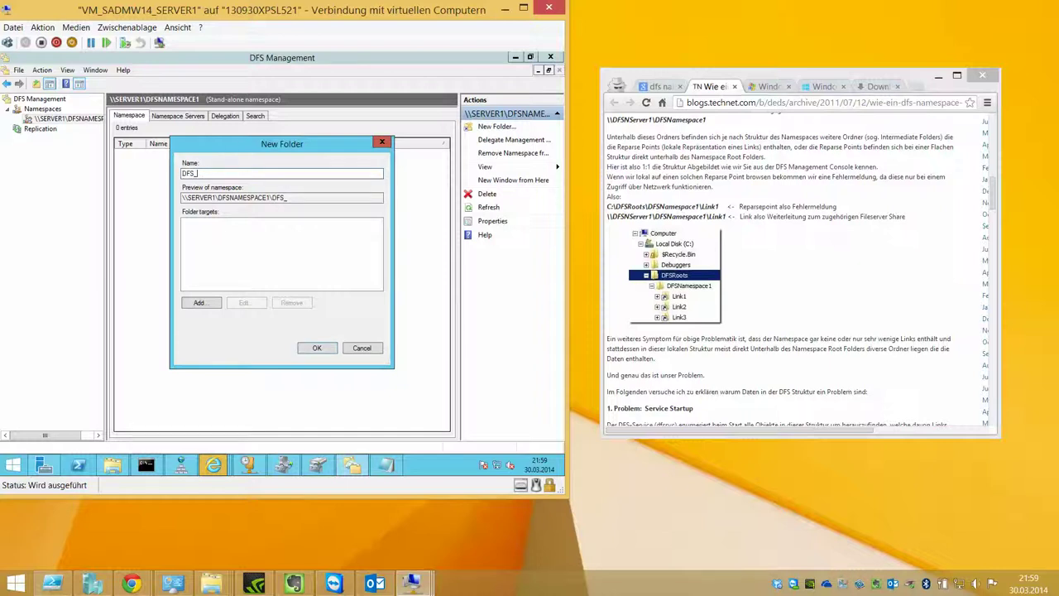
type("DATENAUSTAUSCH")
Step: Browse for a folder target, then begin a new share DFS_DATENAUSTAUSCHFOLDER1 on SERVER1
left_click(206, 303)
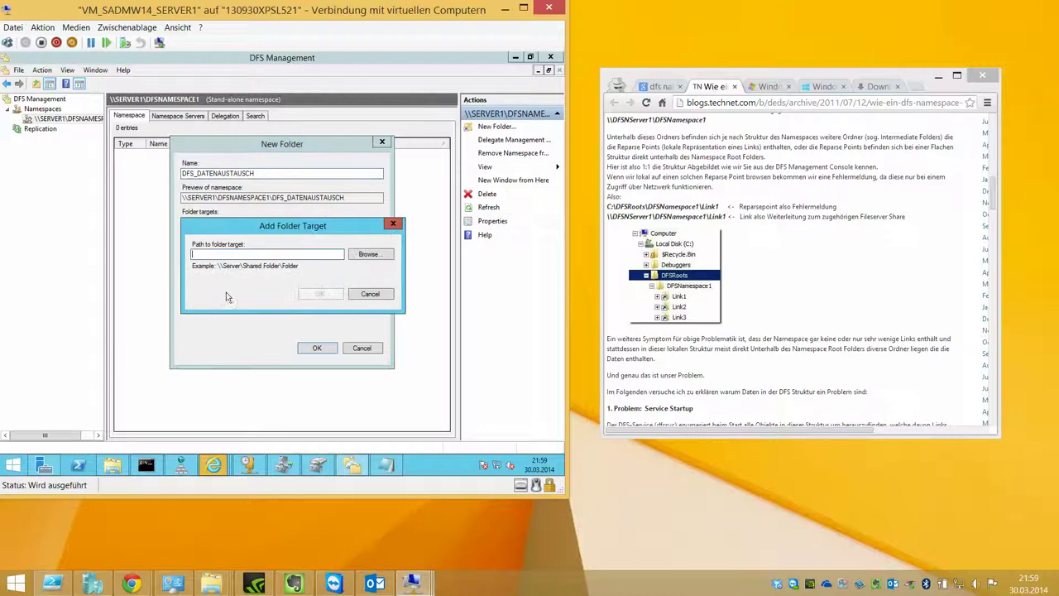
left_click(369, 255)
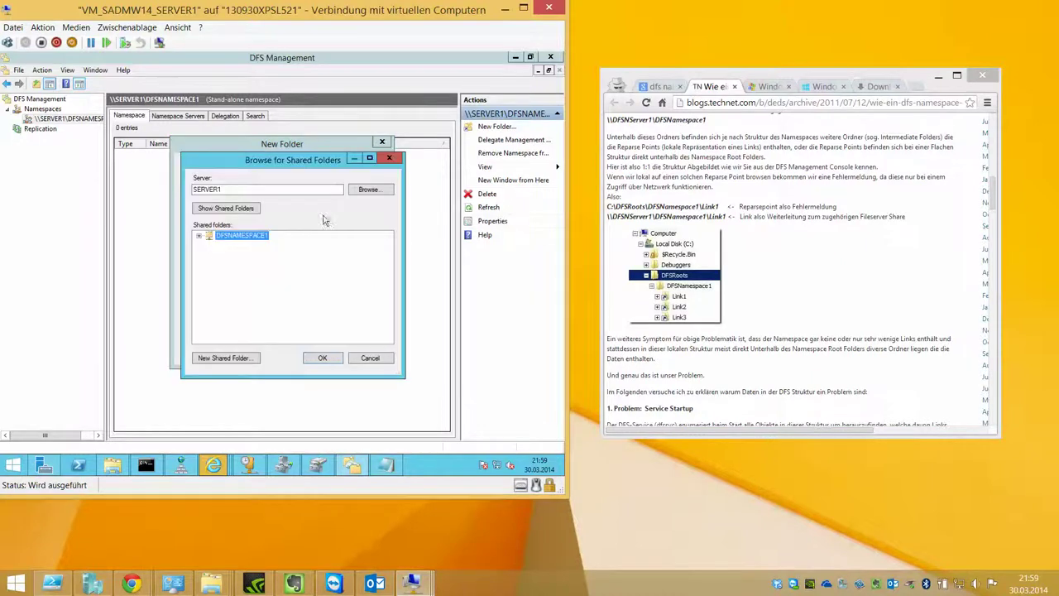
double_click(216, 238)
left_click(374, 255)
left_click(241, 357)
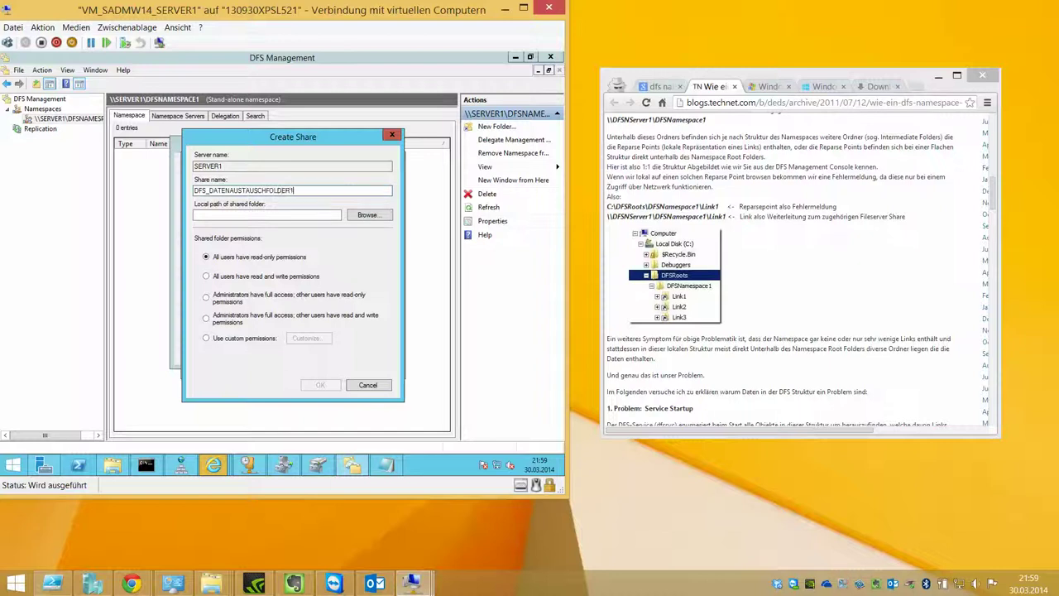
Step: Set the share's local path to a new folder D:\DATENAUSTAUSCHFOLDER1
left_click(368, 216)
left_click(229, 240)
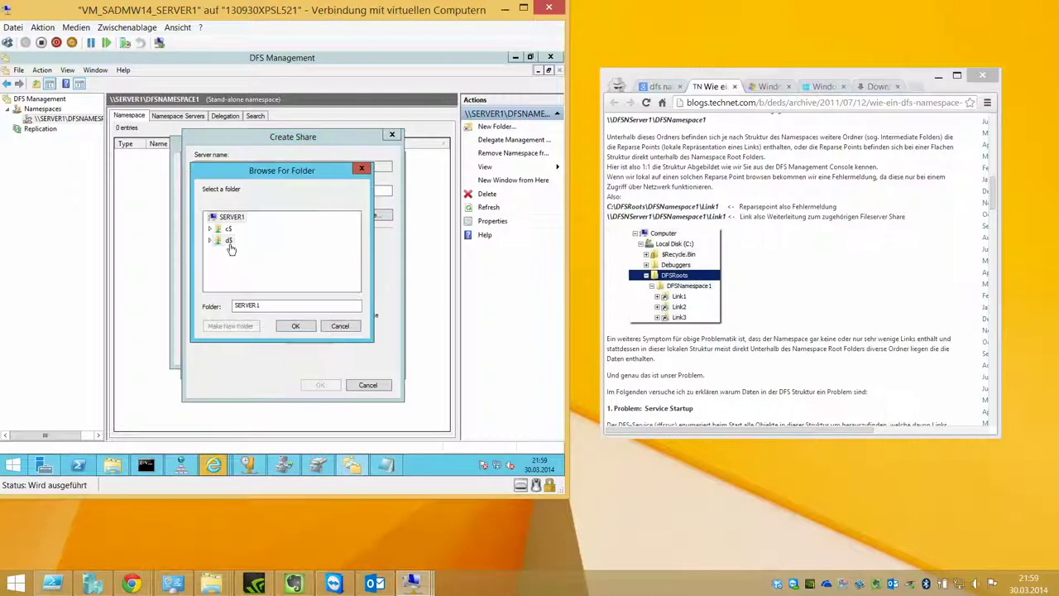
left_click(210, 241)
left_click(240, 263)
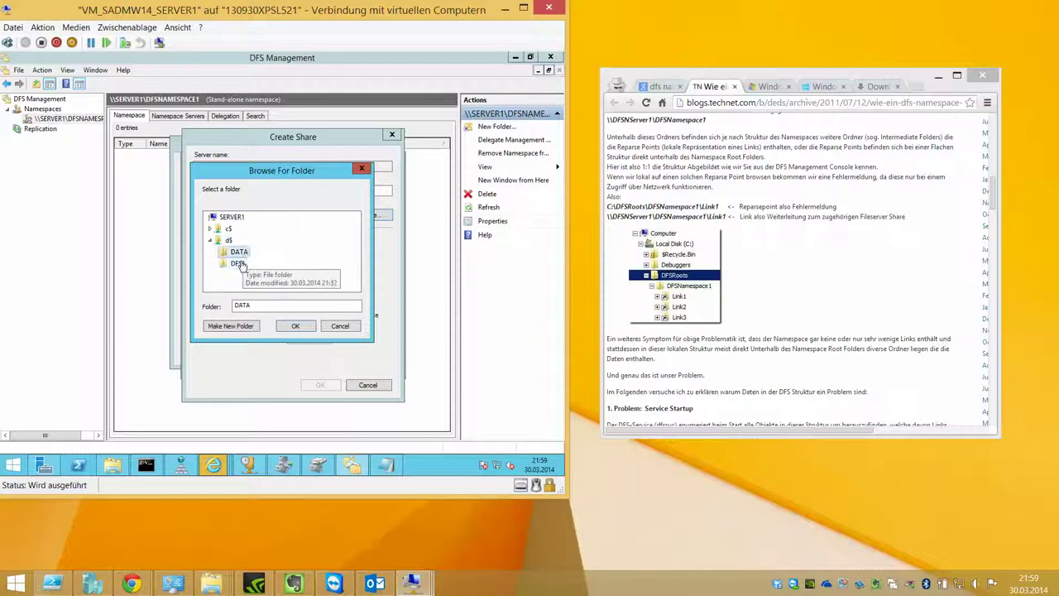
left_click(222, 241)
left_click(252, 325)
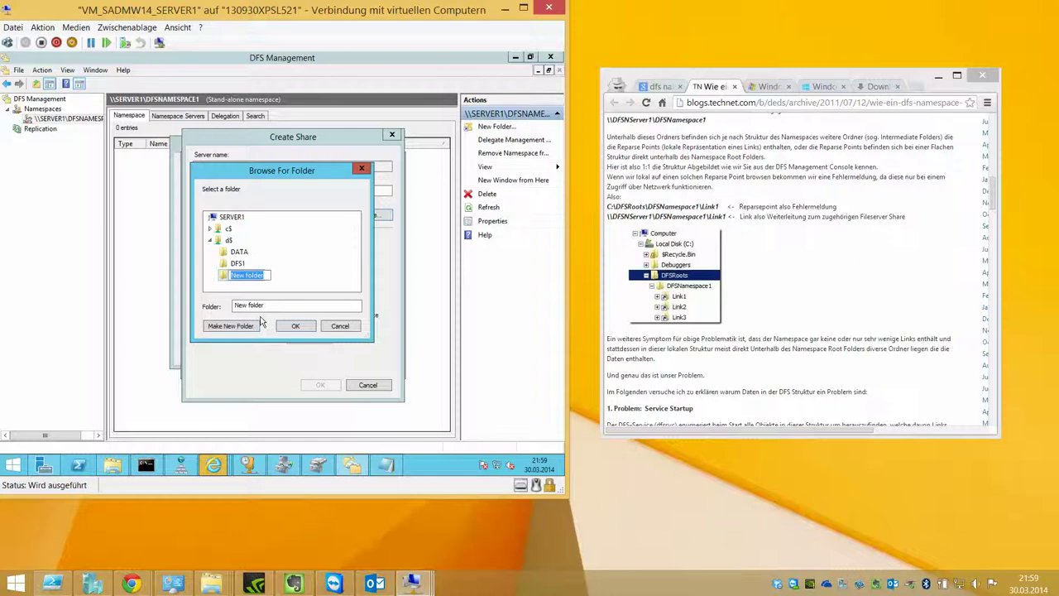
type("DATENAUSTAUSCHFOLDER1")
key("Return")
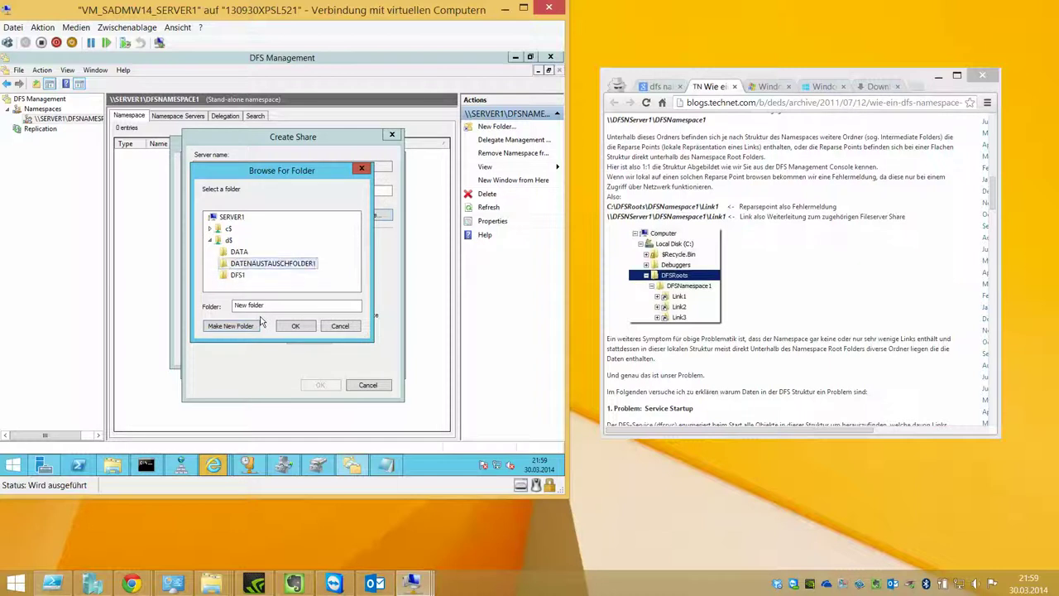
left_click(284, 327)
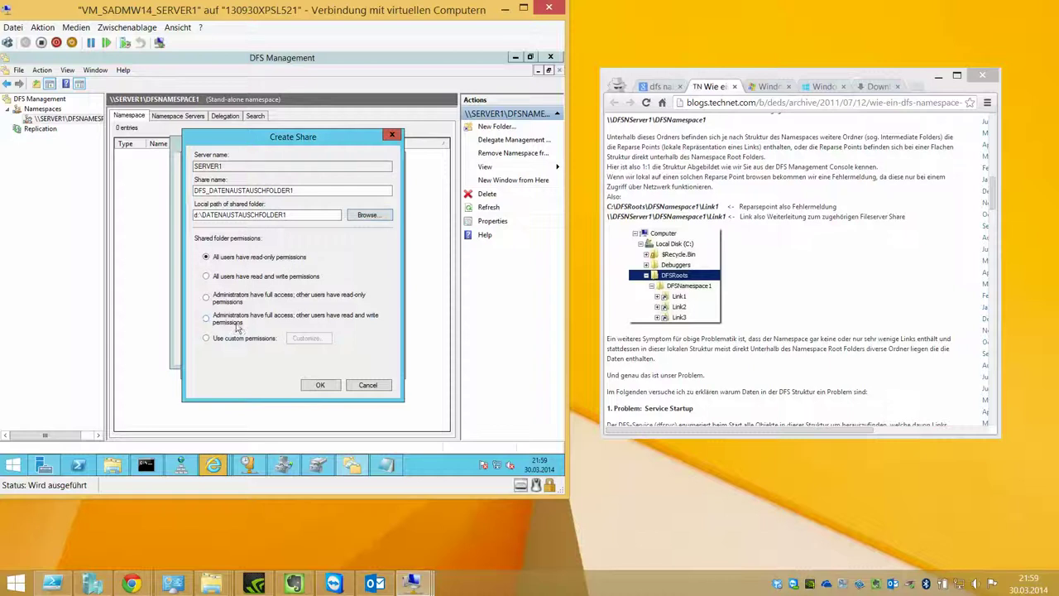
Step: Give the share custom permissions for Everyone and create it
left_click(266, 341)
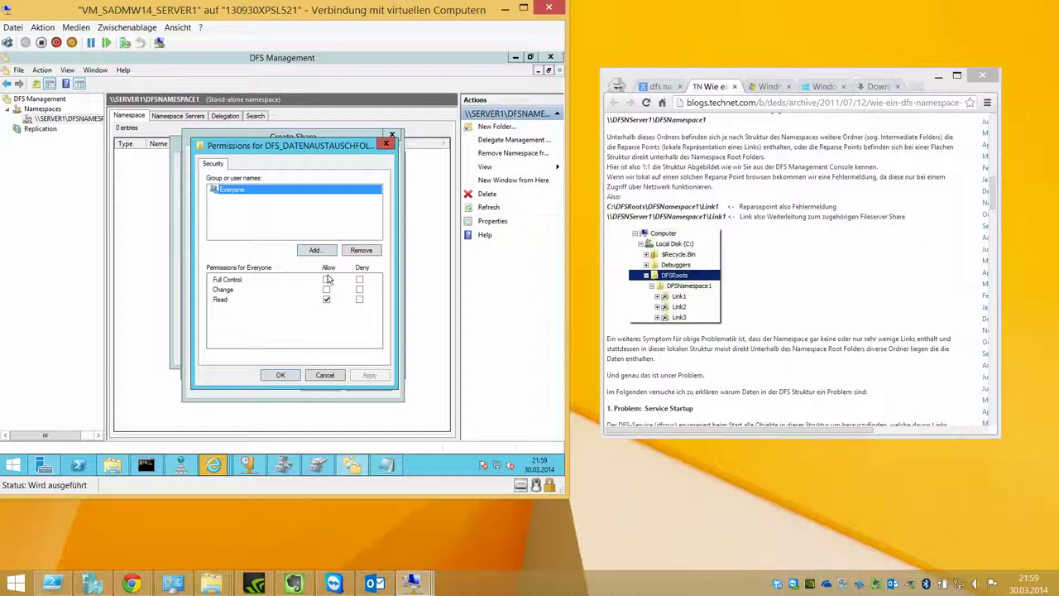
left_click(327, 279)
left_click(280, 375)
left_click(322, 386)
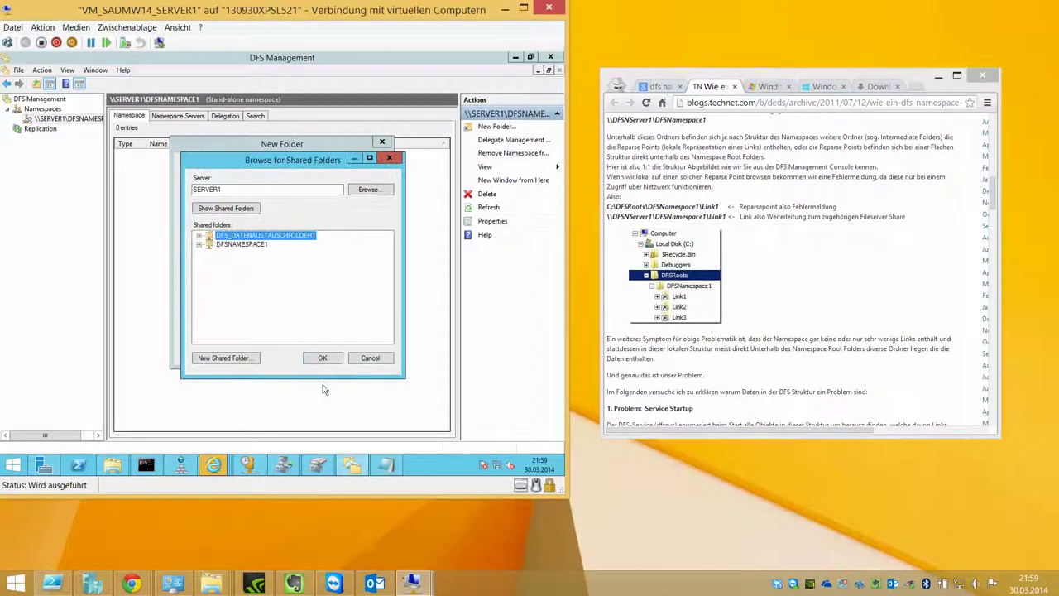
Step: Create the DFS_DATENAUSTAUSCH folder without a folder target and open it
double_click(240, 246)
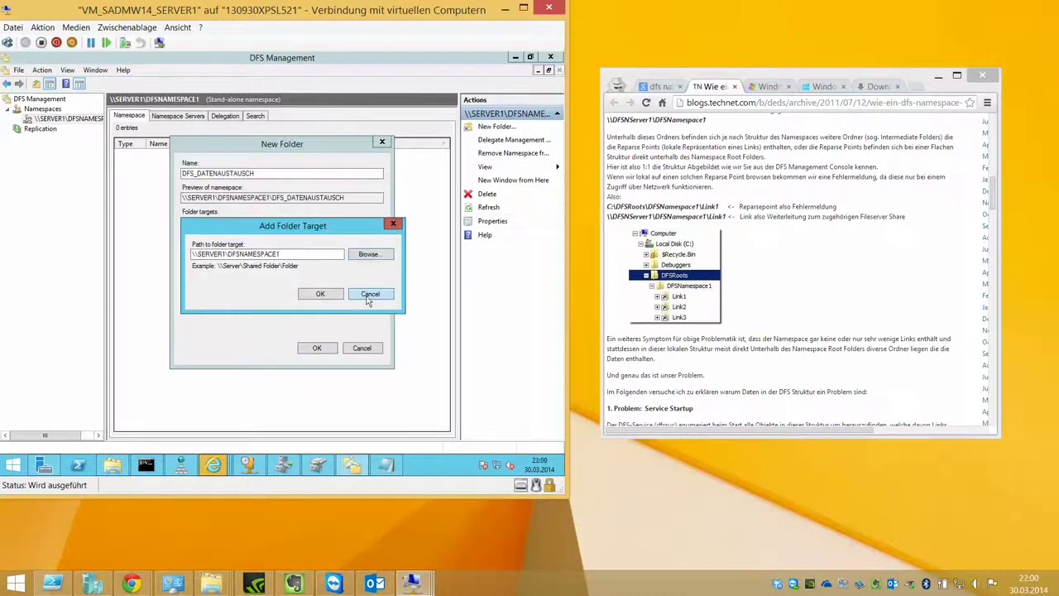
left_click(366, 292)
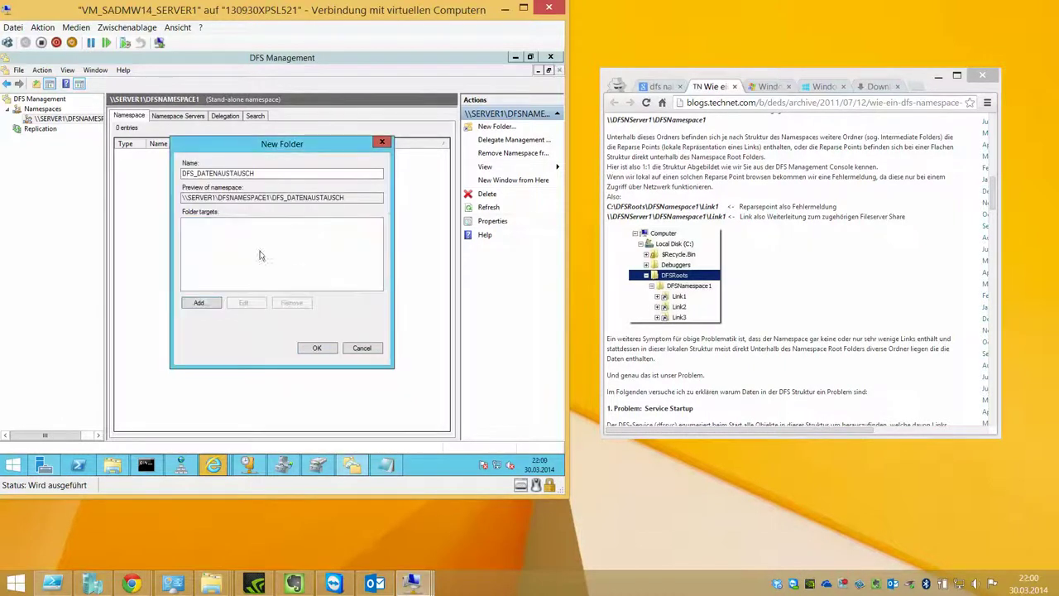
left_click(206, 302)
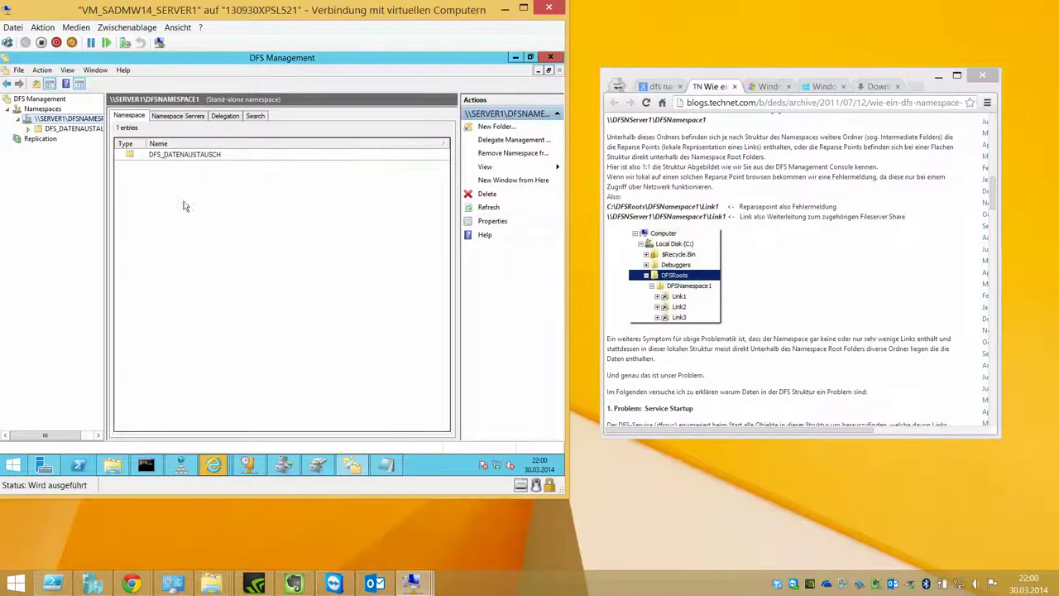
double_click(163, 158)
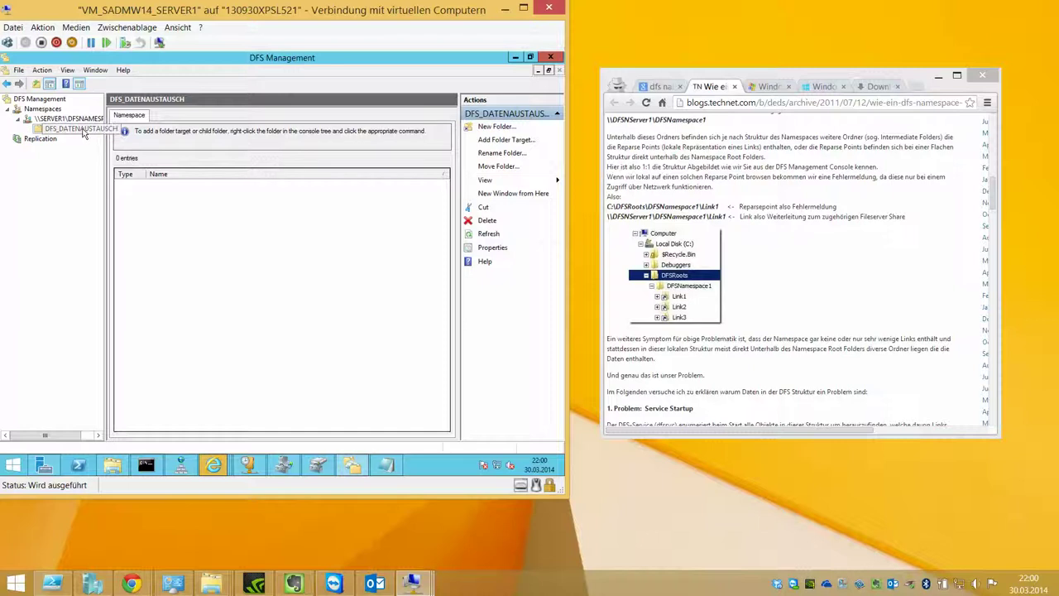
Step: Review the DFSNAMESPACE1 actions, then open a file browser on the server
left_click(27, 119)
right_click(80, 121)
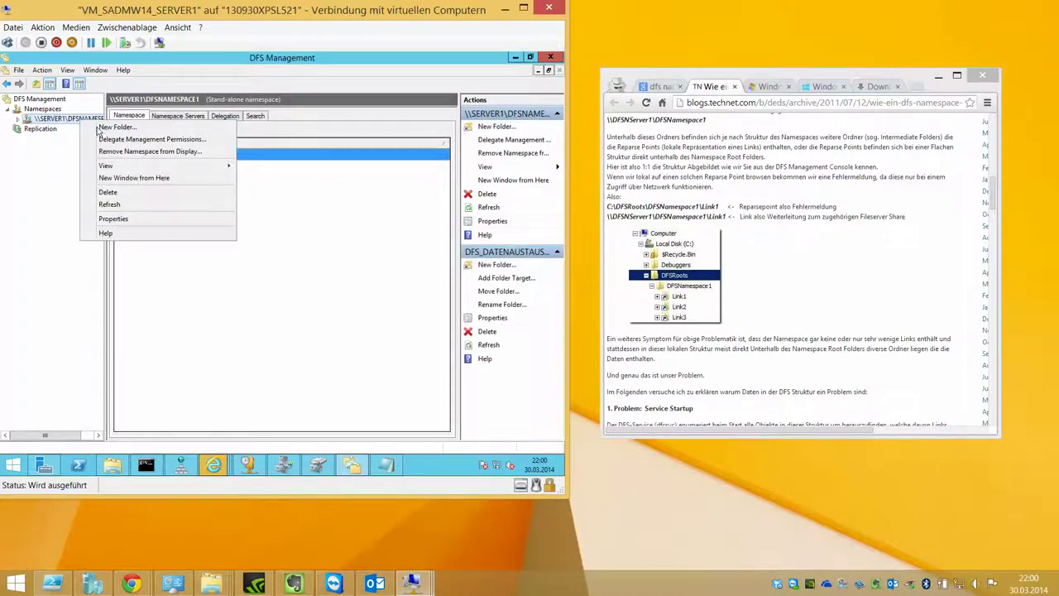
left_click(362, 246)
left_click(113, 465)
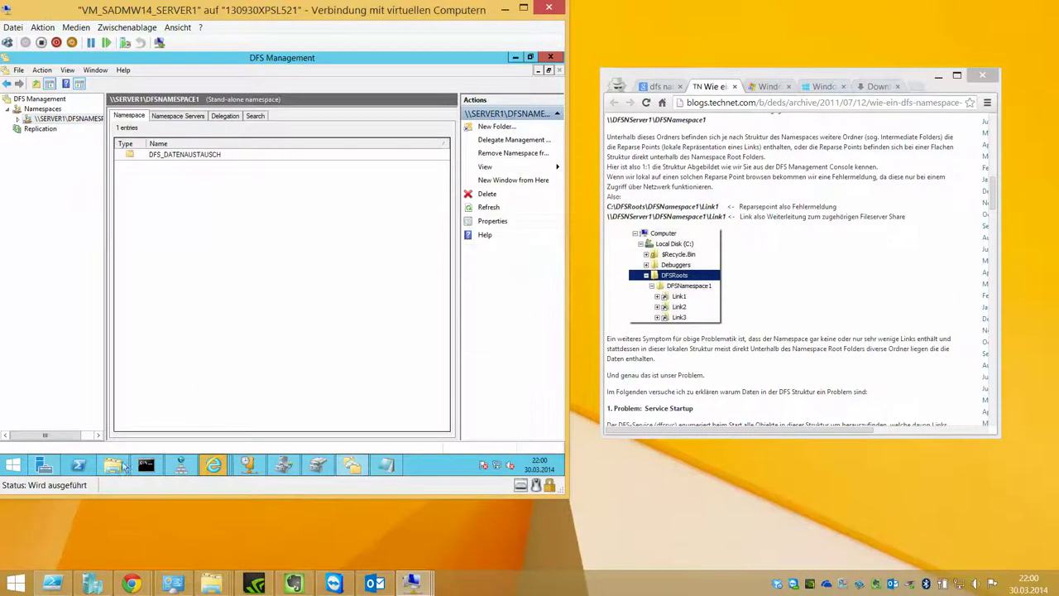
Step: Create and open an empty DFS2 folder in C:\AAA_DATEN
left_click(92, 87)
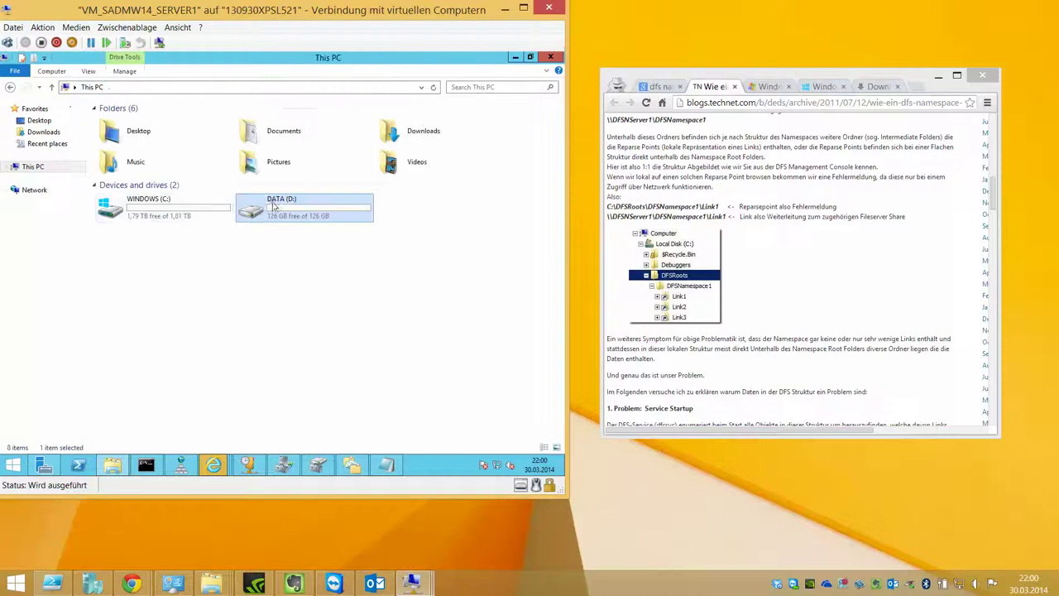
left_click(204, 201)
double_click(205, 201)
double_click(249, 121)
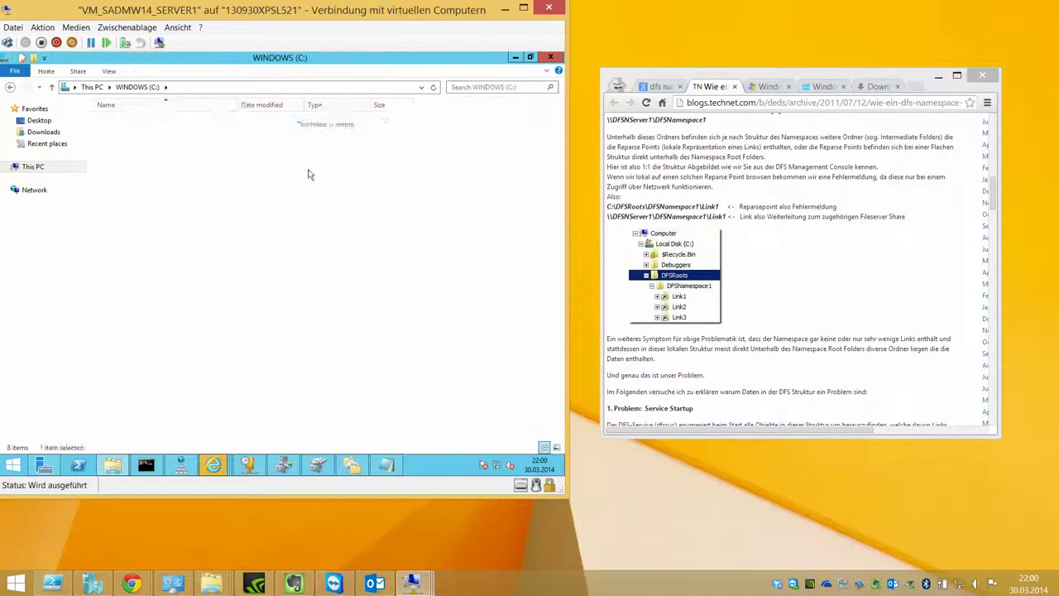
key("ctrl+shift+n")
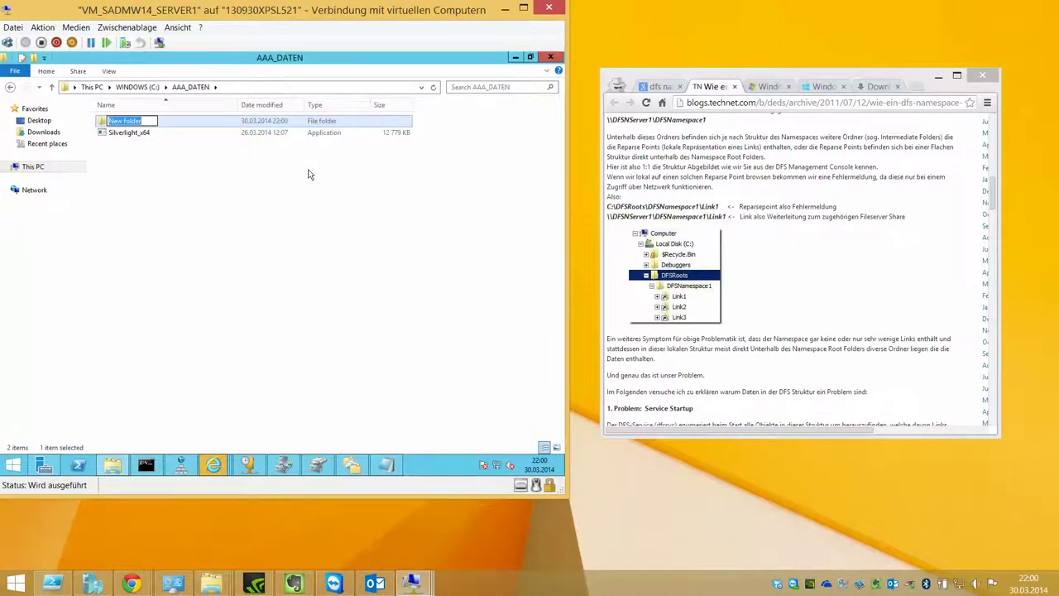
type("DFS2")
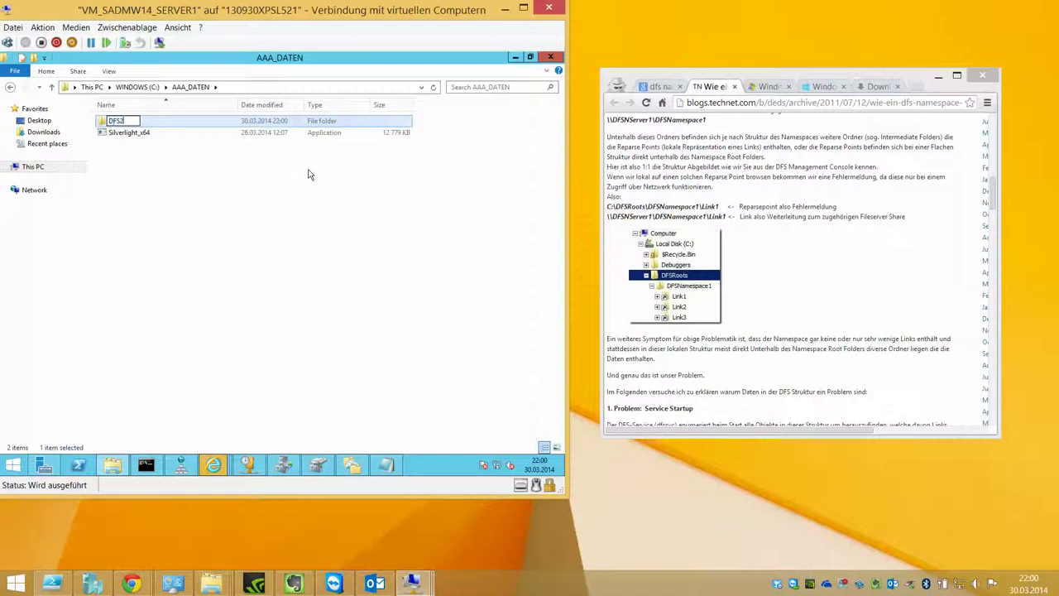
key("Return")
double_click(337, 122)
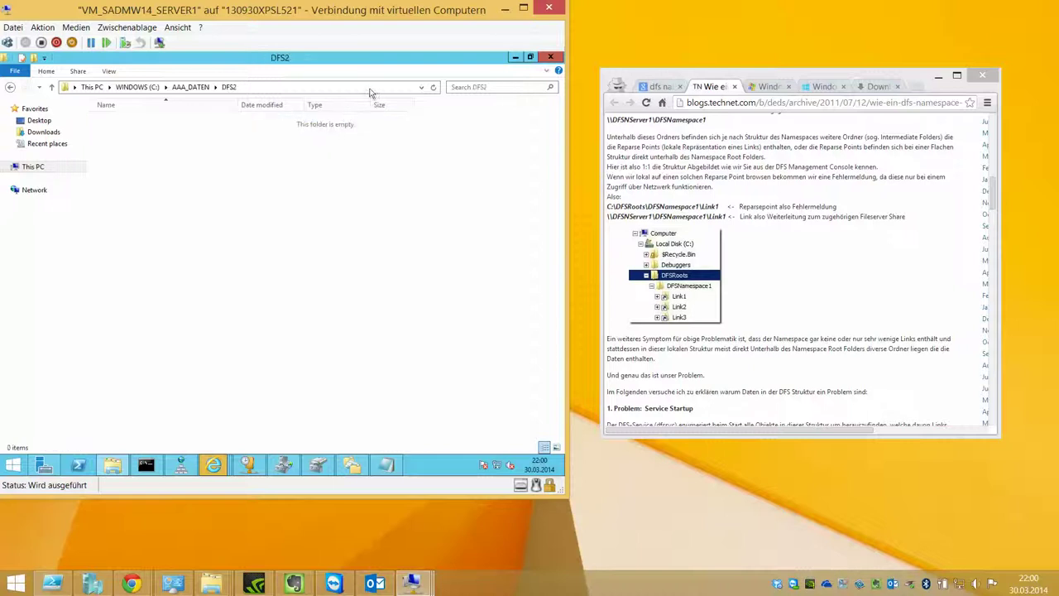
Step: Start a new folder in the DFSNAMESPACE1 namespace and name it AUSTAUSCH2
left_click(515, 58)
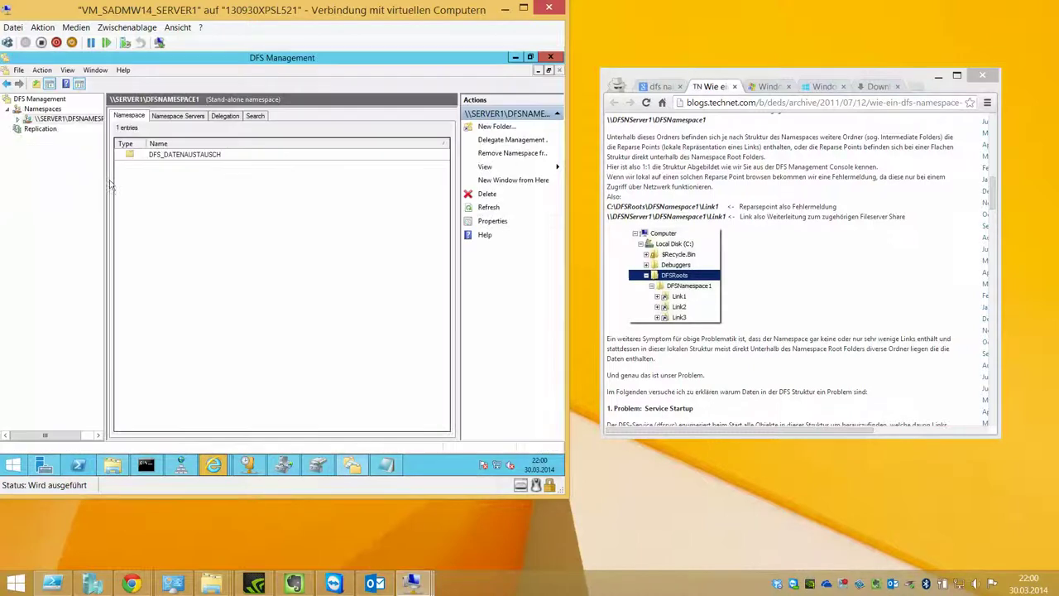
right_click(29, 122)
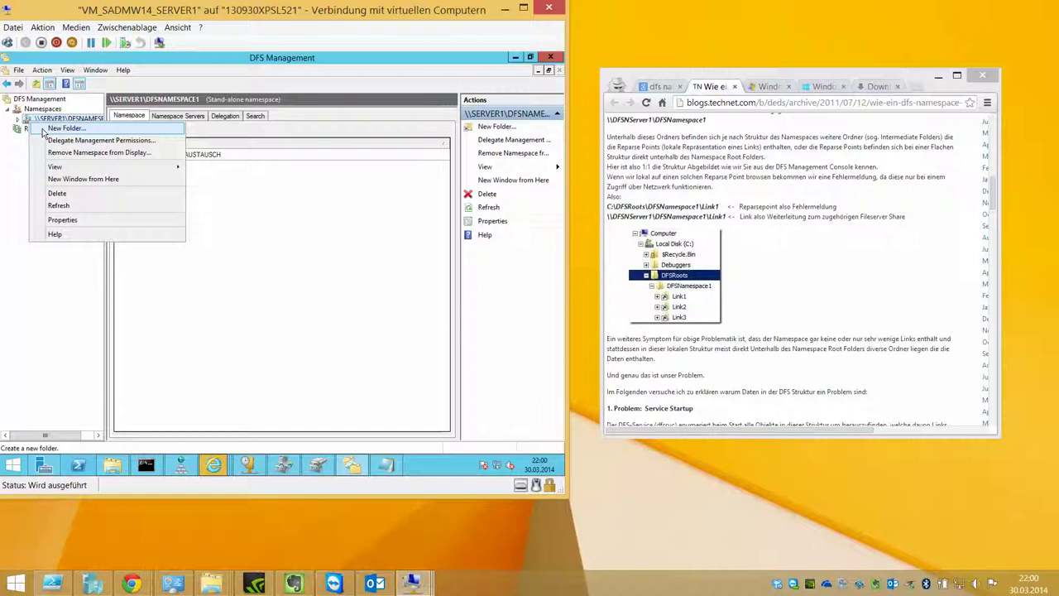
left_click(45, 133)
type("C:\\AAA_DATEN\\DFS2")
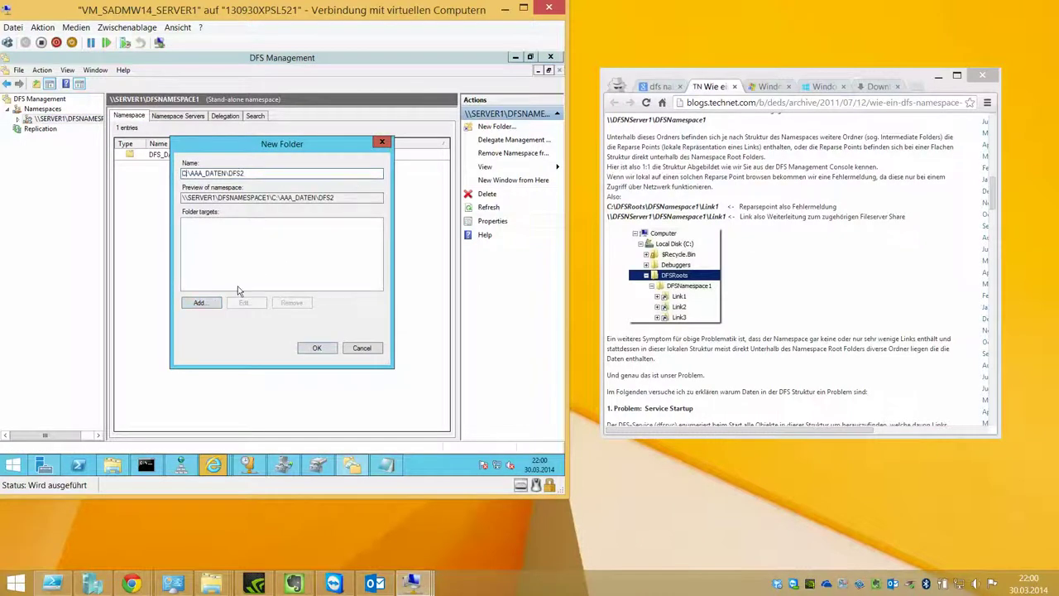
key("Delete")
key("Delete")
key("Delete")
key("Delete")
key("Delete")
key("Delete")
key("Delete")
key("Delete")
key("Delete")
key("Delete")
key("Delete")
key("Delete")
key("Delete")
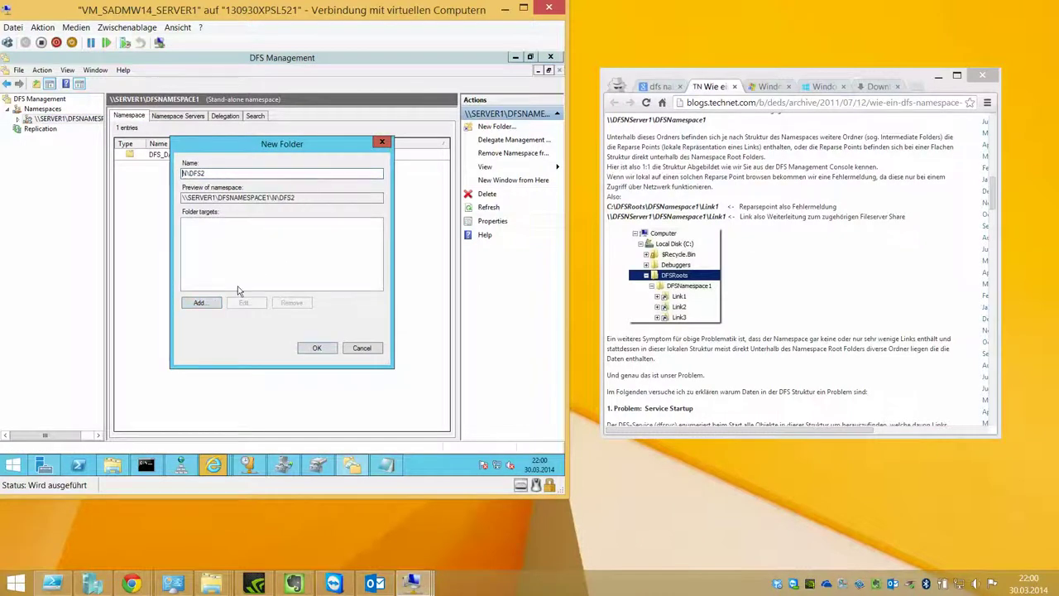
key("Delete")
key("Delete")
key("Delete")
key("Delete")
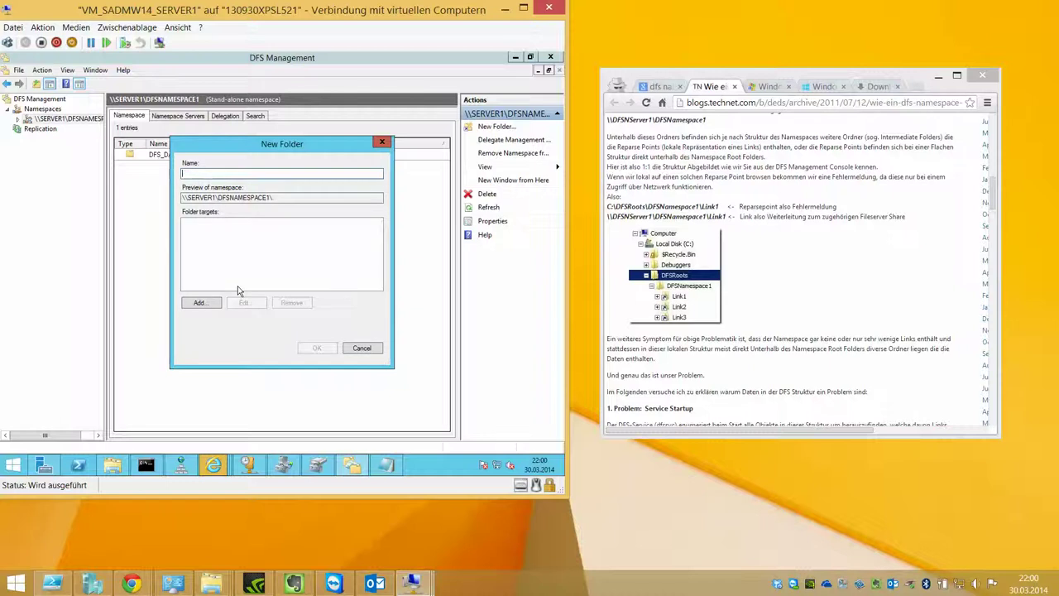
type("AUSTAUSCH2")
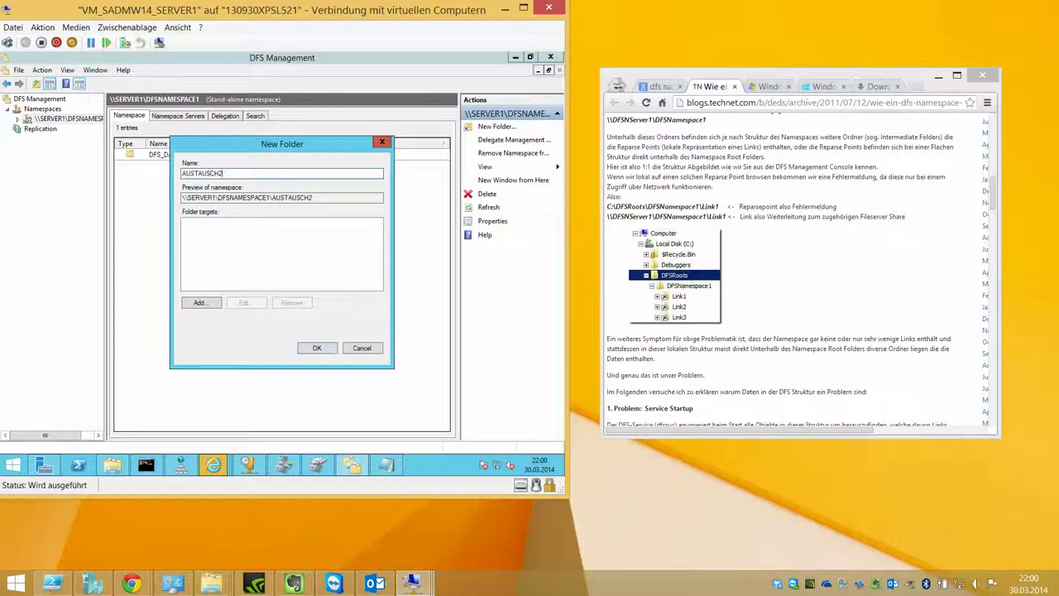
Step: Enter \\192.168.1.1\AAA_DATEN\DFS2 as the AUSTAUSCH2 folder target and confirm it
left_click(202, 303)
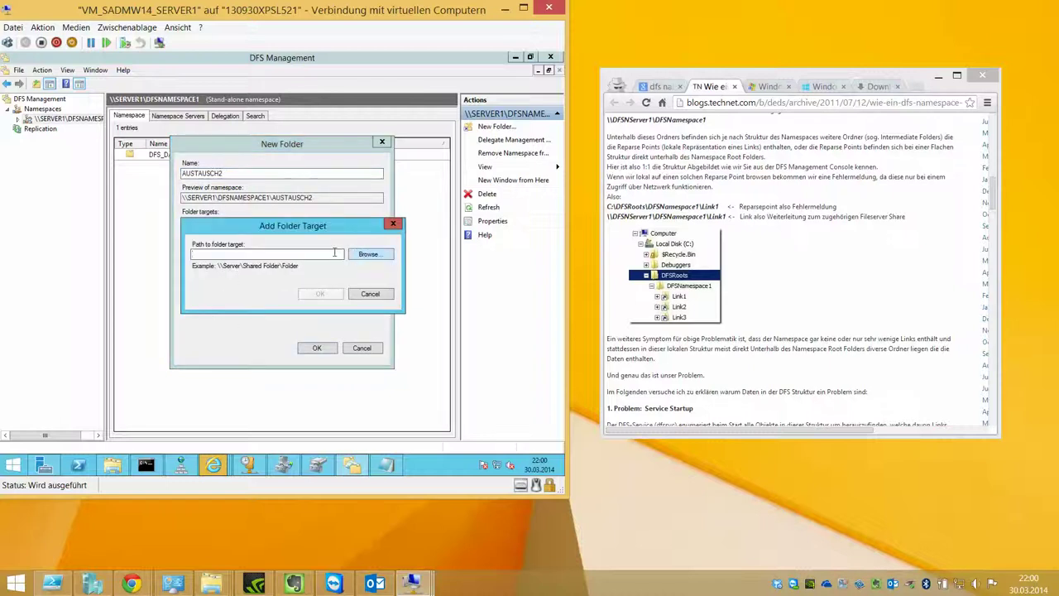
type("C:\\AAA_DATEN\\DFS2")
key("ctrl+shift+Left")
left_click(368, 255)
left_click(381, 299)
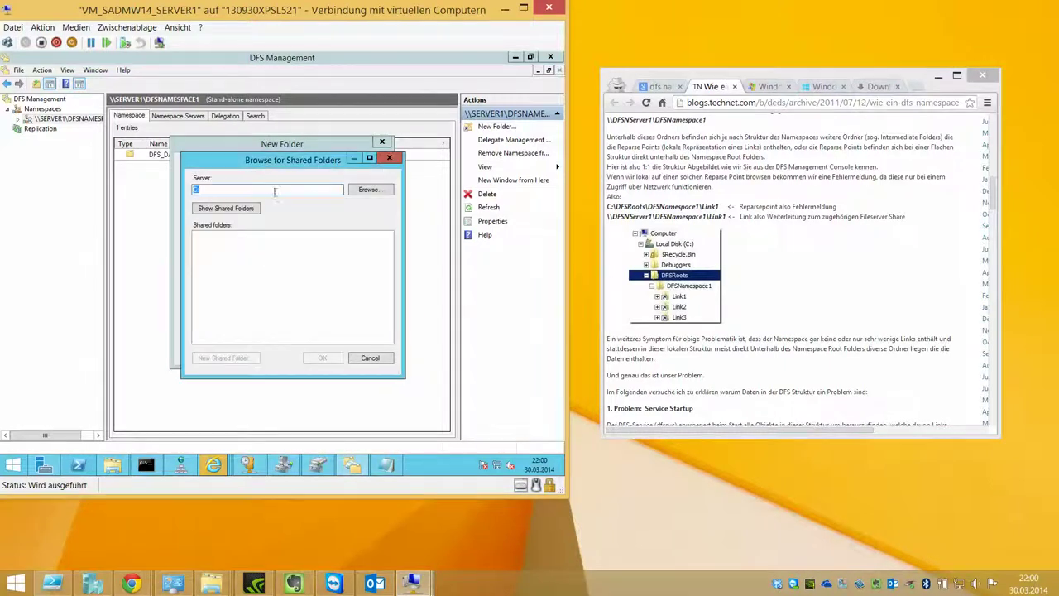
left_click(247, 208)
left_click(357, 290)
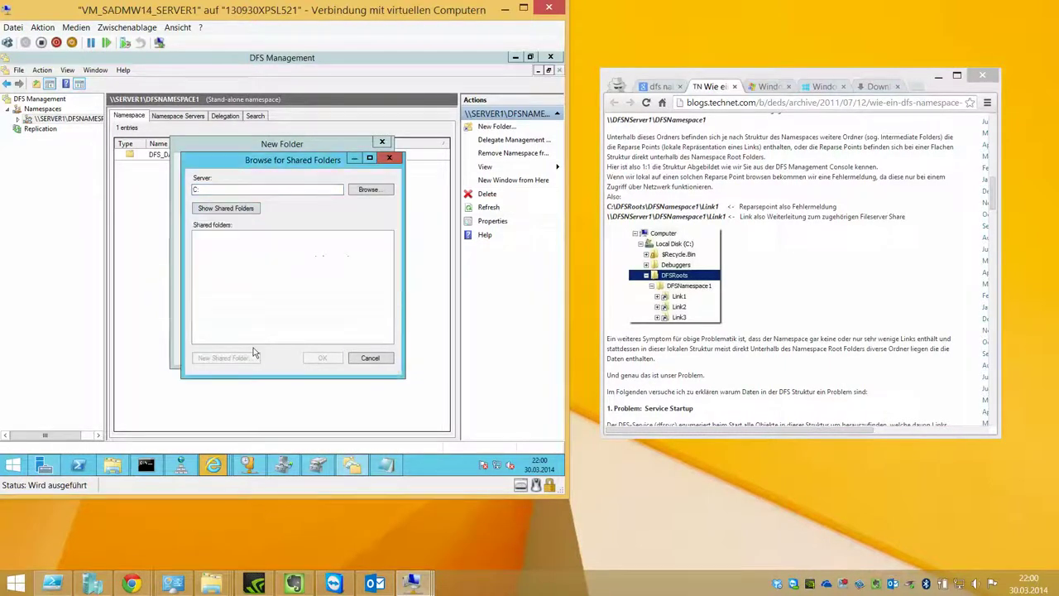
left_click(369, 357)
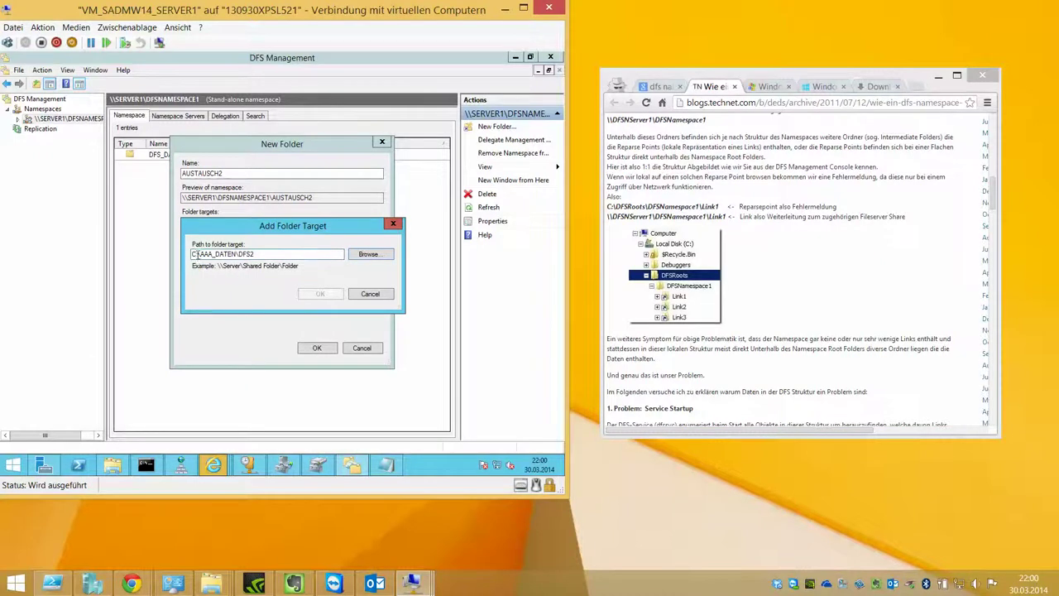
left_click_drag(197, 255, 182, 254)
type("\\\\192.168.1.1")
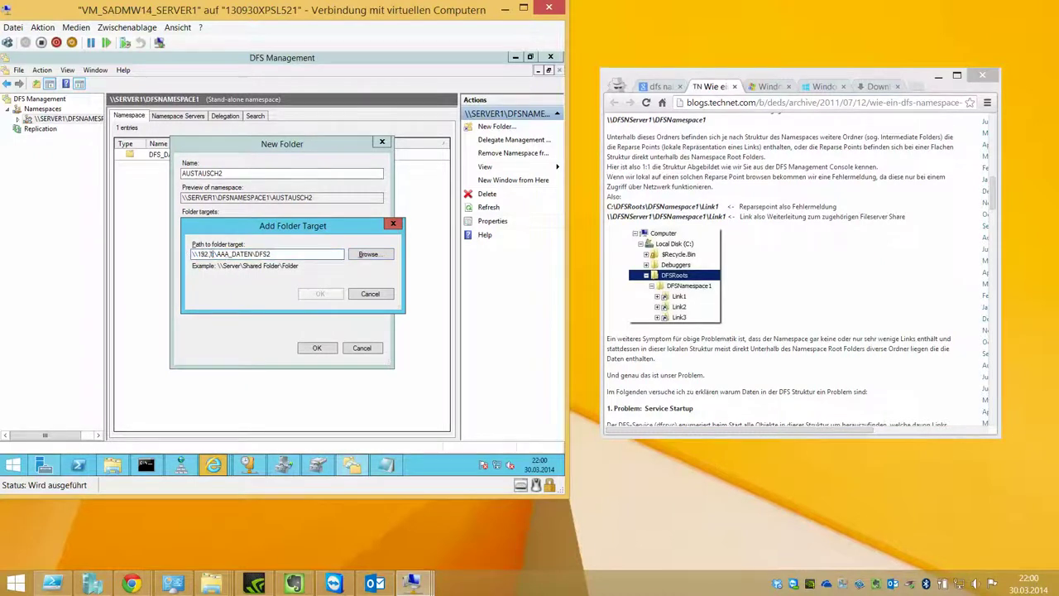
type("1")
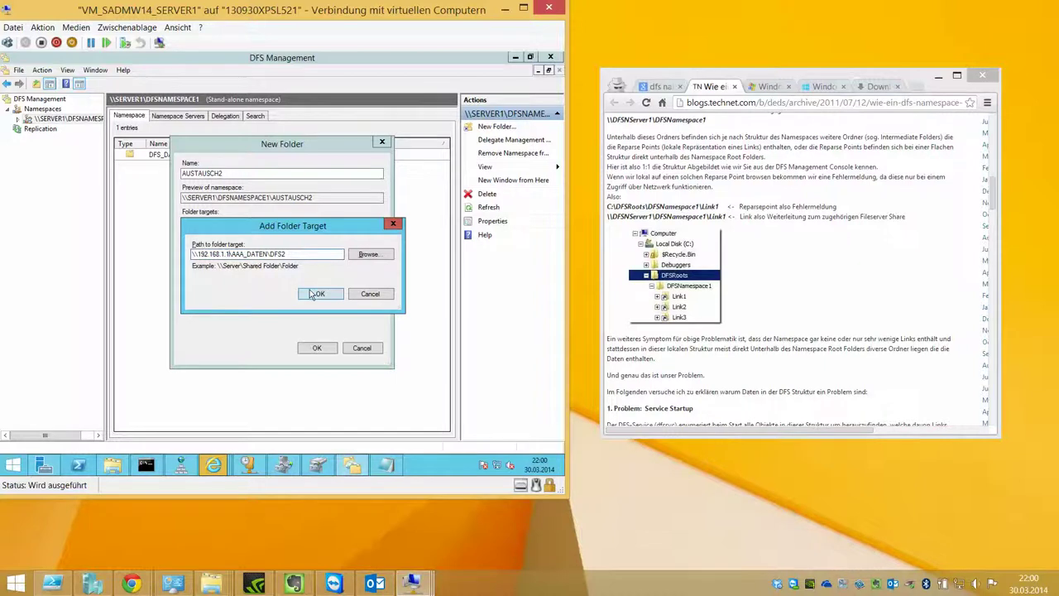
left_click(314, 295)
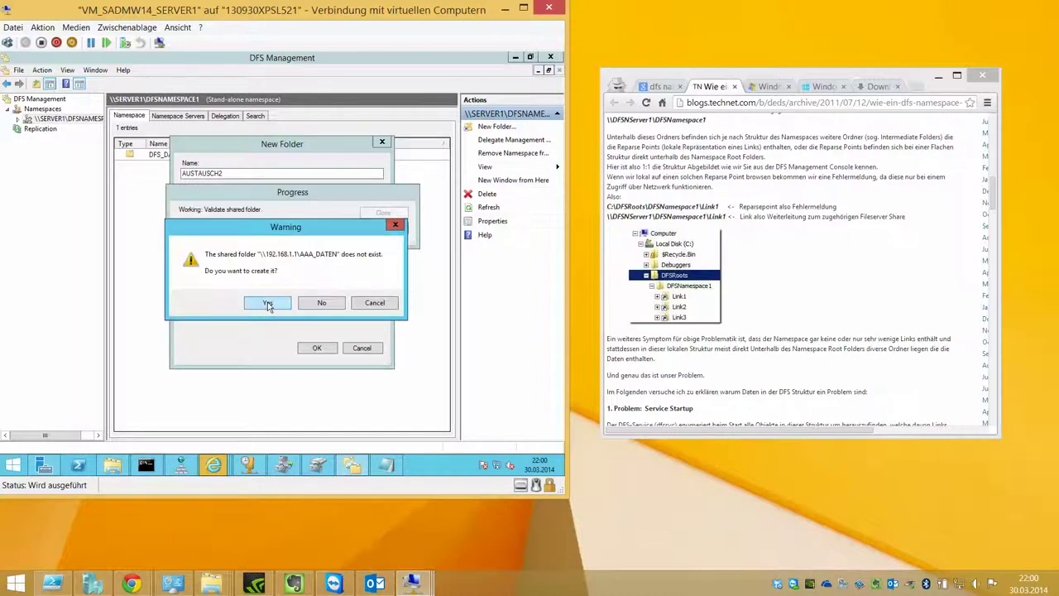
Step: Reconfirm the \\192.168.1.1\AAA_DATEN\DFS2 target and agree to create the missing AAA_DATEN share
left_click(321, 303)
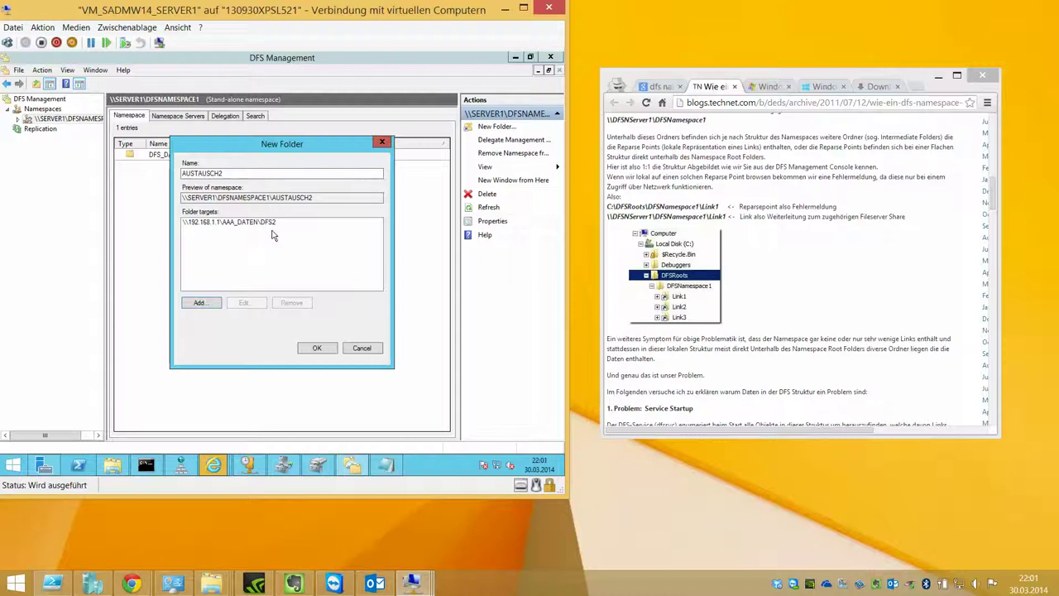
double_click(267, 222)
left_click(321, 294)
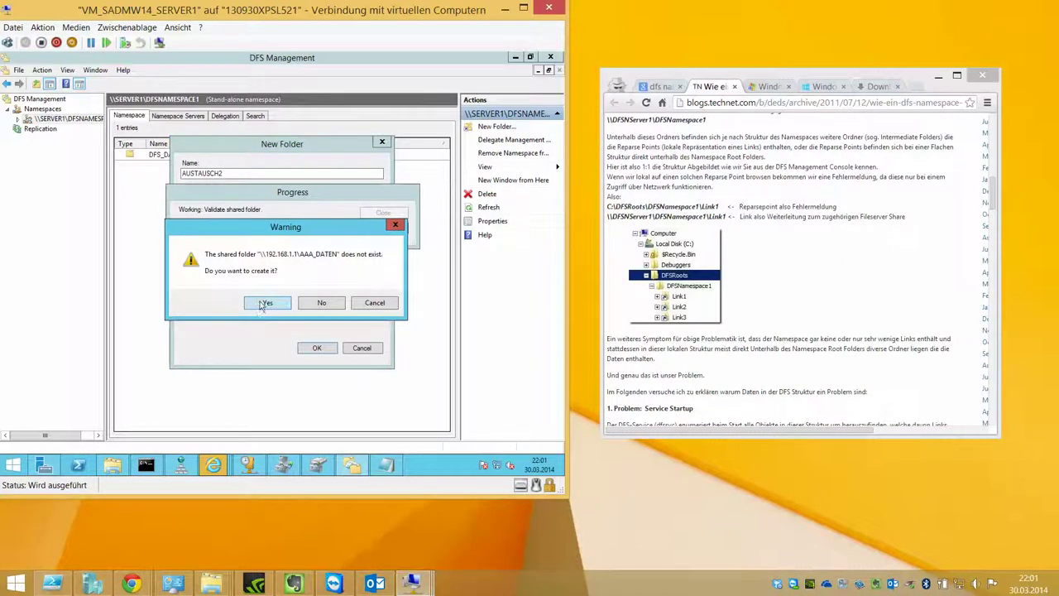
left_click(262, 304)
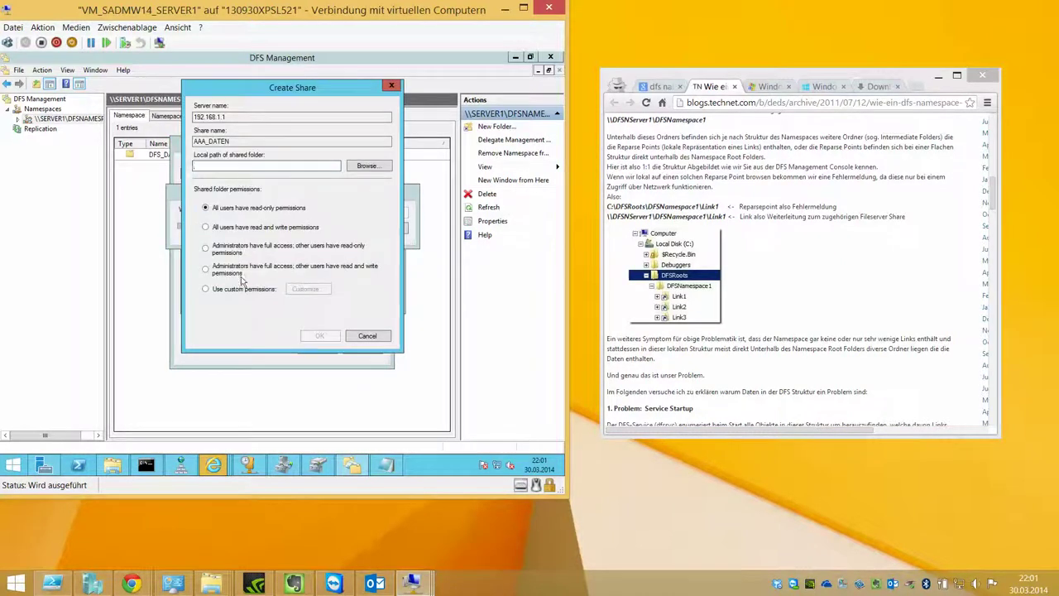
Step: Share c:\AAA_DATEN\DFS2 as AAA_DATEN with custom permissions, skip folder creation, and finish AUSTAUSCH2
left_click(207, 289)
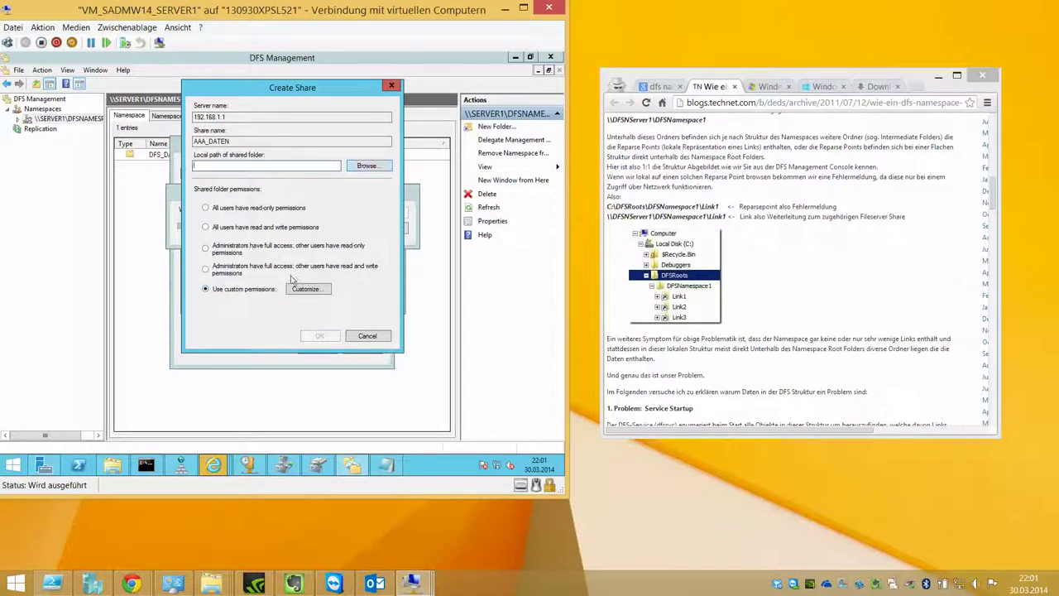
left_click(358, 168)
double_click(231, 238)
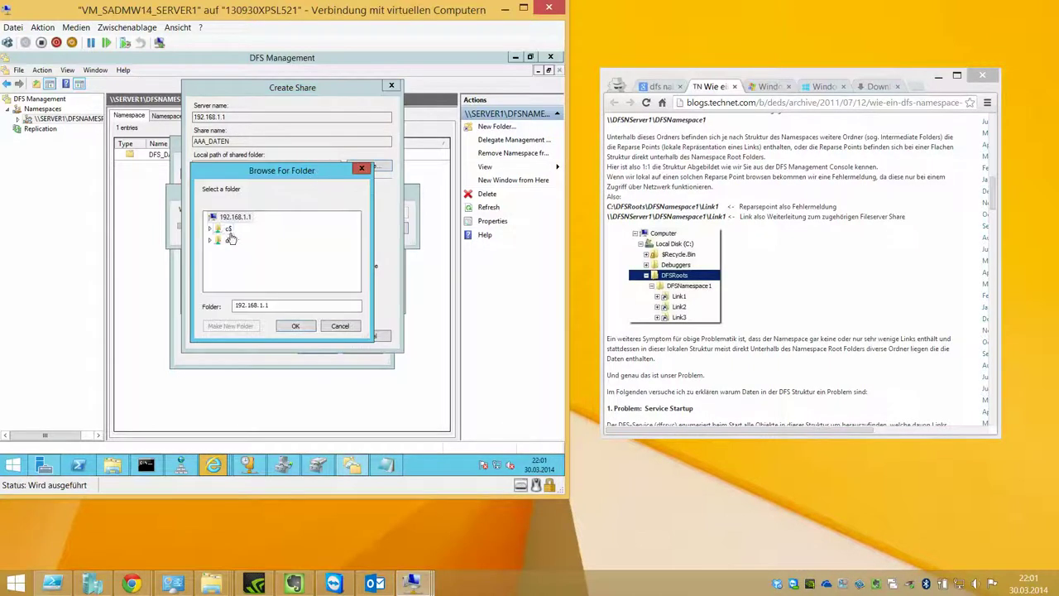
double_click(247, 229)
left_click(242, 252)
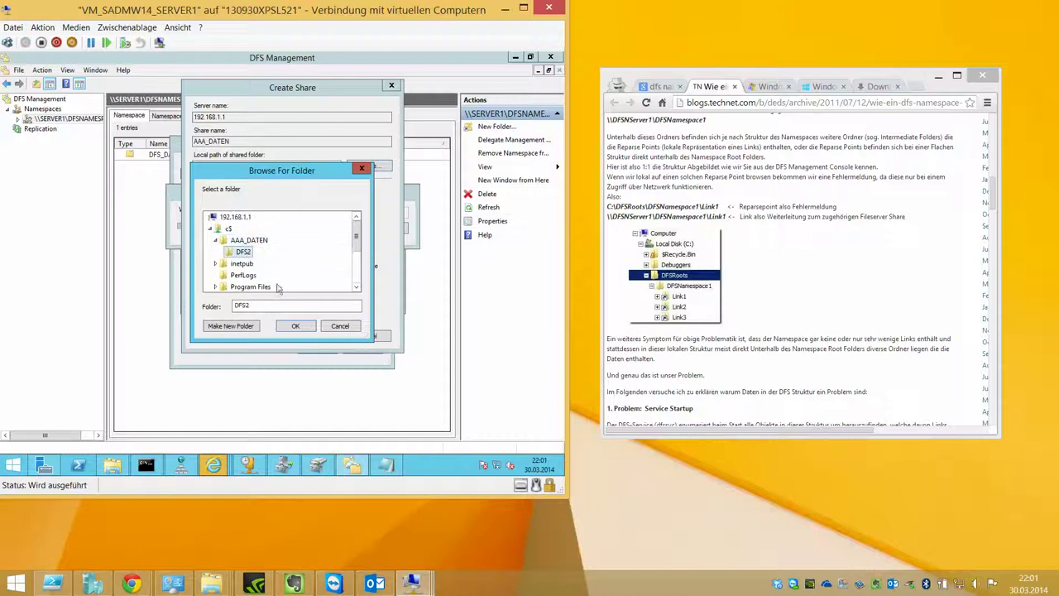
left_click(296, 327)
left_click(310, 337)
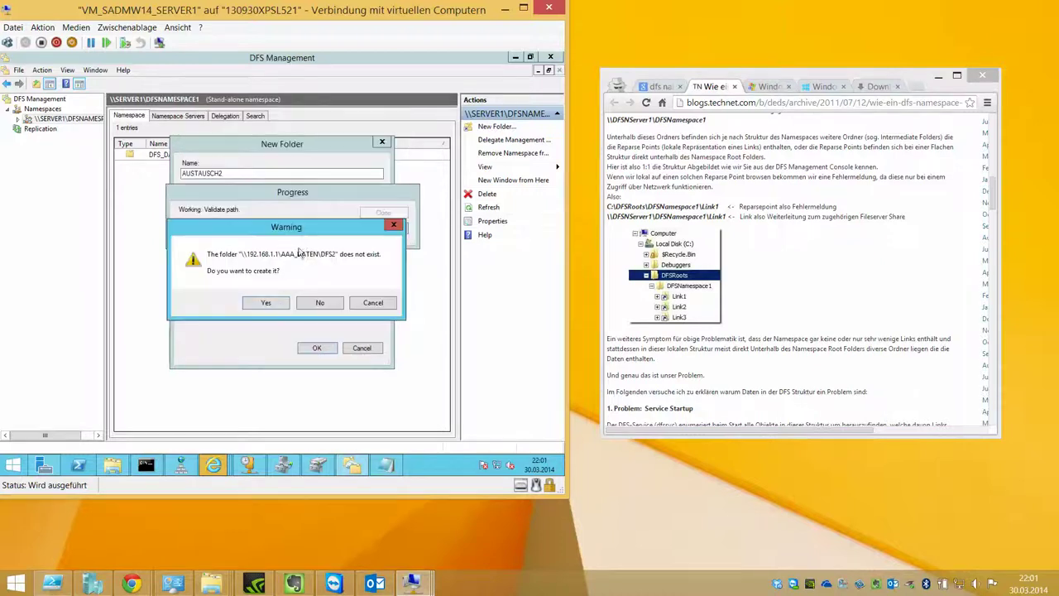
left_click(306, 304)
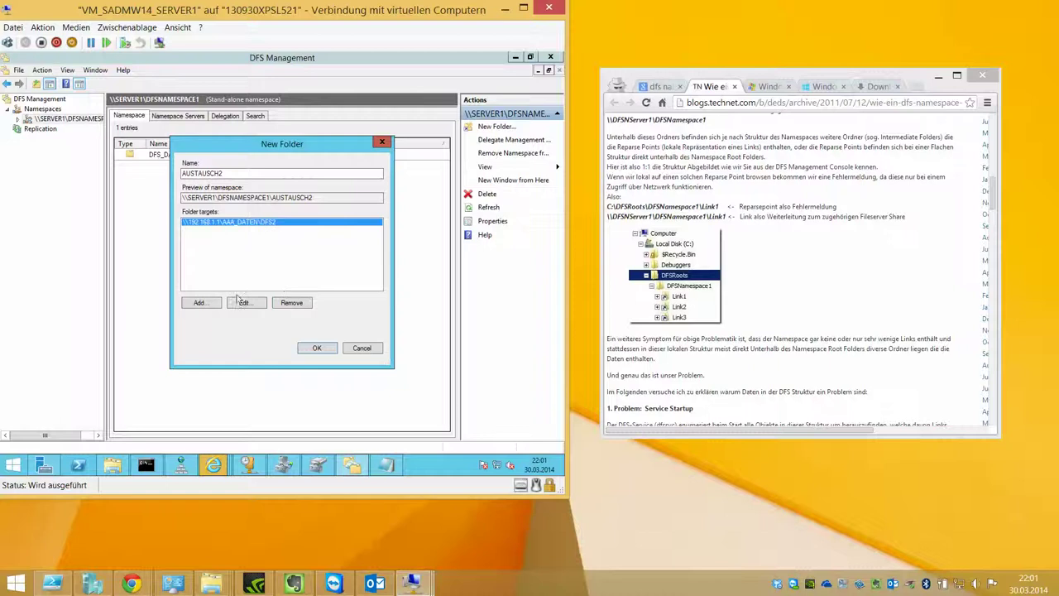
left_click(317, 347)
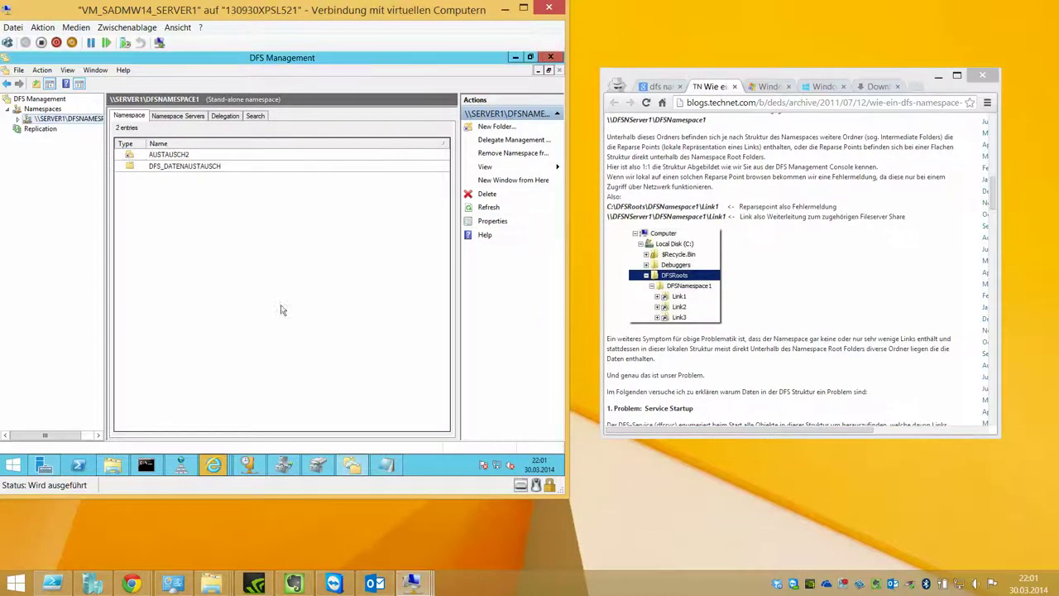
Step: Inspect AUSTAUSCH2's folder target and replication tab, switching between the two namespace folders
double_click(165, 155)
double_click(165, 155)
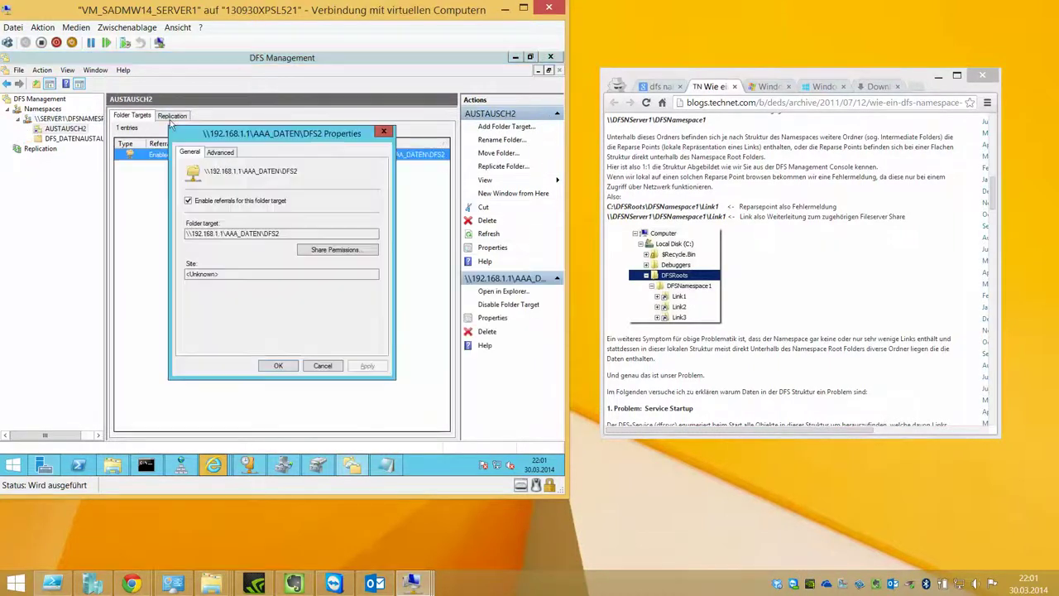
left_click(278, 366)
left_click(172, 115)
left_click(132, 115)
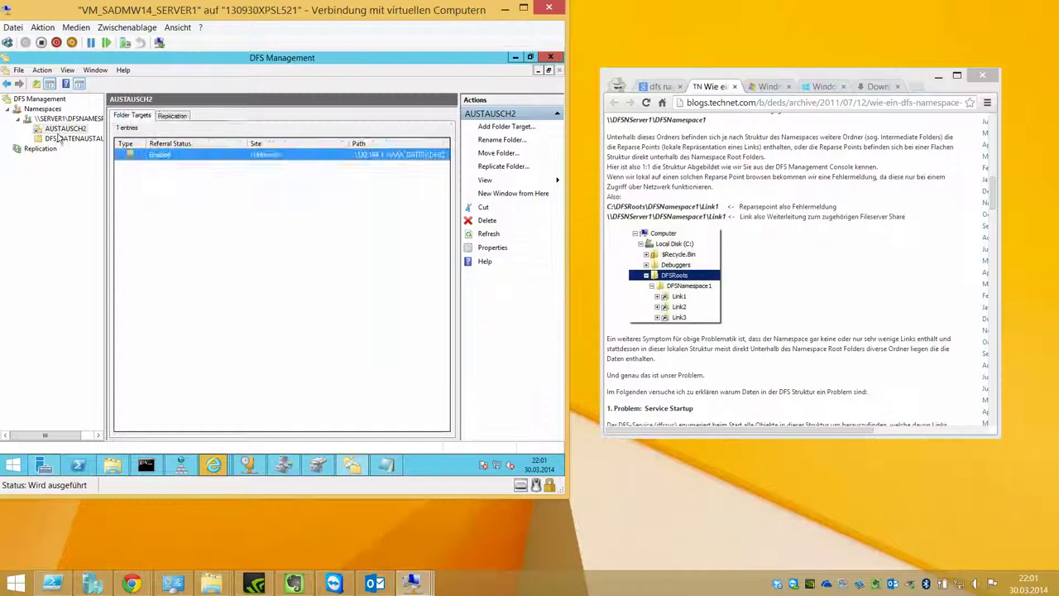
left_click(62, 138)
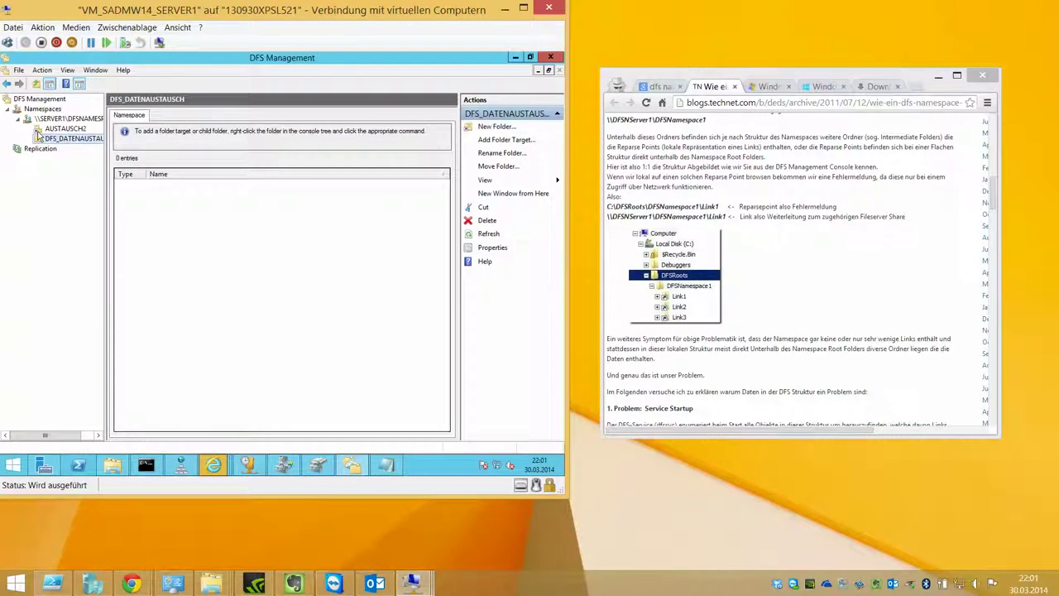
left_click(51, 130)
left_click(51, 138)
left_click(48, 130)
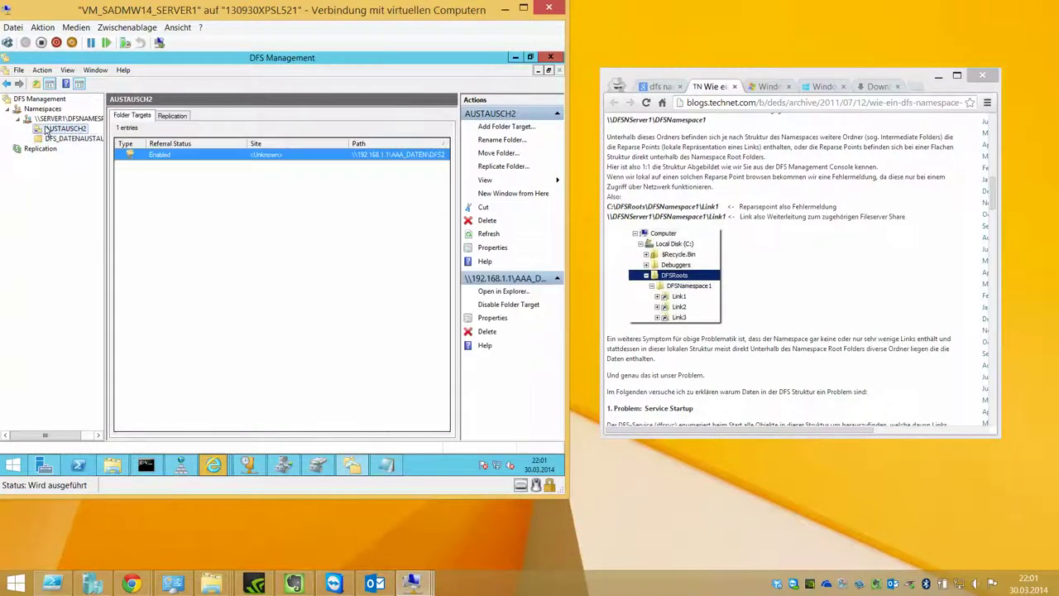
Step: Review AUSTAUSCH2's properties, including referral and view-permission settings, without changing anything
right_click(48, 130)
left_click(121, 252)
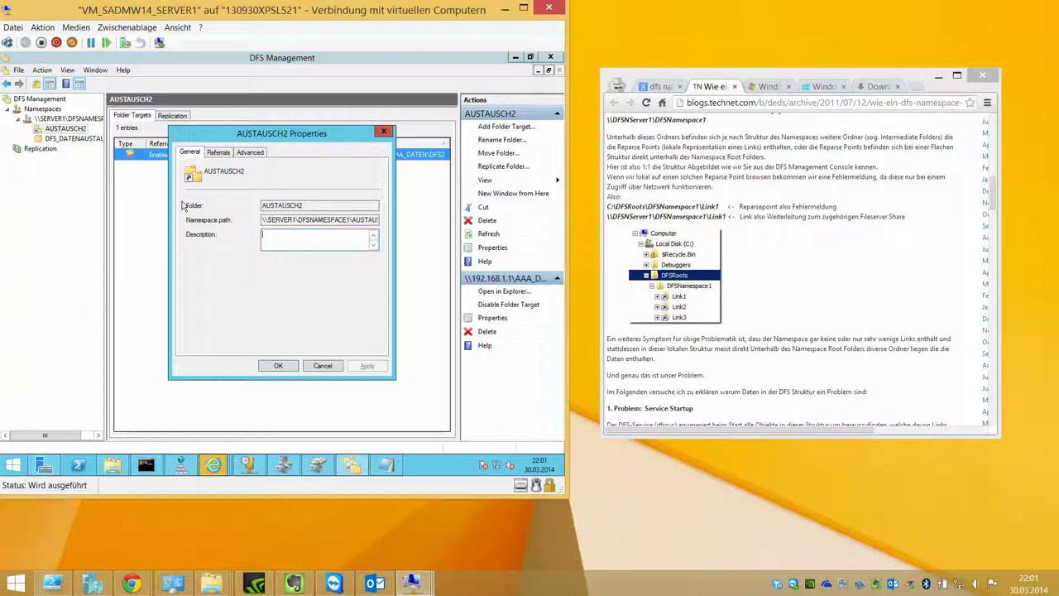
left_click_drag(269, 222, 381, 219)
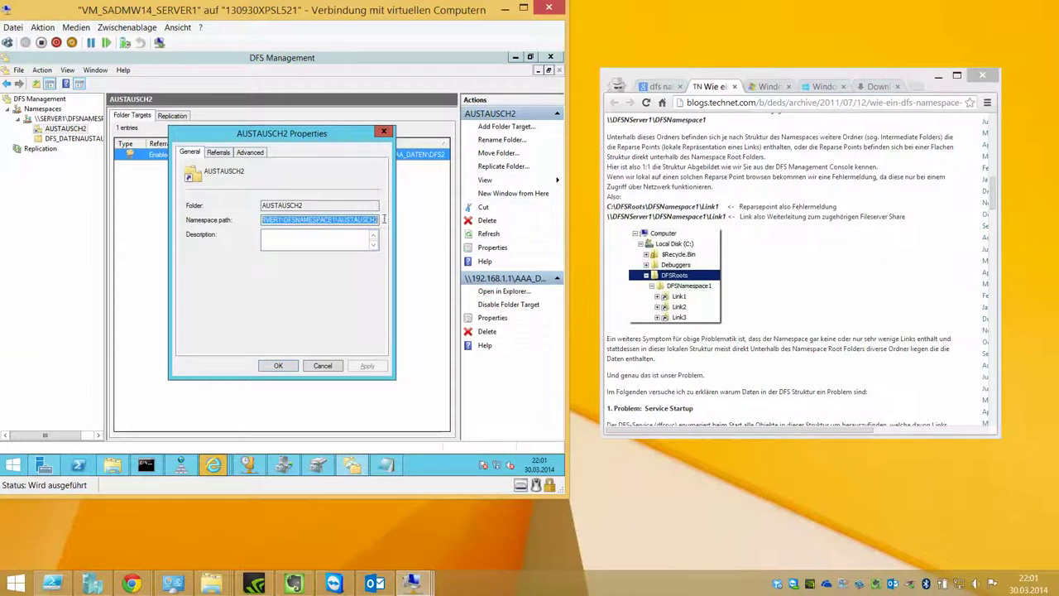
left_click(219, 152)
left_click(250, 153)
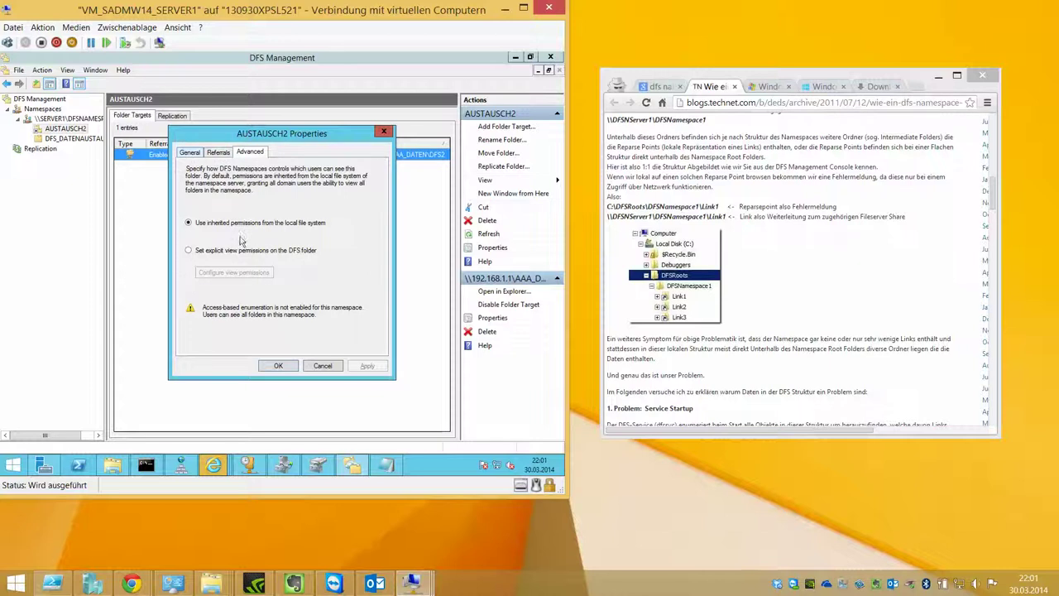
left_click(191, 154)
left_click(303, 366)
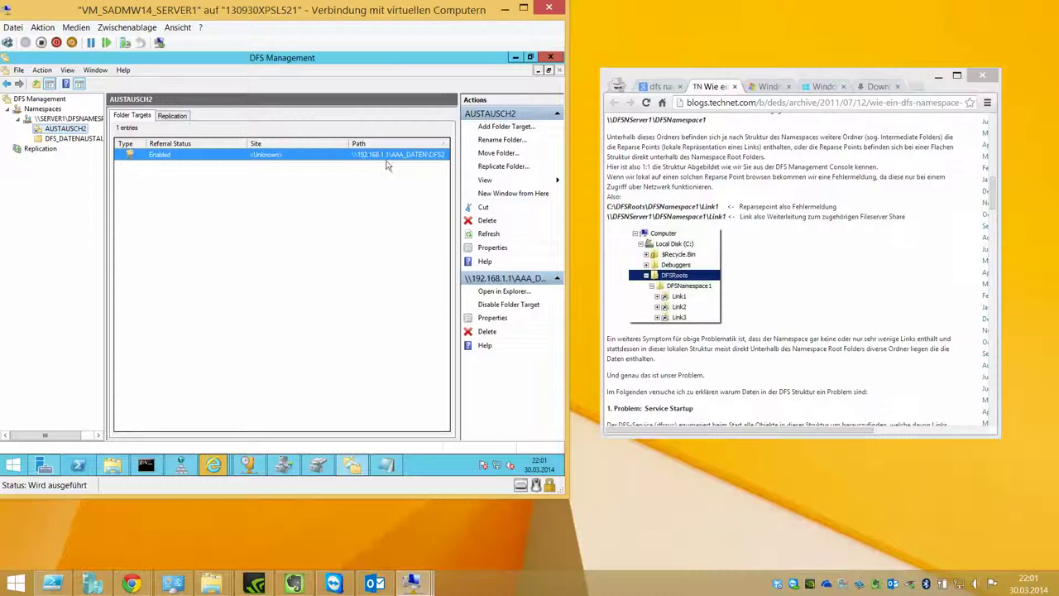
Step: Select AUSTAUSCH2's target, check its replication, then show the empty DFS_DATENAUSTAUSCH folder
left_click(431, 155)
left_click(173, 115)
left_click(132, 115)
left_click(56, 139)
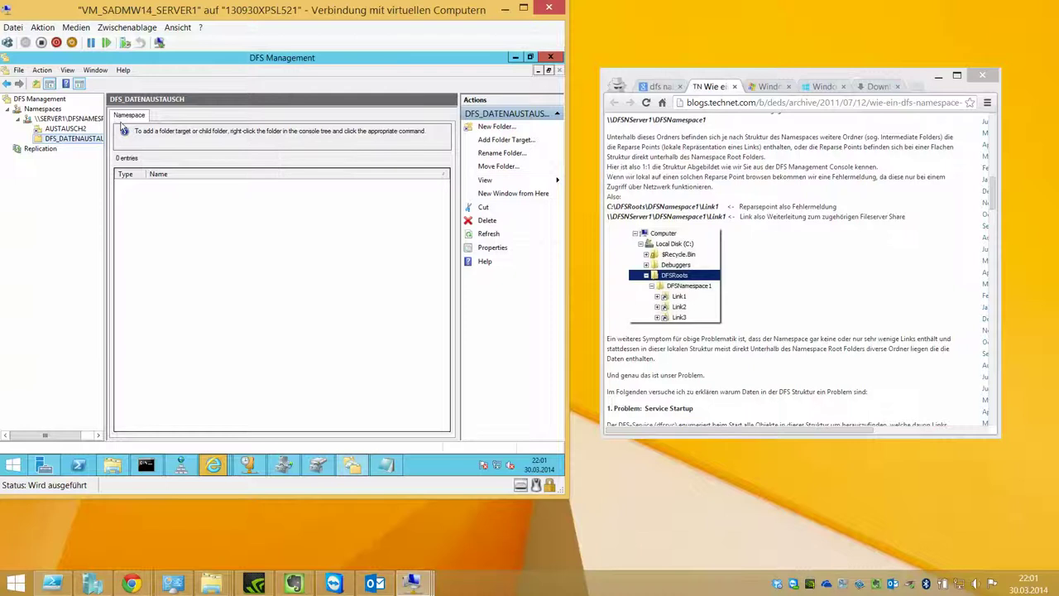
Step: Review DFS_DATENAUSTAUSCH's properties and cancel a first folder-target attempt
right_click(157, 191)
left_click(178, 218)
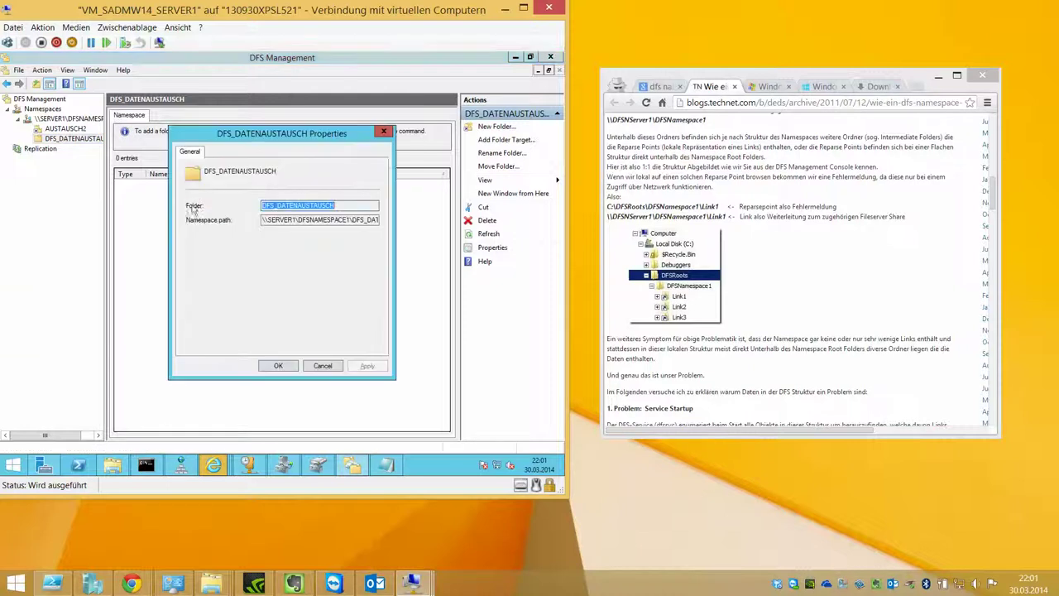
left_click(331, 366)
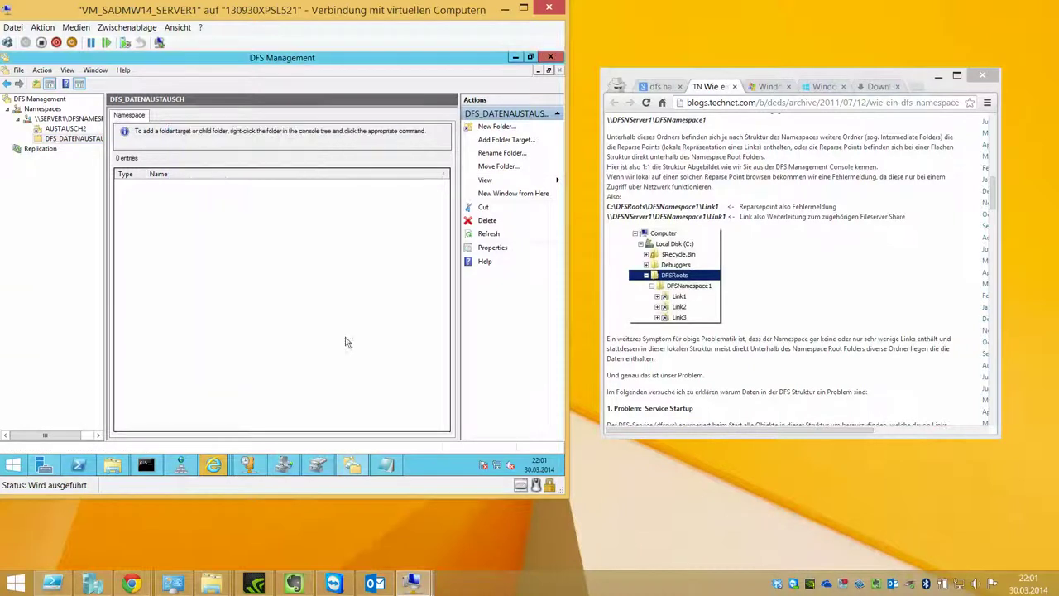
left_click(507, 141)
left_click(399, 245)
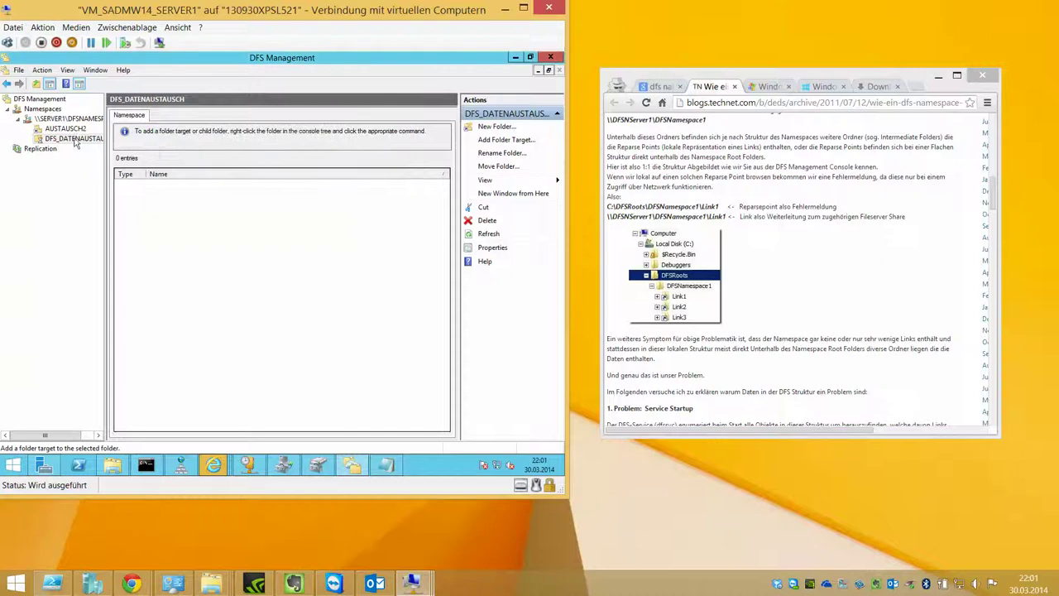
Step: Add a folder target to DFS_DATENAUSTAUSCH, listing SERVER1's shares to create a new shared folder
left_click(507, 140)
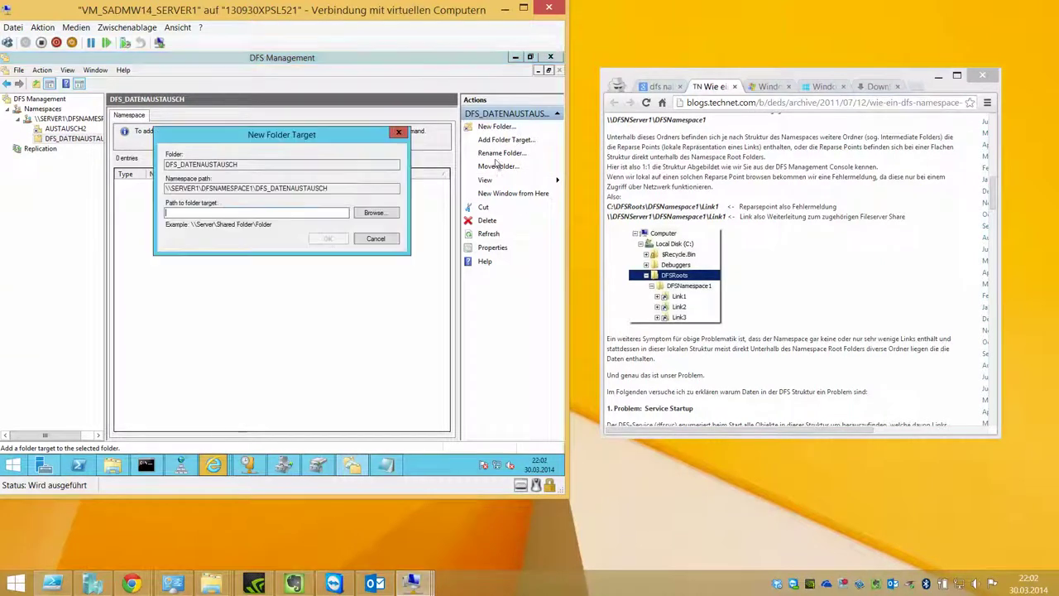
left_click(375, 214)
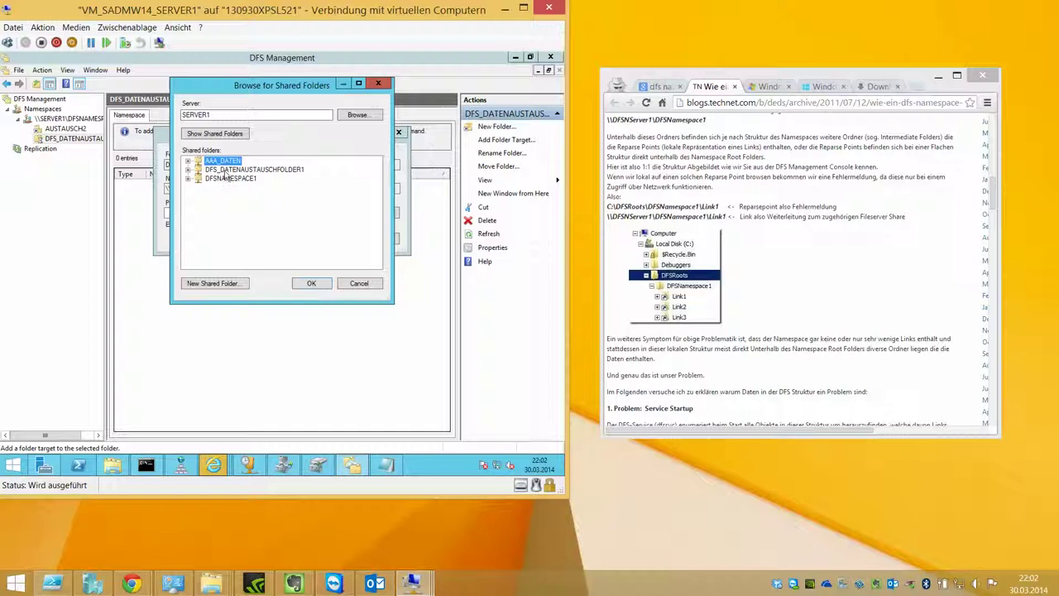
left_click(189, 161)
left_click(189, 161)
left_click(236, 135)
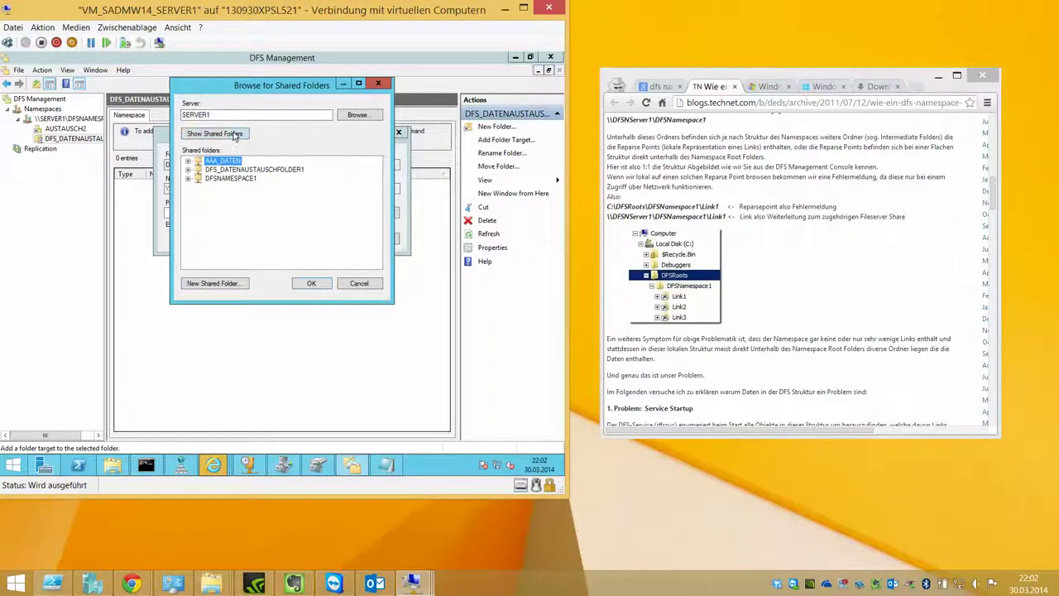
left_click(228, 284)
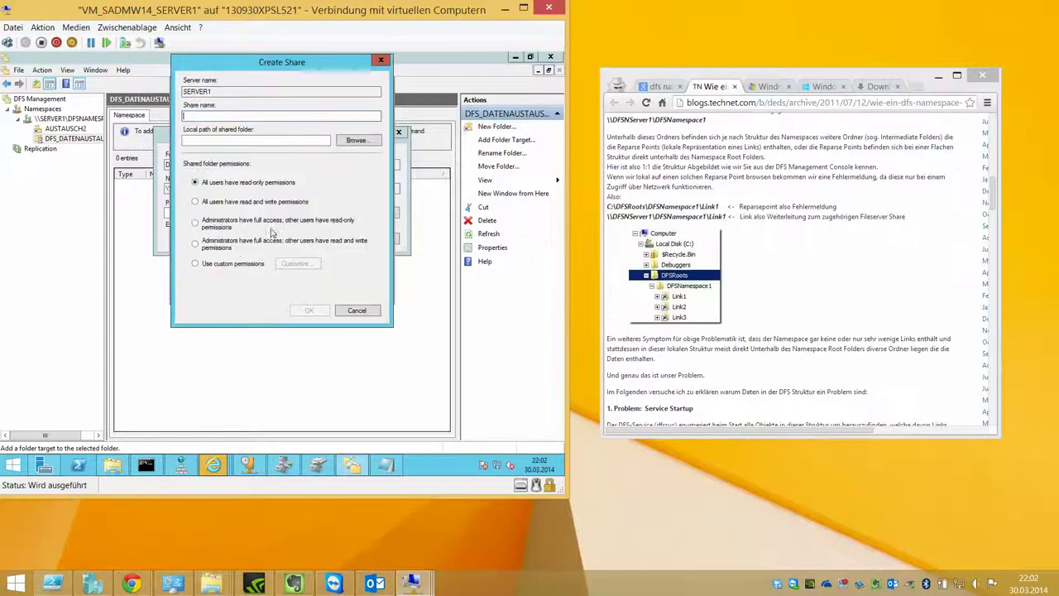
Step: Create a new folder DFS3 under C:\AAA_DATEN as the local path to share
left_click(356, 142)
left_click(227, 229)
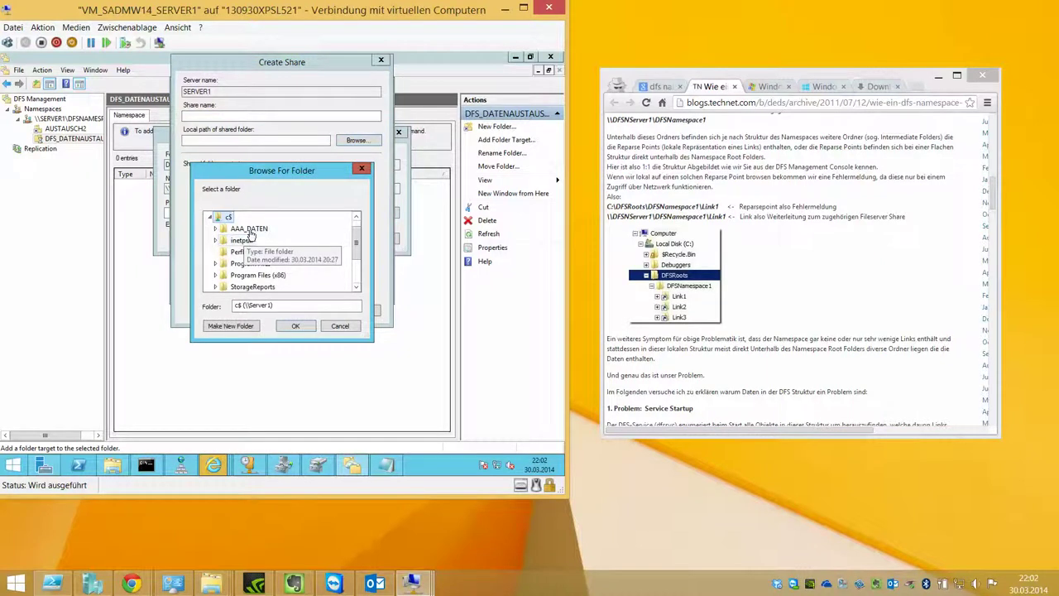
left_click(249, 240)
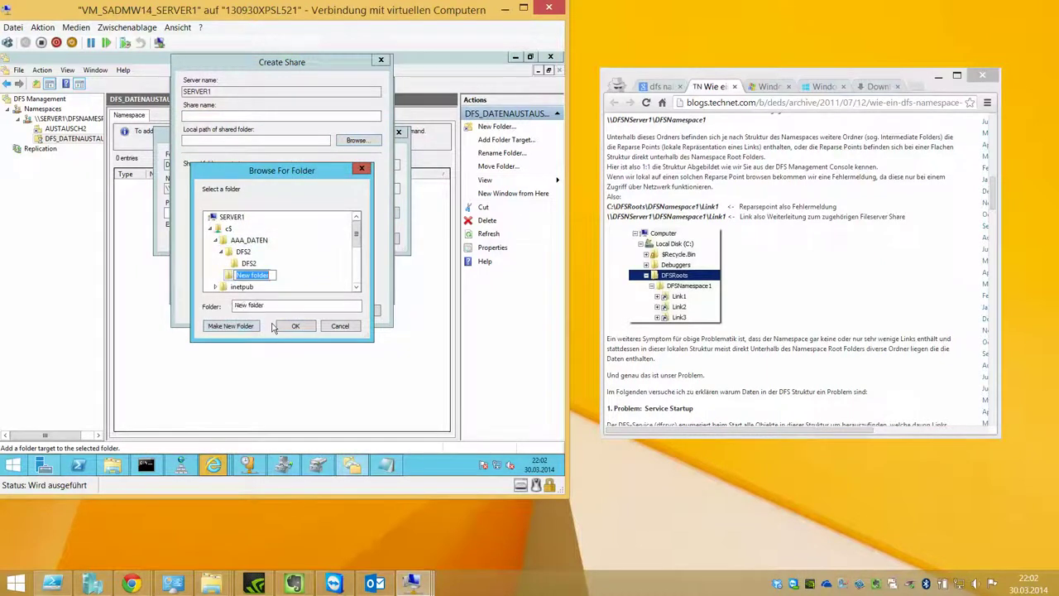
type("DFS3")
key("Return")
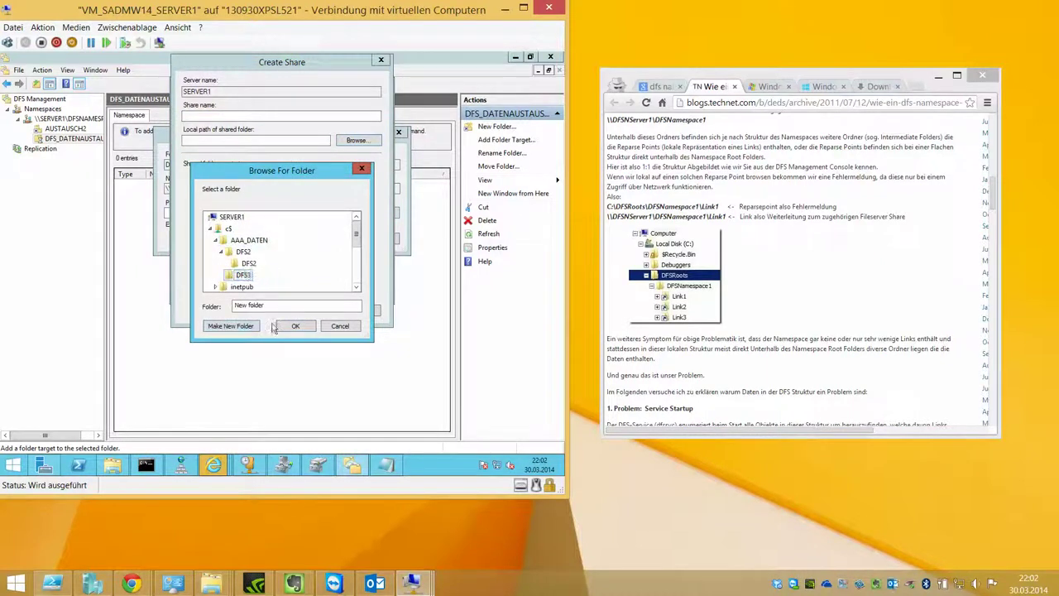
left_click(295, 326)
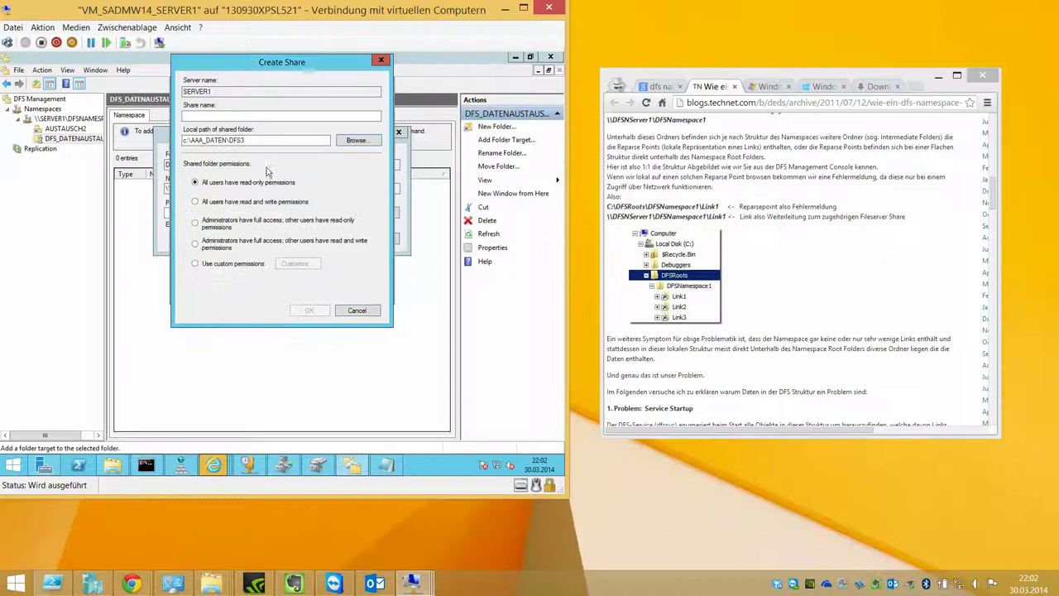
Step: Share it as DFS3 with custom Everyone permissions and add \\SERVER1\DFS3 as the target
left_click(256, 115)
type("DFS3")
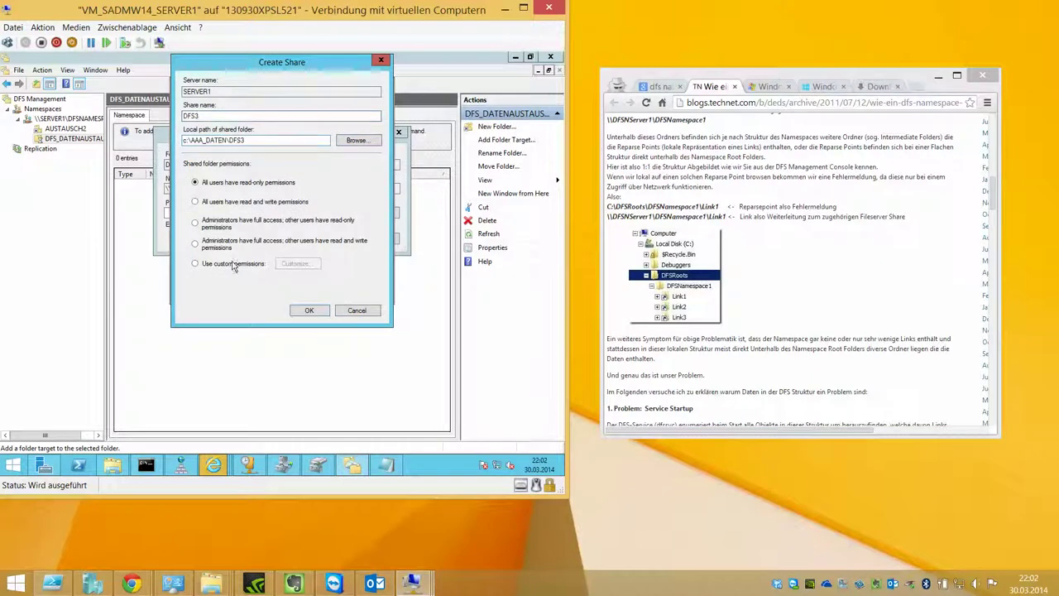
left_click(234, 263)
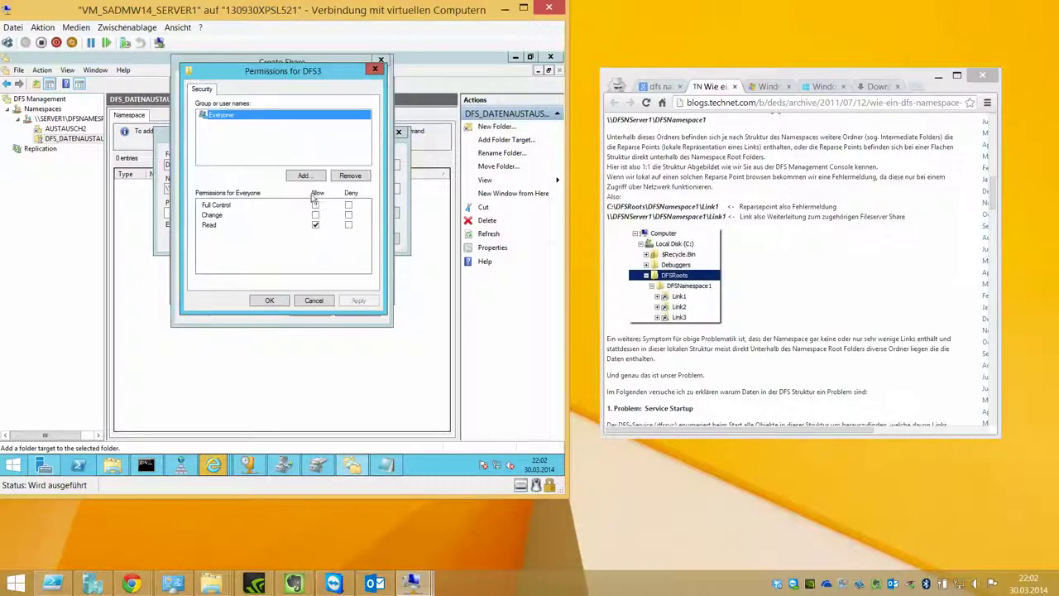
left_click(316, 204)
left_click(271, 300)
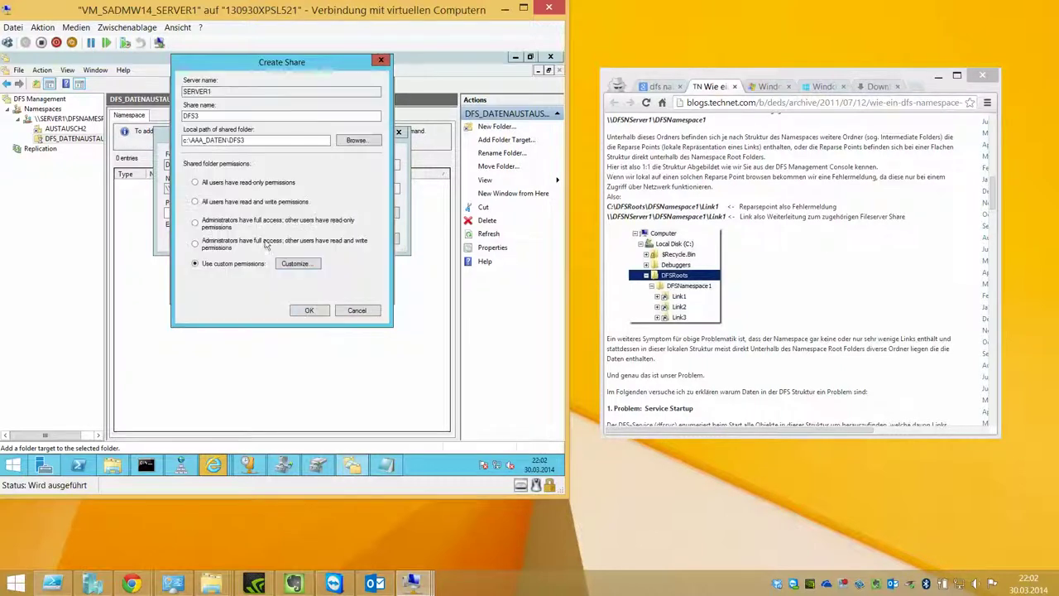
left_click(309, 312)
key("Return")
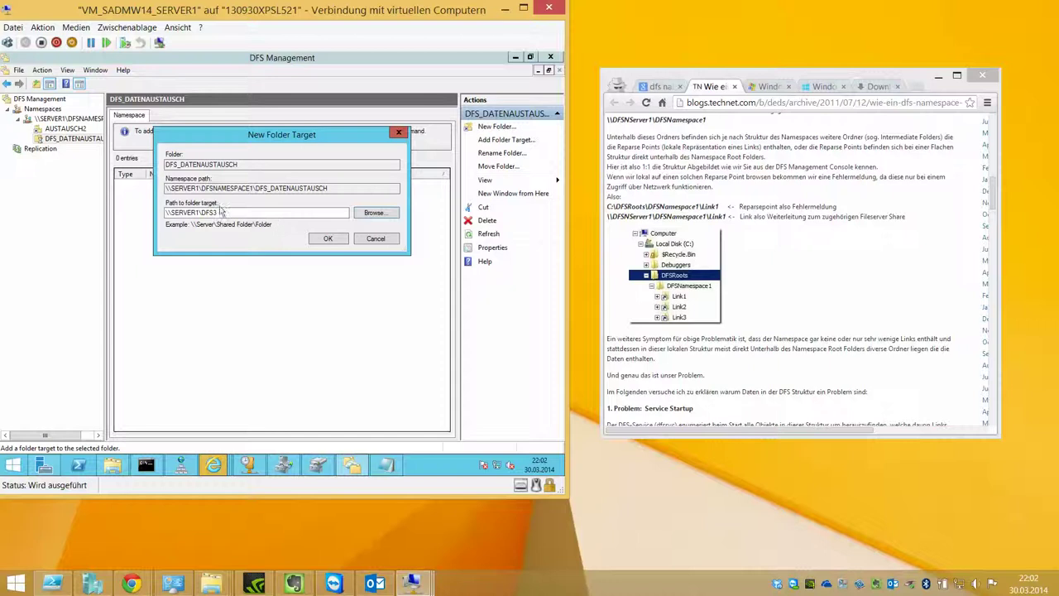
left_click(324, 238)
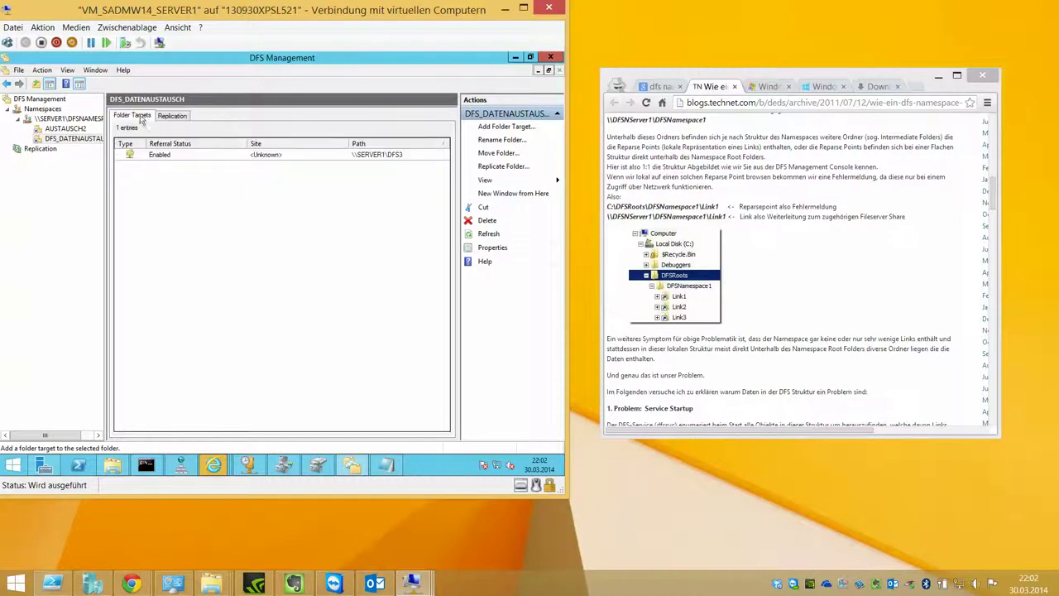
Step: Check replication status for DFS_DATENAUSTAUSCH and return to its folder targets
left_click(31, 152)
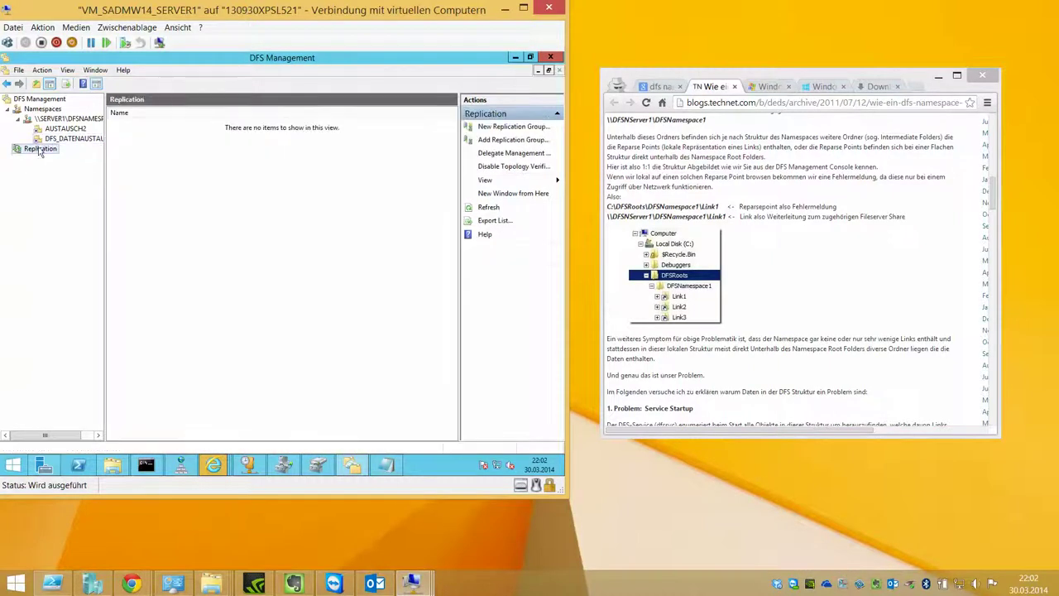
left_click(52, 139)
right_click(48, 138)
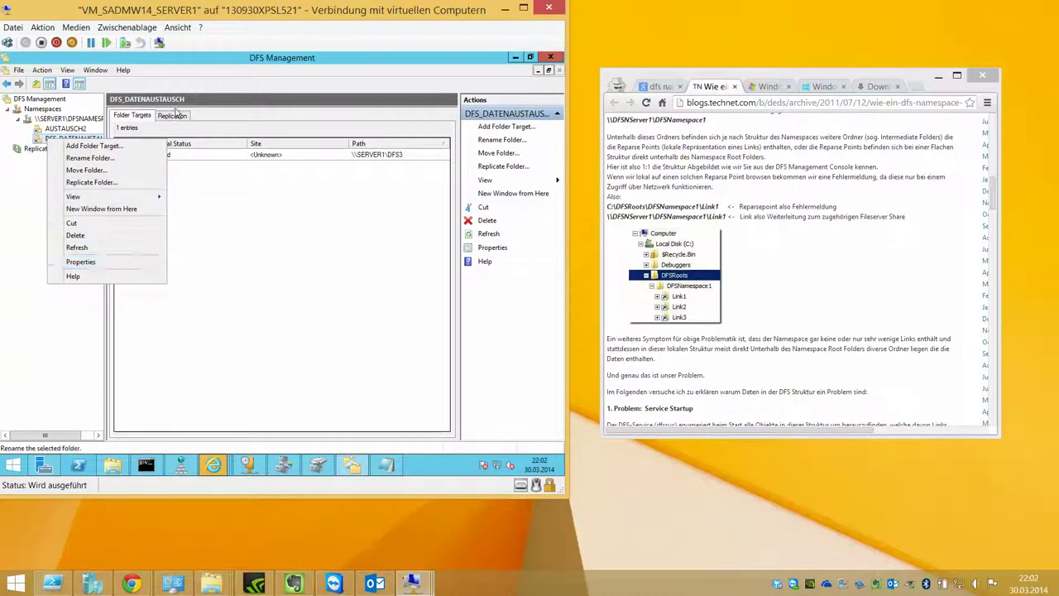
left_click(172, 116)
left_click(139, 117)
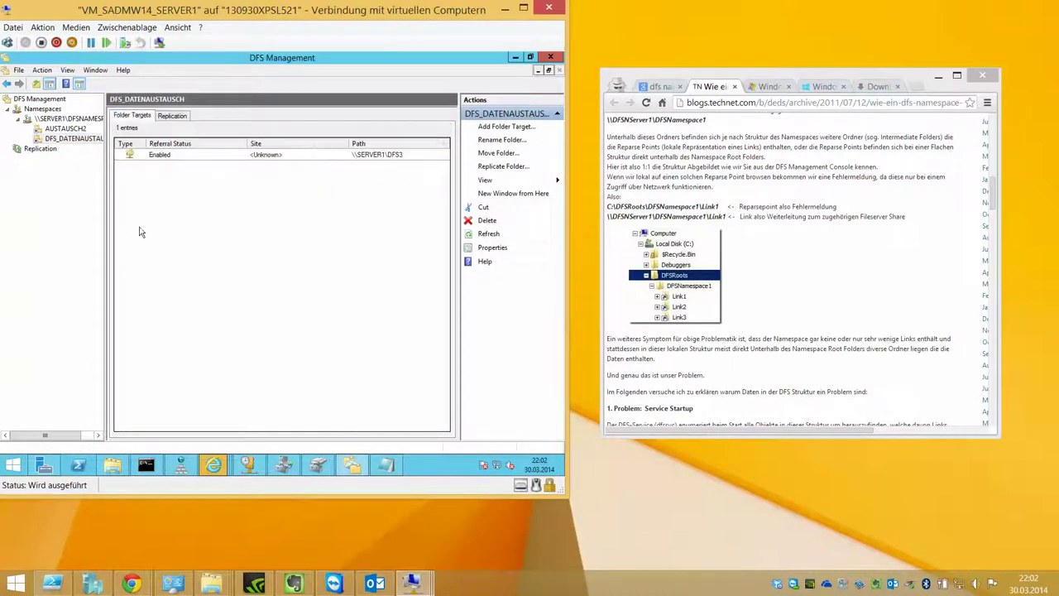
Step: Open File Explorer, start a \\ network path, and arrange windows to show DFS Management
left_click(111, 465)
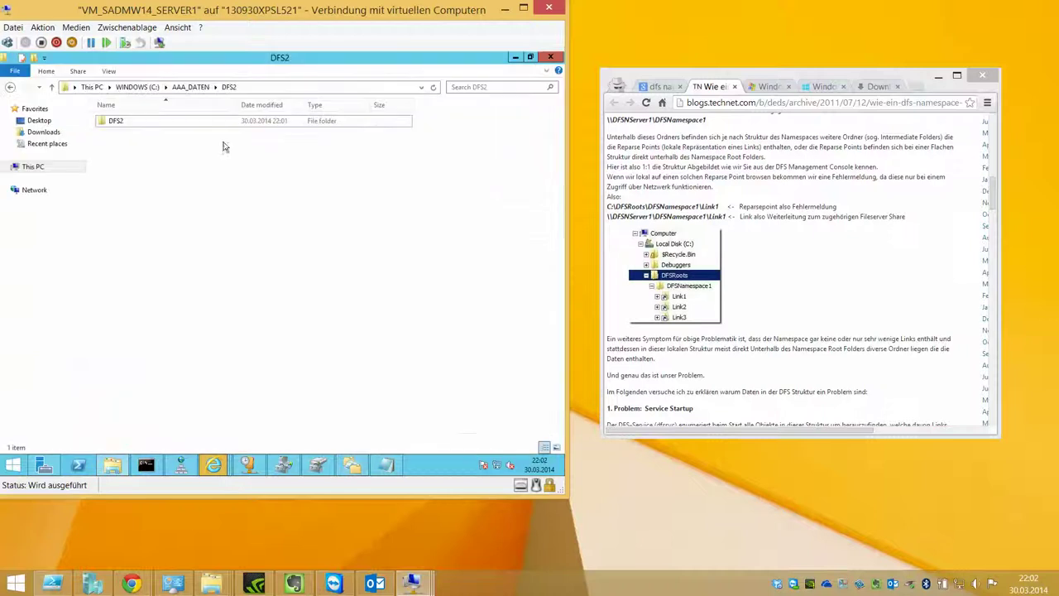
left_click(250, 87)
type("\\\\")
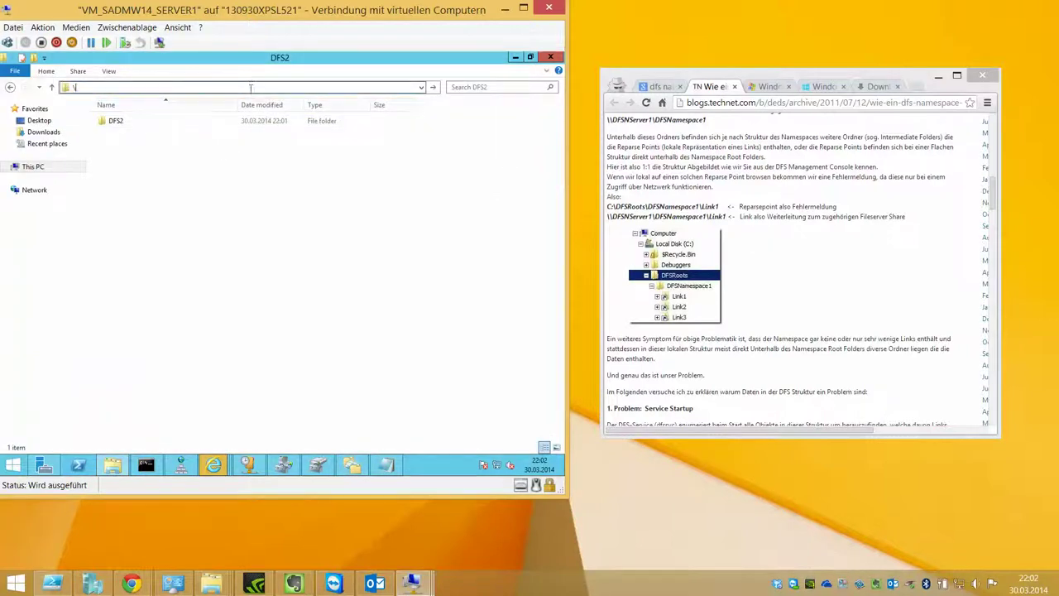
left_click_drag(265, 66, 346, 198)
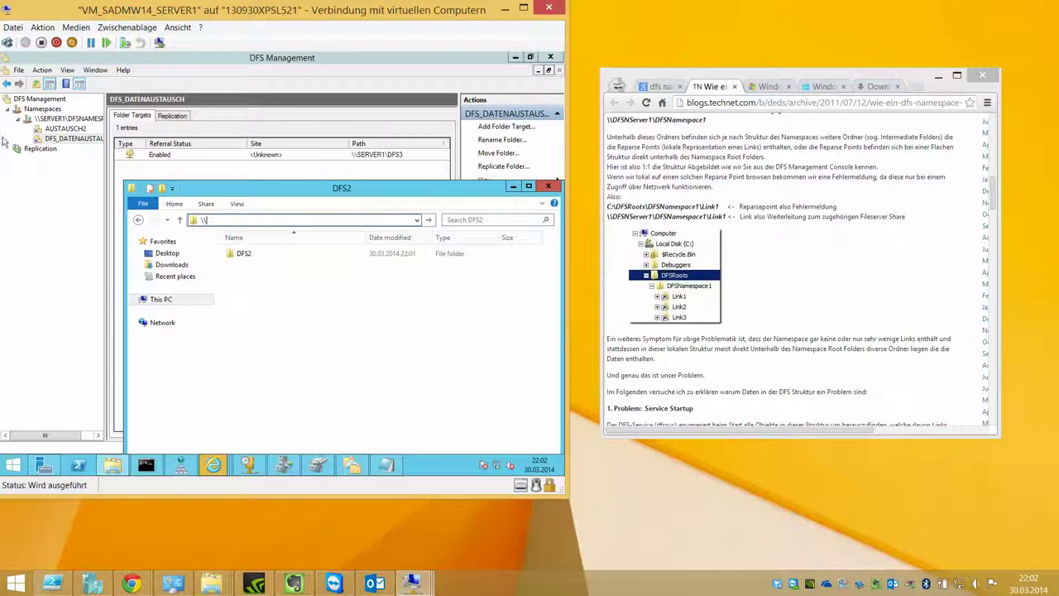
left_click_drag(107, 121, 222, 122)
Step: Review the \\SERVER1\DFSNAMESPACE1 namespace properties without changes, then return to Explorer
right_click(124, 123)
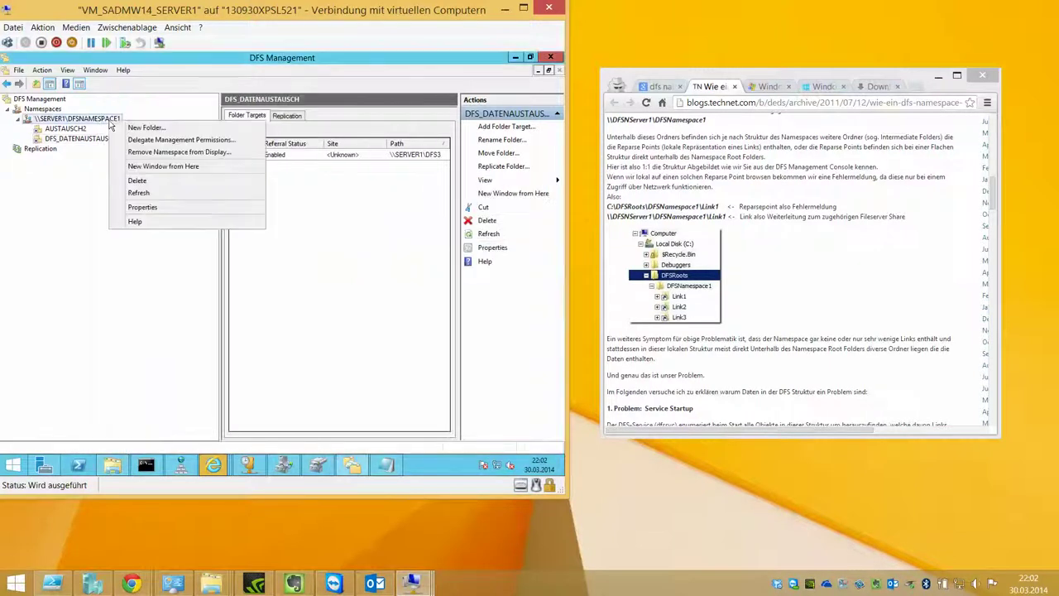
left_click(142, 207)
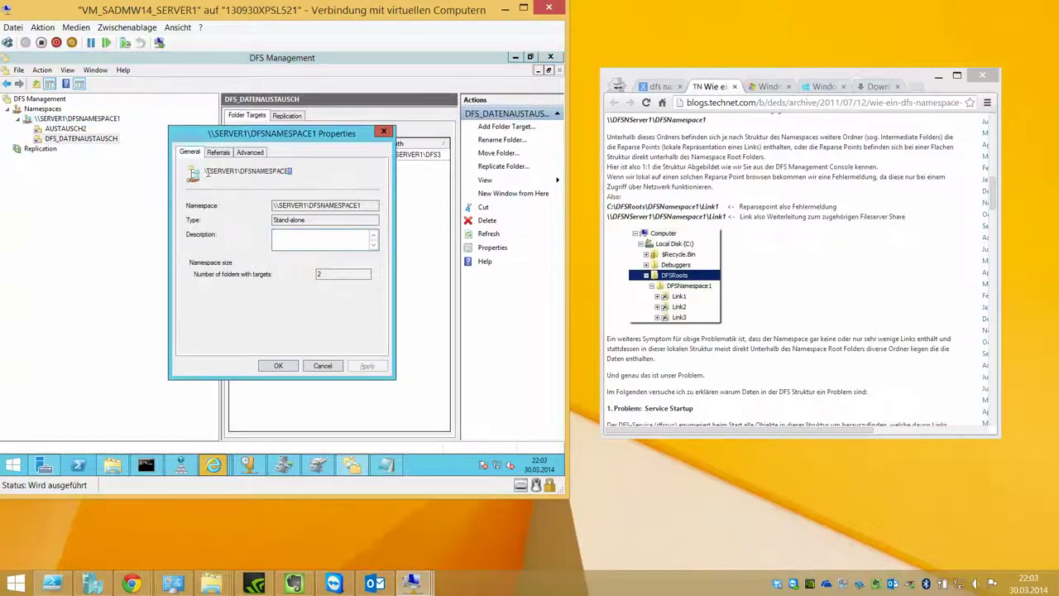
left_click_drag(207, 171, 292, 172)
left_click(335, 365)
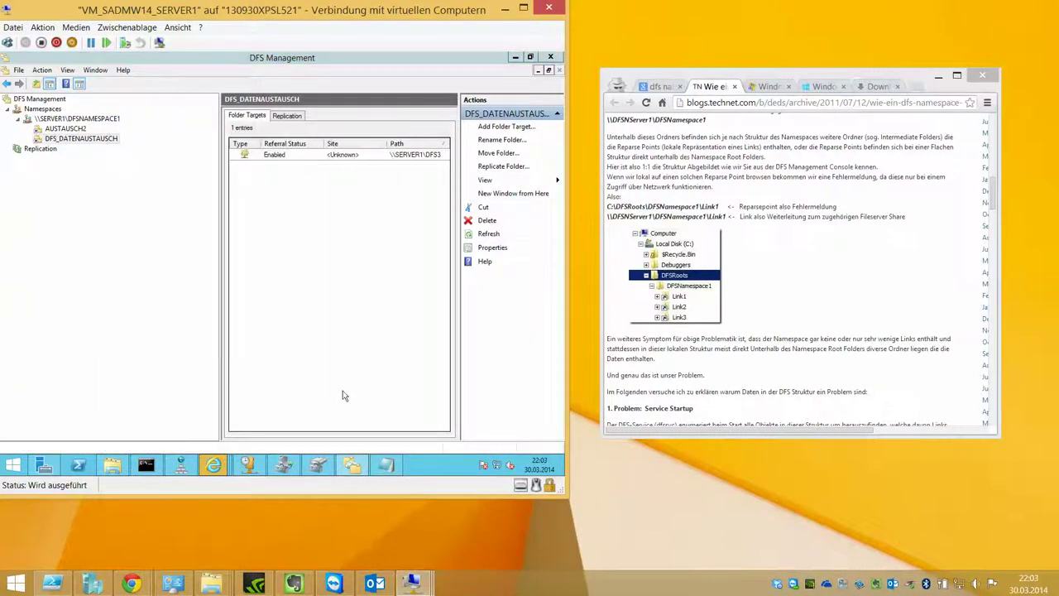
left_click(112, 466)
Step: Browse to \\SERVER1\dfsnamespace1 and try, unsuccessfully, to create a text document in AUSTAUSCH2
left_click(383, 220)
type("\\\\SERVER1\\dfsnamespace1")
key("Return")
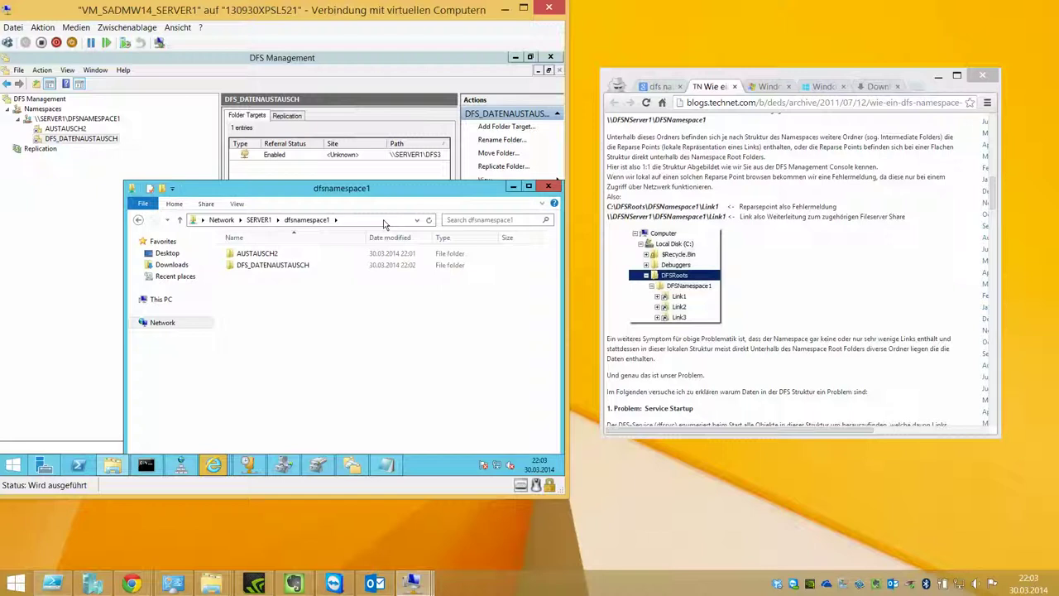
double_click(285, 254)
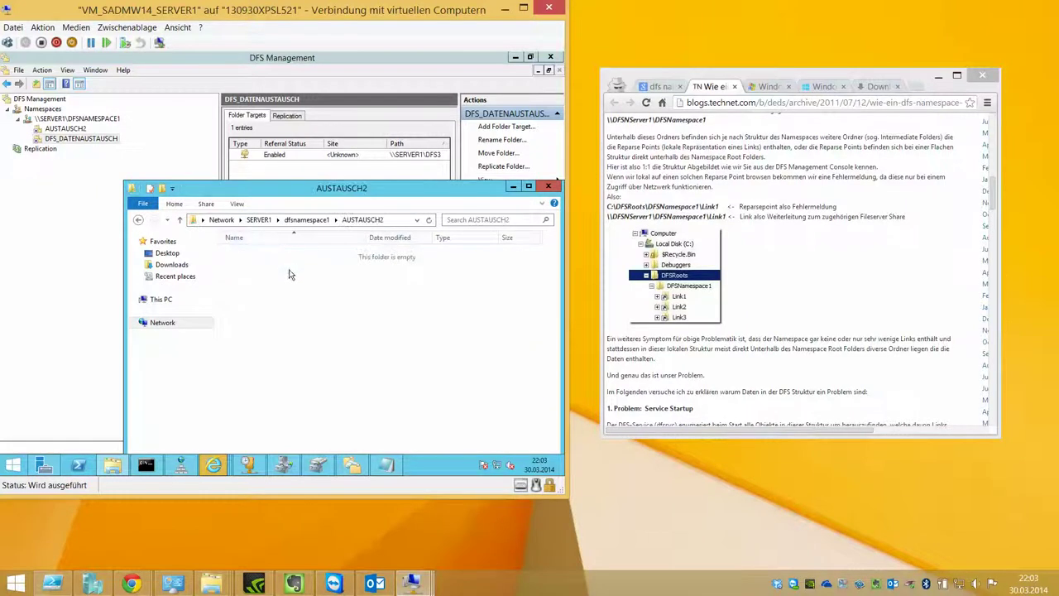
right_click(289, 274)
mouse_move(345, 381)
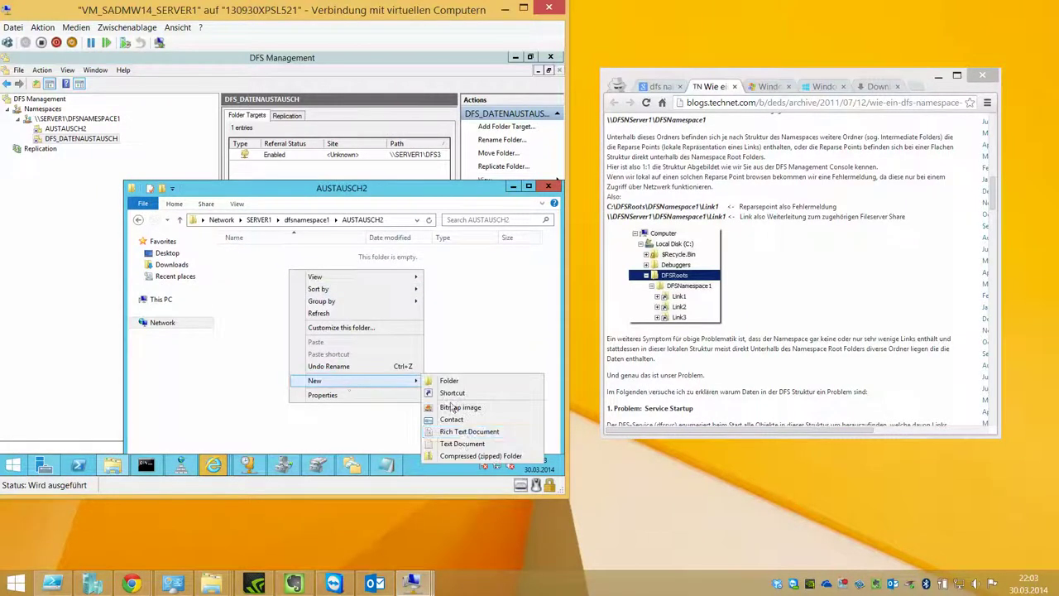
left_click(463, 444)
left_click(346, 303)
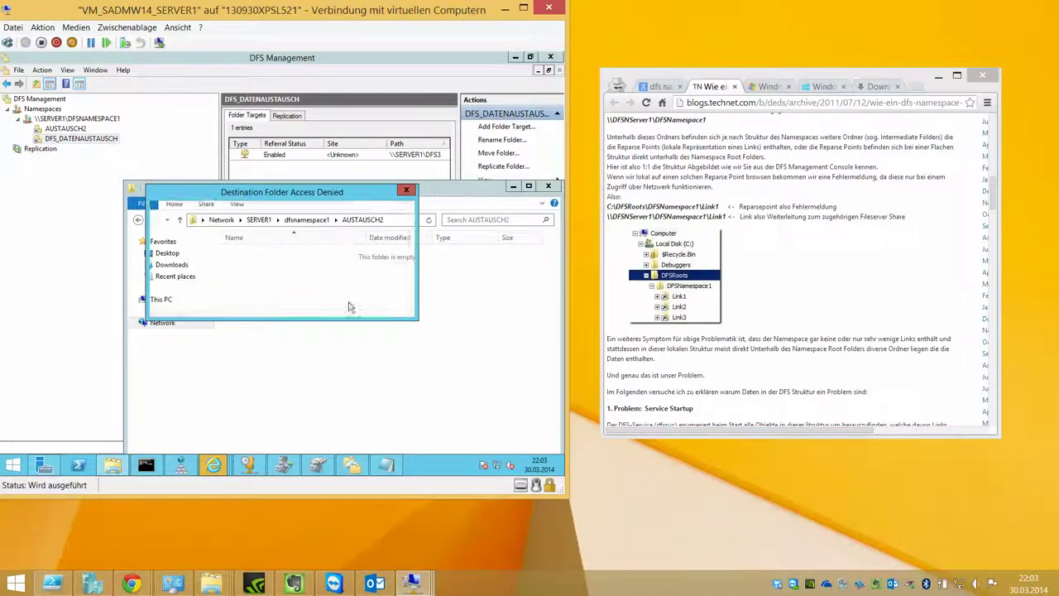
left_click(374, 303)
left_click(327, 220)
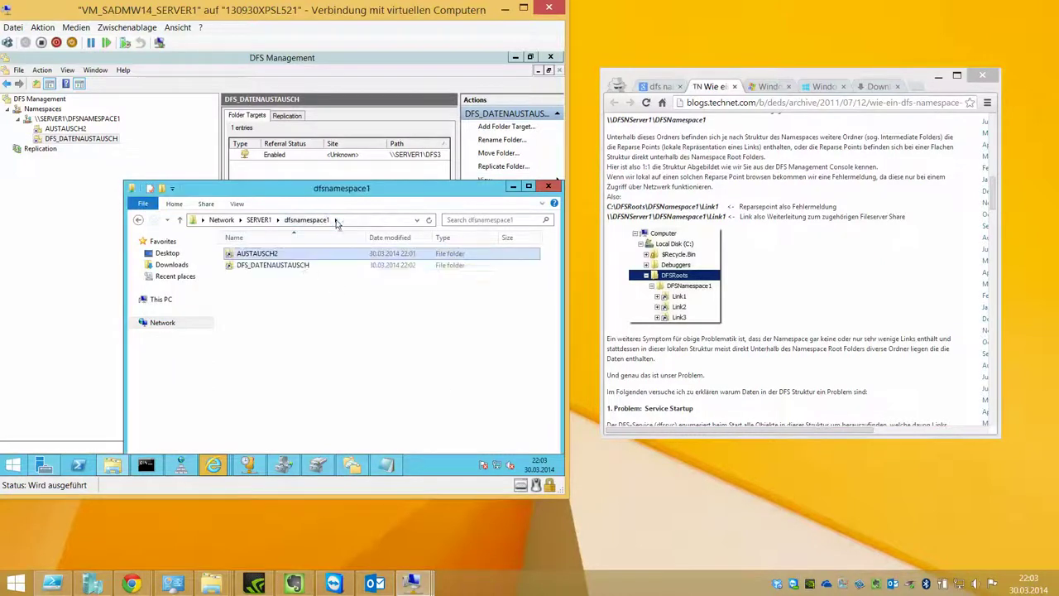
Step: Create a folder named HALLO inside DFS_DATENAUSTAUSCH
double_click(307, 264)
right_click(305, 269)
mouse_move(364, 377)
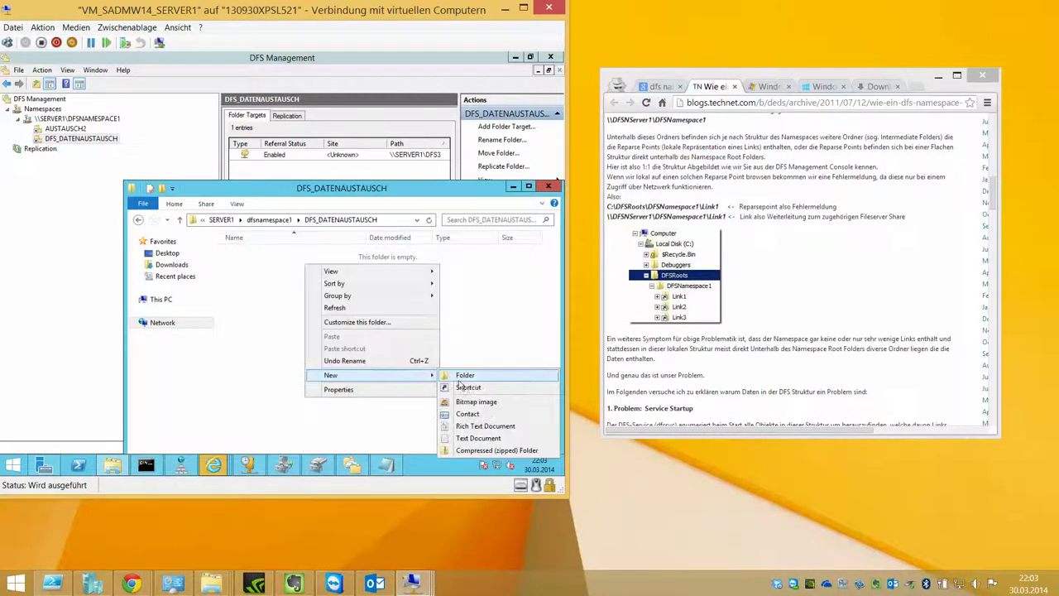
left_click(465, 377)
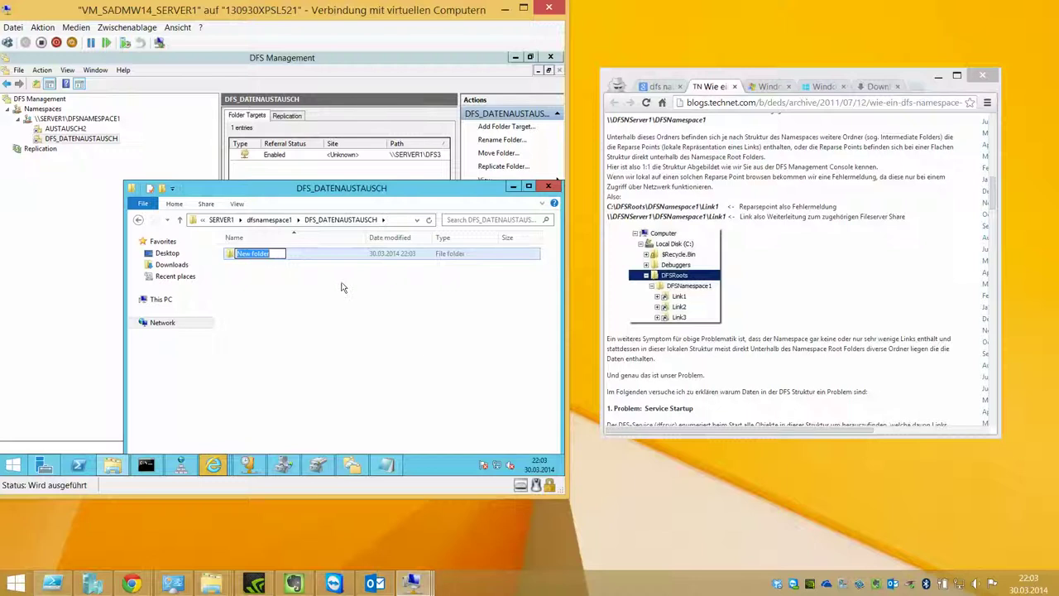
type("HALLO")
key("Return")
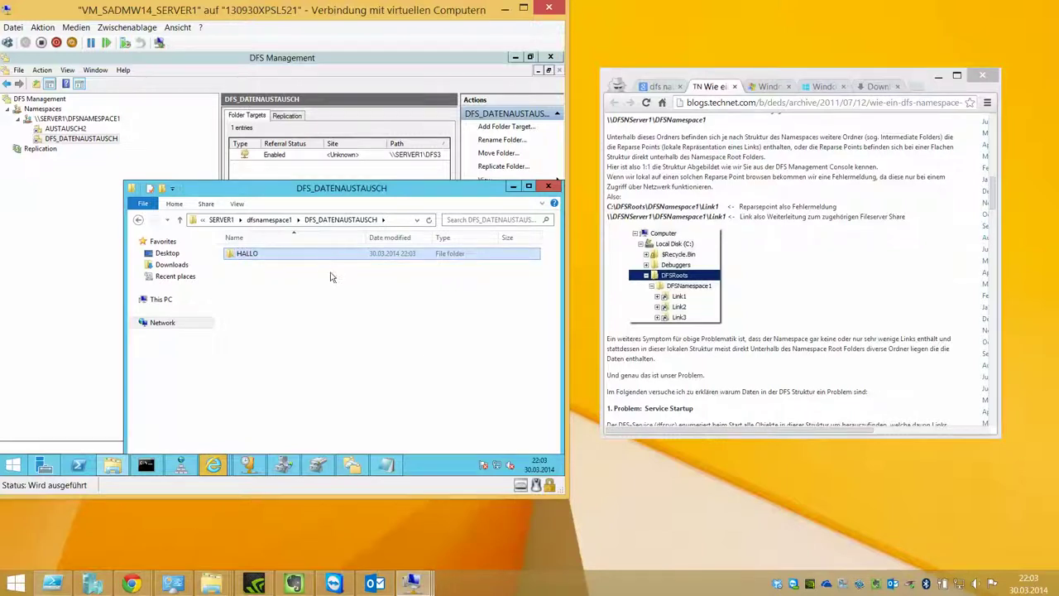
Step: Open and dismiss HALLO's context menu, then move the window up and left
right_click(322, 259)
mouse_move(377, 316)
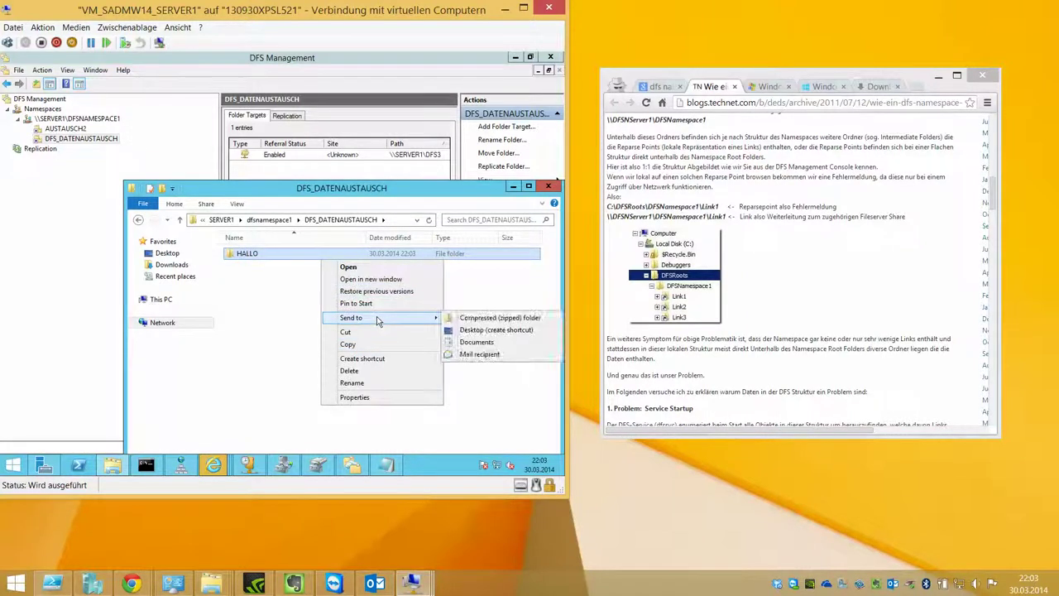
left_click(320, 192)
left_click_drag(319, 192, 191, 109)
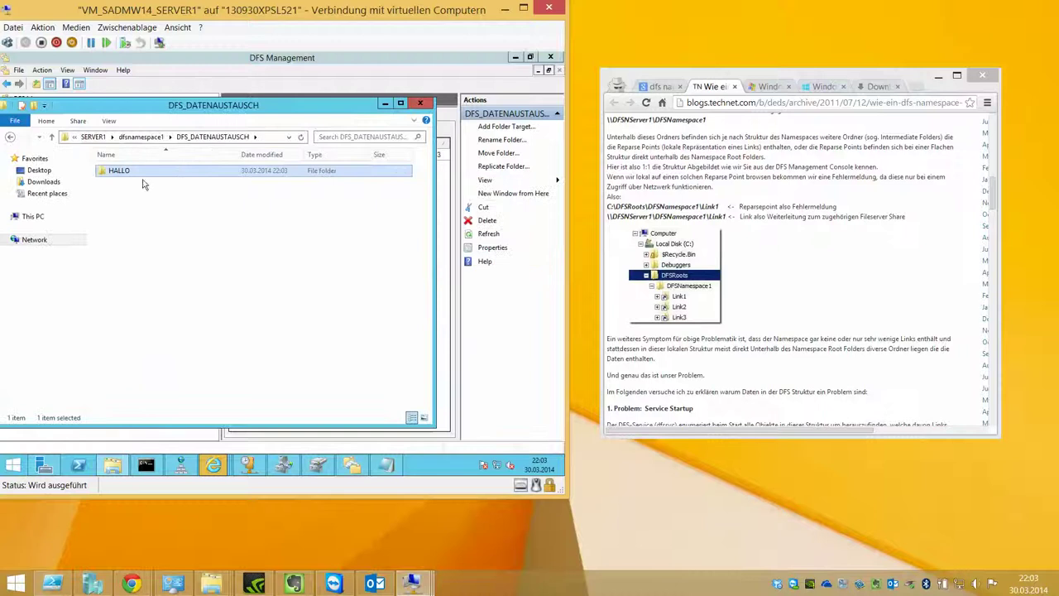
Step: Open a second Explorer window and browse D:, where DFS1's namespace folders are unavailable
right_click(112, 465)
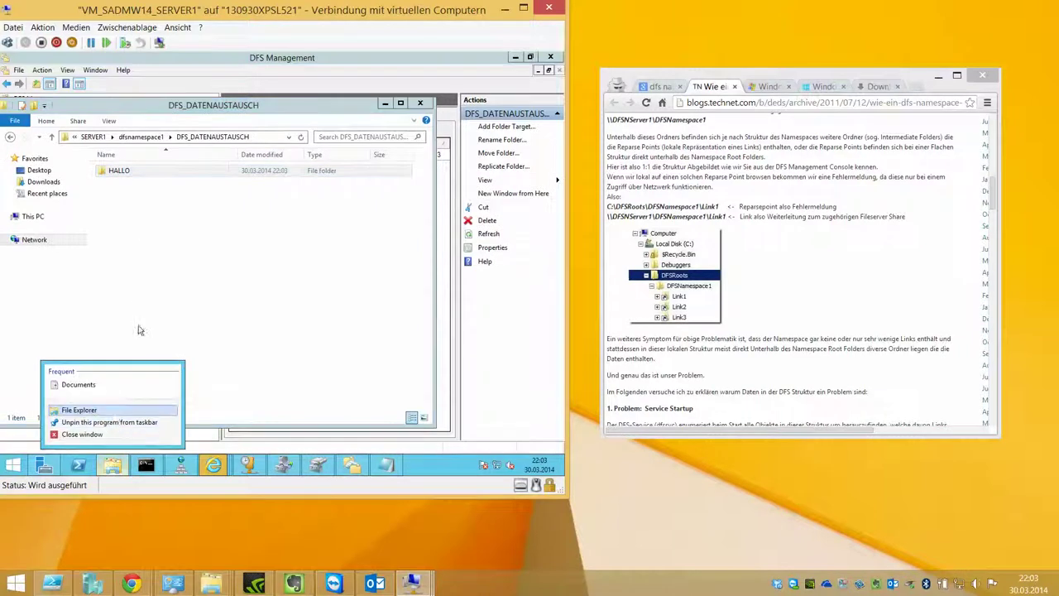
left_click(108, 409)
left_click_drag(199, 119, 380, 121)
double_click(389, 294)
double_click(331, 190)
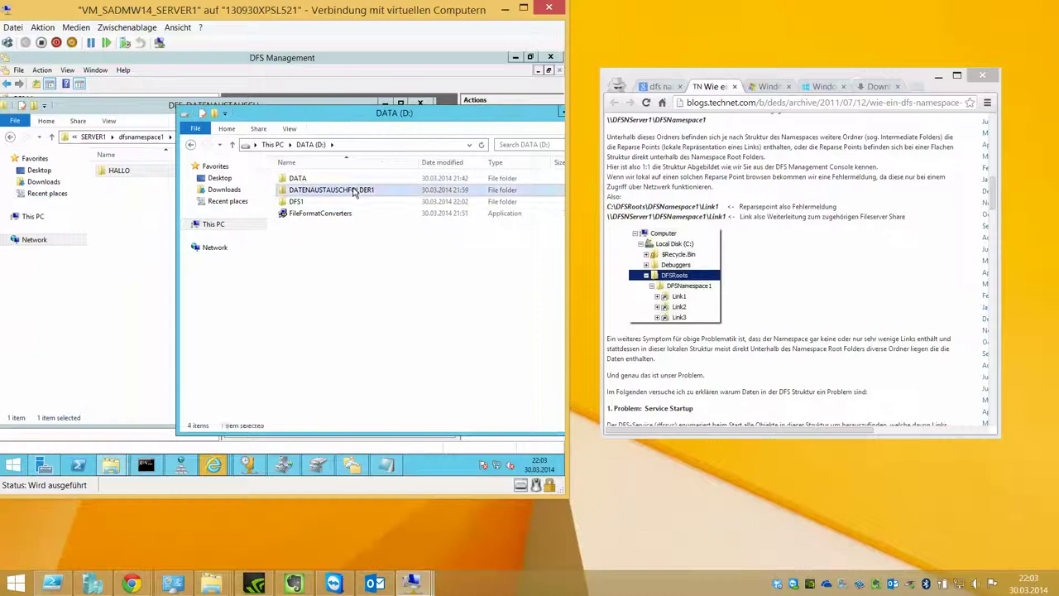
left_click(333, 145)
left_click(348, 158)
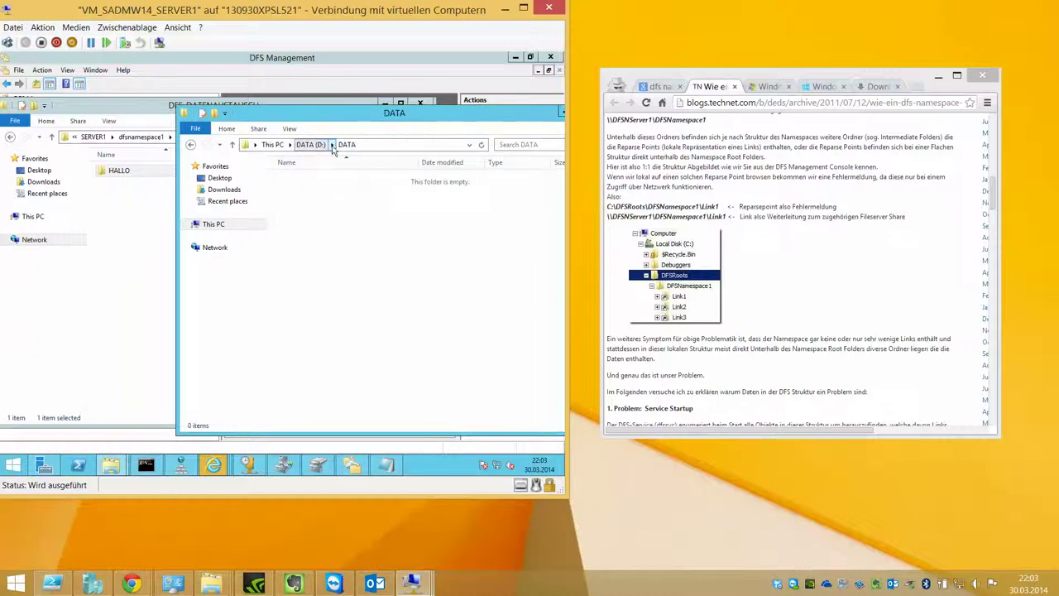
left_click(332, 144)
left_click(344, 181)
double_click(306, 178)
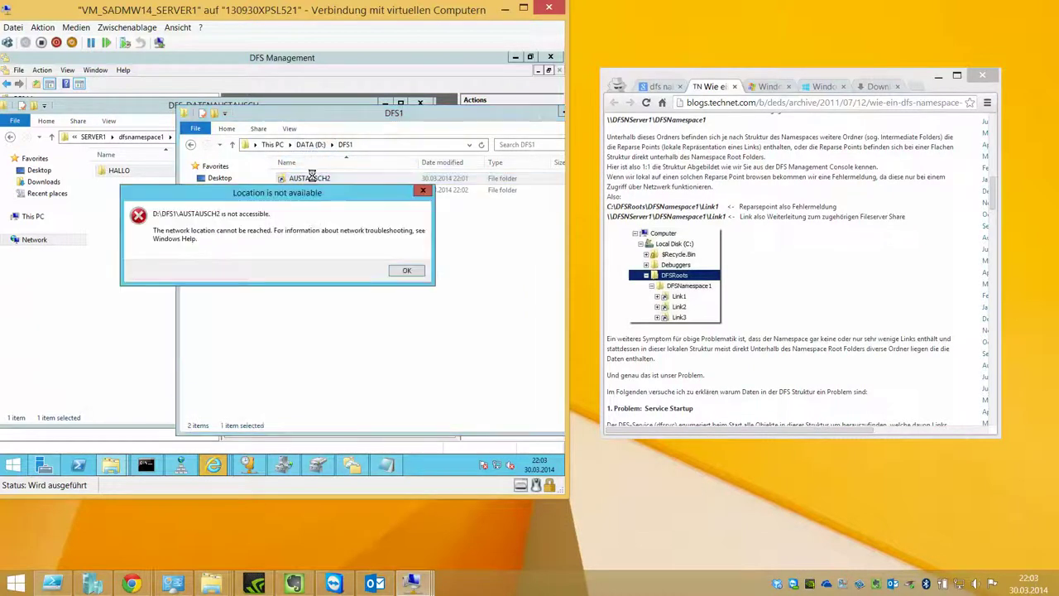
left_click(403, 271)
double_click(325, 190)
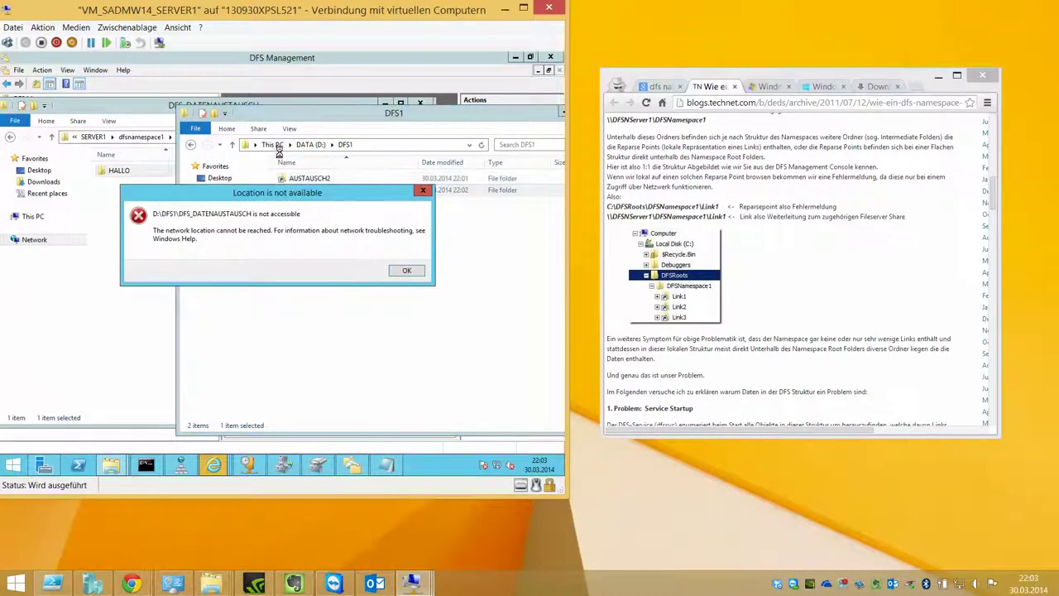
left_click(398, 271)
Step: Open C:\AAA_DATEN\DFS3 and snap it right, with the namespace window snapped left
left_click(273, 145)
double_click(315, 296)
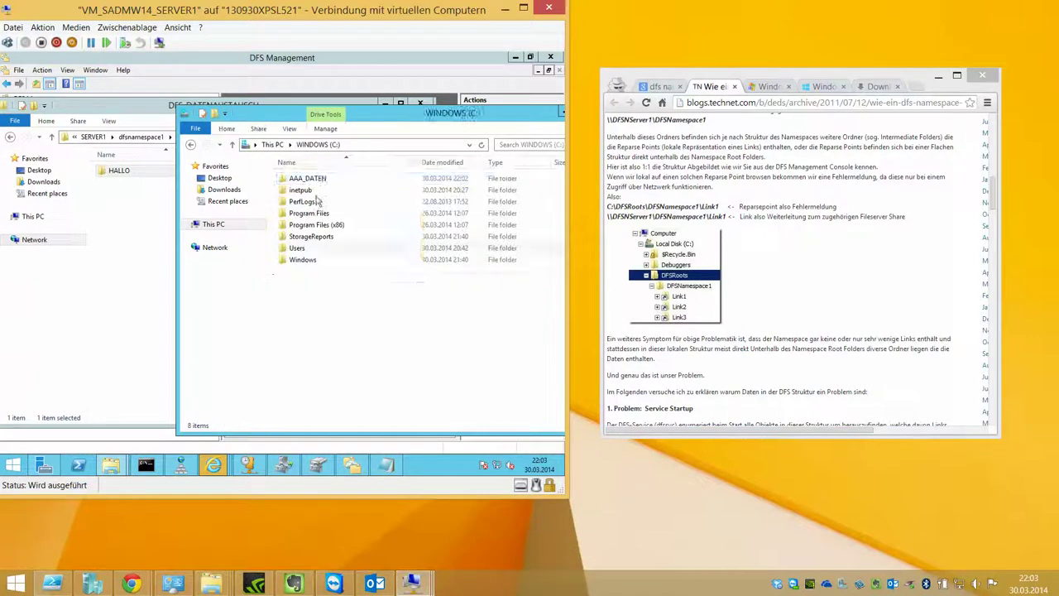
double_click(319, 181)
double_click(321, 201)
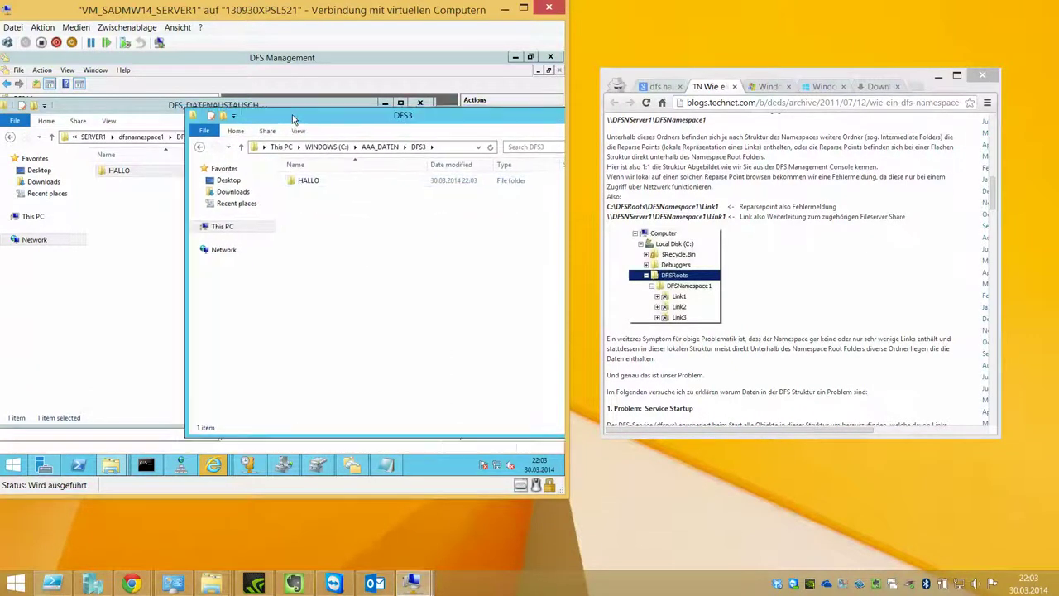
key("super+Right")
left_click(270, 113)
key("super+Left")
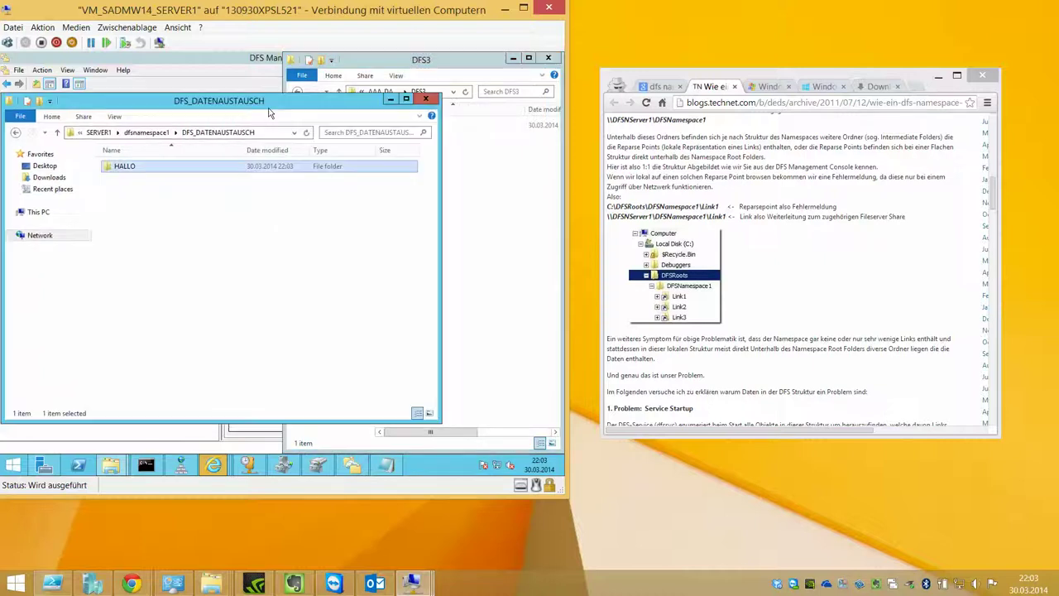
left_click(183, 170)
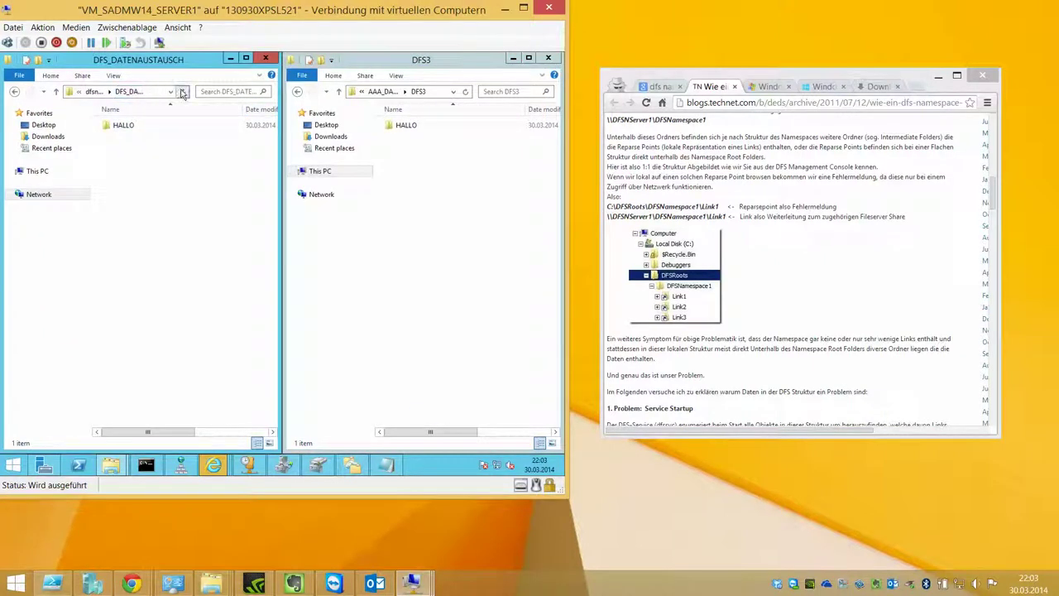
Step: Toggle enhanced session mode, reconnect, and leave full-screen view with the toolbar toggled
left_click(178, 27)
left_click(194, 66)
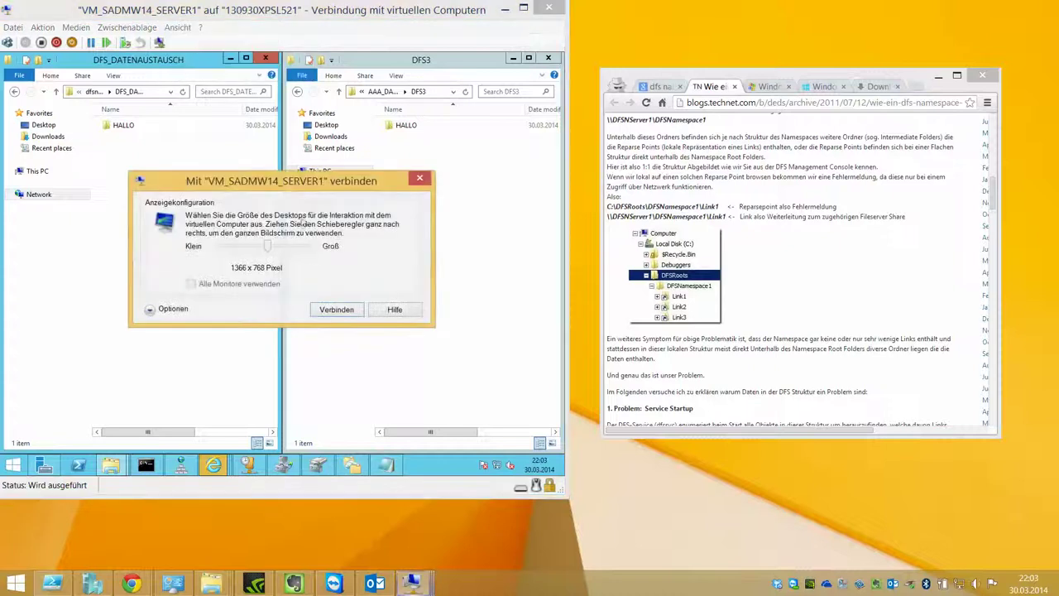
key("Return")
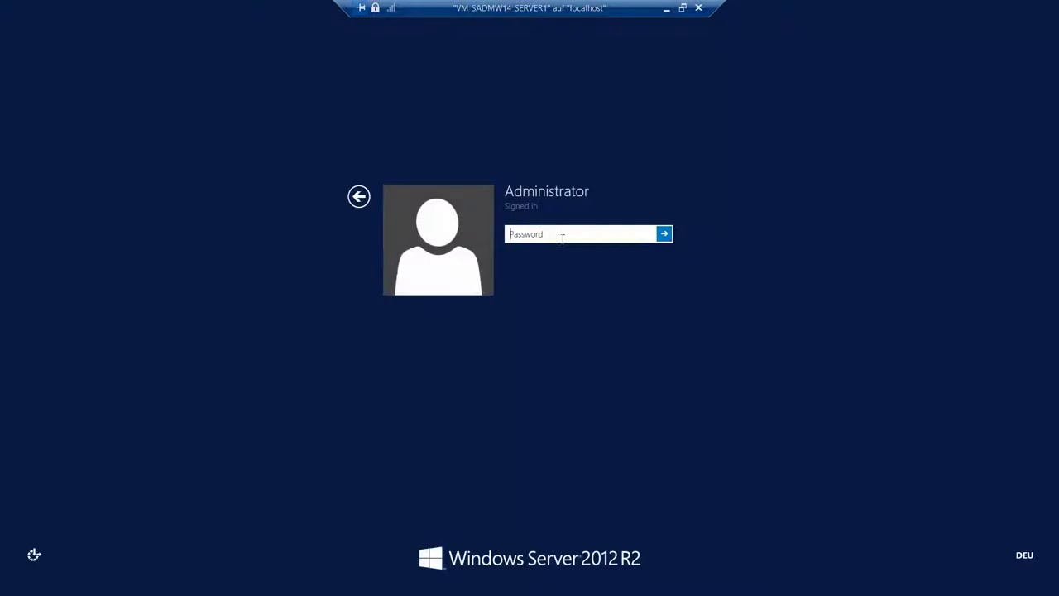
left_click(682, 8)
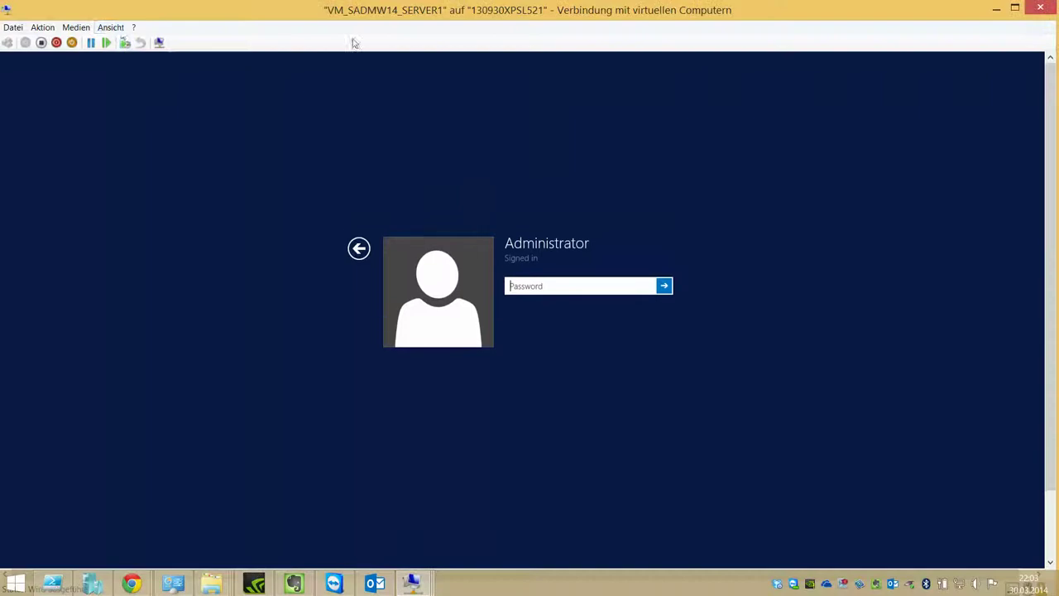
left_click(115, 28)
left_click(130, 57)
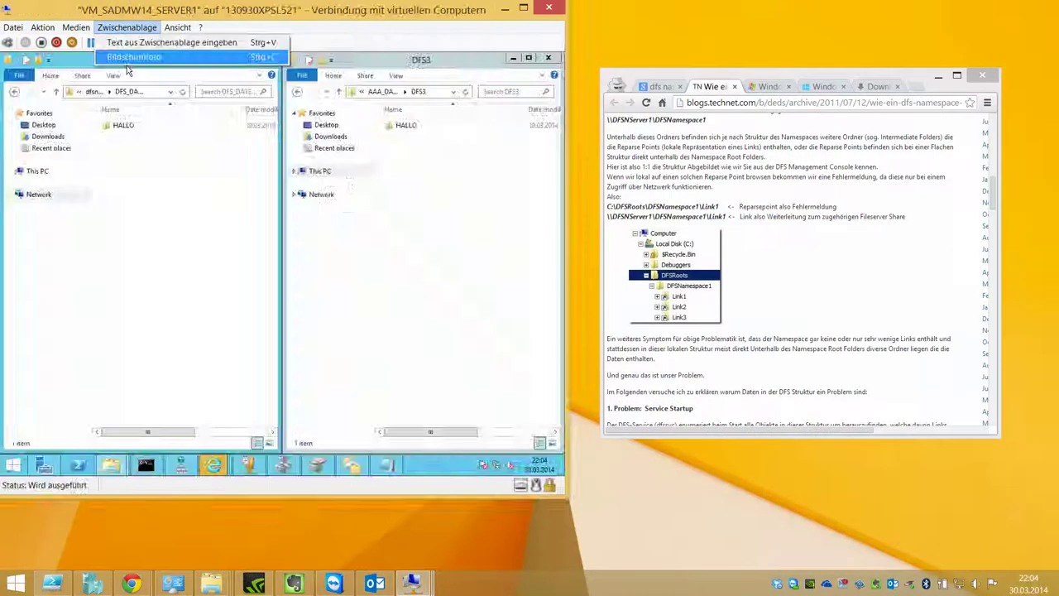
Step: Turn enhanced session off, close the connection, and reconnect to VM_SADMW14_SERVER1 from Hyper-V Manager
left_click(177, 27)
left_click(190, 71)
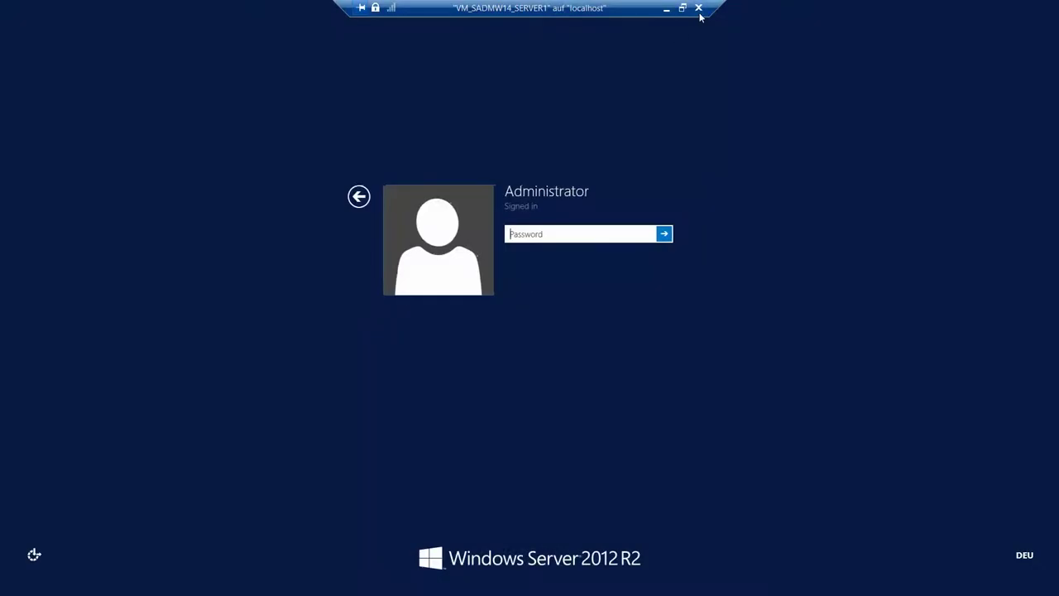
left_click(698, 8)
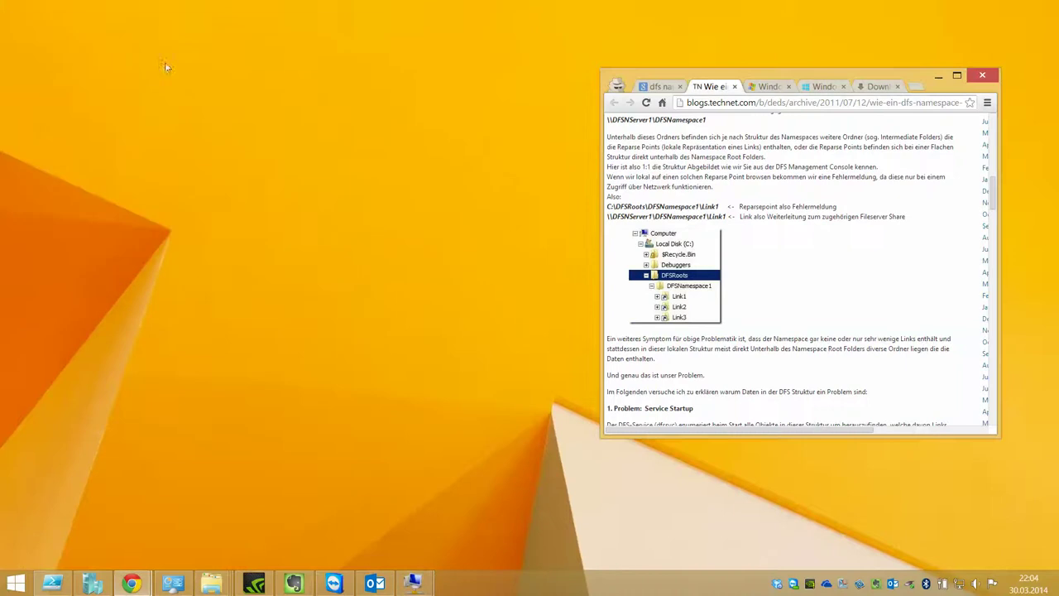
left_click(92, 583)
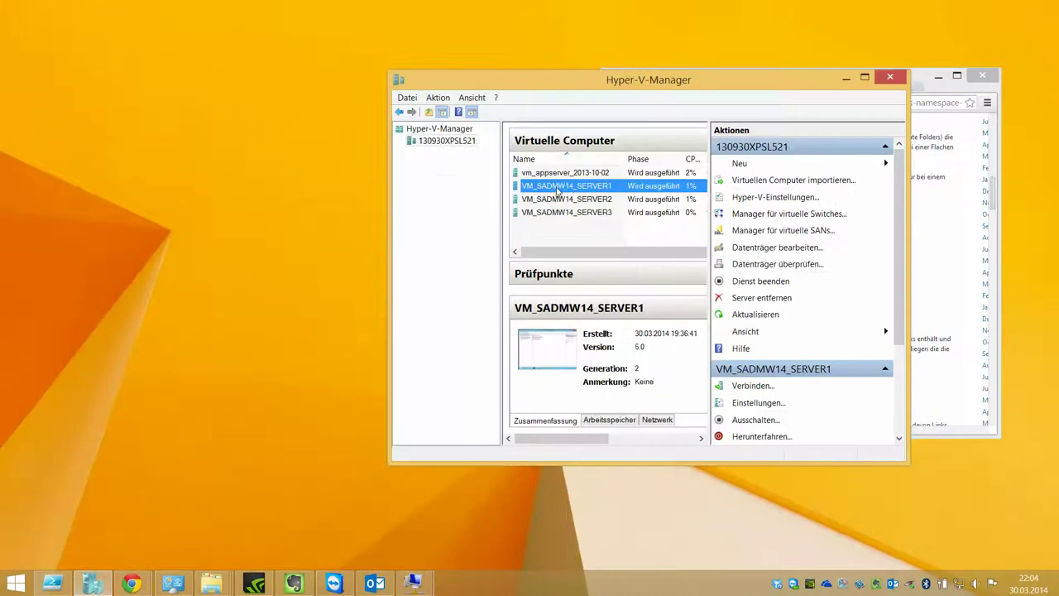
right_click(558, 187)
left_click(571, 191)
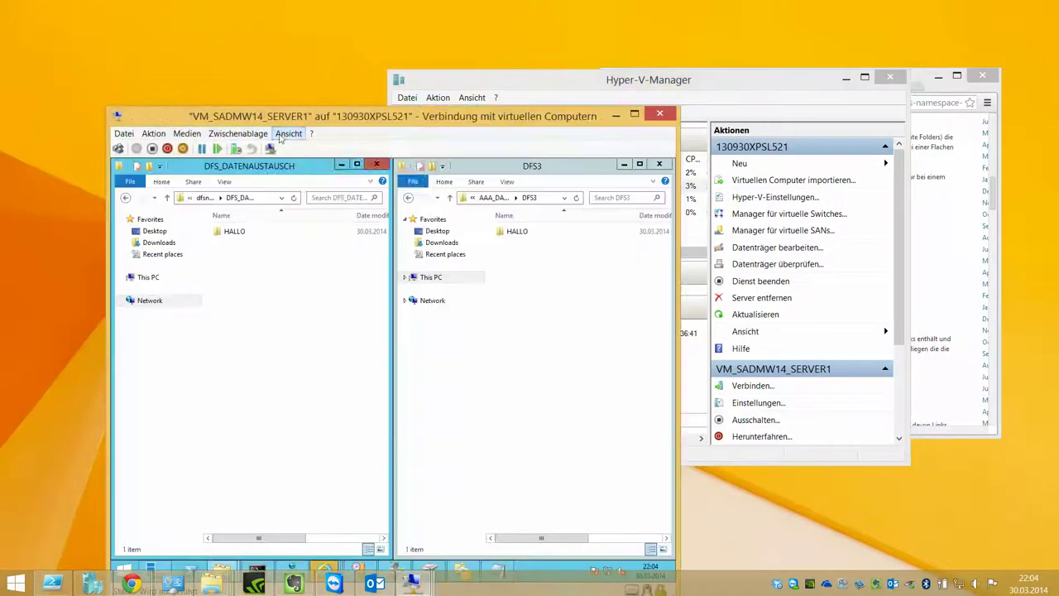
left_click(286, 135)
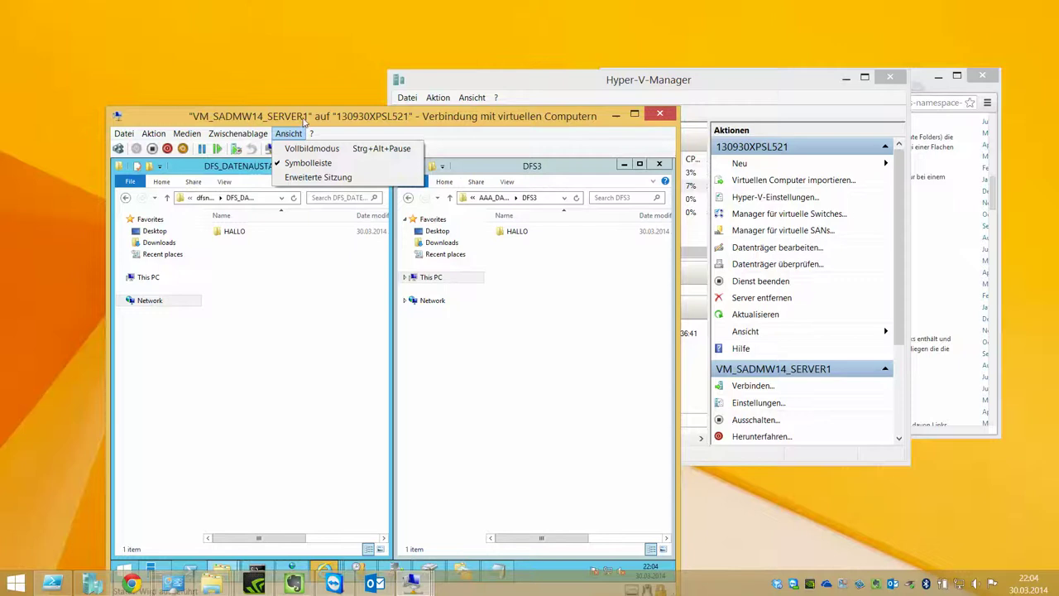
Step: Minimize Server Manager and Internet Explorer to clear the VM desktop
key("Escape")
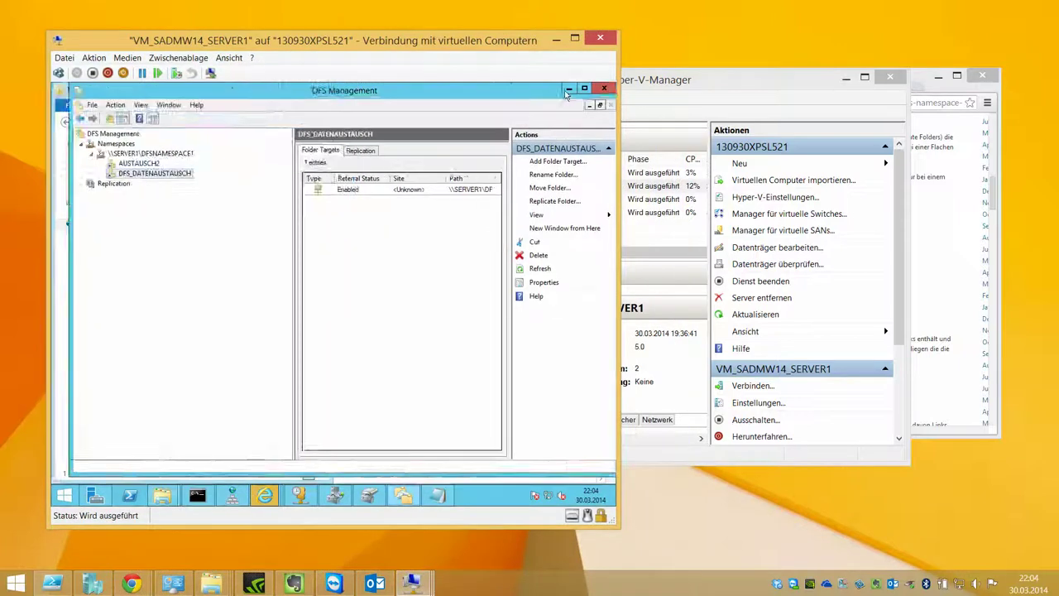
left_click(566, 88)
left_click(566, 88)
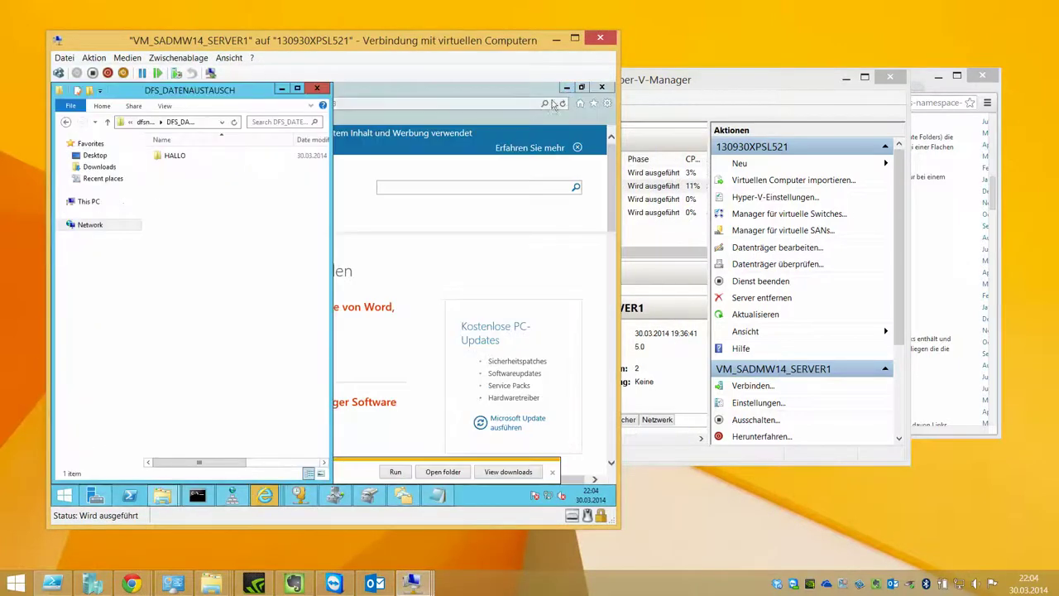
left_click(567, 90)
left_click(567, 90)
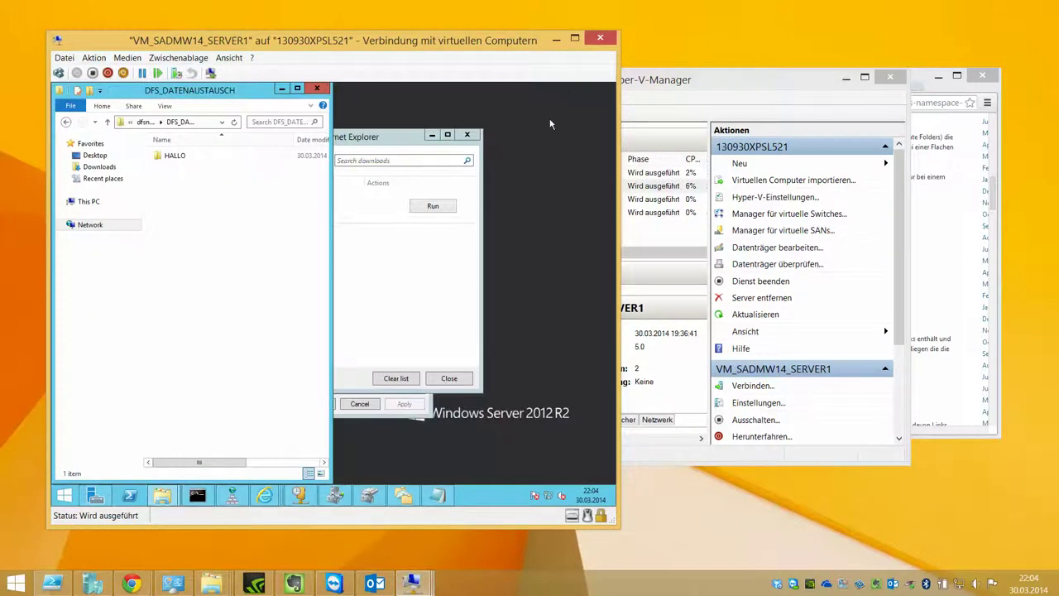
Step: Set the VM screen resolution to 1366 × 768, then close Server Options without changes
right_click(552, 124)
left_click(549, 223)
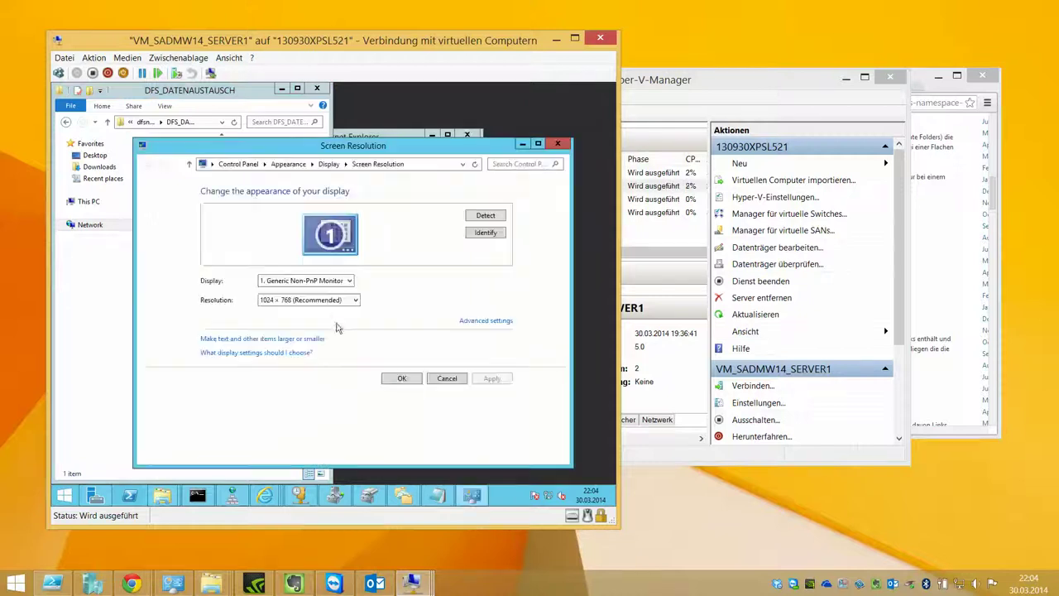
left_click(328, 301)
left_click_drag(274, 364, 273, 383)
left_click(492, 381)
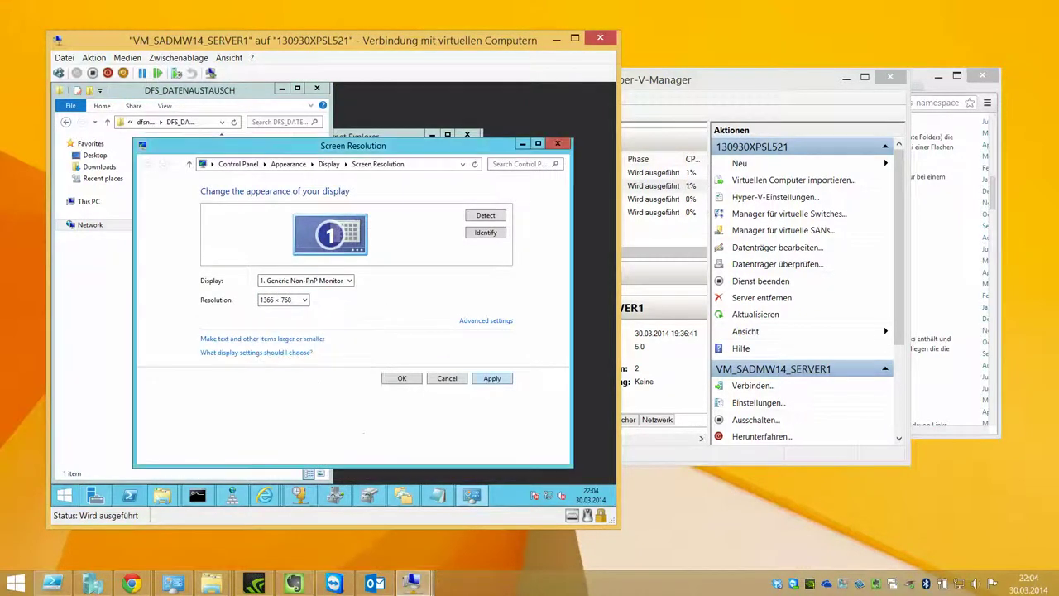
left_click(387, 303)
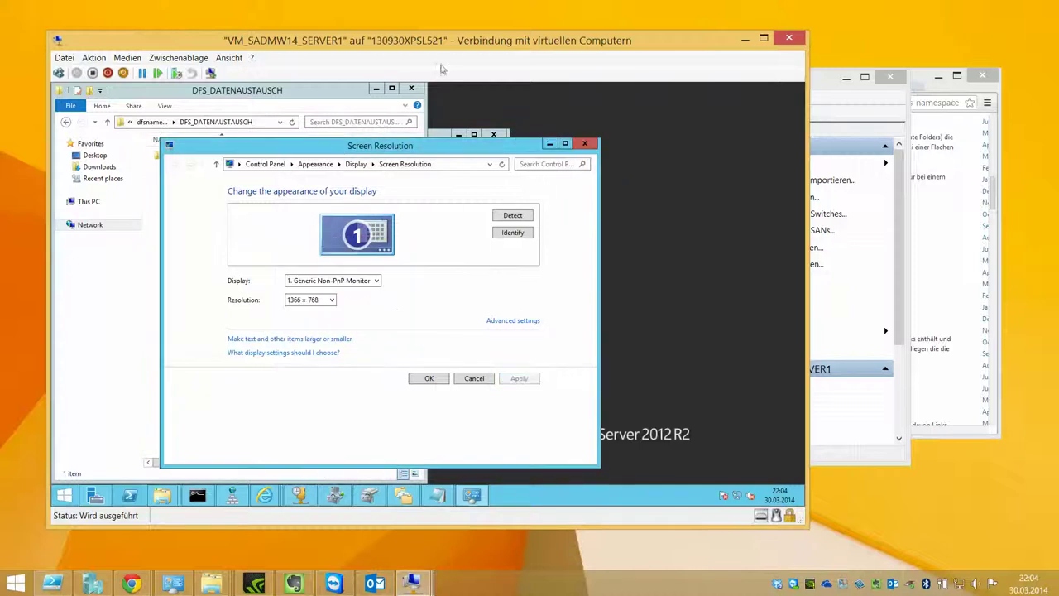
left_click(360, 345)
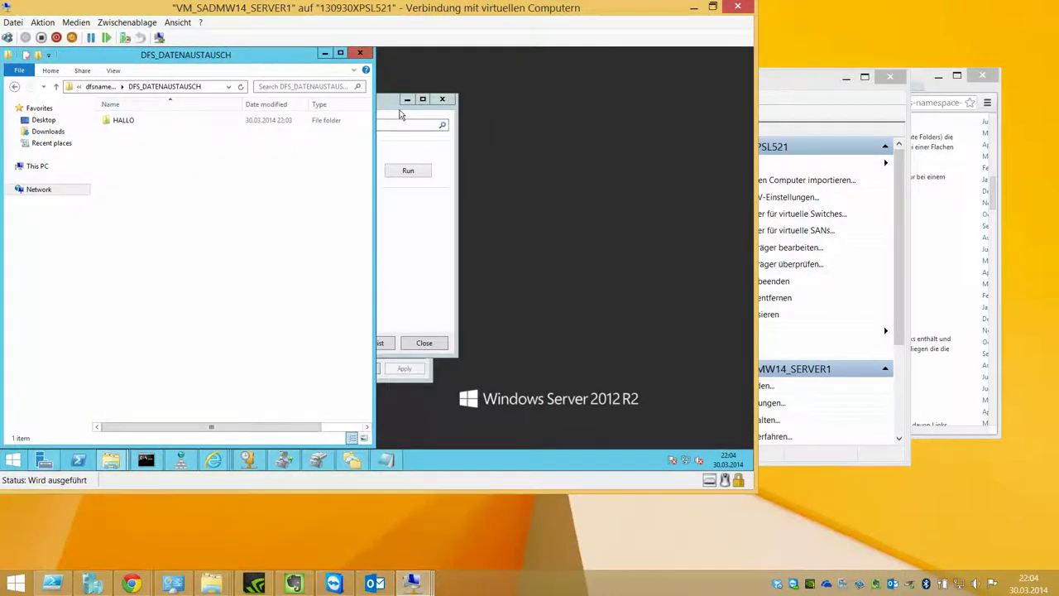
left_click(394, 341)
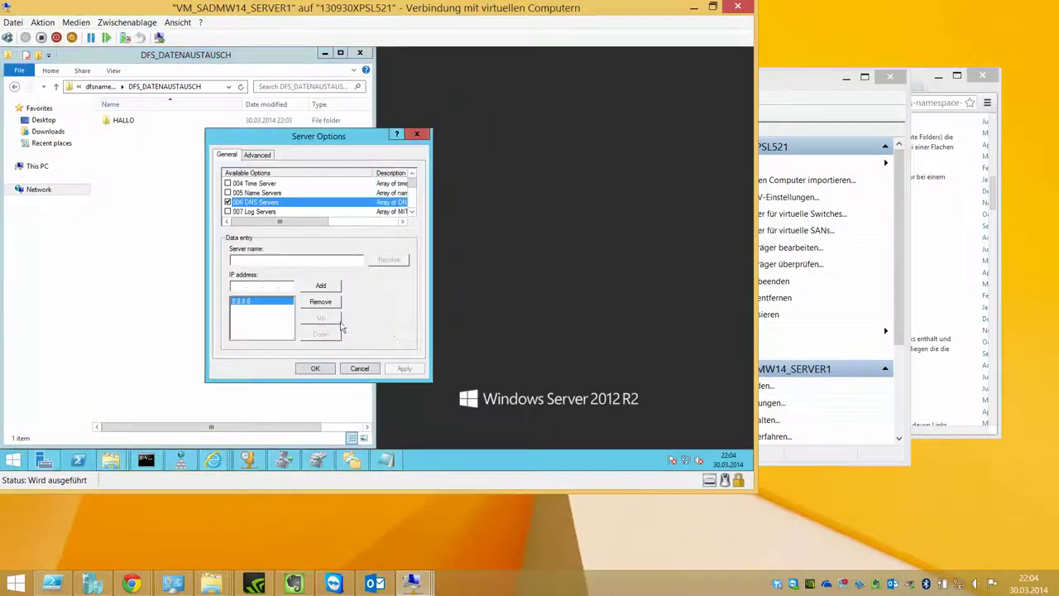
left_click(356, 368)
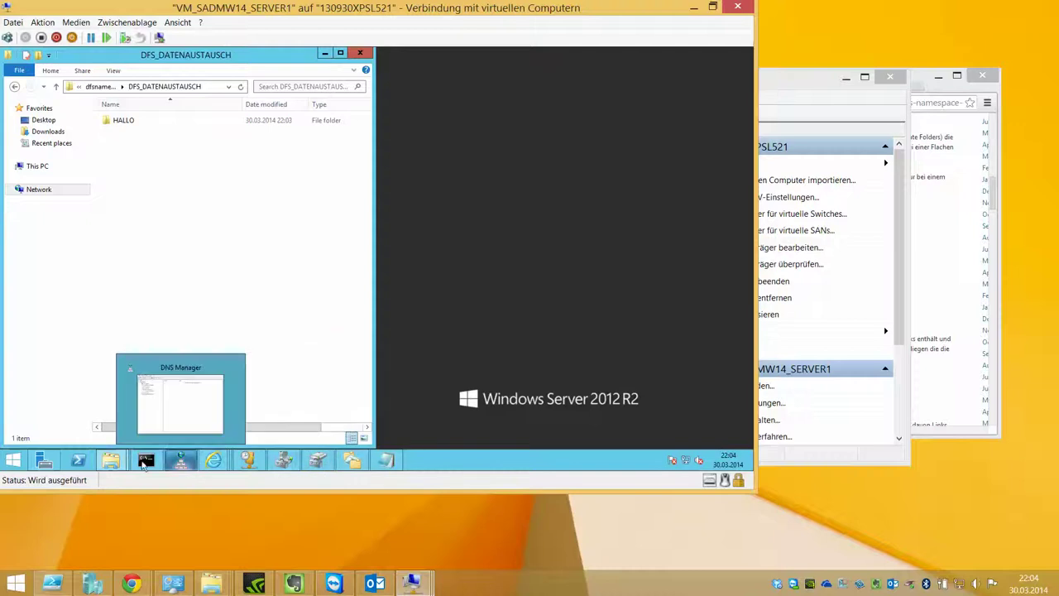
Step: Snap and resize the Explorer windows so DFS3 sits above DFS_DATENAUSTAUSCH
mouse_move(110, 460)
left_click(161, 396)
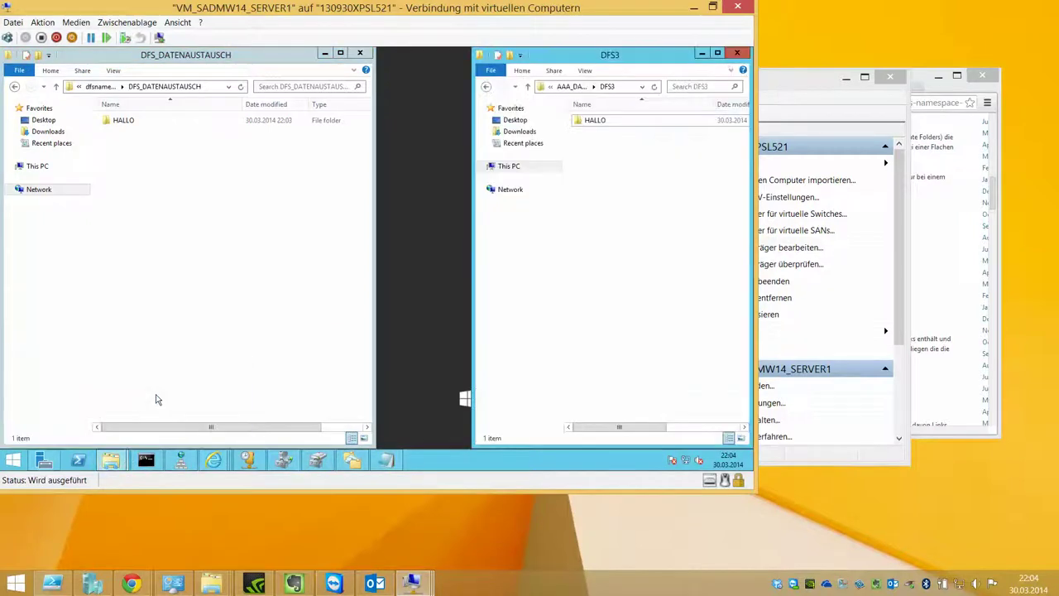
key("super+Right")
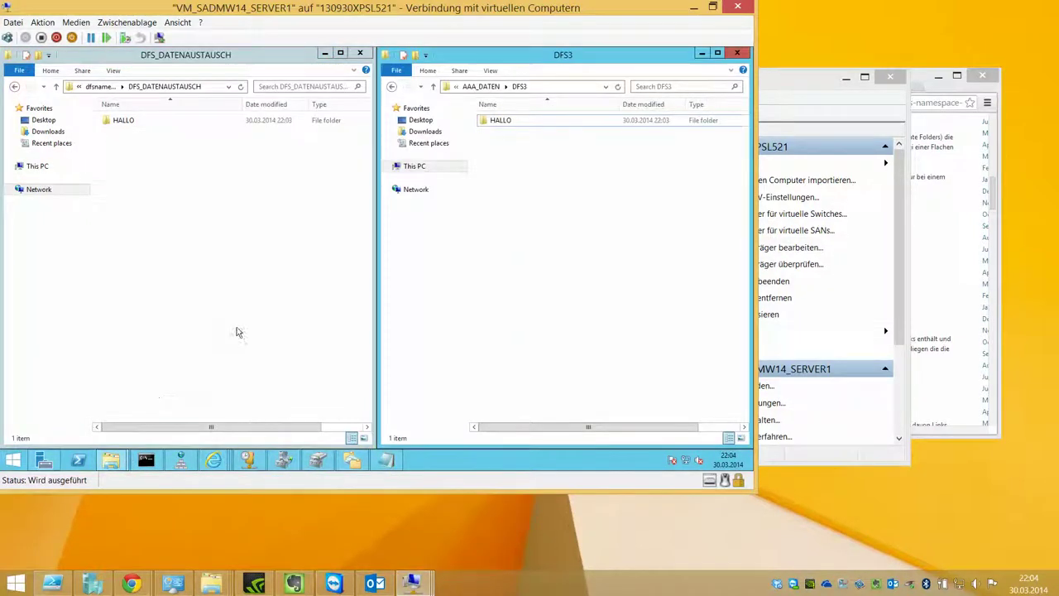
left_click(236, 328)
key("super+Right")
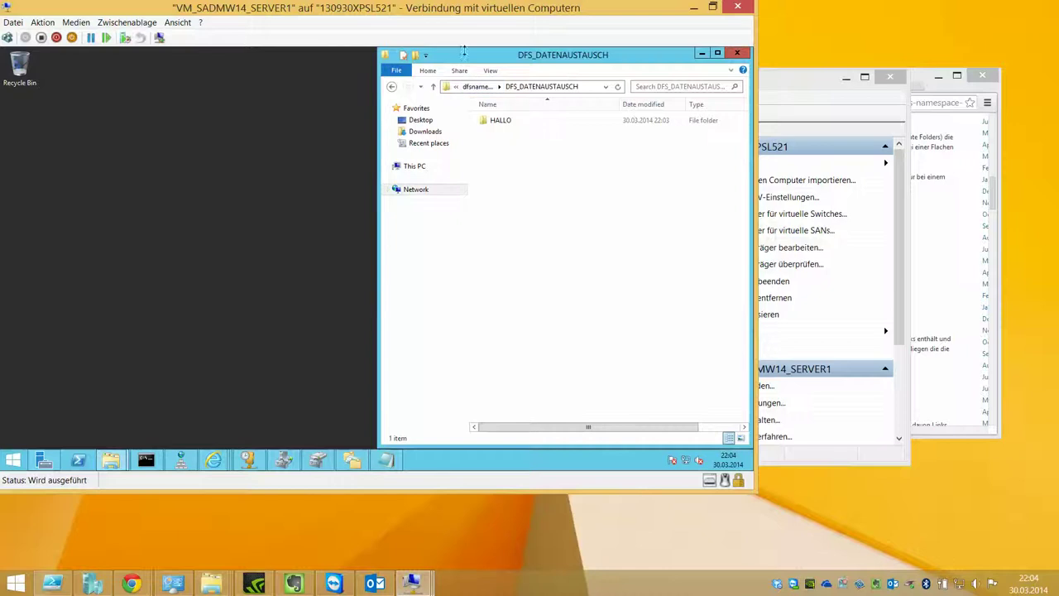
left_click_drag(464, 52, 2, 290)
double_click(376, 47)
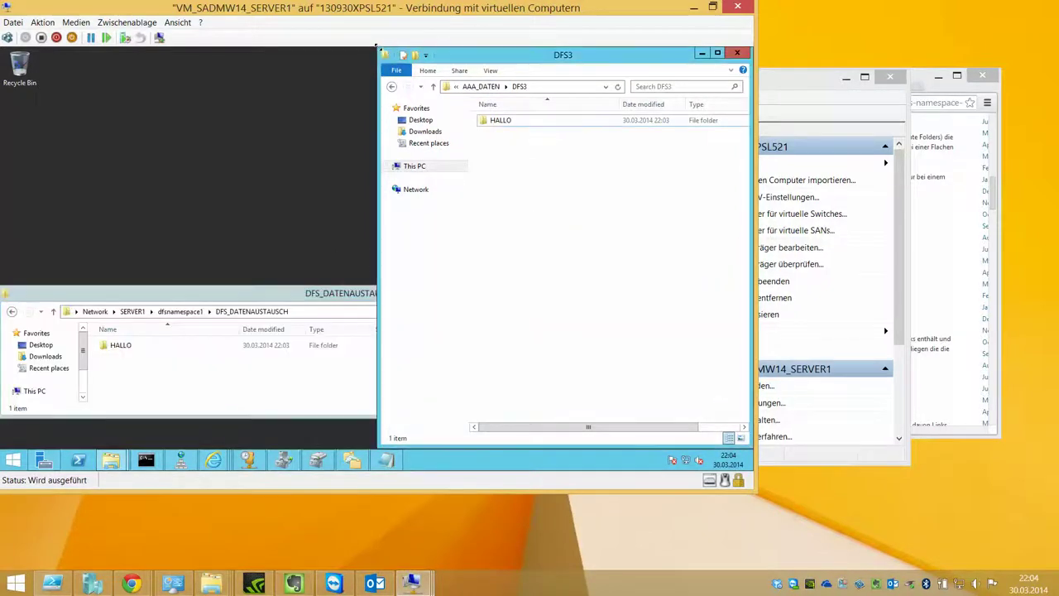
left_click_drag(376, 46, 53, 231)
left_click_drag(222, 242, 182, 58)
left_click(426, 366)
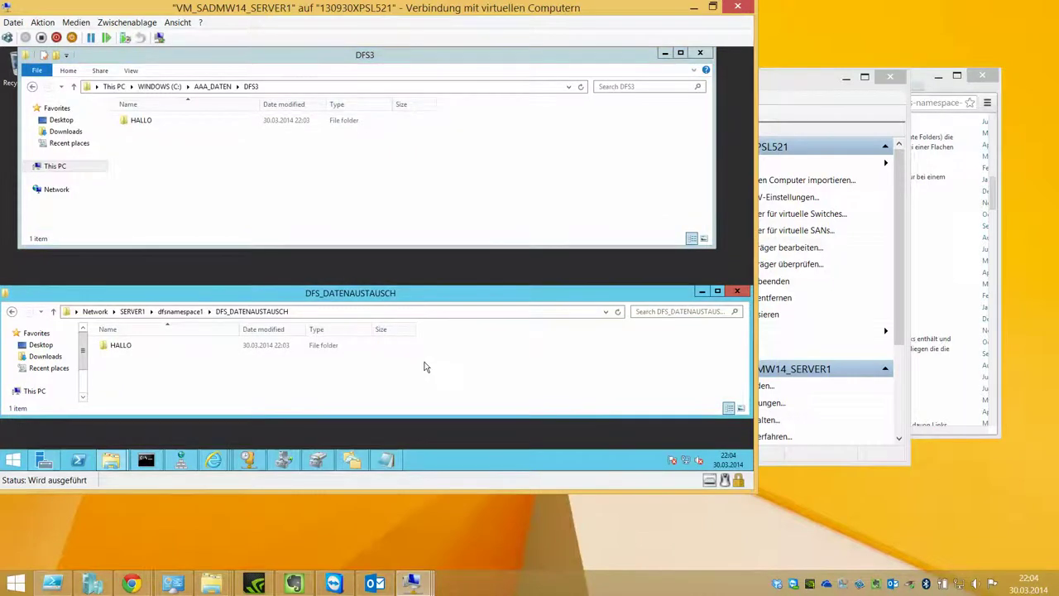
Step: Create a new text document named HALLO in the DFS3 folder
right_click(177, 173)
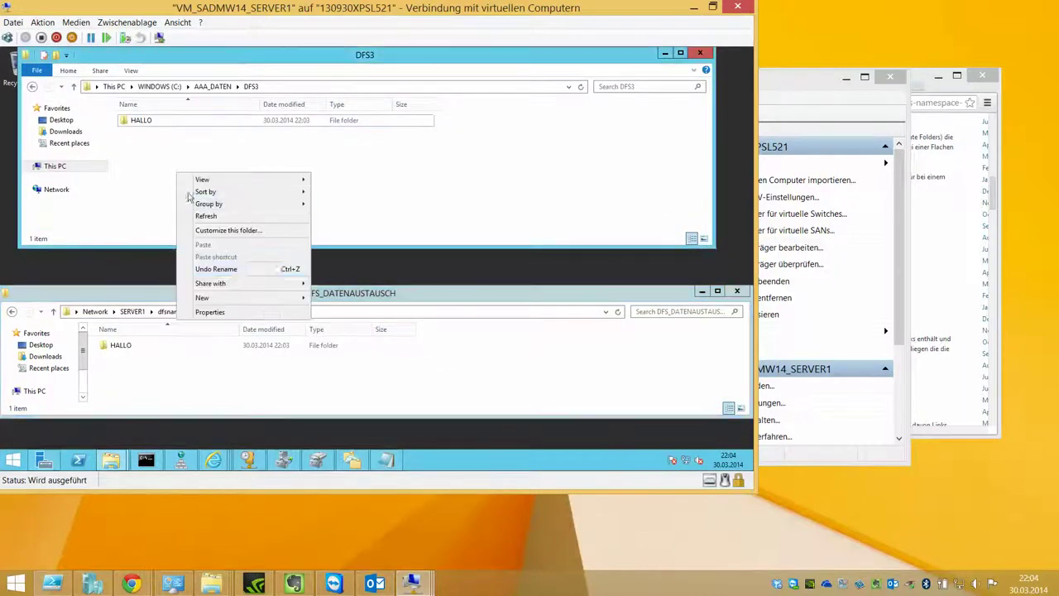
mouse_move(240, 298)
left_click(350, 361)
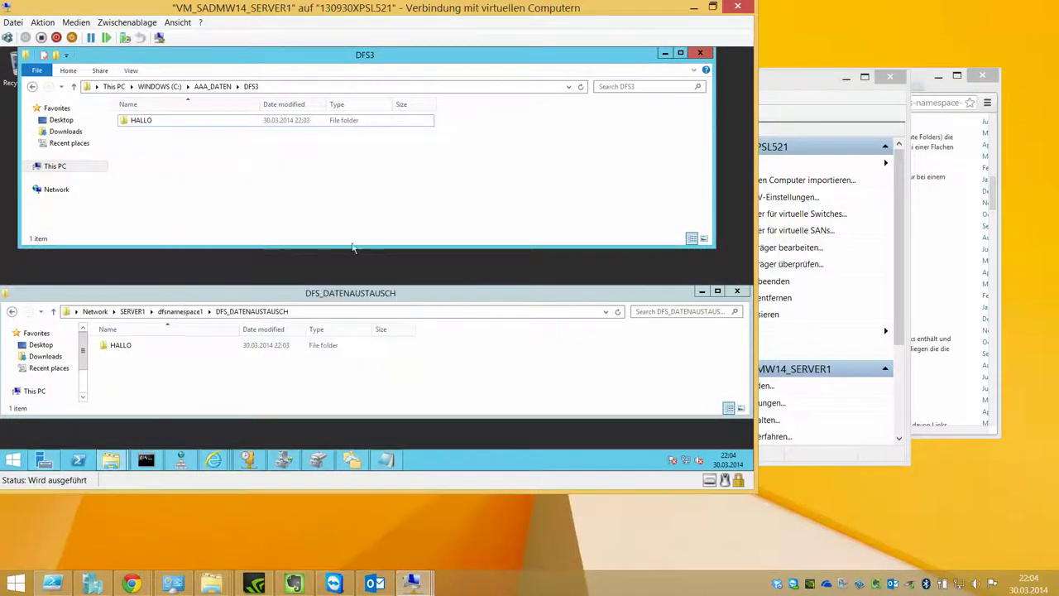
type("HALLO")
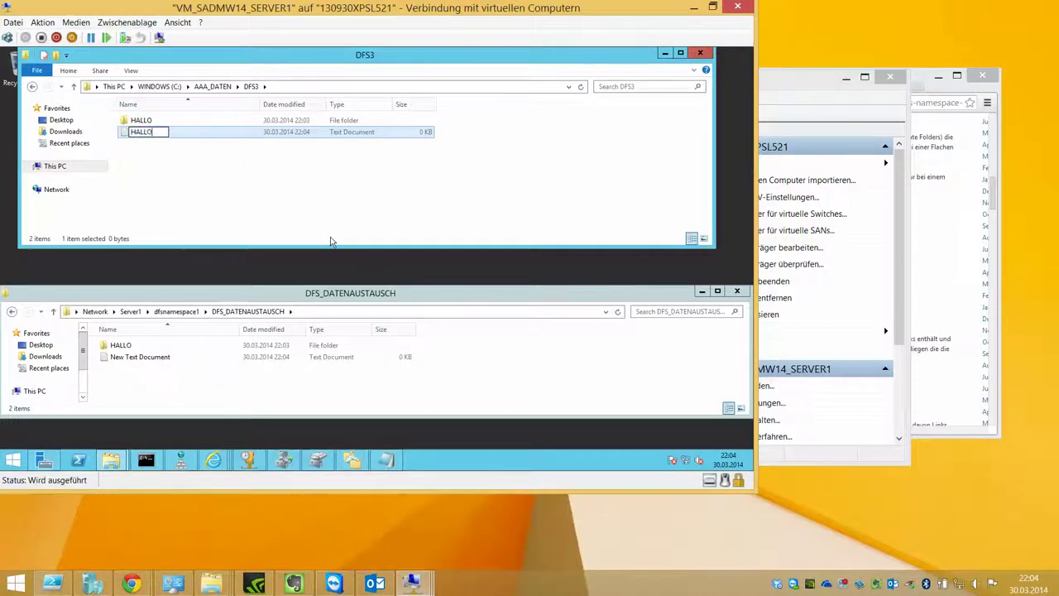
key("Return")
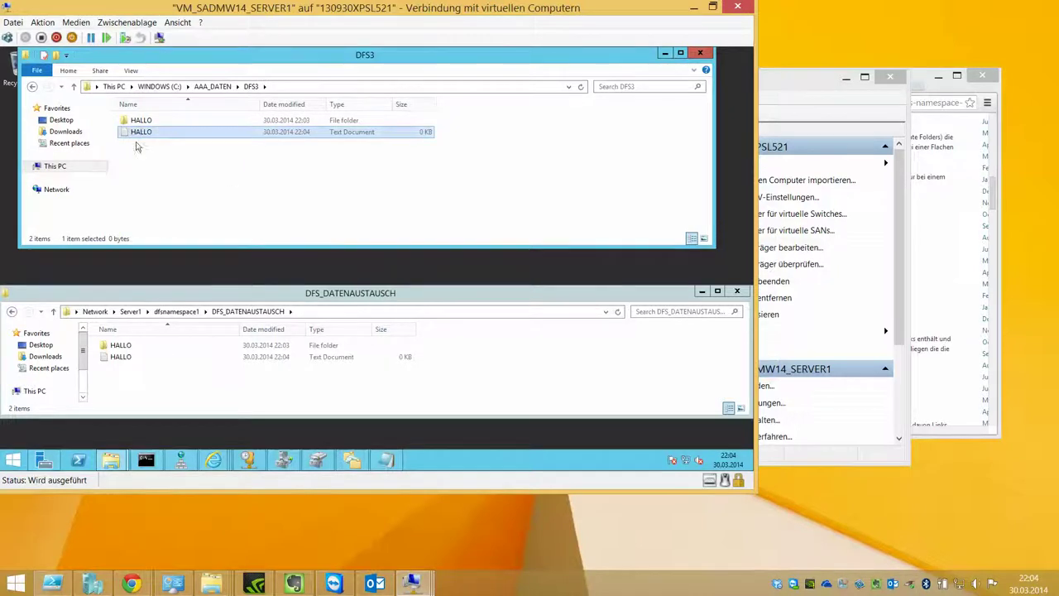
Step: Create a rich text document named TEST in DFS_DATENAUSTAUSCH through the namespace
right_click(137, 368)
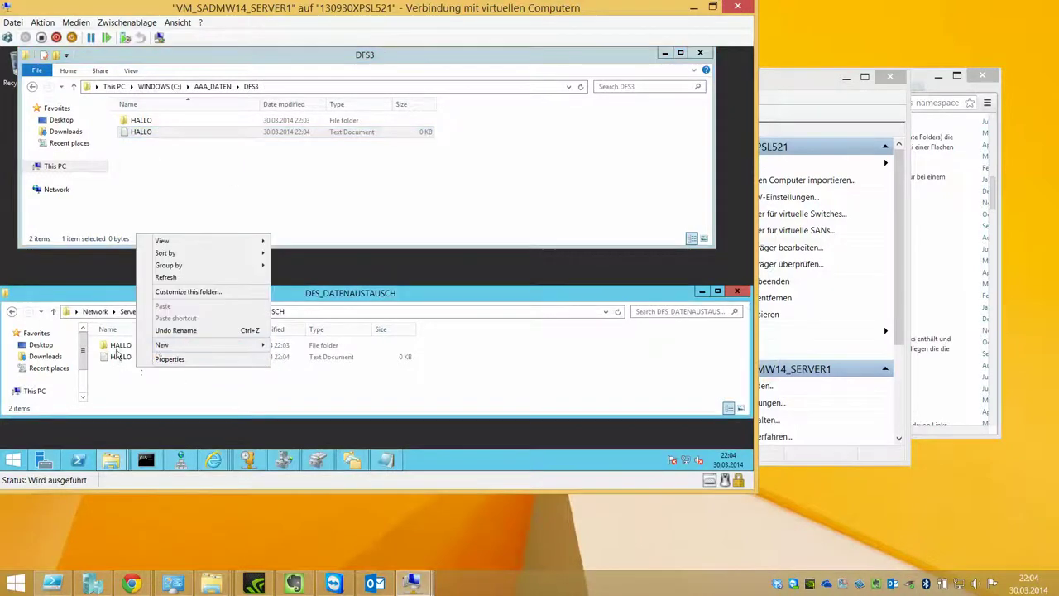
mouse_move(234, 346)
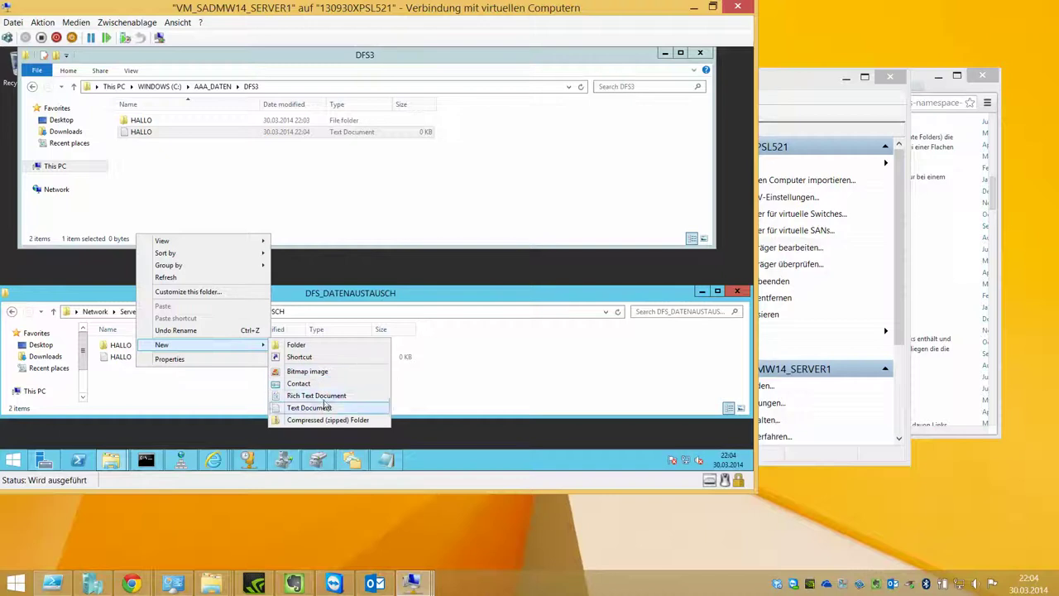
left_click(321, 397)
type("TEST")
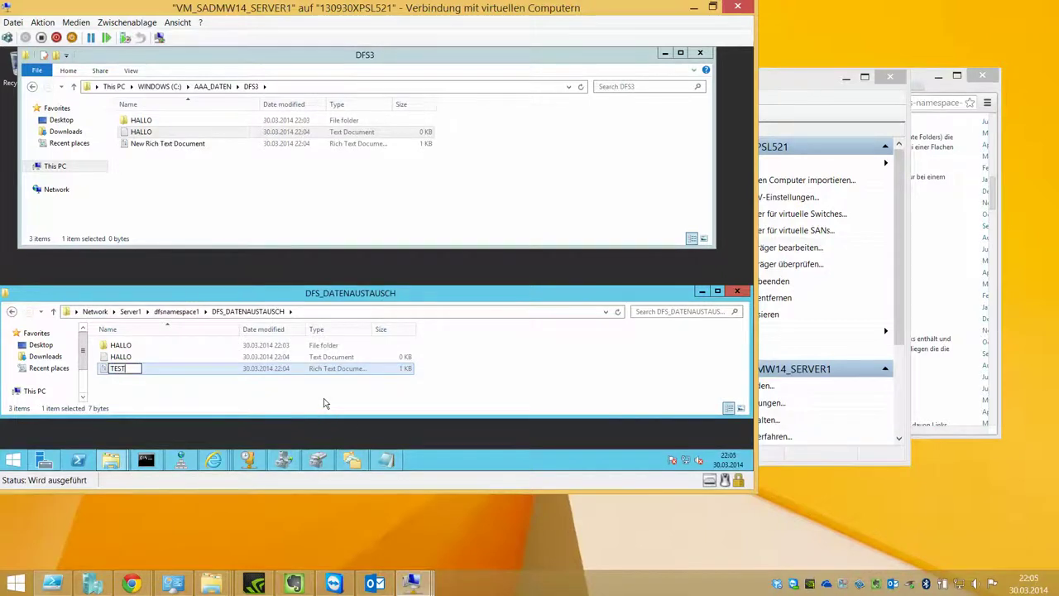
key("Return")
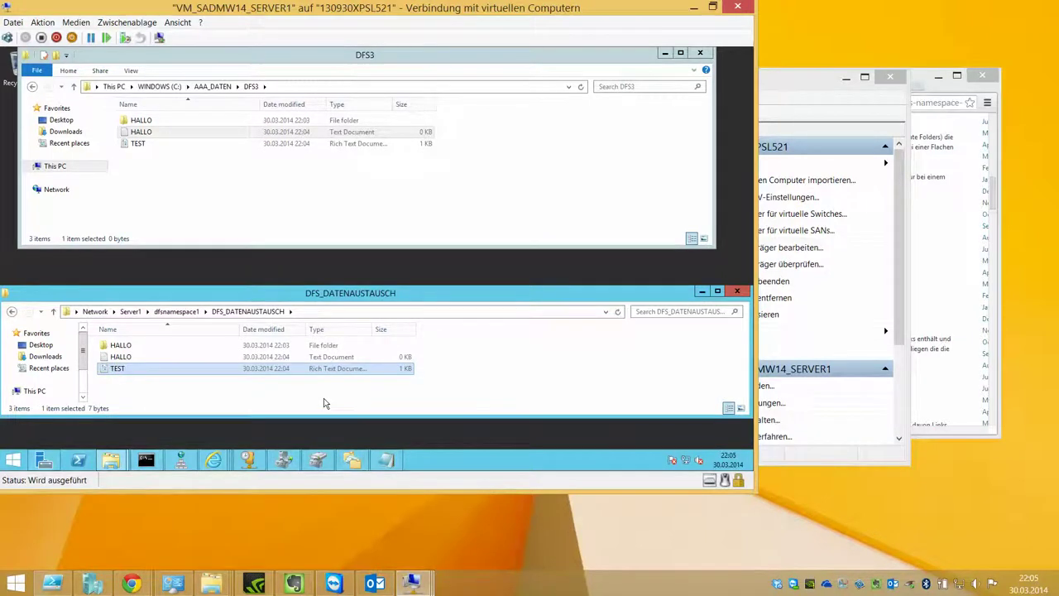
Step: Verify DFS3 lists TEST, then view the namespace folder's full network path with Server1
left_click(259, 219)
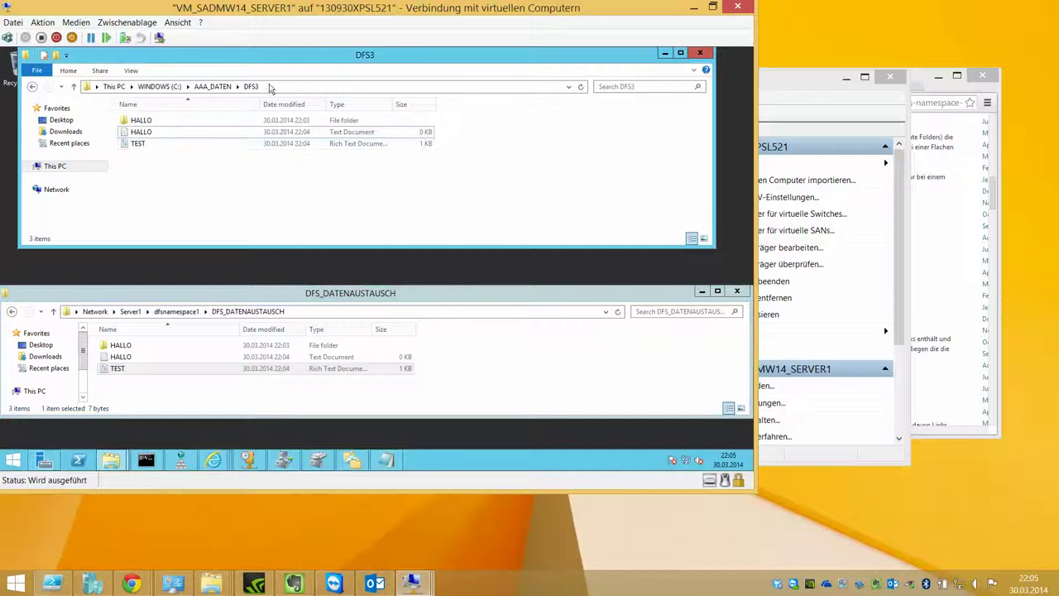
left_click(314, 322)
left_click(478, 378)
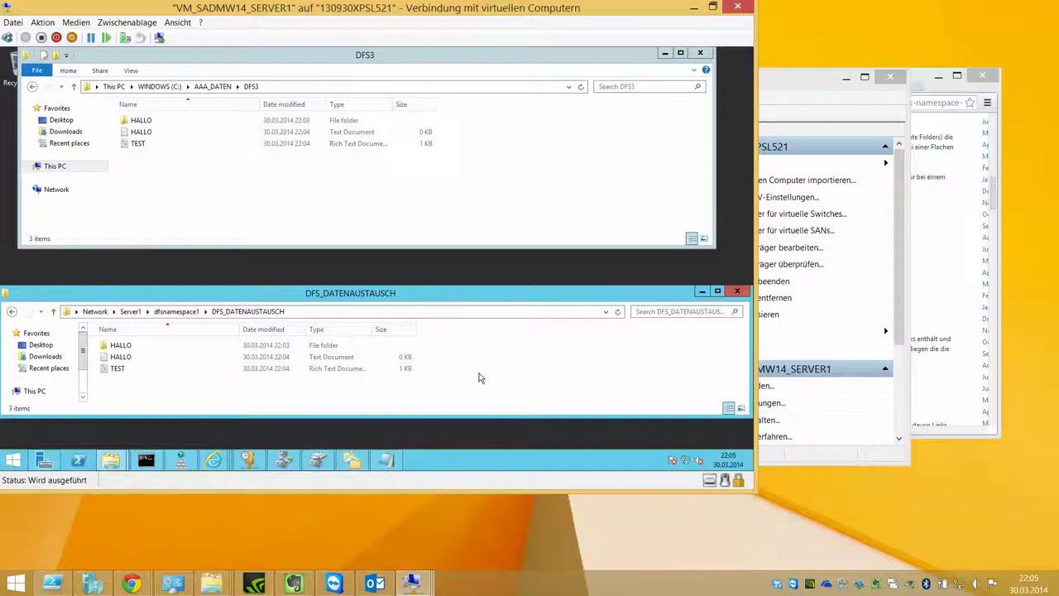
left_click(303, 314)
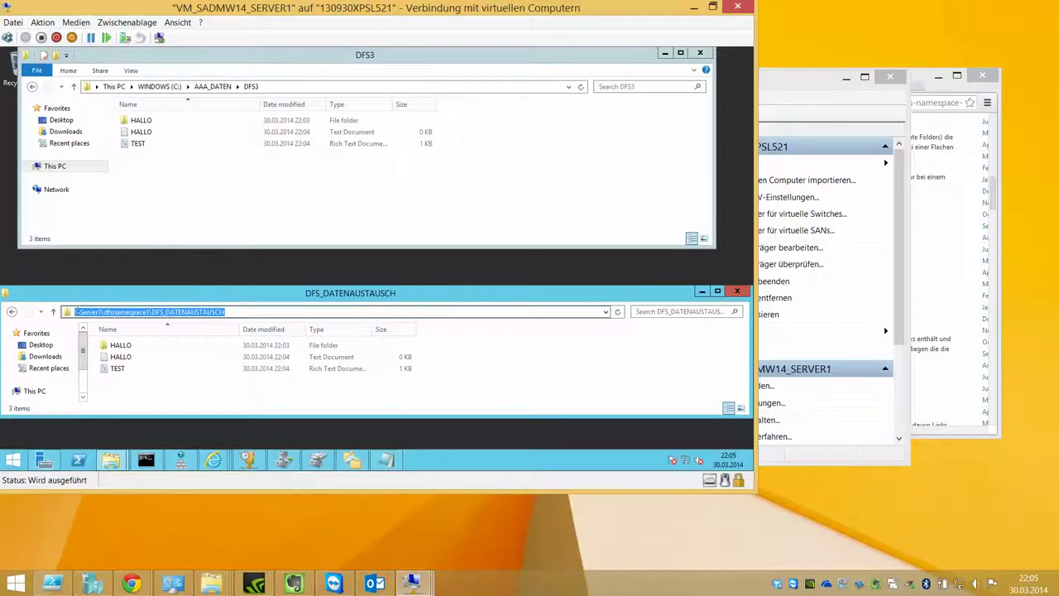
left_click_drag(79, 313, 150, 310)
left_click(541, 381)
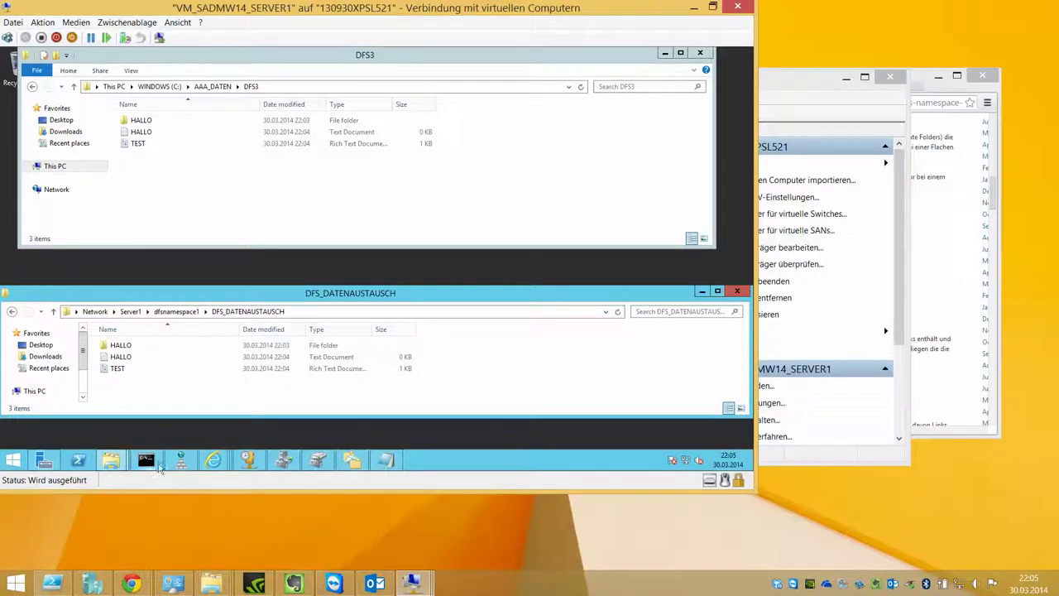
Step: Open DNS Manager and show the records of the google.at zone
left_click(44, 464)
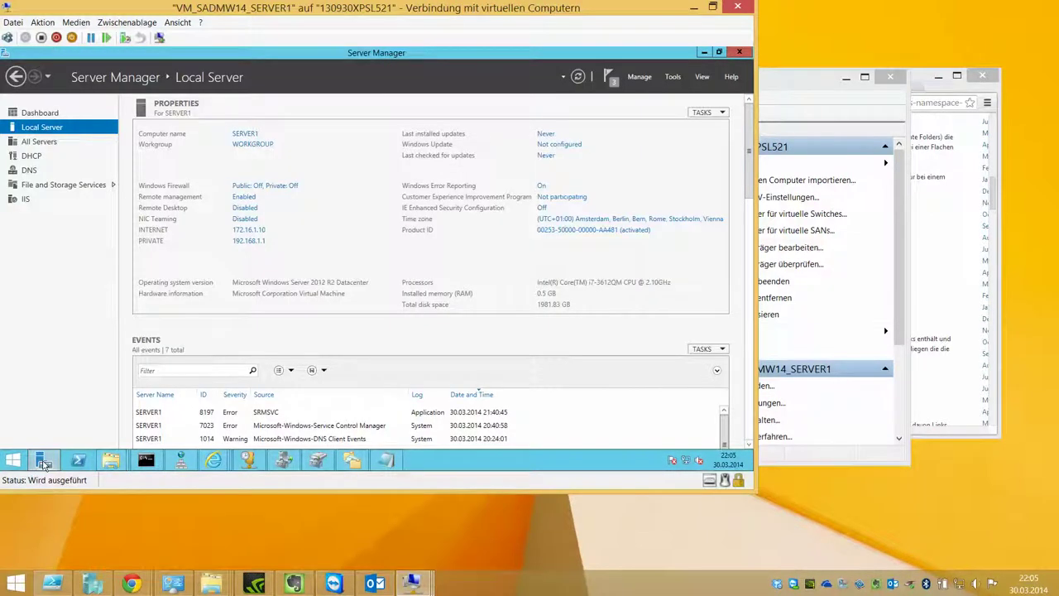
left_click(45, 463)
left_click(181, 461)
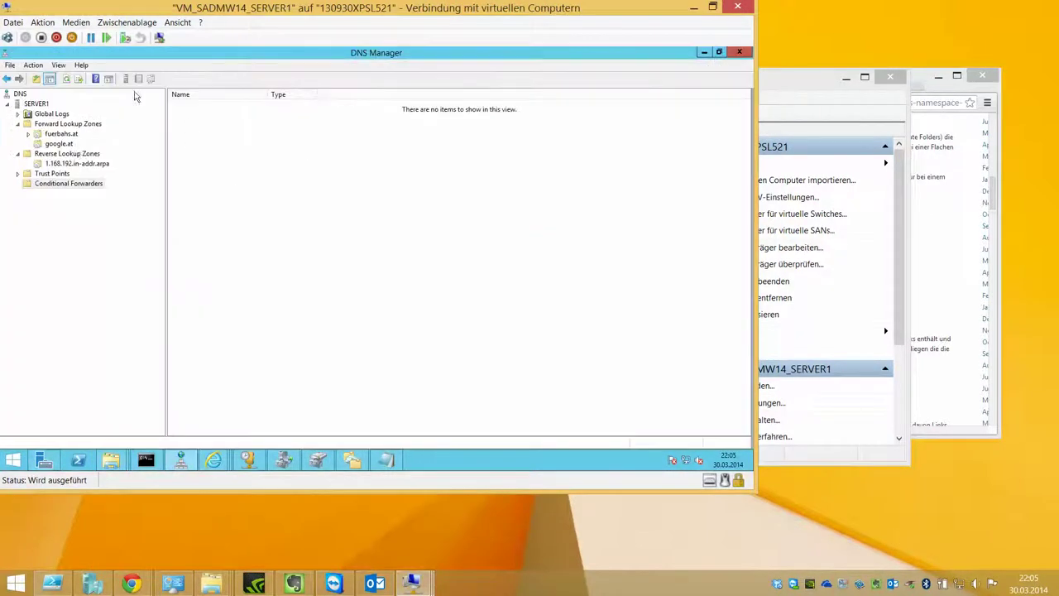
double_click(61, 135)
left_click(66, 164)
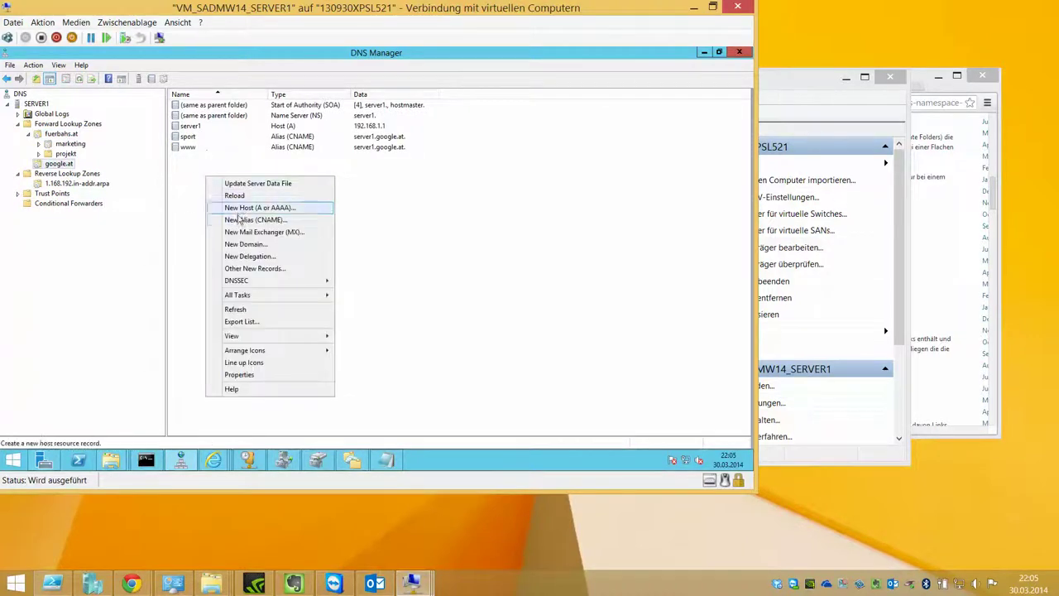
Step: Create a fileserver alias (CNAME) in google.at targeting server1.google.at
left_click(239, 219)
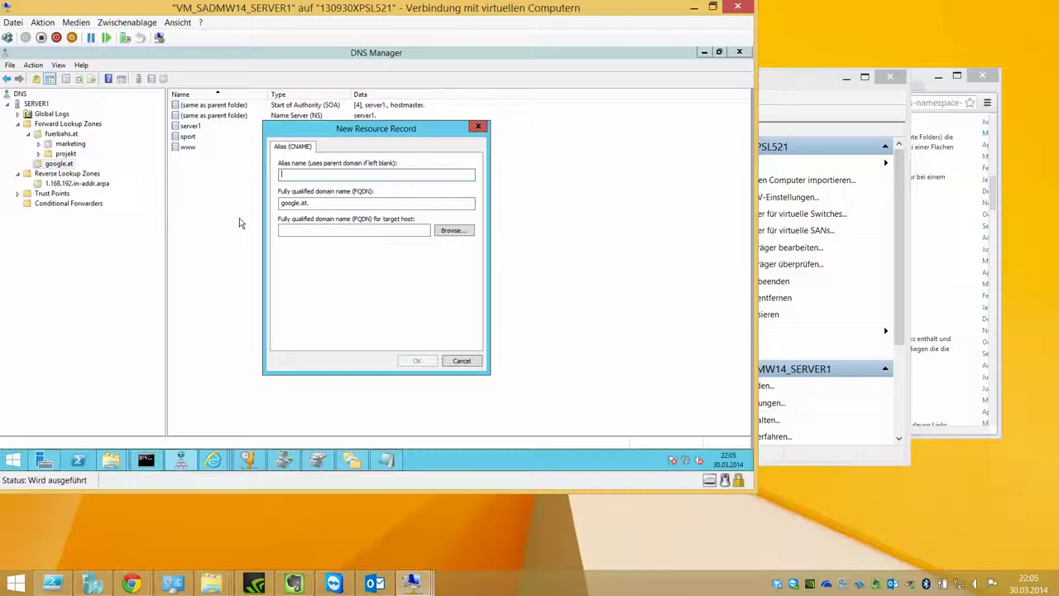
type("fileserver")
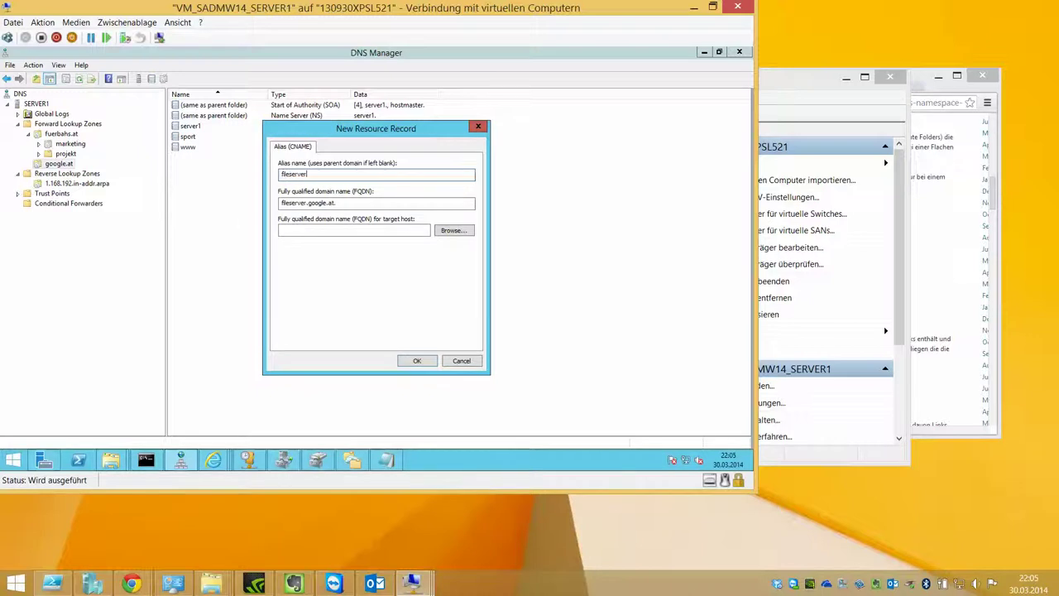
key("Tab")
key("Tab")
left_click(453, 230)
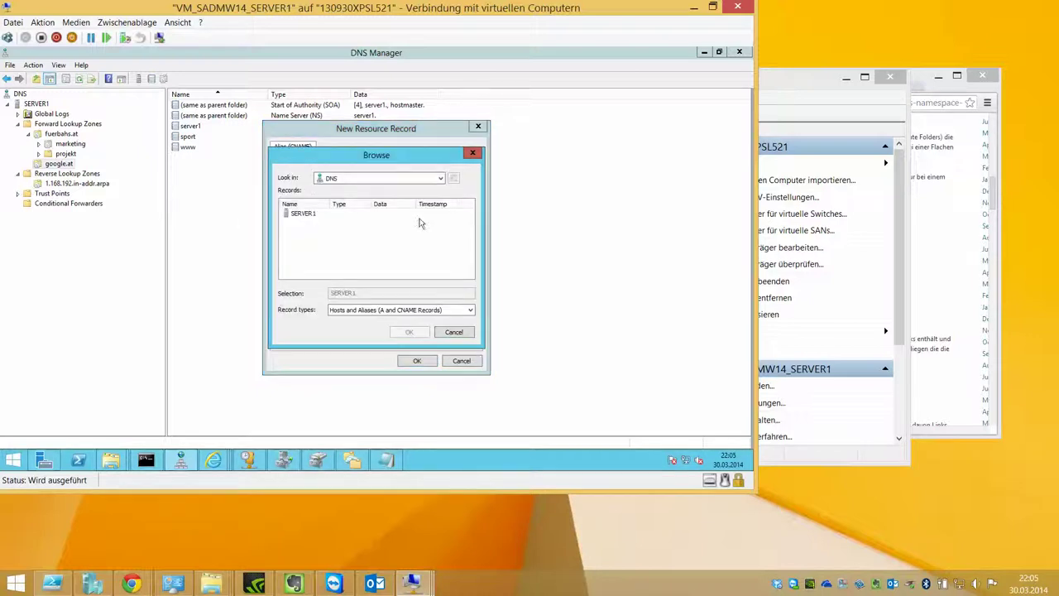
double_click(308, 215)
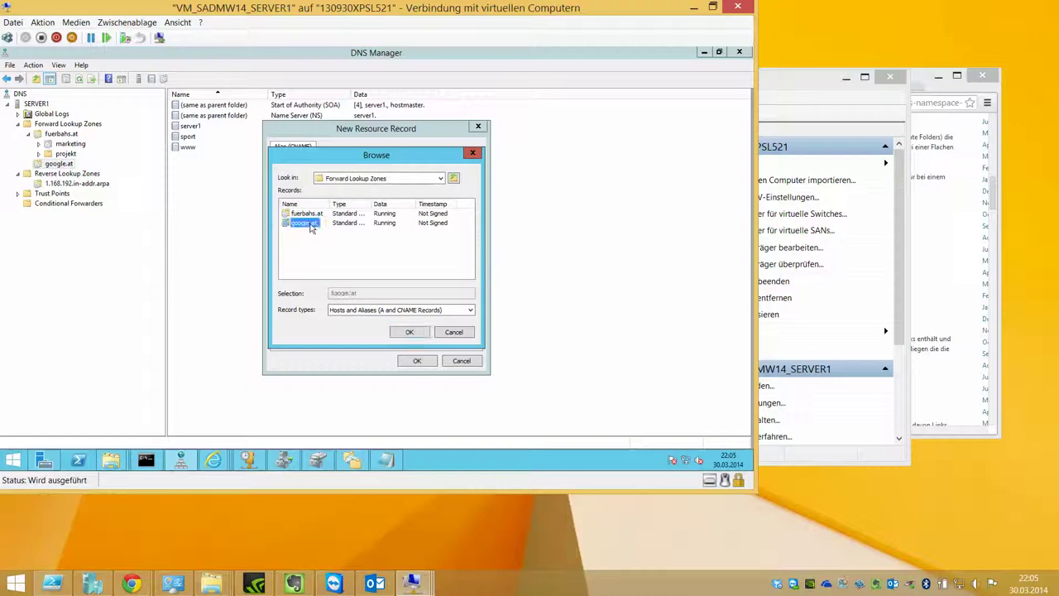
double_click(311, 222)
double_click(303, 214)
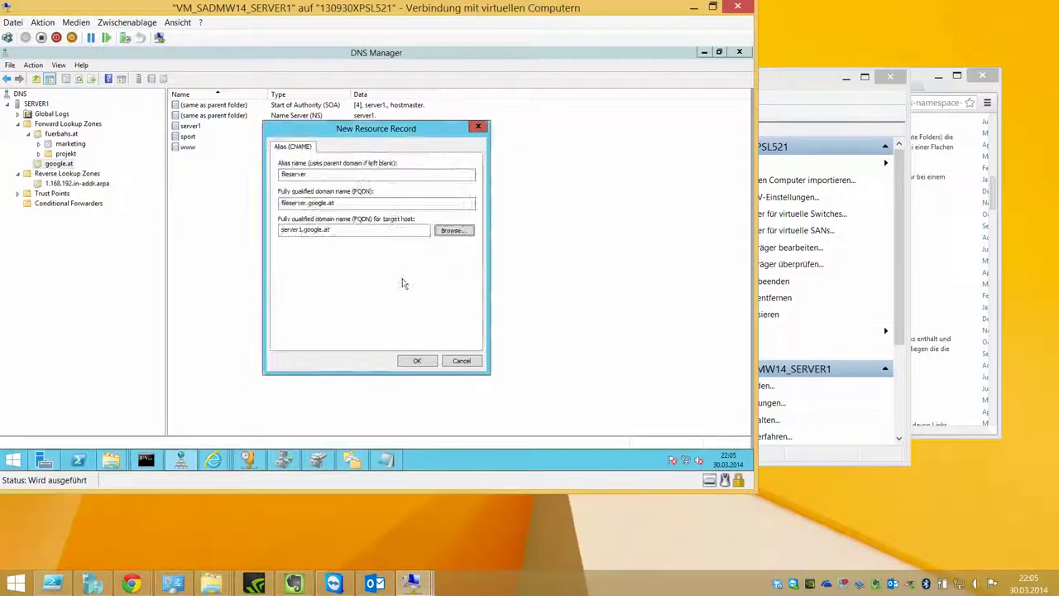
left_click(420, 363)
Step: Compare the new fileserver record with the server1 host record, then minimize DNS Manager
left_click(292, 157)
left_click(294, 127)
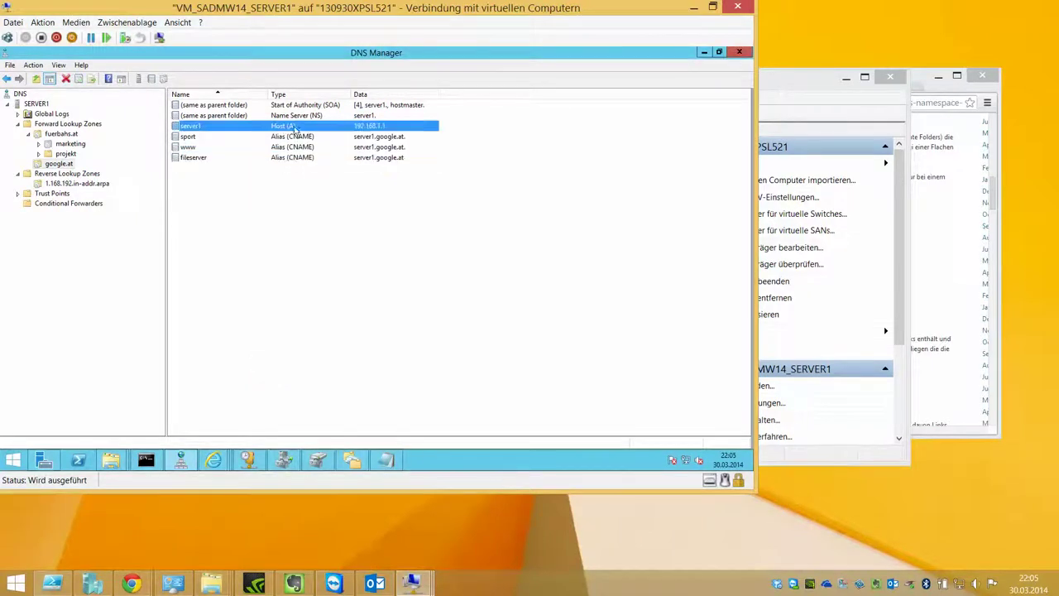
left_click(704, 53)
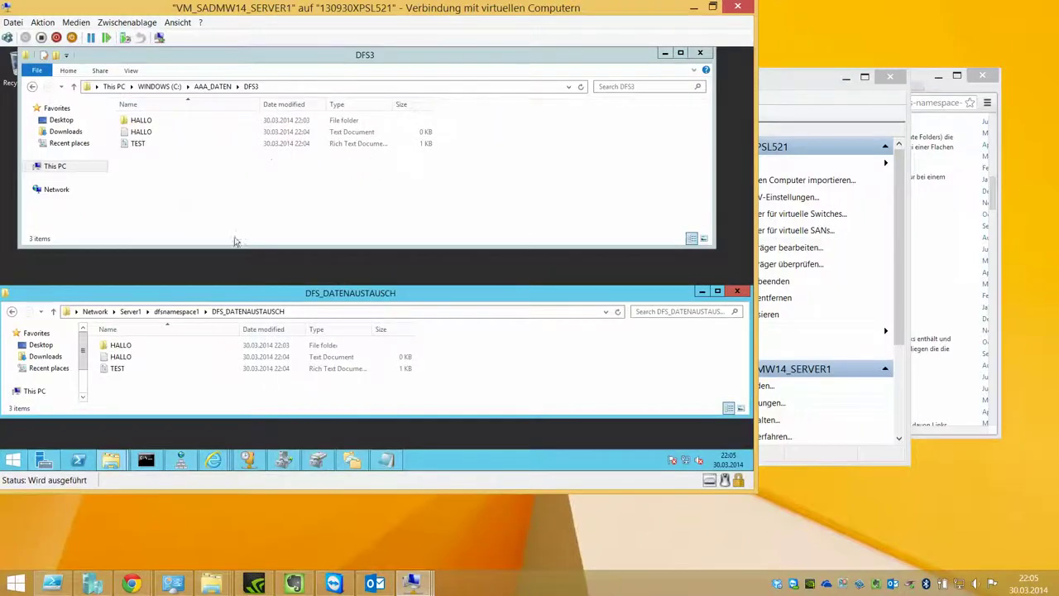
Step: In a new Explorer window, open the namespace folder path via fileserver.google.at
left_click(143, 311)
key("ctrl+c")
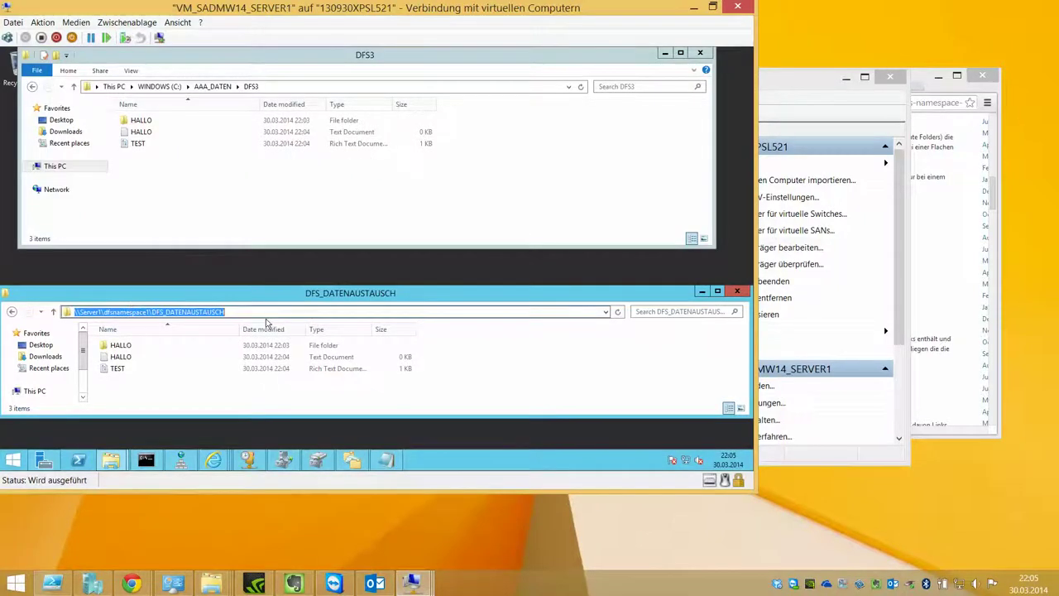
right_click(119, 450)
right_click(119, 460)
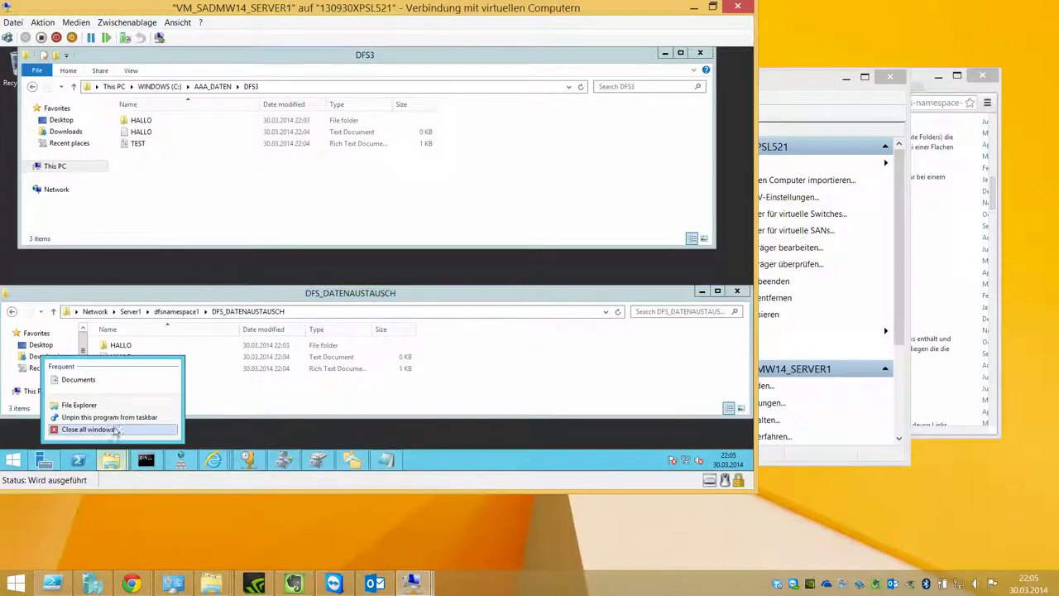
left_click(80, 405)
left_click(296, 101)
key("ctrl+v")
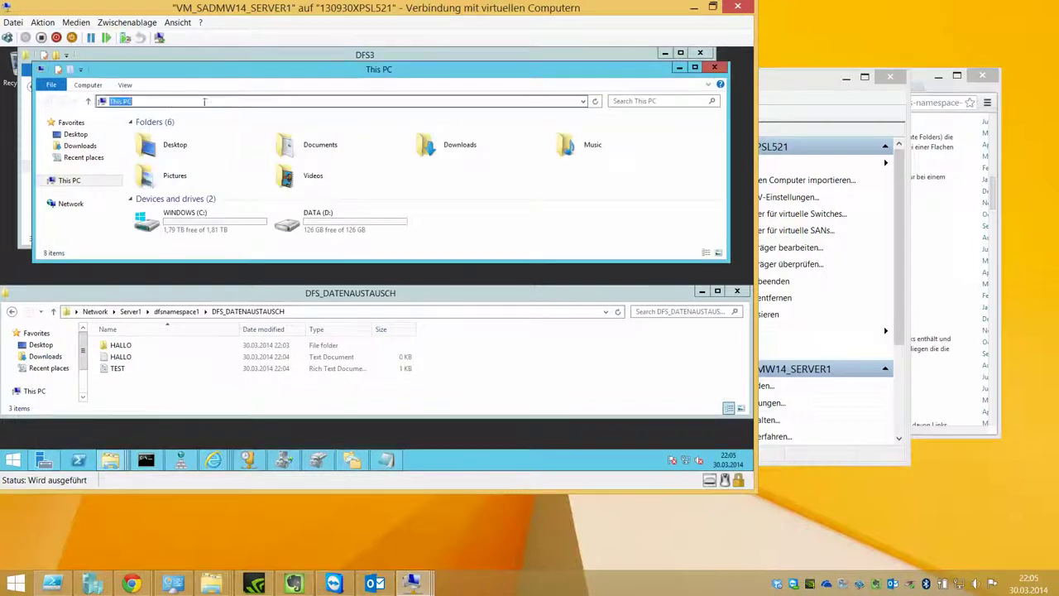
left_click_drag(135, 101, 118, 101)
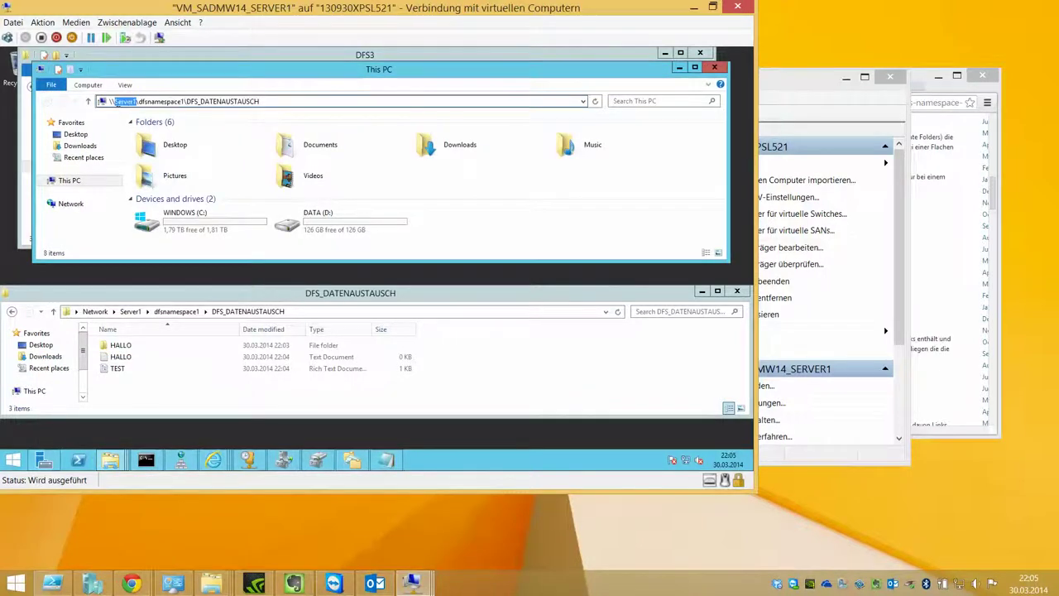
type("fileserver.go")
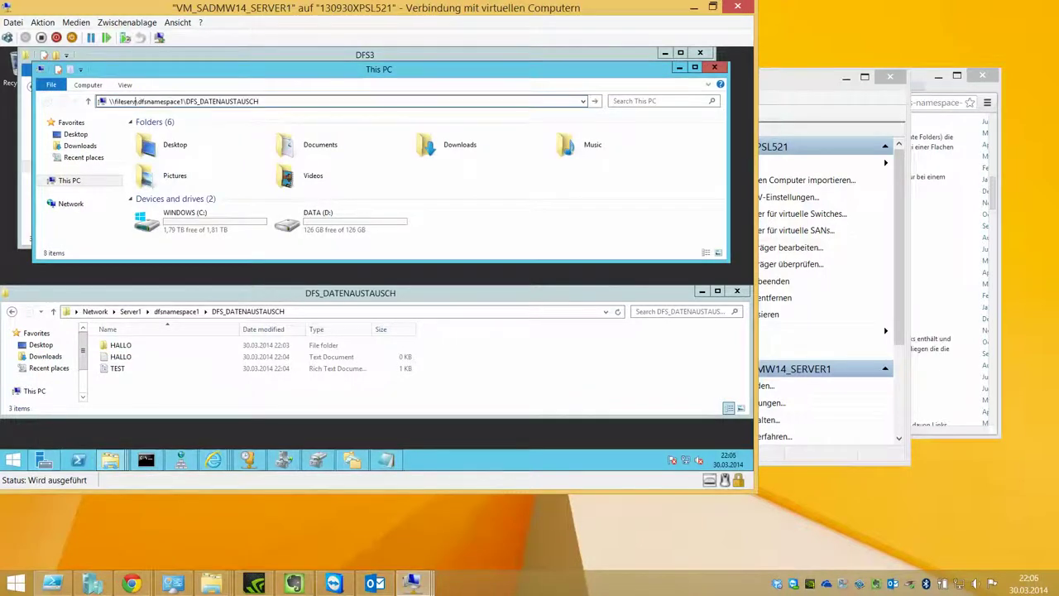
type("ogle.at")
key("Return")
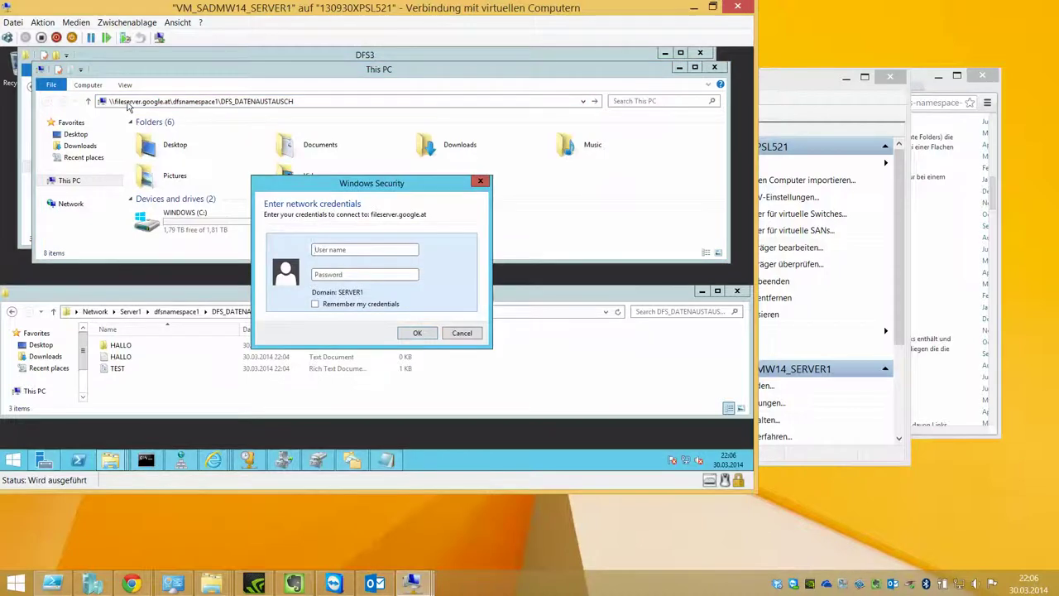
Step: Enter the administrator account credentials, retry with the local administrator account, then dismiss the prompt
type("administrator")
key("Tab")
type("P")
key("Return")
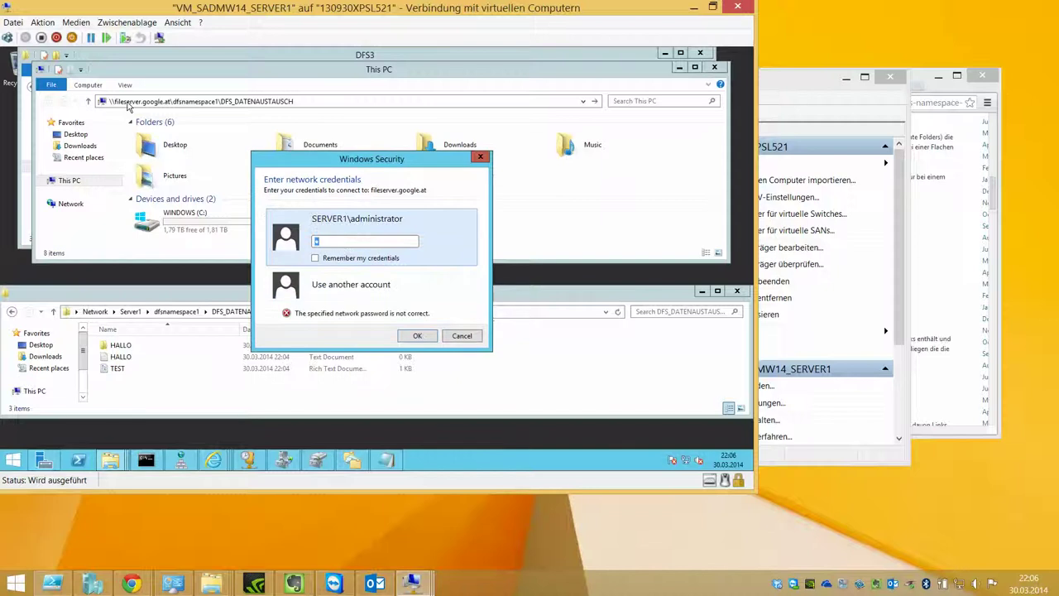
left_click(331, 281)
type(".\\ad")
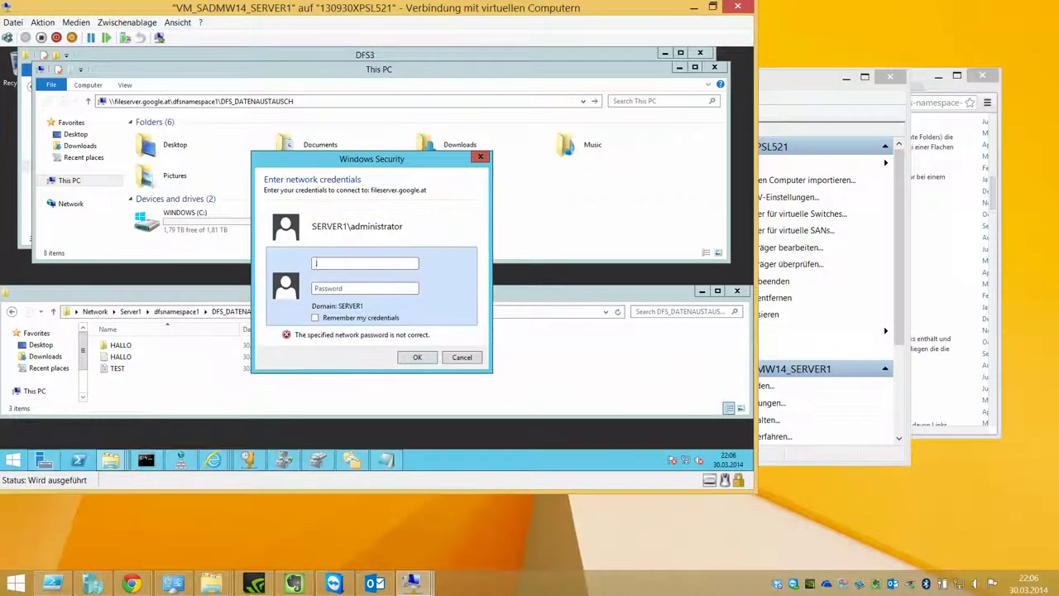
type("ministrator")
key("Tab")
key("Return")
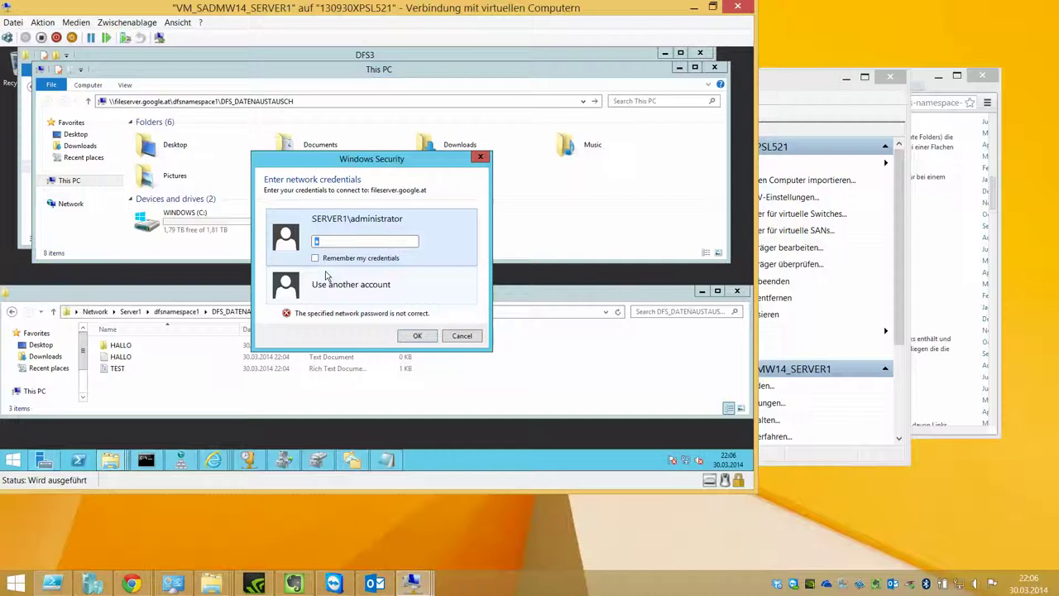
left_click(459, 336)
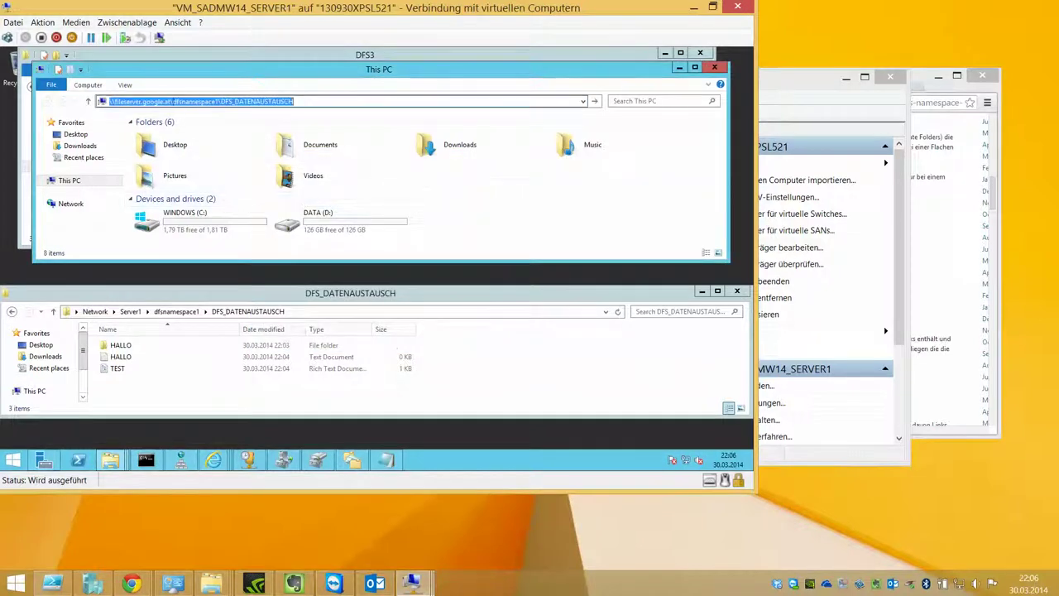
Step: Try the path via server1.google.at, submit administrator credentials, and dismiss the prompt
left_click(172, 100)
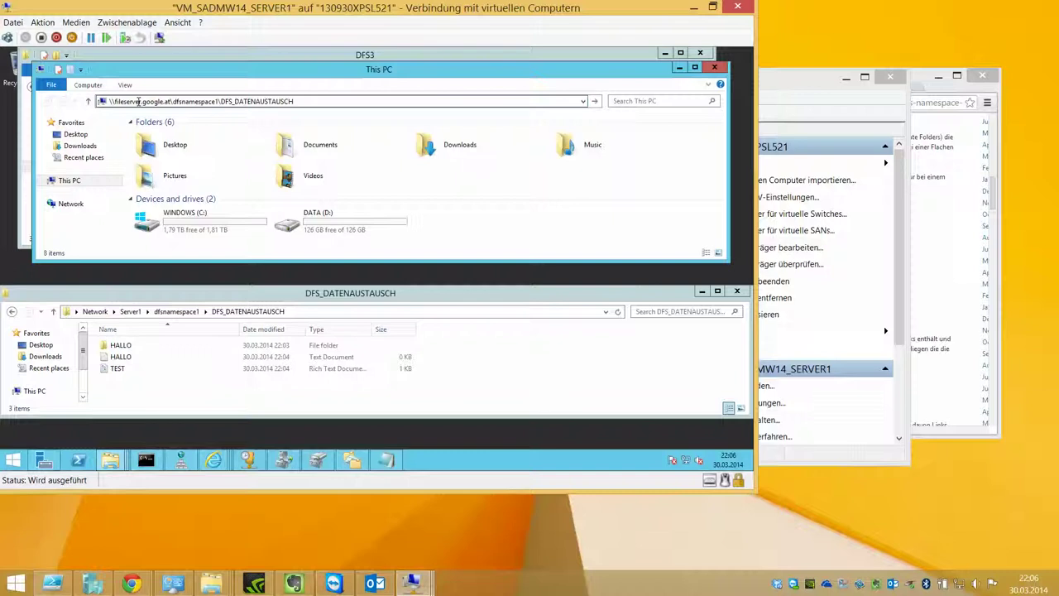
left_click_drag(141, 101, 115, 101)
type("server1")
key("Return")
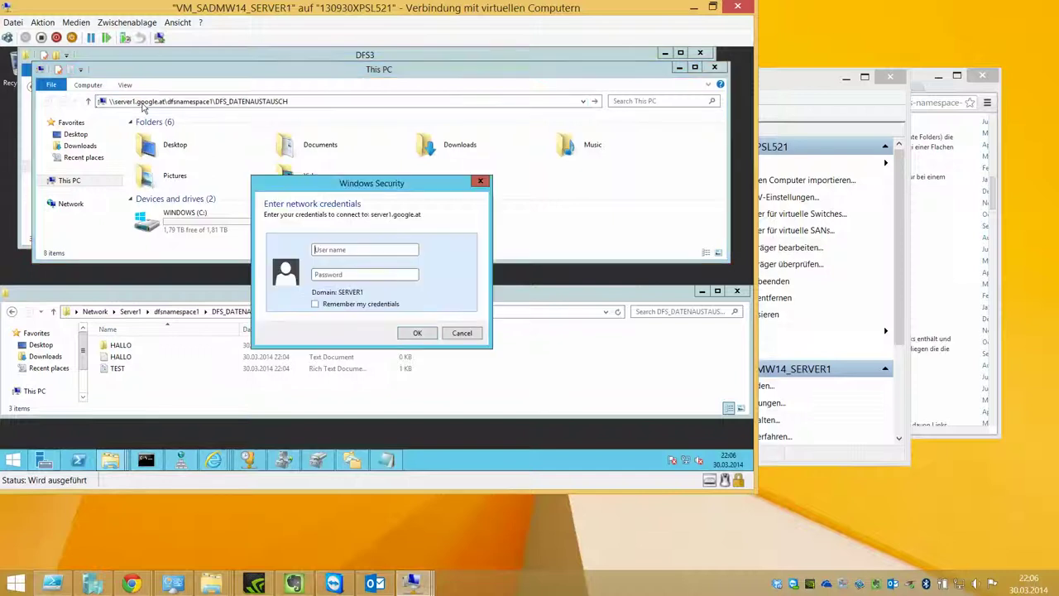
left_click(375, 246)
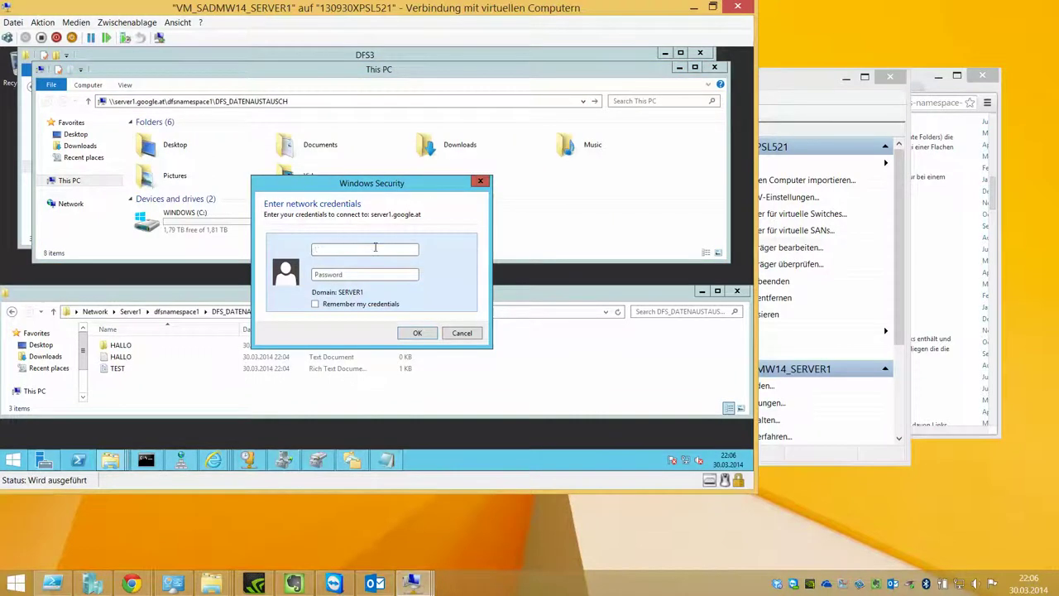
type(".\\administrator")
key("Return")
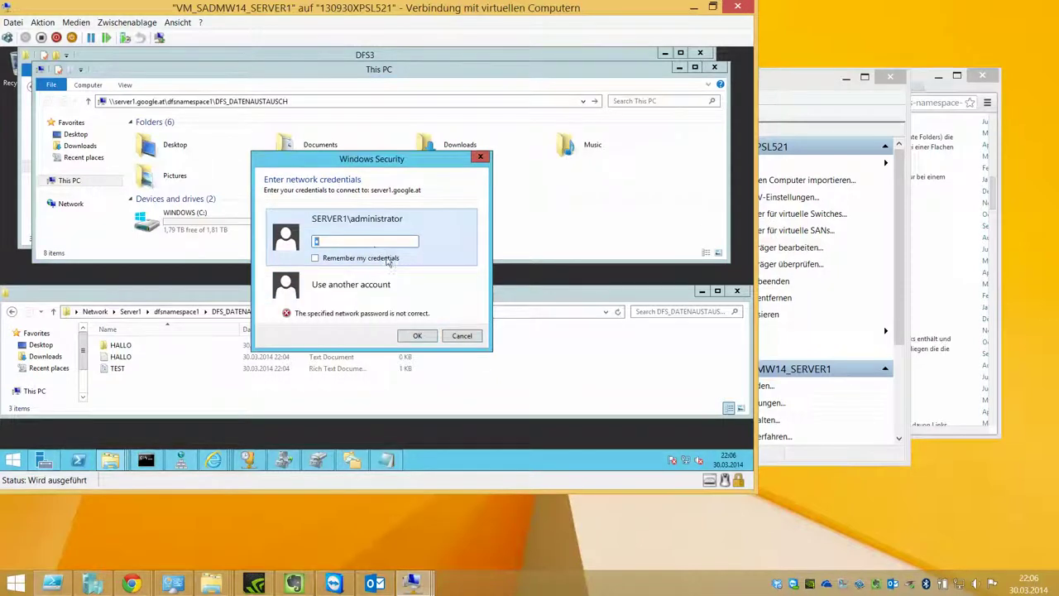
left_click(457, 336)
Step: Check DNS Manager briefly, then open the namespace folder through localhost
left_click(477, 219)
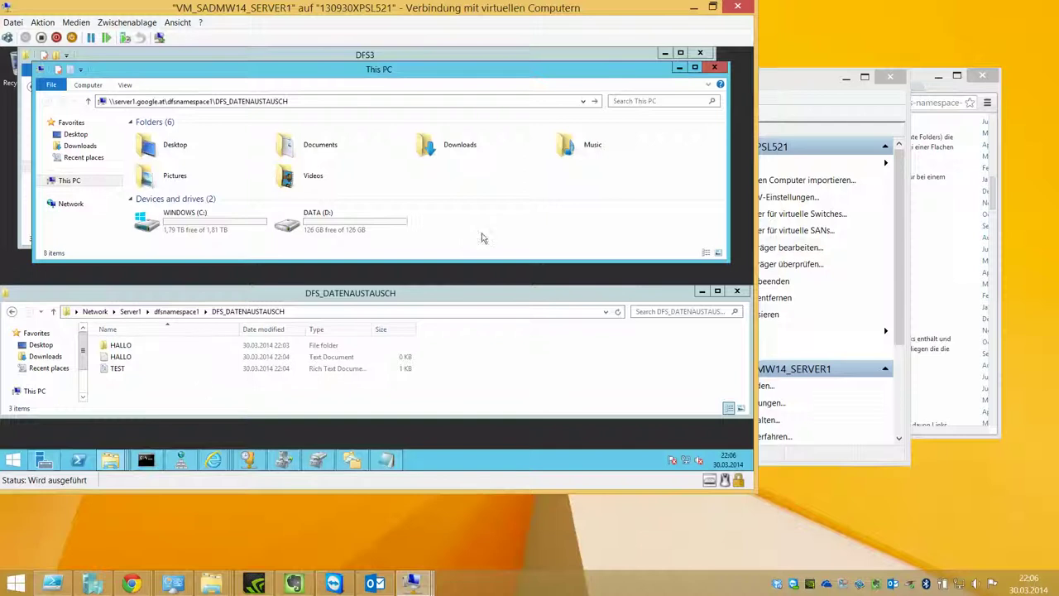
left_click(180, 459)
left_click(201, 188)
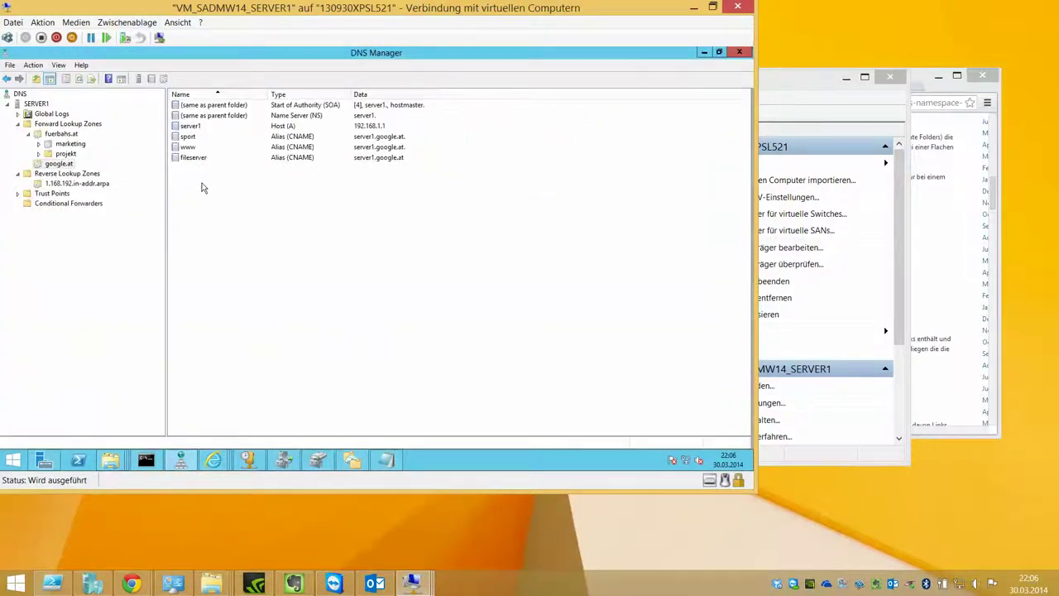
left_click(704, 53)
left_click(156, 104)
left_click_drag(165, 101, 116, 101)
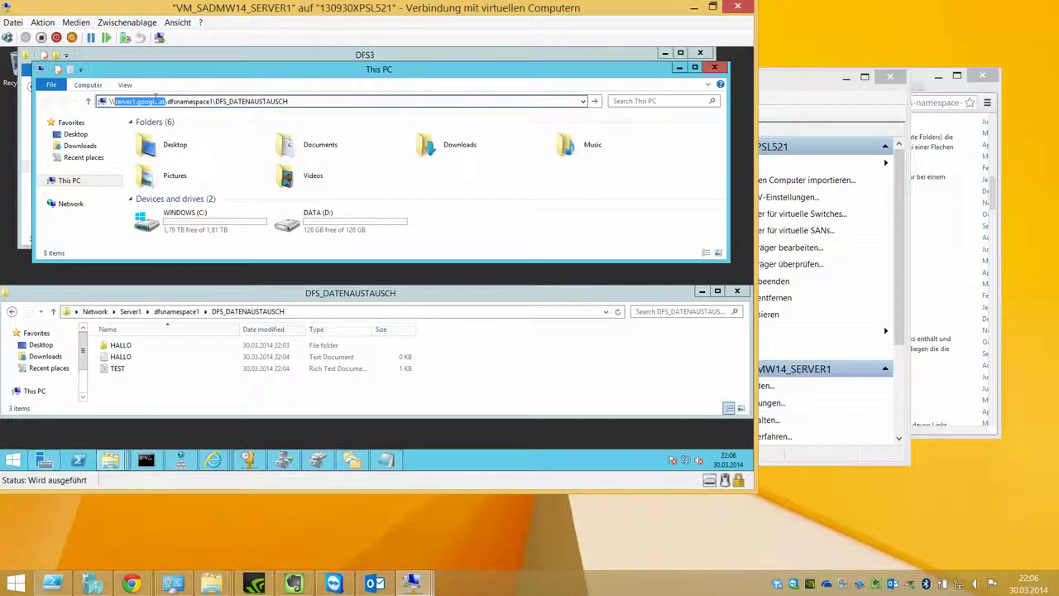
type("localhost")
key("Return")
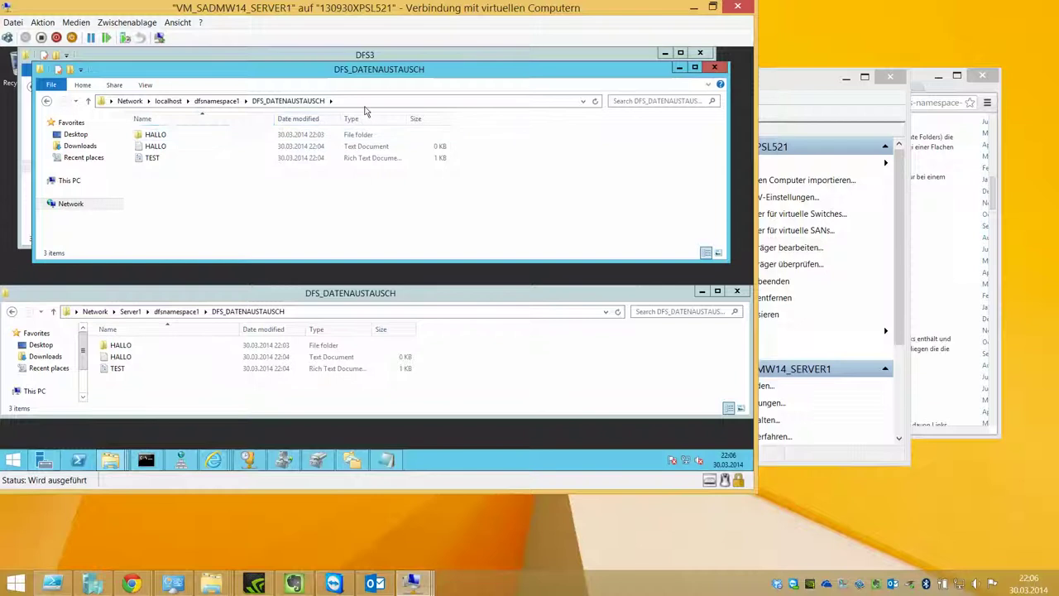
Step: Open the namespace folder through server1, then start editing the host name again
left_click(141, 101)
left_click_drag(143, 101, 126, 101)
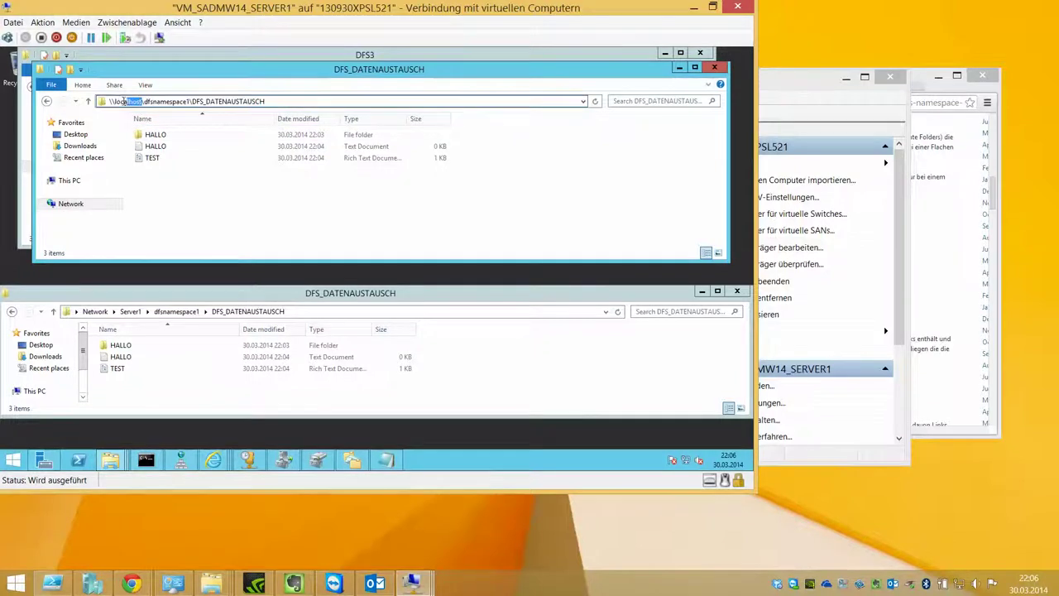
type("server1")
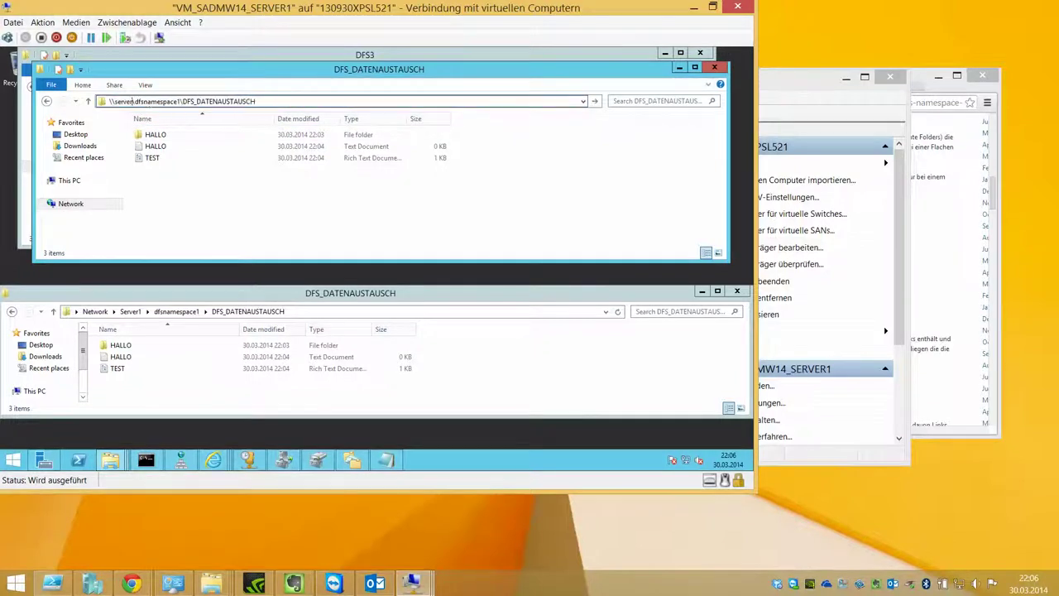
key("Return")
left_click(321, 101)
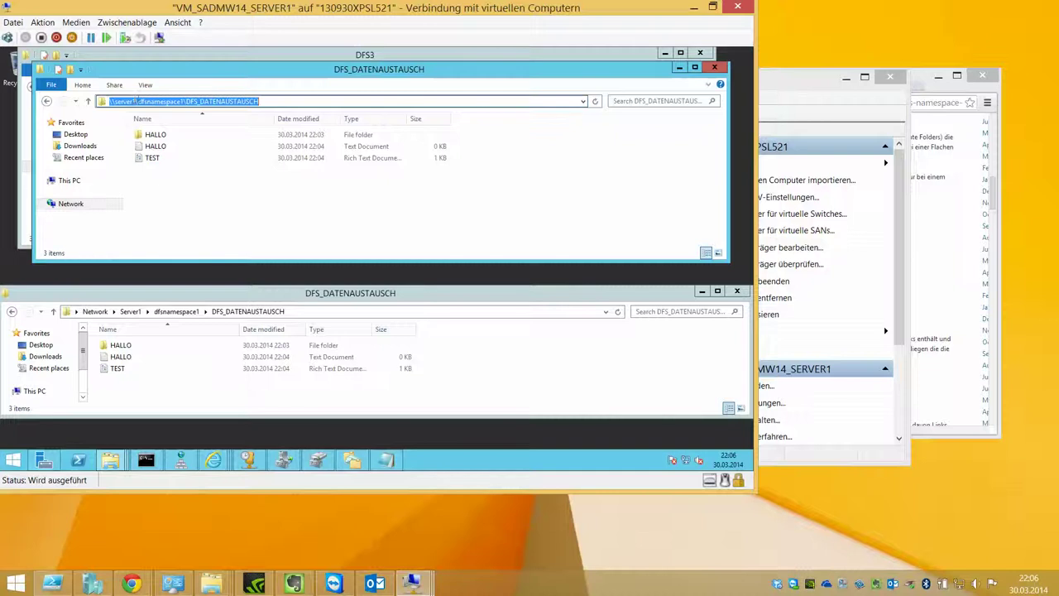
double_click(132, 101)
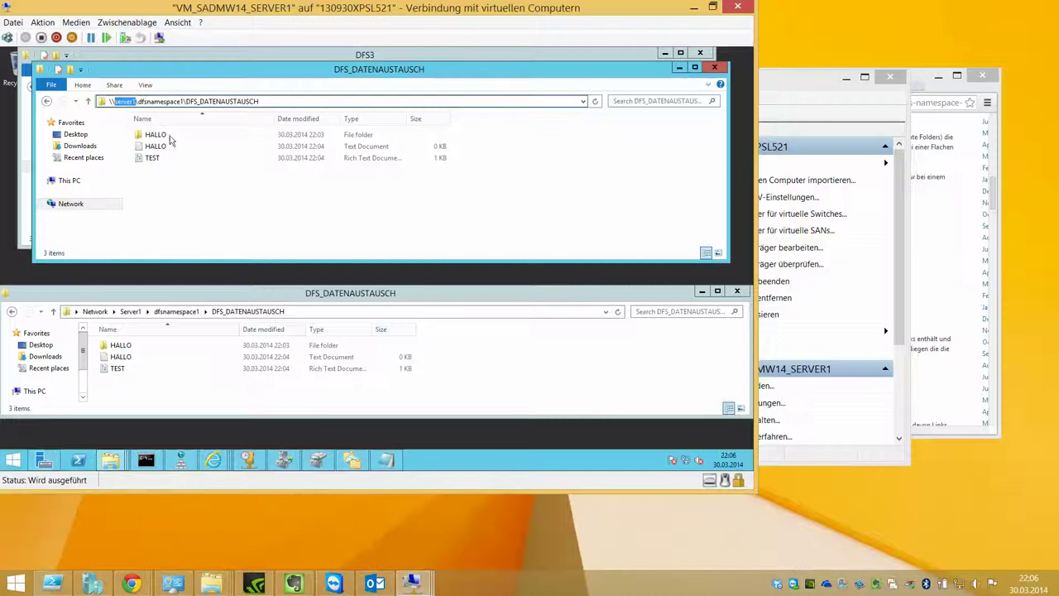
type("we")
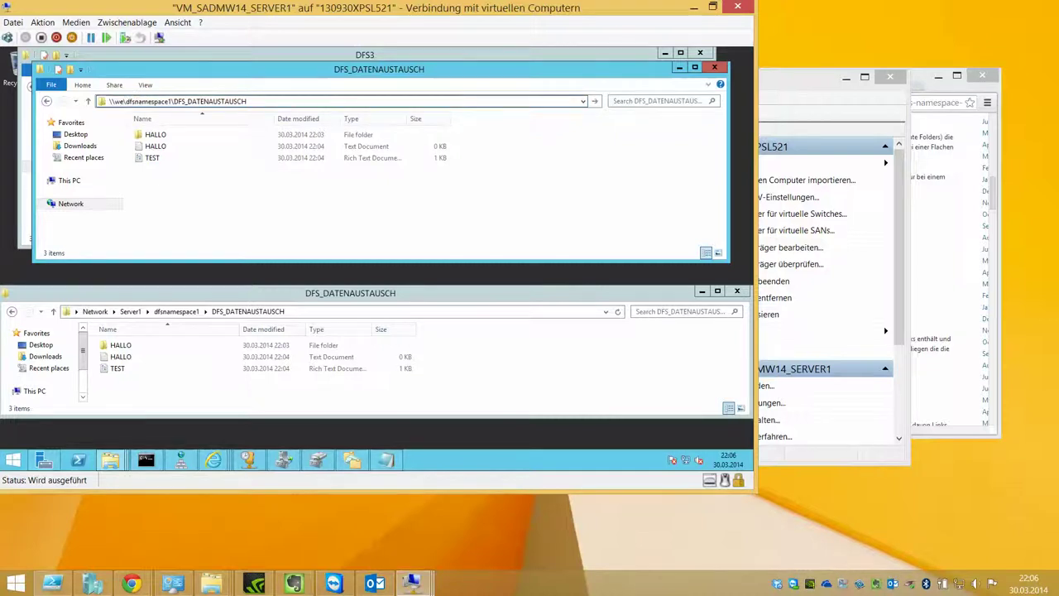
key("BackSpace")
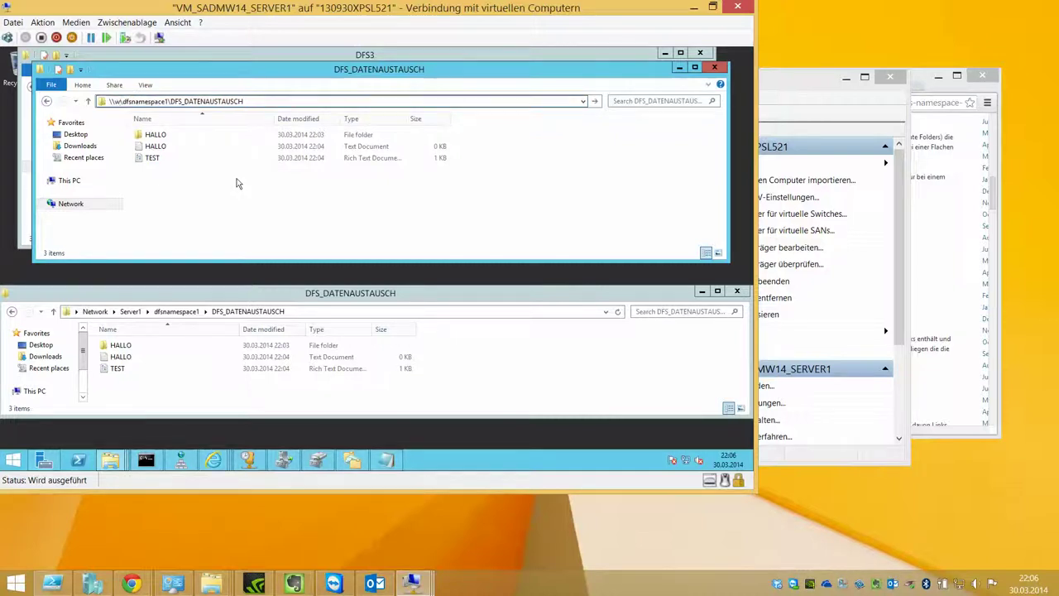
key("BackSpace")
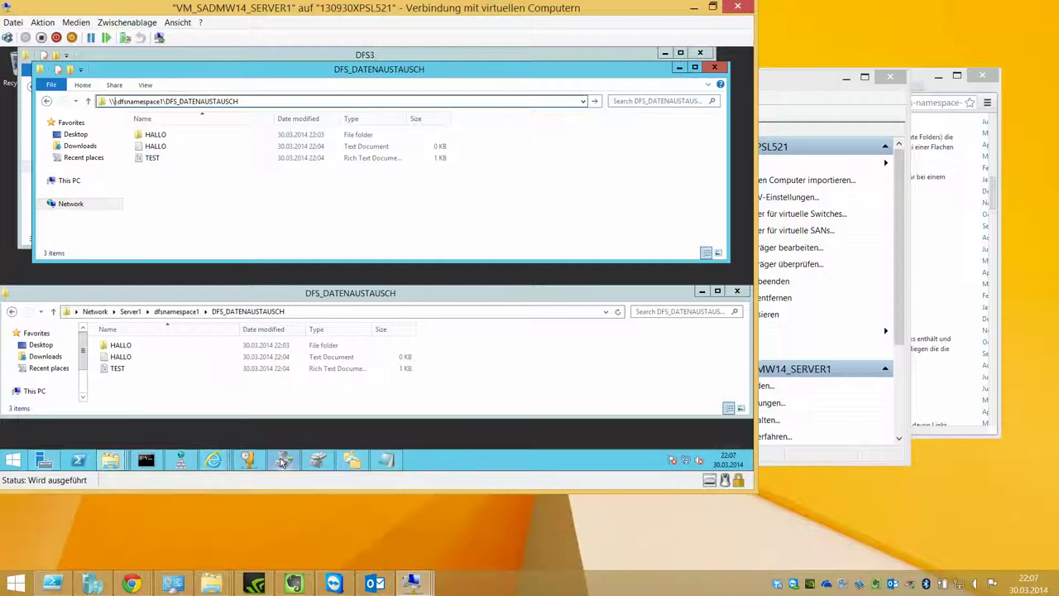
left_click(181, 460)
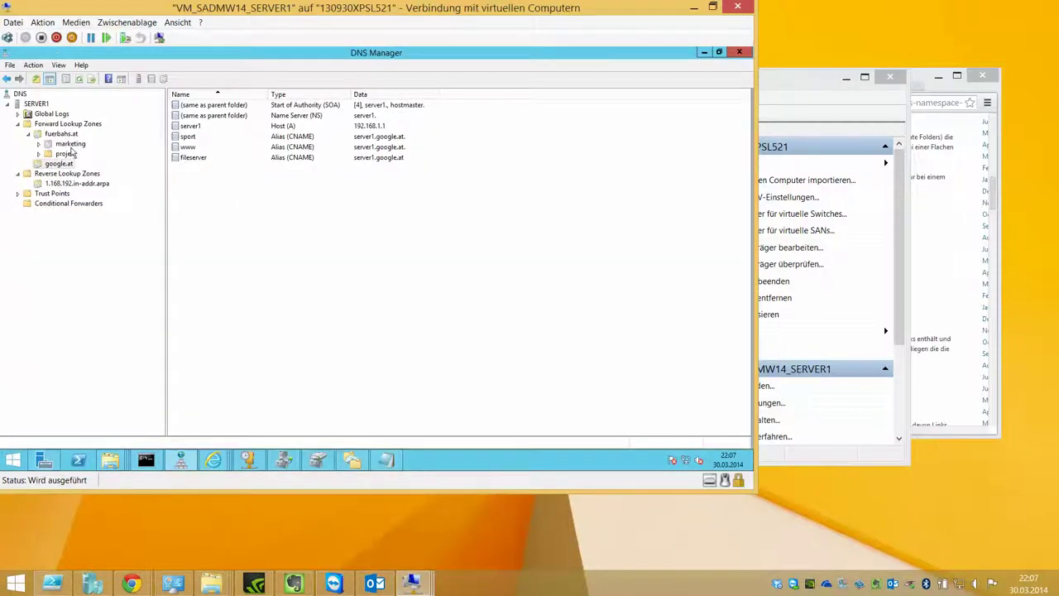
Step: Inspect the fuerbahs.at webserver2 and webserver alias records, then return to Command Prompt
left_click(290, 158)
left_click(73, 137)
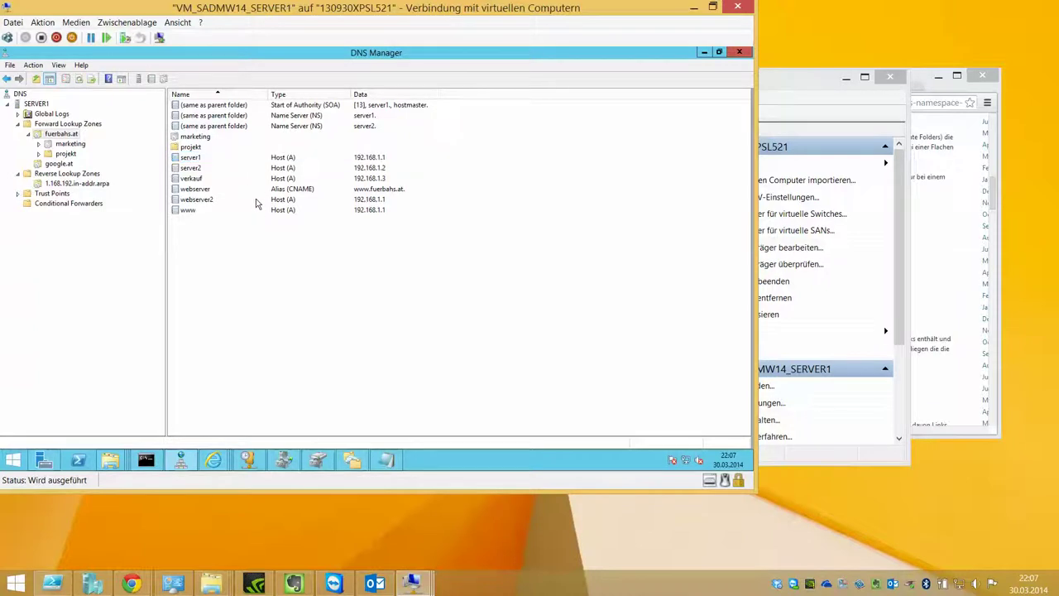
left_click(208, 201)
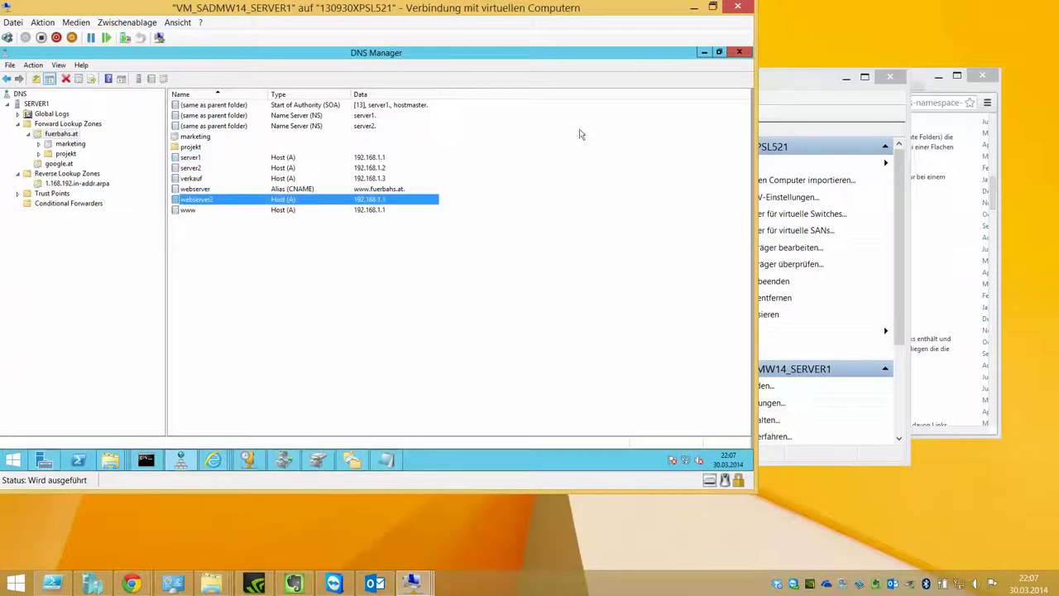
left_click(205, 190)
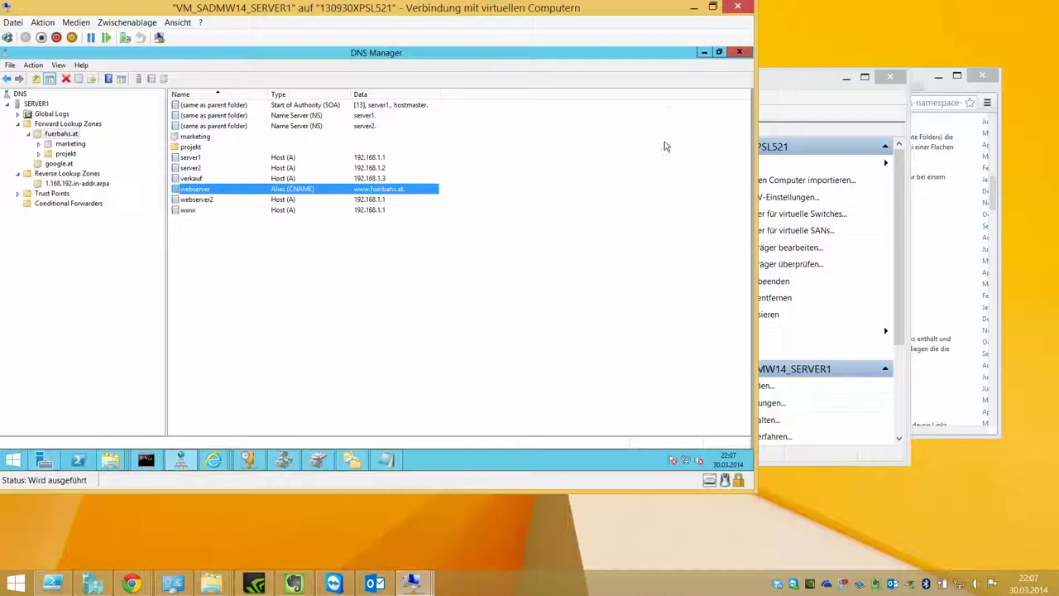
left_click(703, 53)
left_click(145, 460)
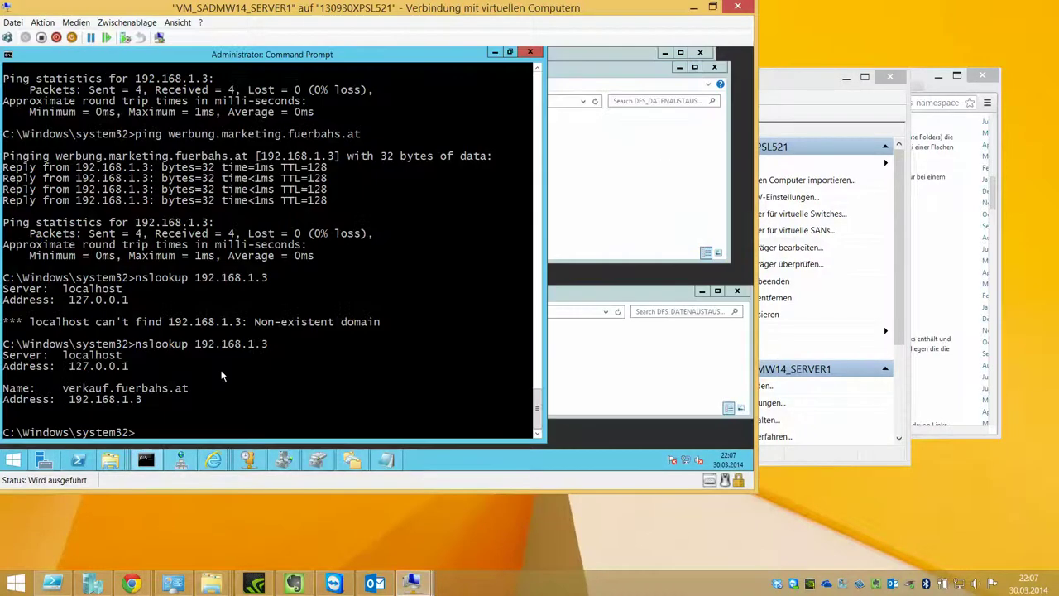
Step: Run nslookup webserver and nslookup webserver.fuerbahs.at, then minimize Command Prompt
type("nslook")
key("BackSpace")
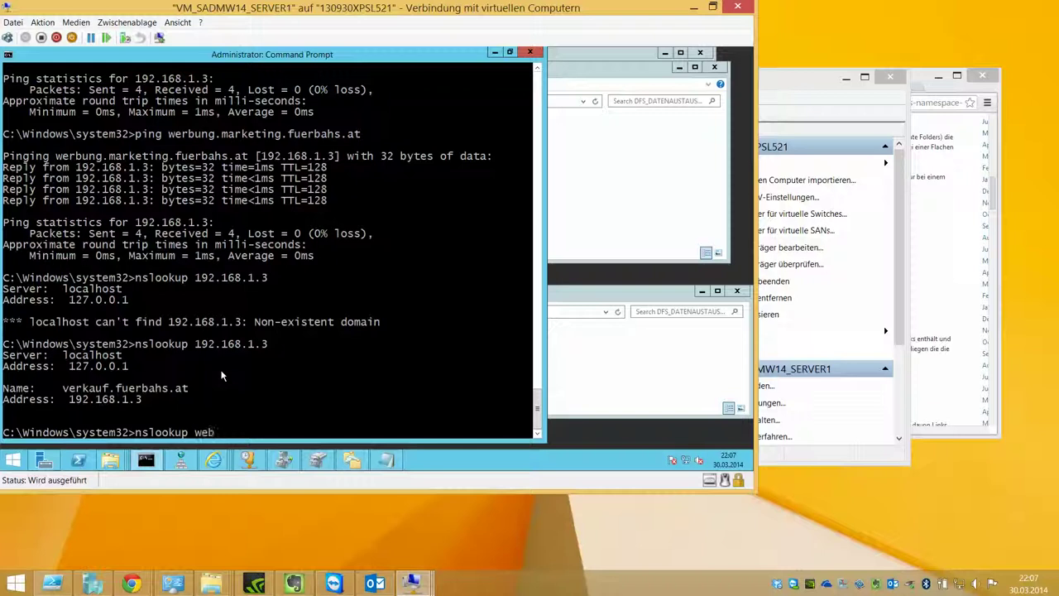
type("ebserver")
key("Return")
key("Up")
type(".")
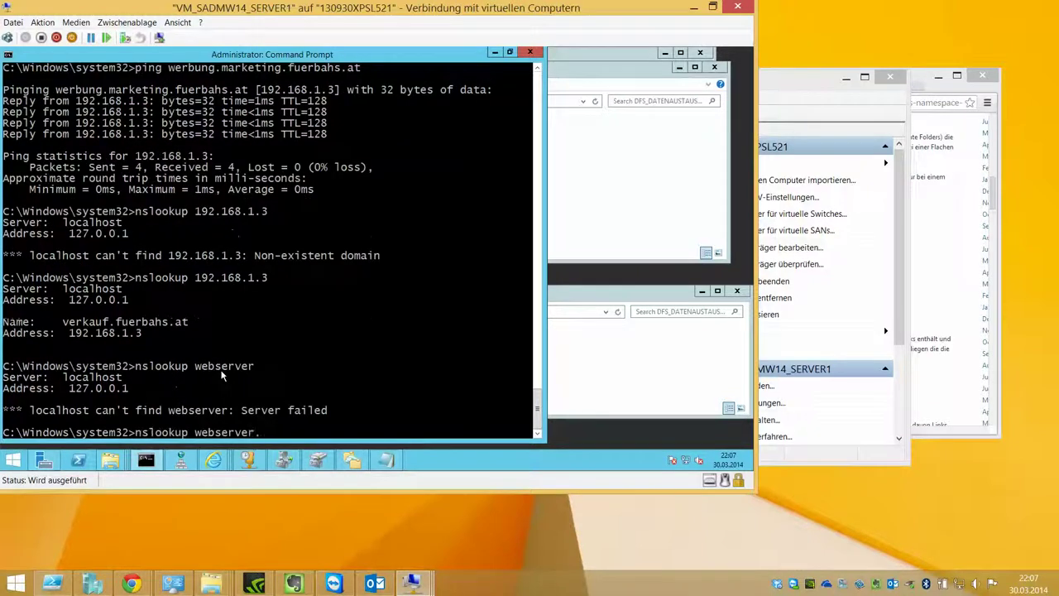
type("fuerbahs.at")
key("Return")
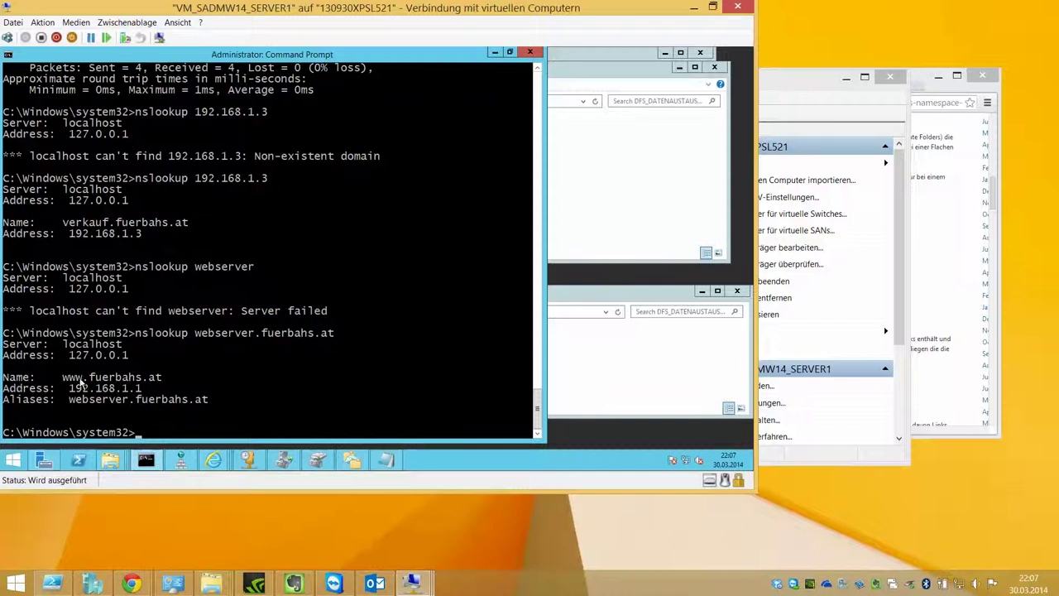
left_click(495, 52)
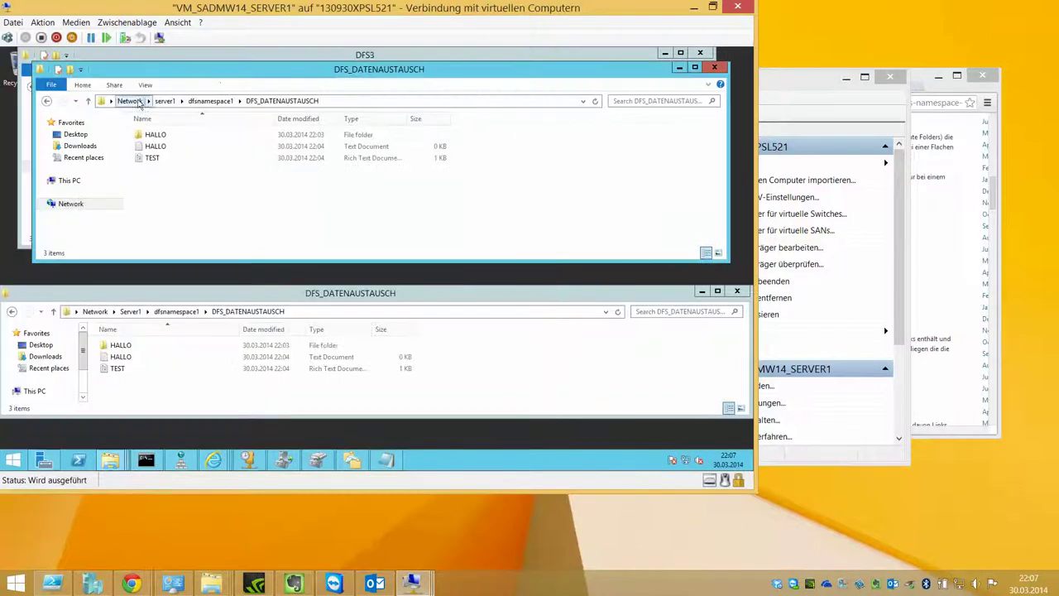
Step: Replace server1 with webserver.fuerbahs.at in the namespace folder path and open it
left_click(361, 101)
double_click(122, 101)
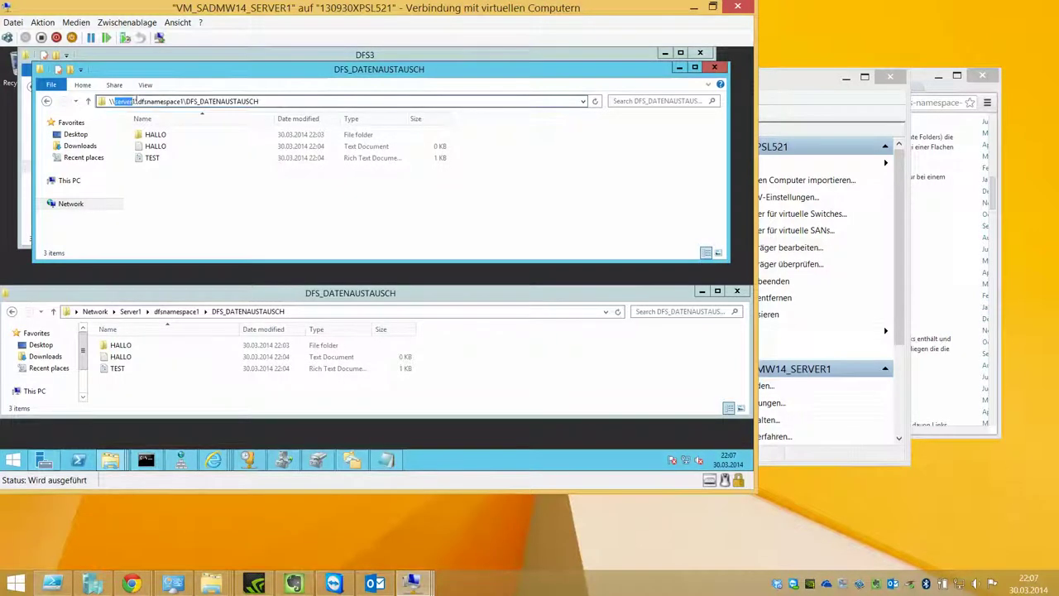
type("webserver")
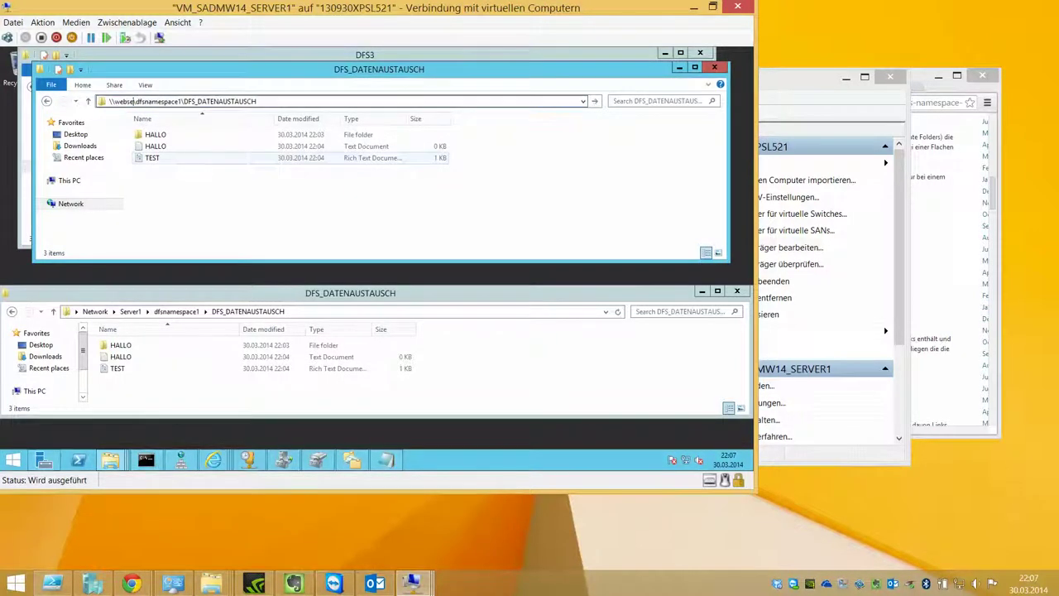
type(".fuerbahs.at")
key("Return")
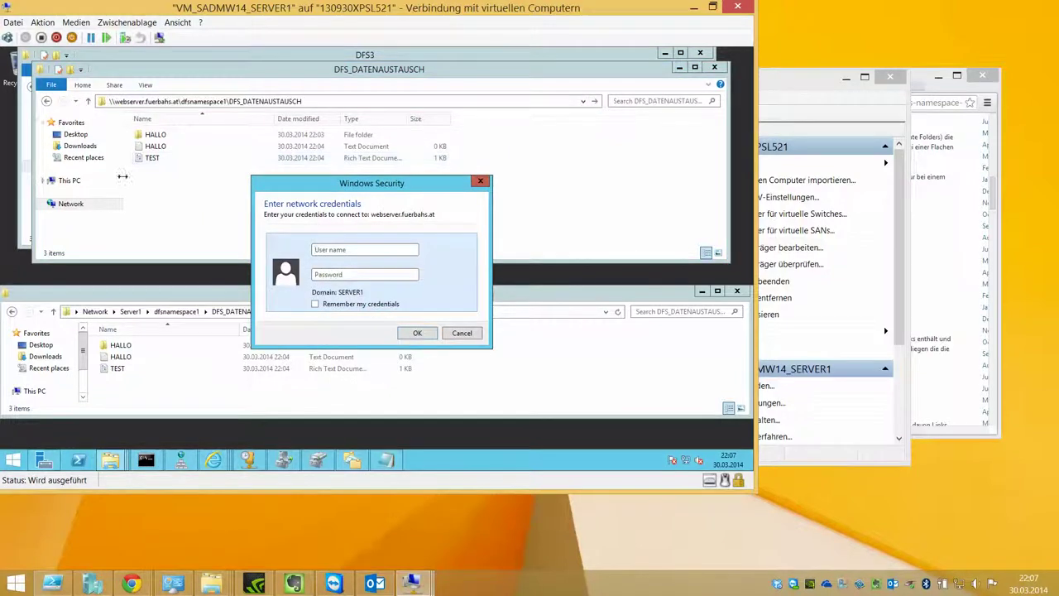
Step: Submit the local administrator credentials, dismiss the network error, and switch to the DHCP console
type(".\\administrator")
key("Tab")
type("Pa$$w0rd")
key("Return")
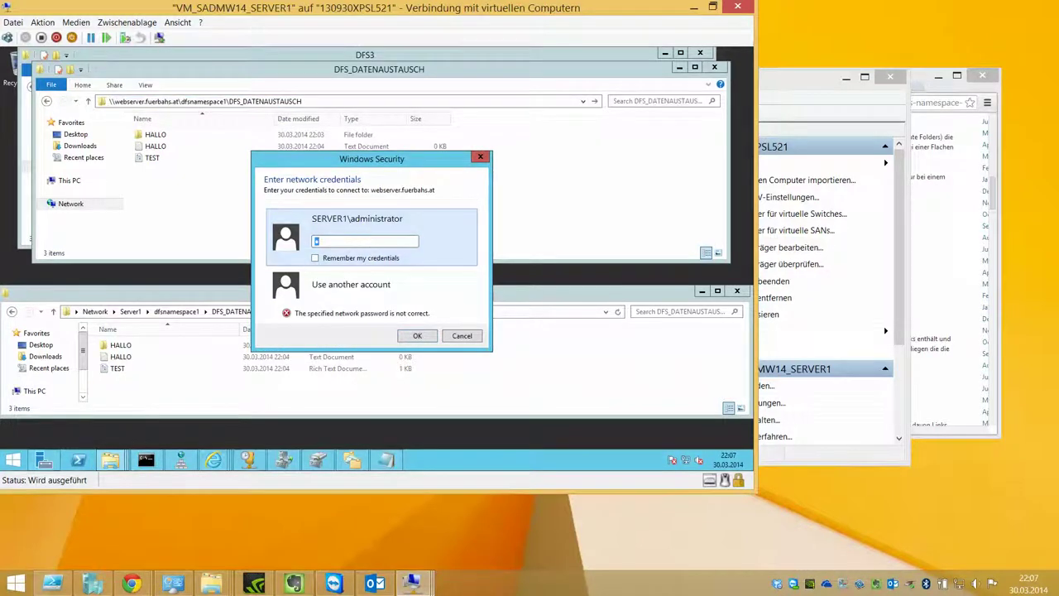
left_click(464, 336)
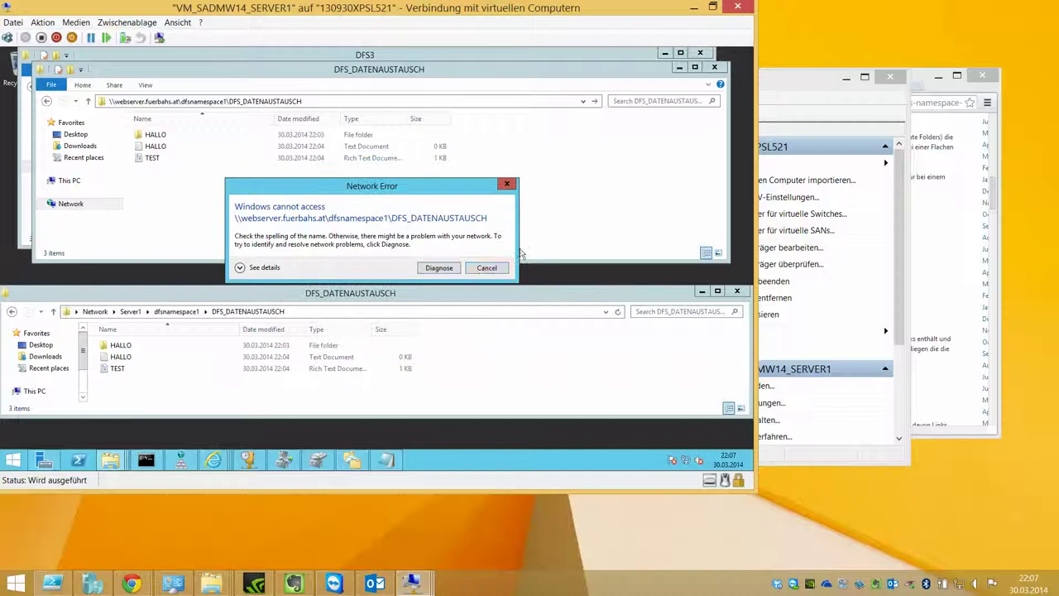
left_click(487, 267)
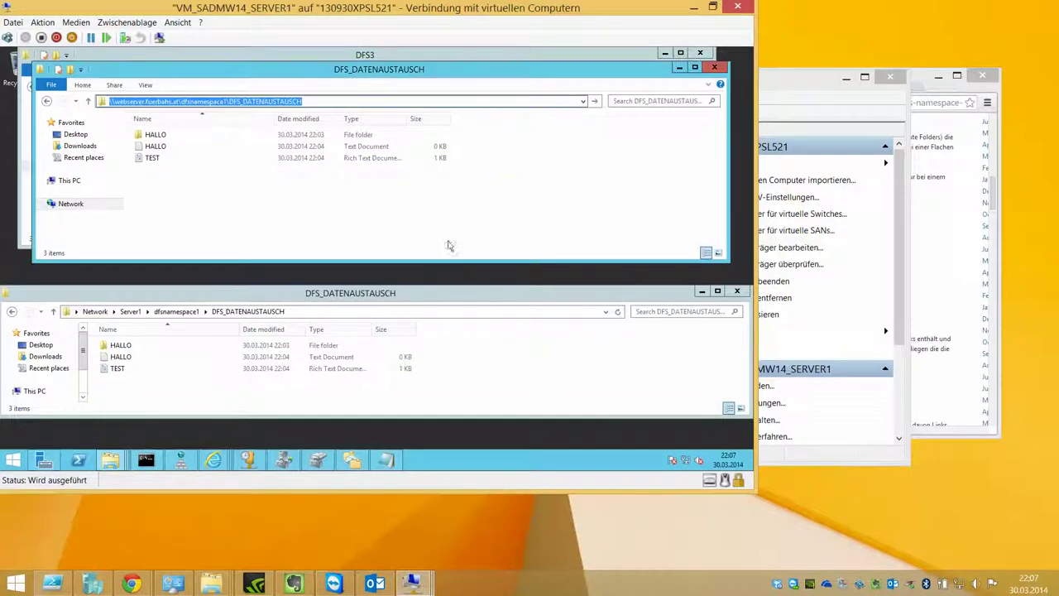
left_click(251, 464)
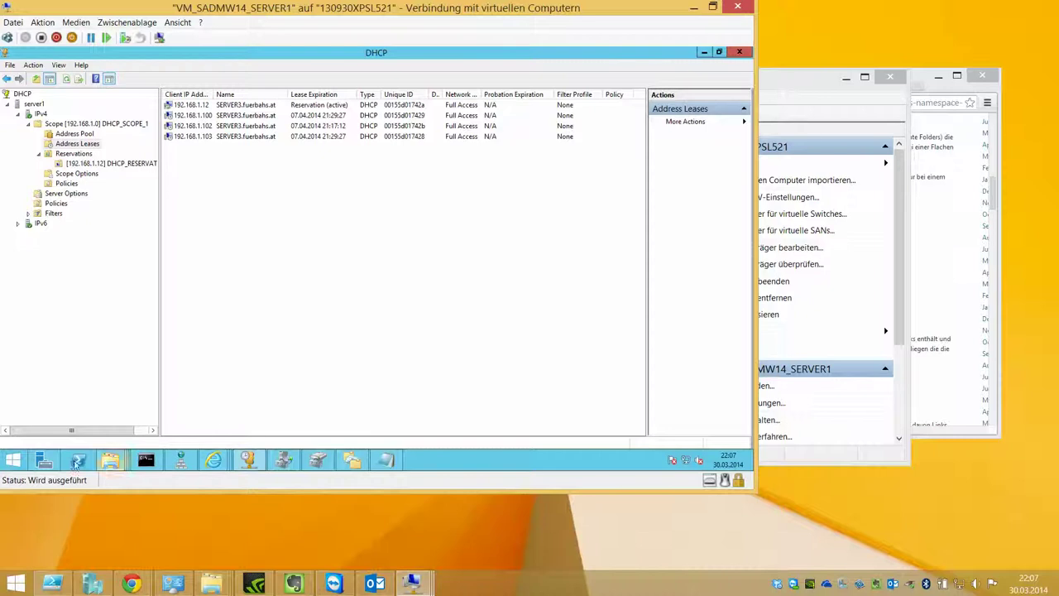
Step: Bring DFS Management to the front on its overview page
left_click(283, 460)
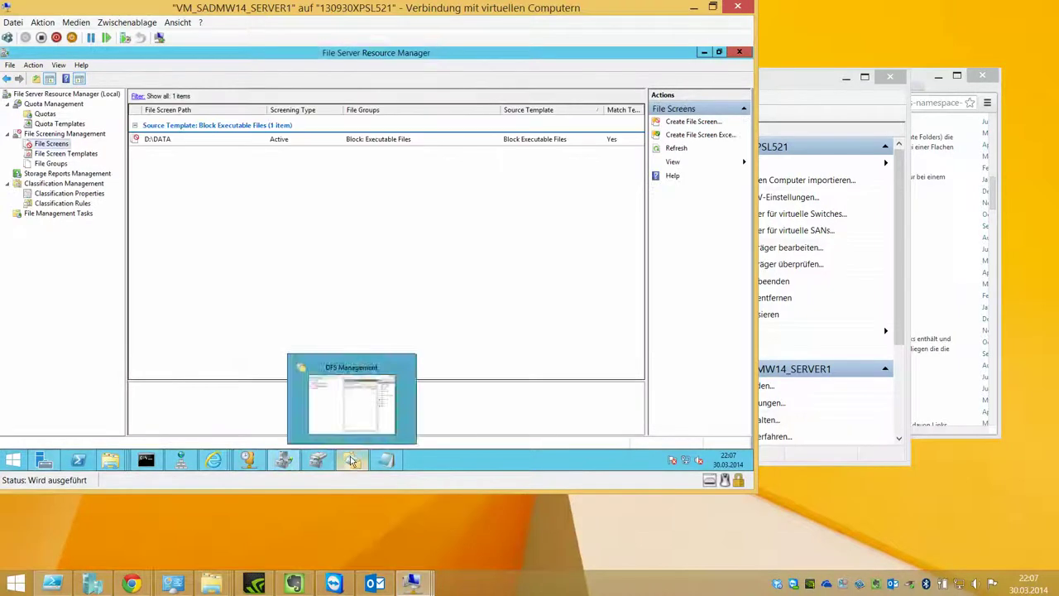
left_click(352, 461)
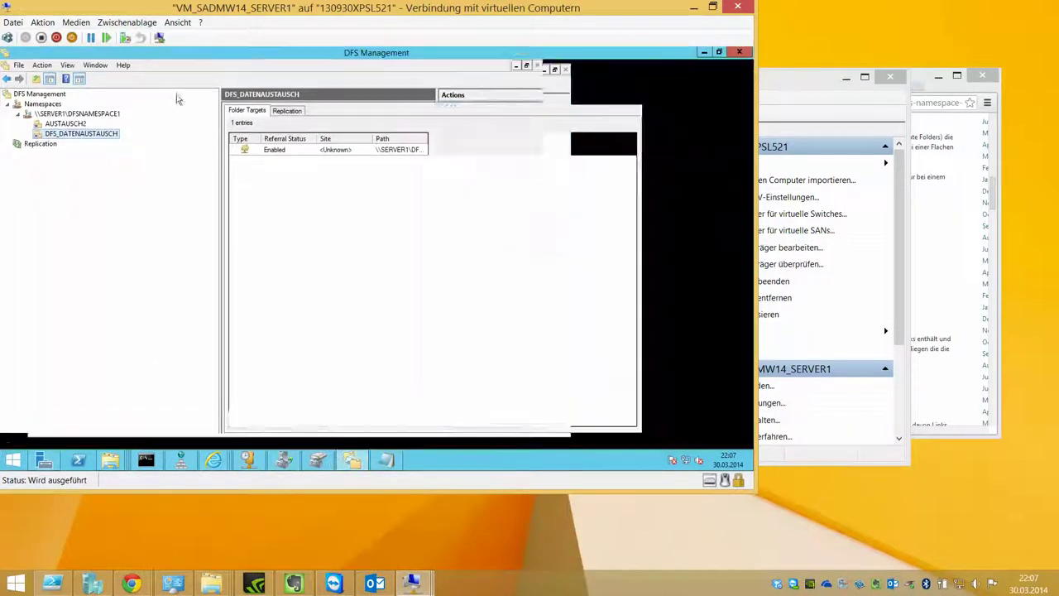
left_click(46, 96)
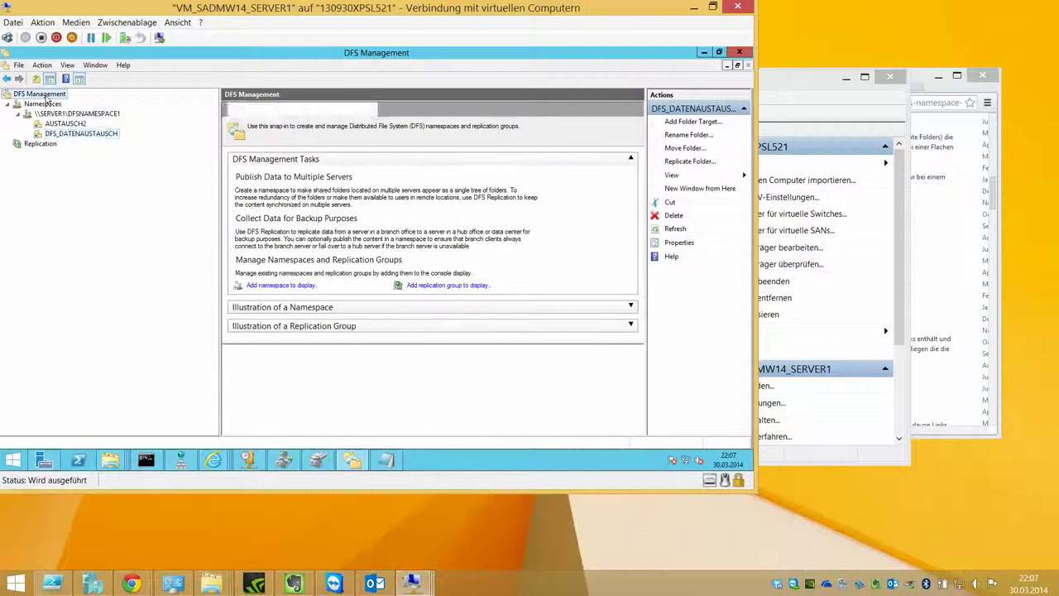
Step: Try to display namespaces from server 127.0.0.1, then cancel when it isn't found
right_click(46, 99)
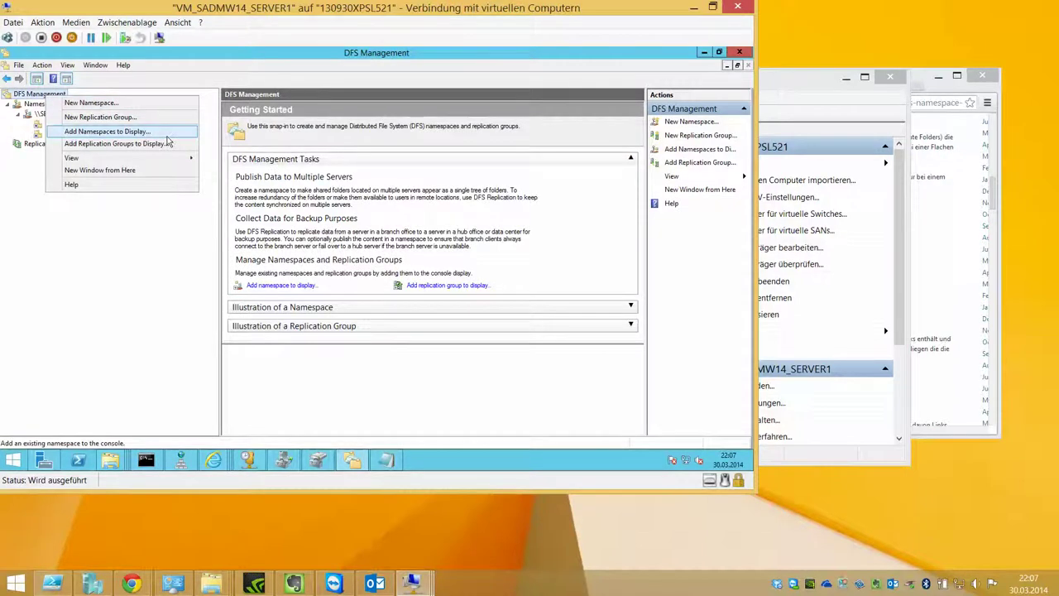
left_click(167, 137)
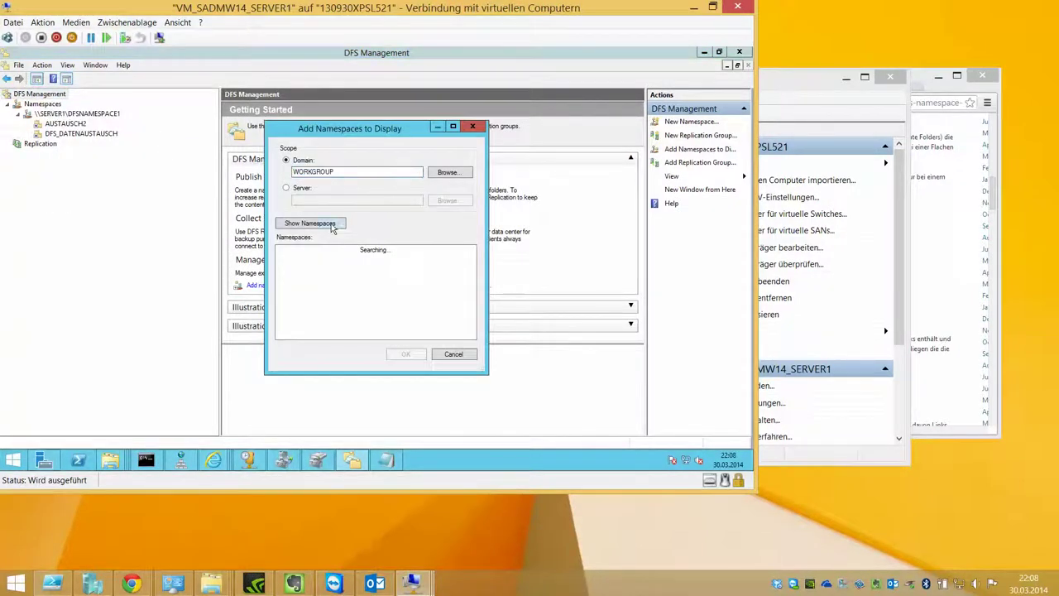
left_click(310, 194)
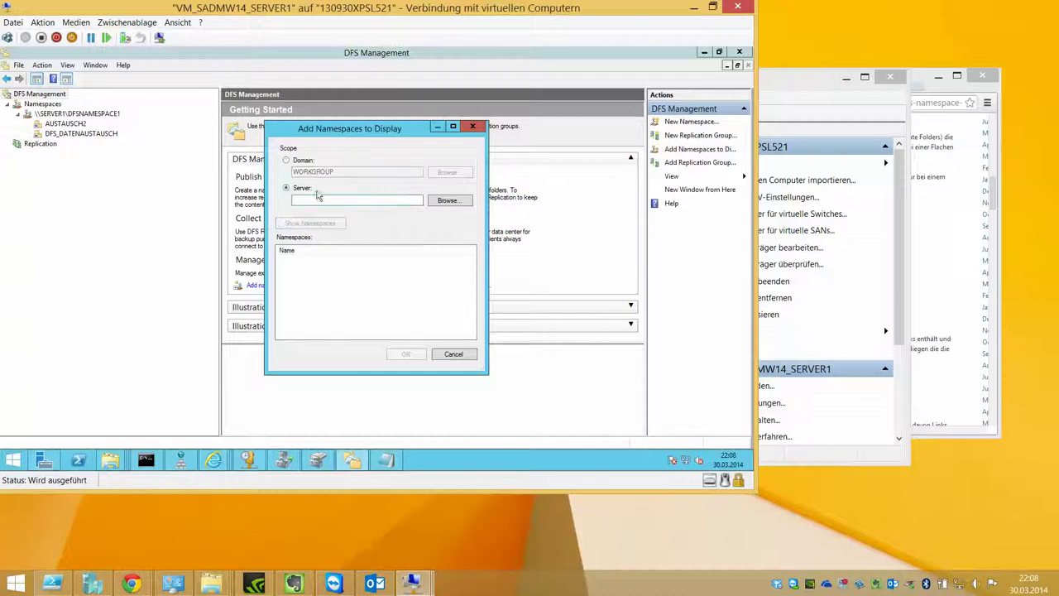
left_click(447, 201)
type("127.0.0.1")
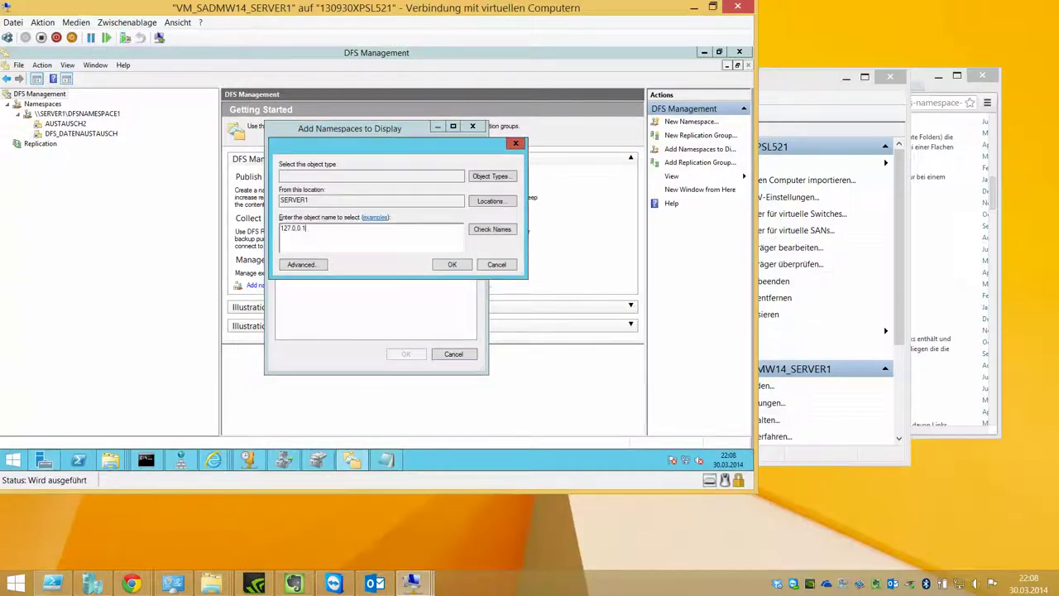
key("Return")
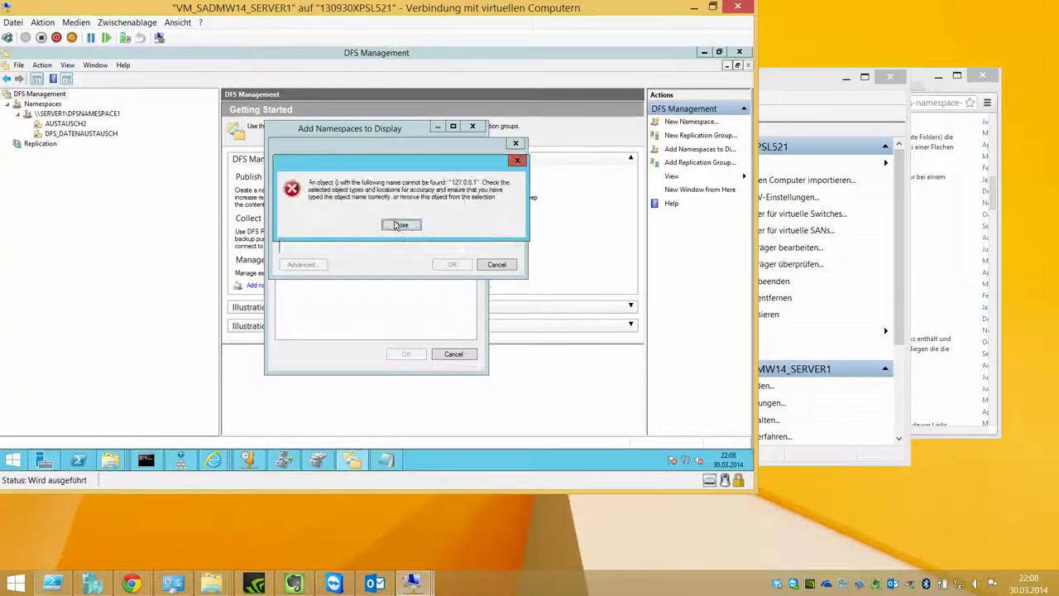
left_click(397, 224)
left_click(496, 264)
left_click(454, 354)
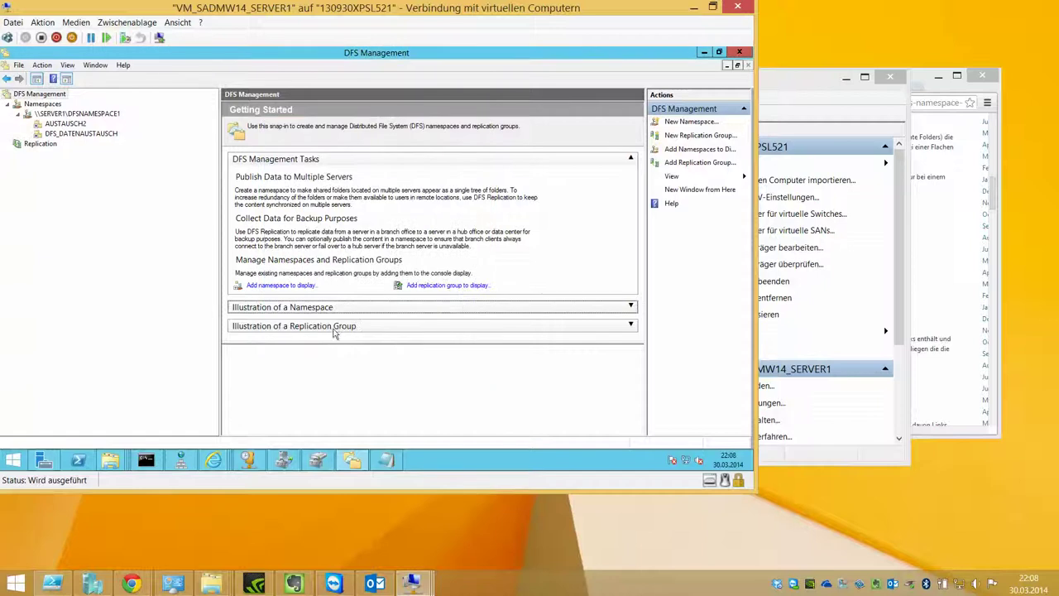
Step: In DFSNAMESPACE1's properties, toggle access-based enumeration on then off and close without saving
left_click(63, 118)
right_click(61, 117)
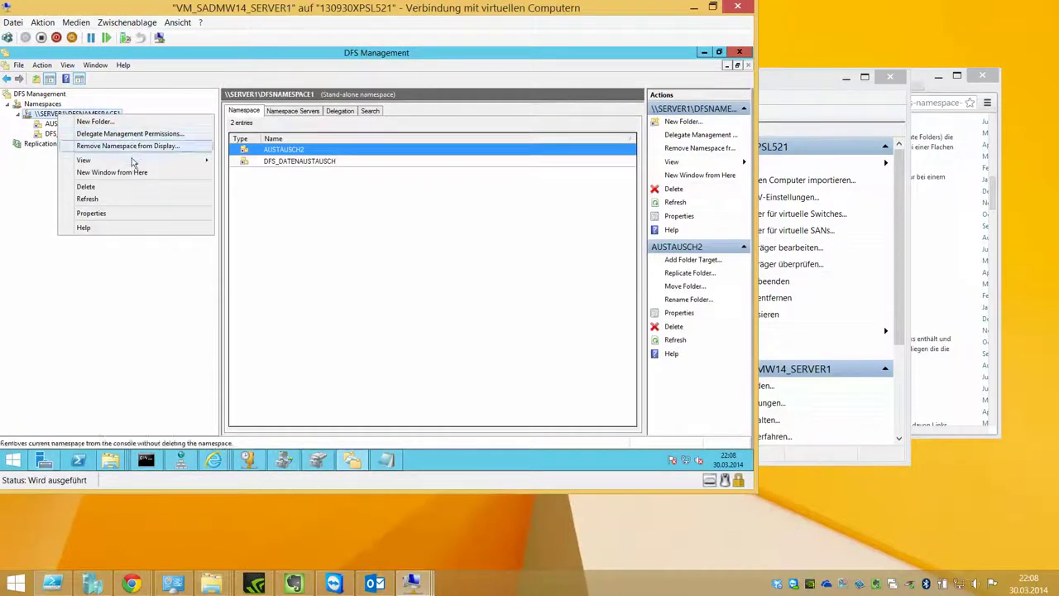
left_click(123, 212)
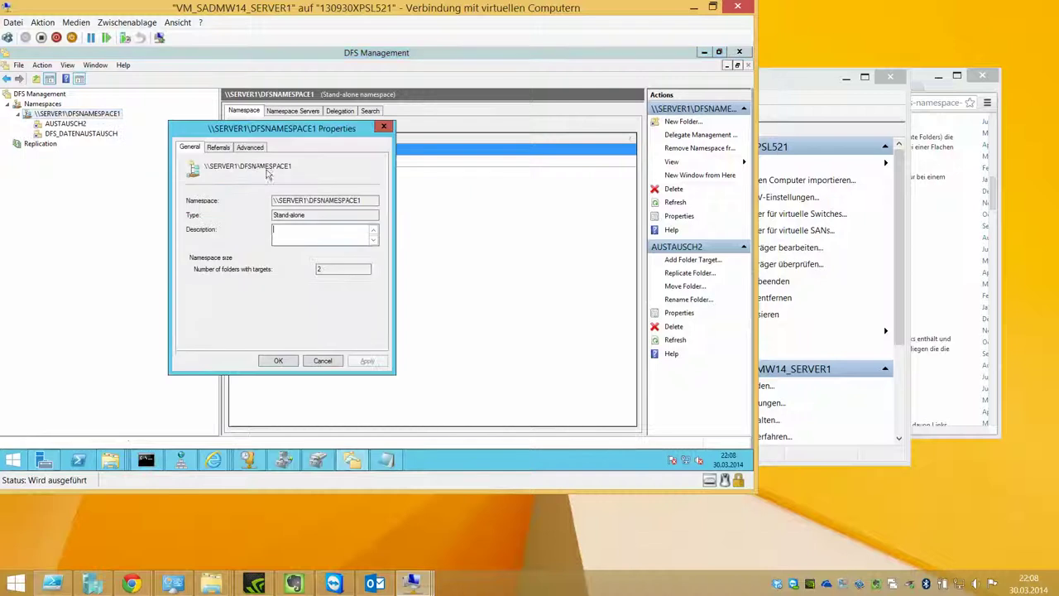
left_click(220, 149)
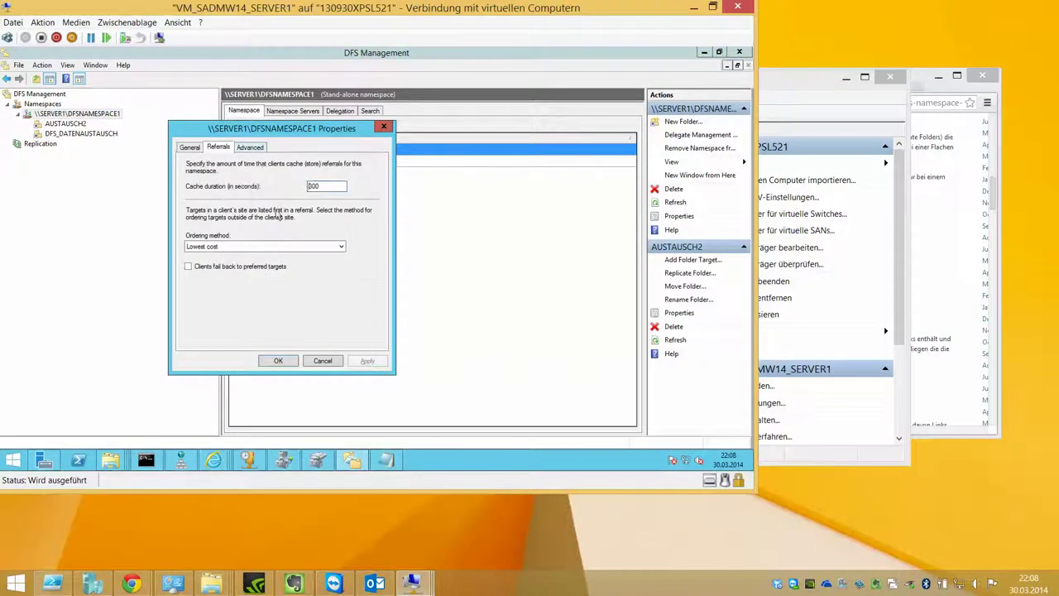
left_click(249, 148)
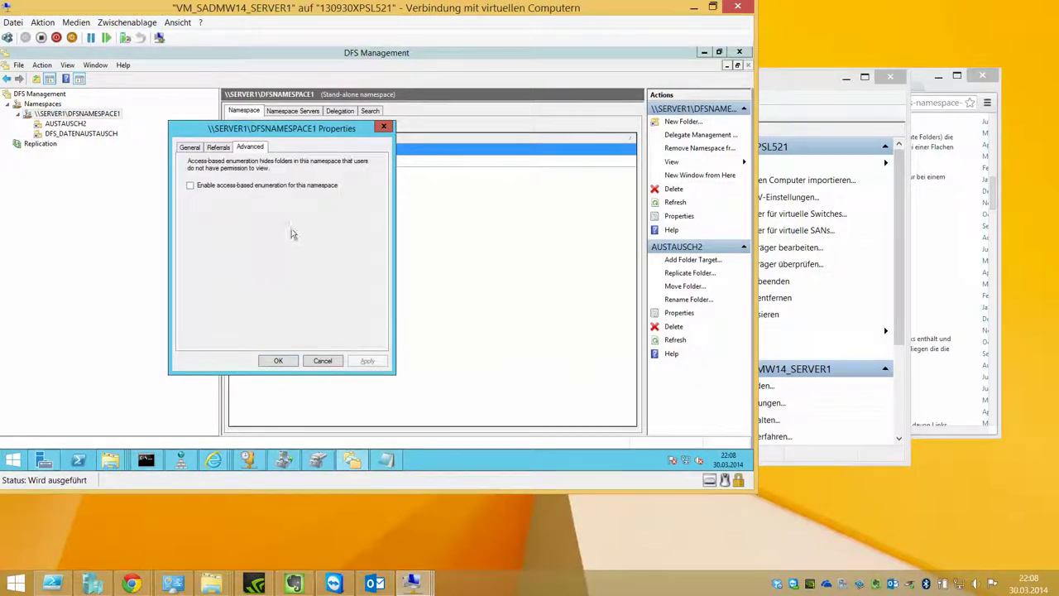
left_click(290, 194)
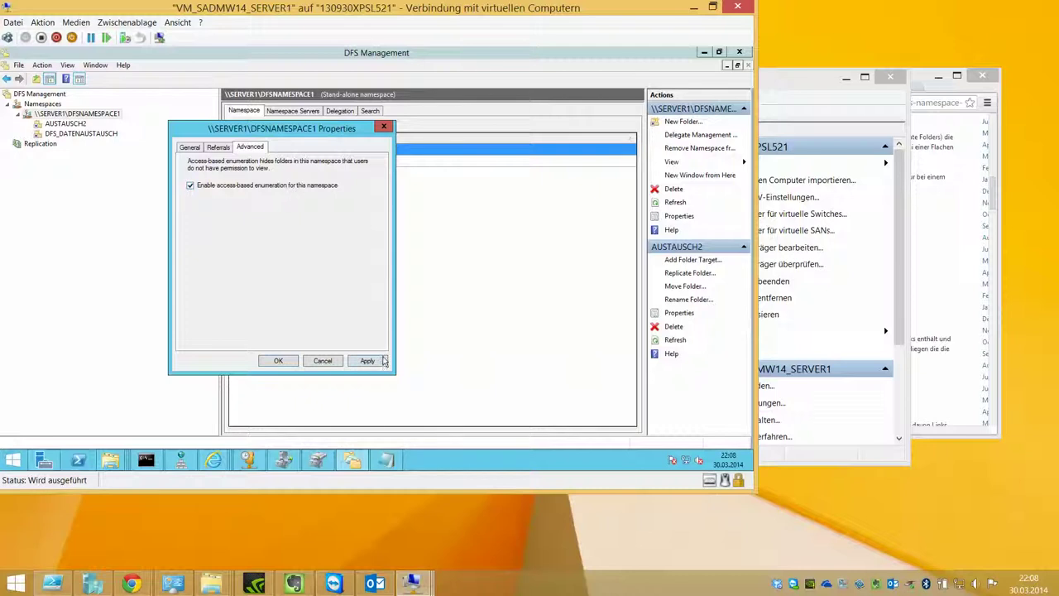
left_click(319, 192)
left_click(323, 361)
Step: Refresh the Namespace Servers list so it shows \\SERVER1\DFSNAMESPACE1
left_click(313, 112)
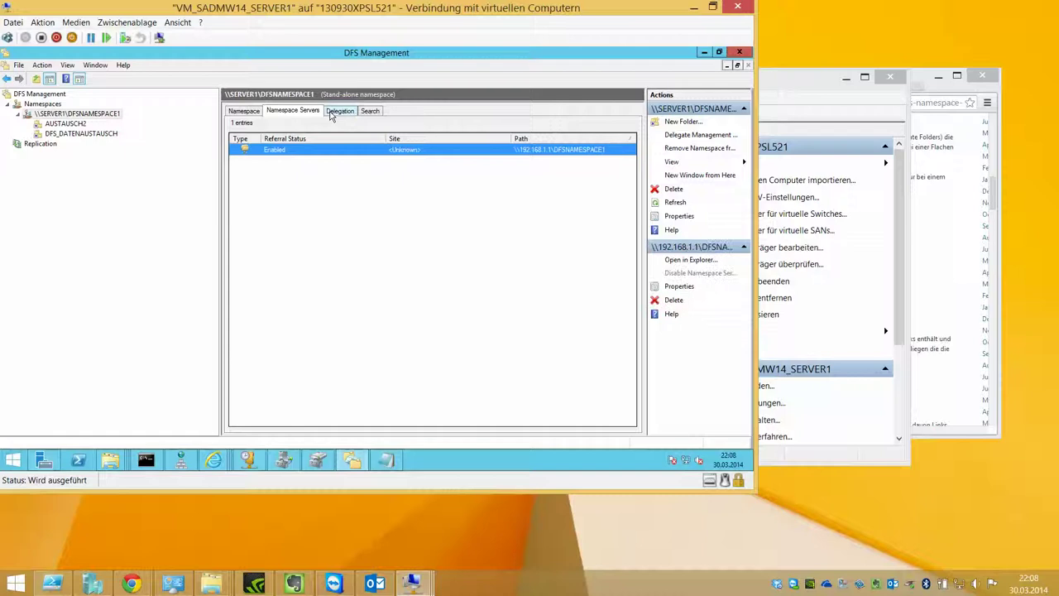
right_click(540, 188)
left_click(560, 197)
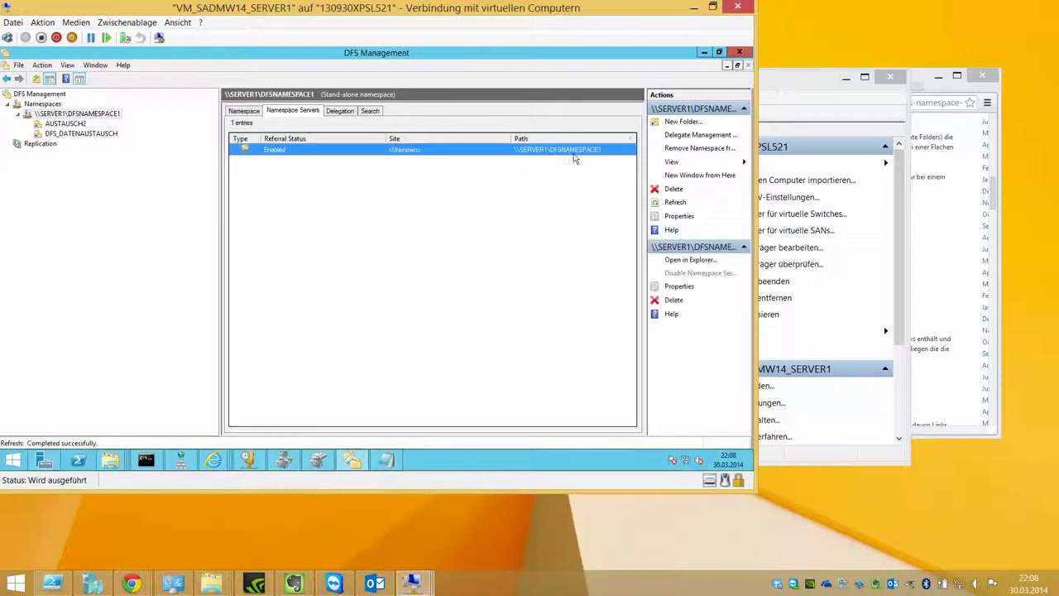
Step: Start a new namespace folder, browse SERVER1's shared folders for a target, then cancel everything
right_click(570, 183)
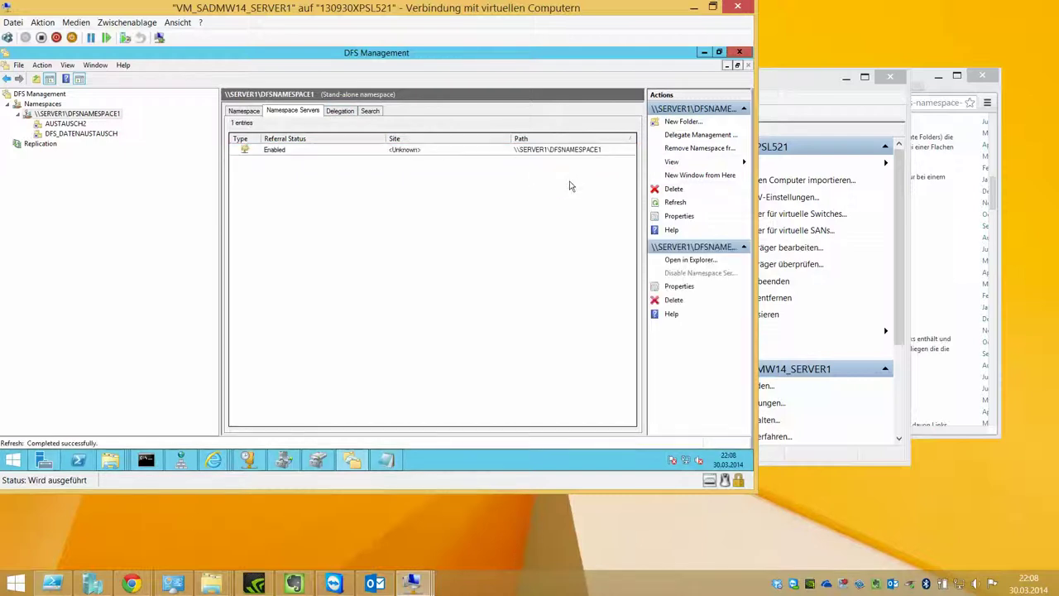
left_click(699, 125)
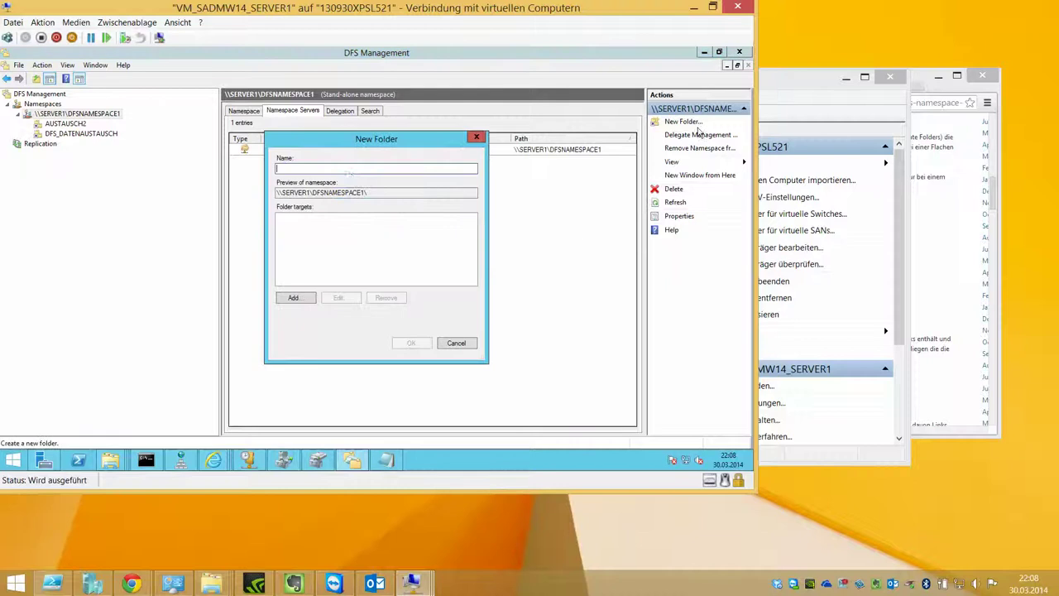
left_click(300, 298)
left_click(472, 252)
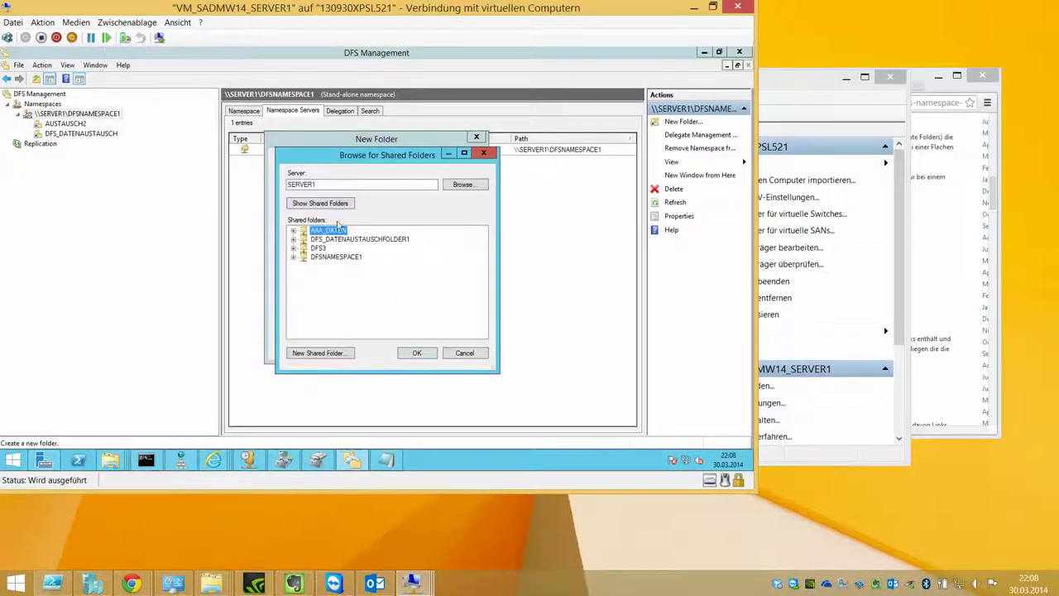
left_click(465, 352)
left_click(459, 290)
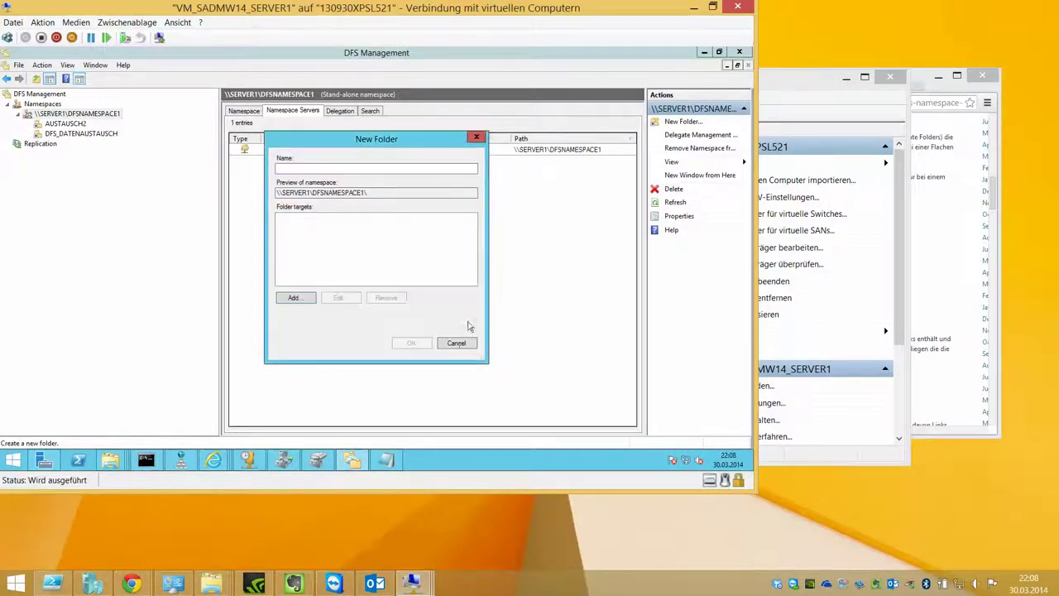
left_click(466, 341)
Step: Check the Delegation view, then return to the Namespace Servers list
left_click(340, 111)
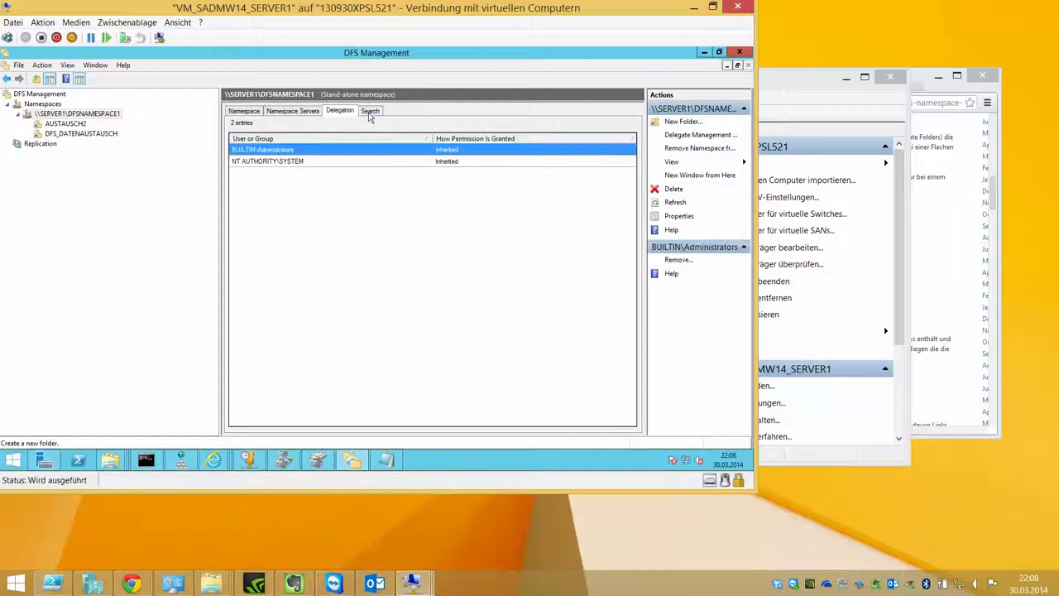
key("Right")
left_click(313, 113)
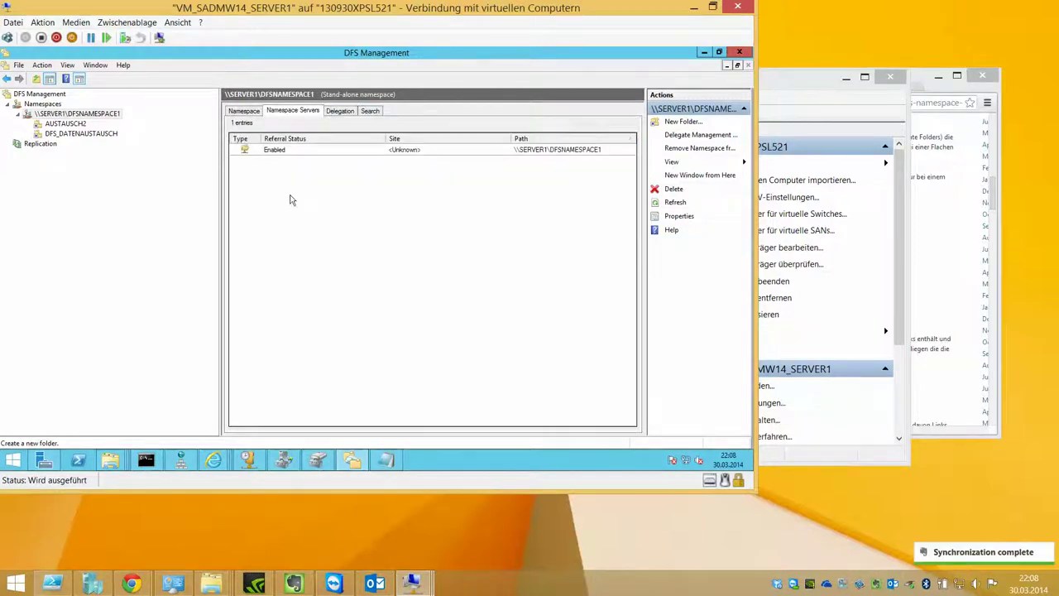
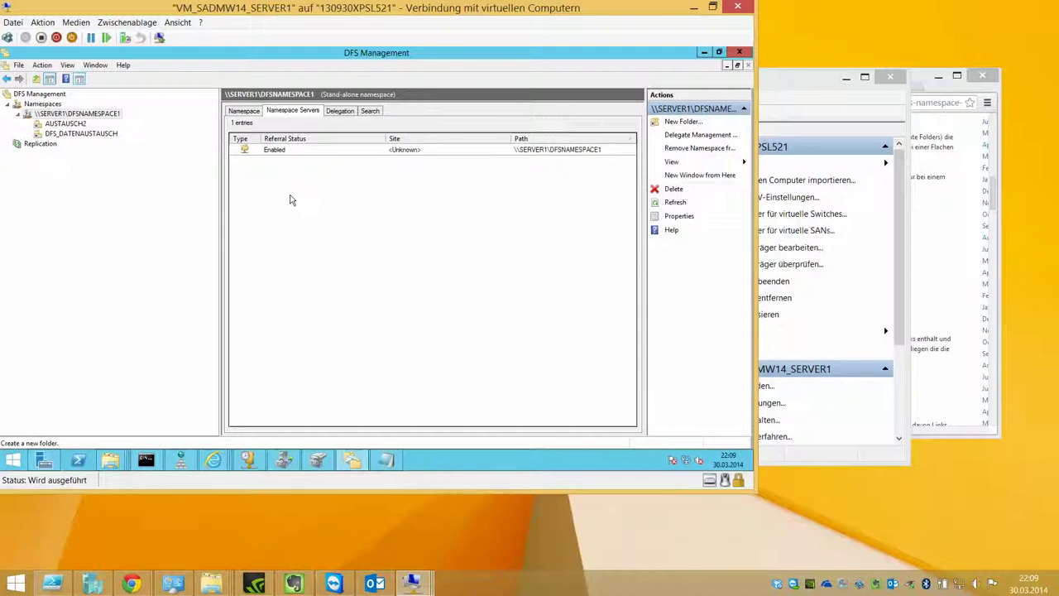
Step: Review the \\SERVER1\DFSNAMESPACE1 namespace server's properties unchanged, then bring the Internet Explorer download page forward
right_click(290, 156)
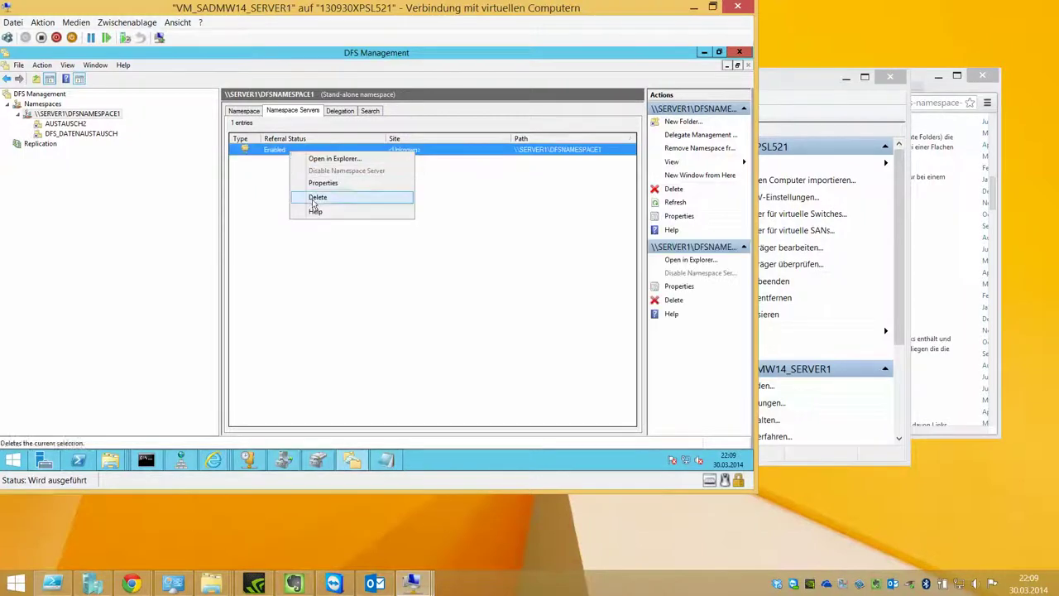
left_click(360, 187)
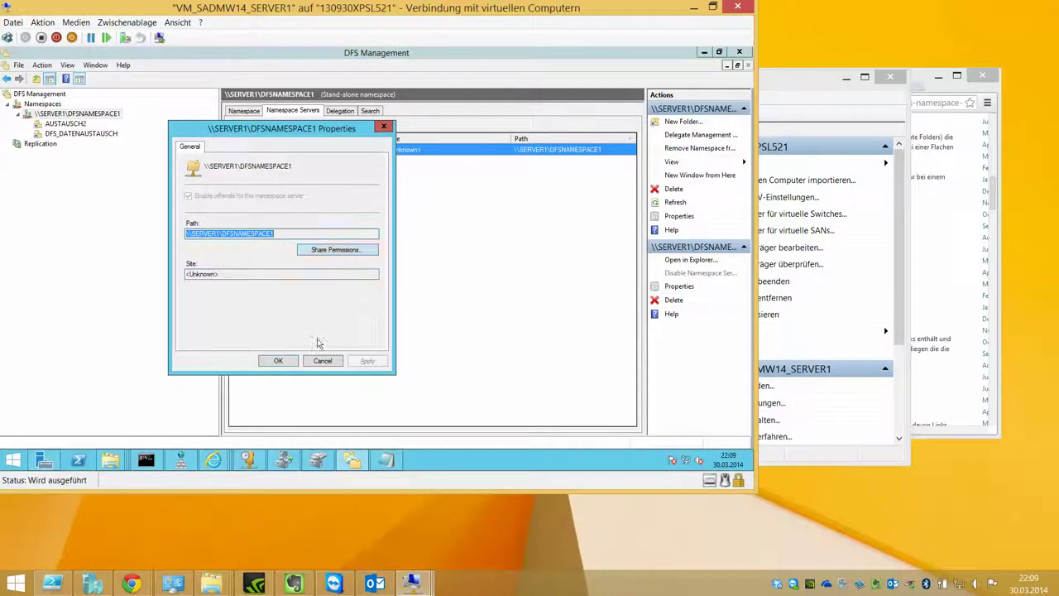
left_click(322, 361)
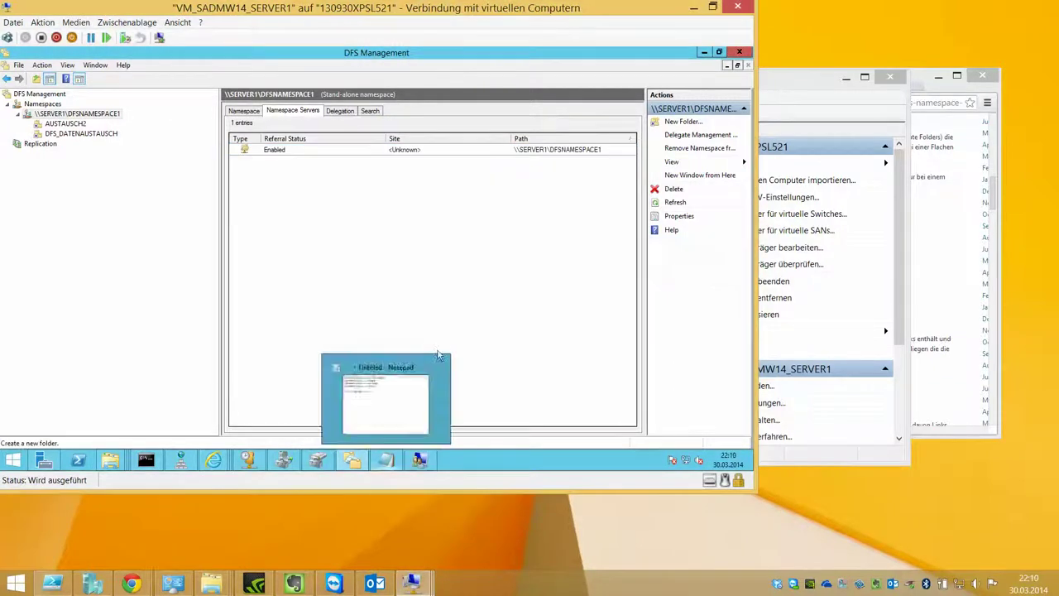
mouse_move(214, 460)
left_click(207, 399)
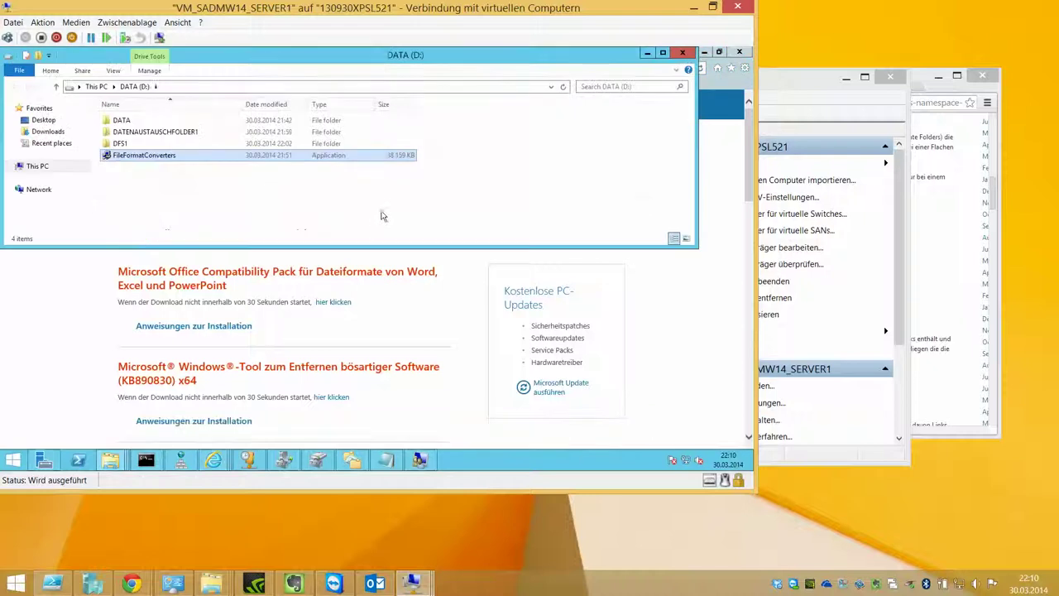
Step: Copy the FileFormatConverters application and paste it into the empty D:\DATA folder
right_click(170, 156)
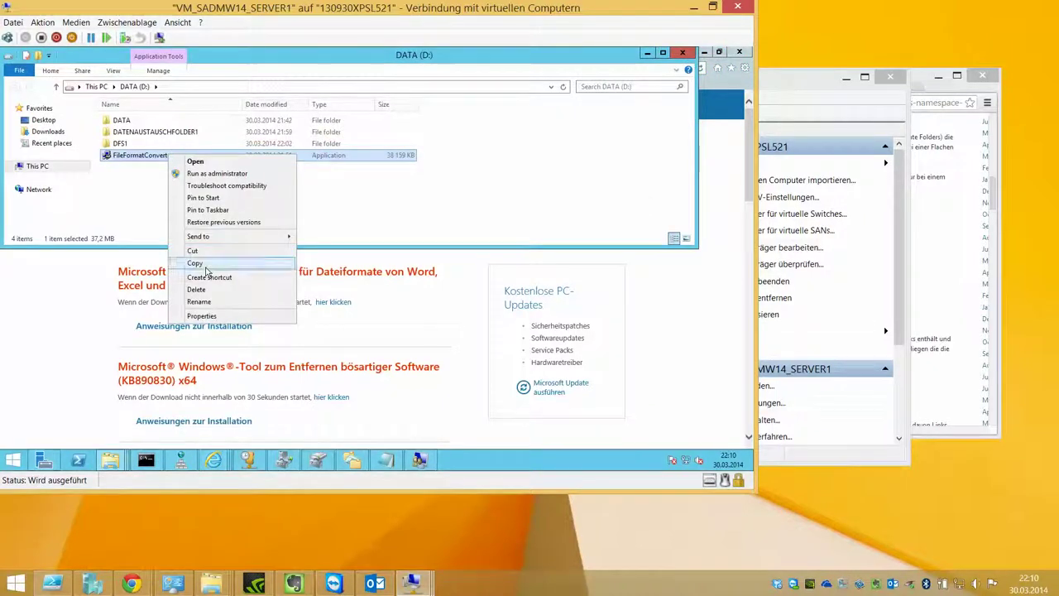
left_click(199, 263)
double_click(146, 123)
right_click(145, 124)
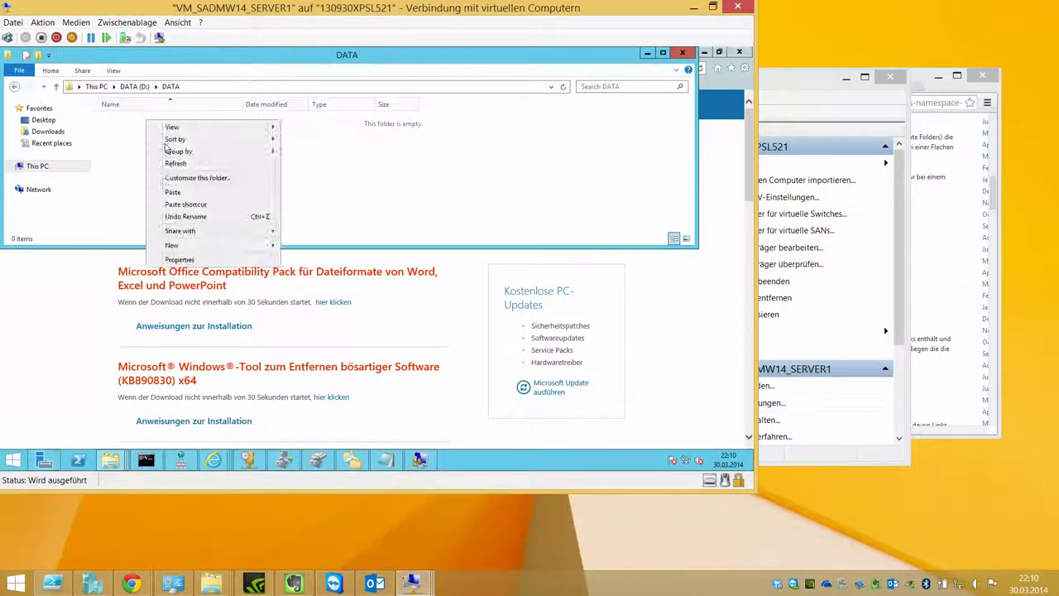
left_click(251, 189)
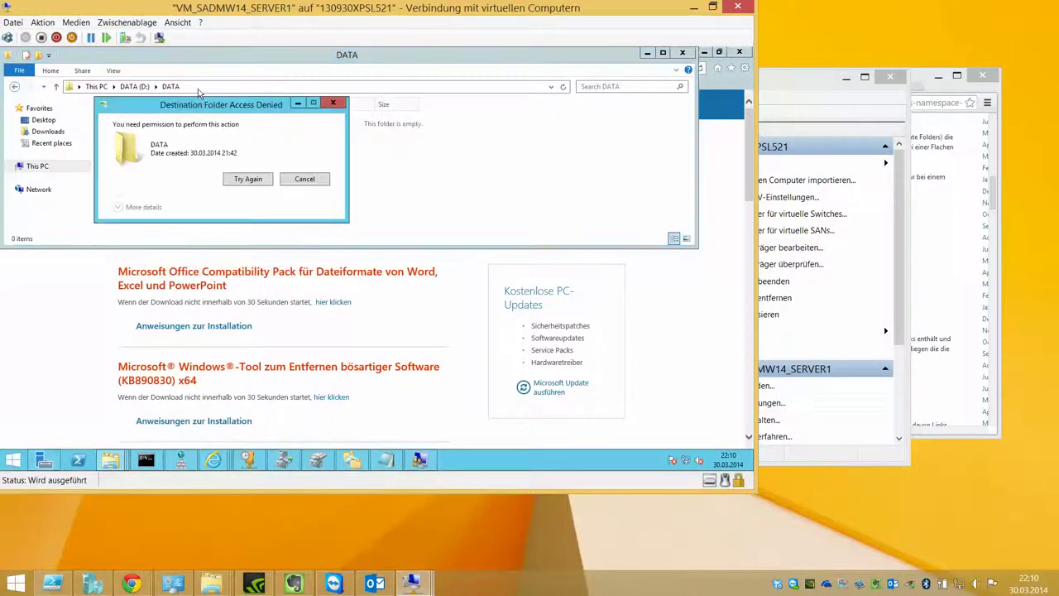
Step: Retry the refused paste twice, then cancel it, leaving D:\DATA empty
left_click(254, 184)
left_click(256, 184)
left_click(305, 179)
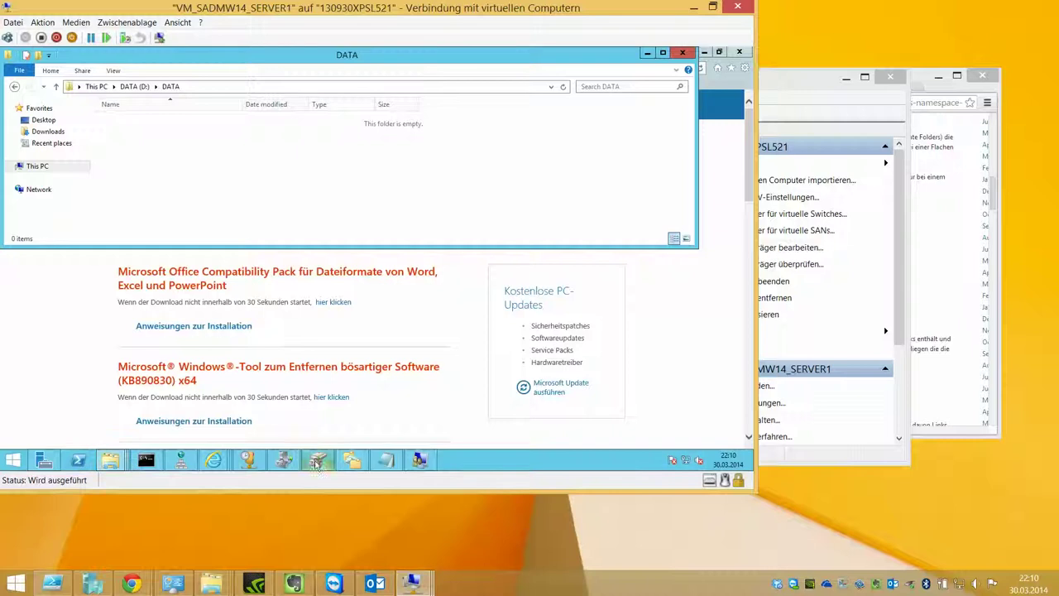
left_click(283, 460)
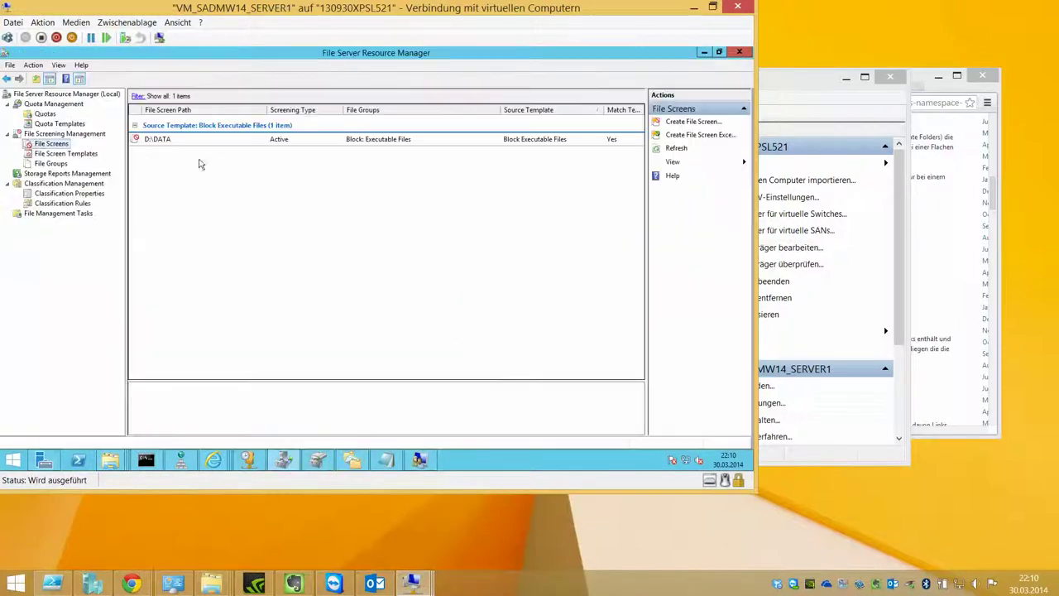
Step: Launch Event Viewer and show the Administrative Events custom view
left_click(25, 461)
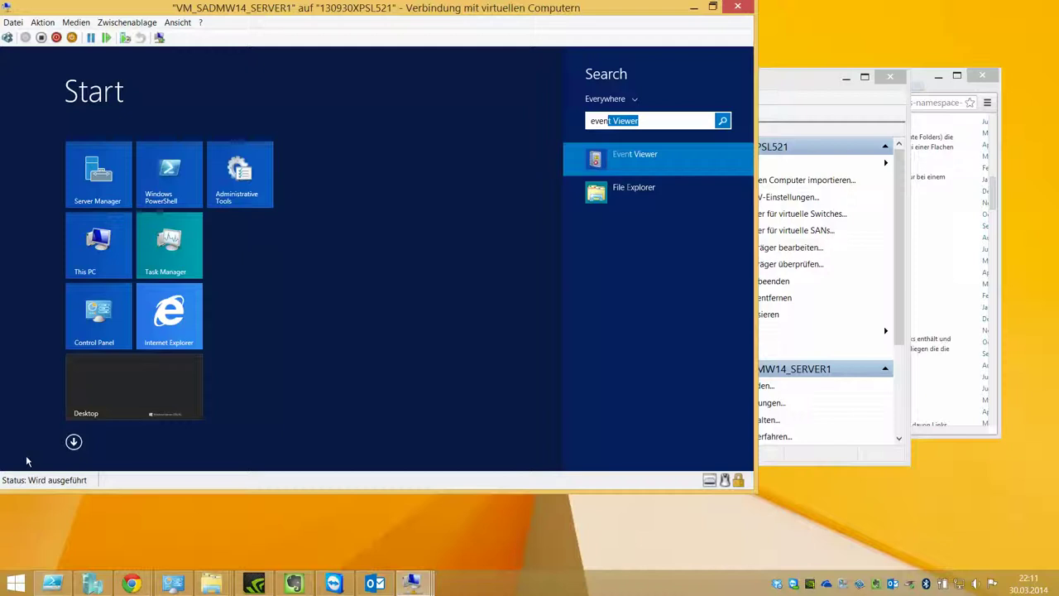
left_click(26, 455)
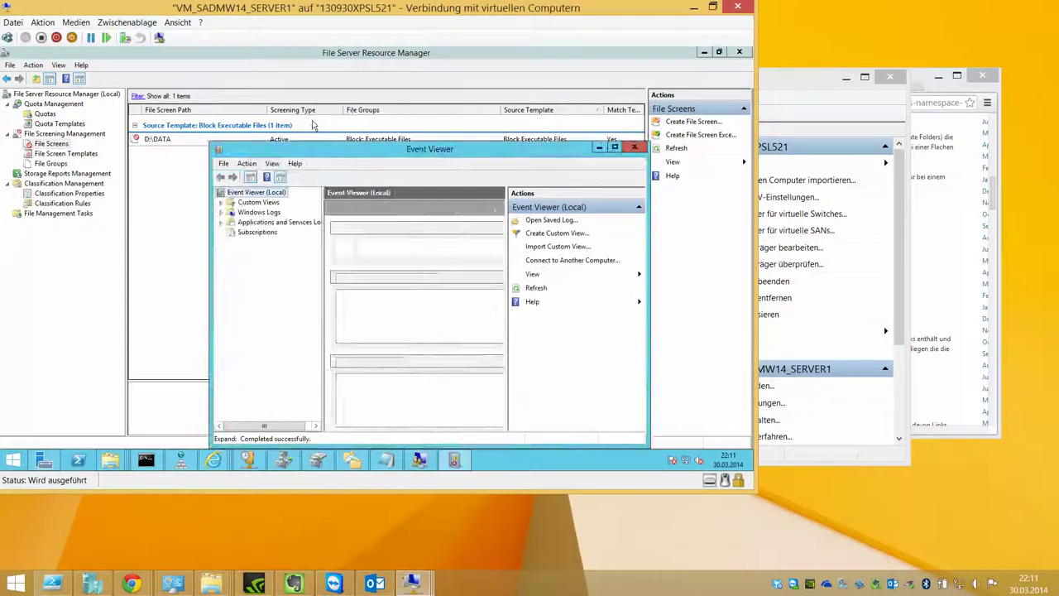
double_click(35, 114)
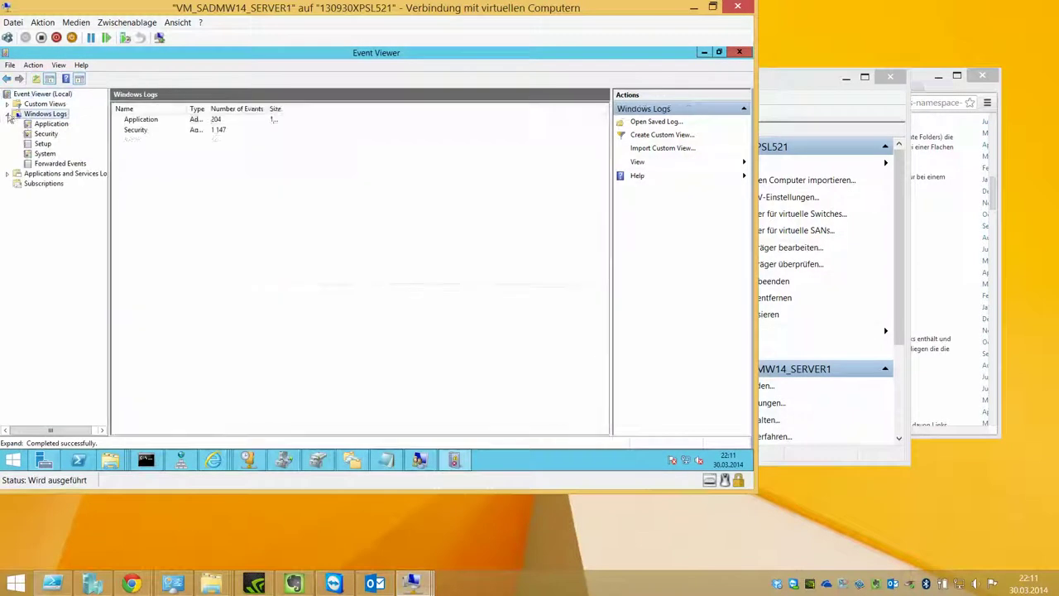
left_click(8, 105)
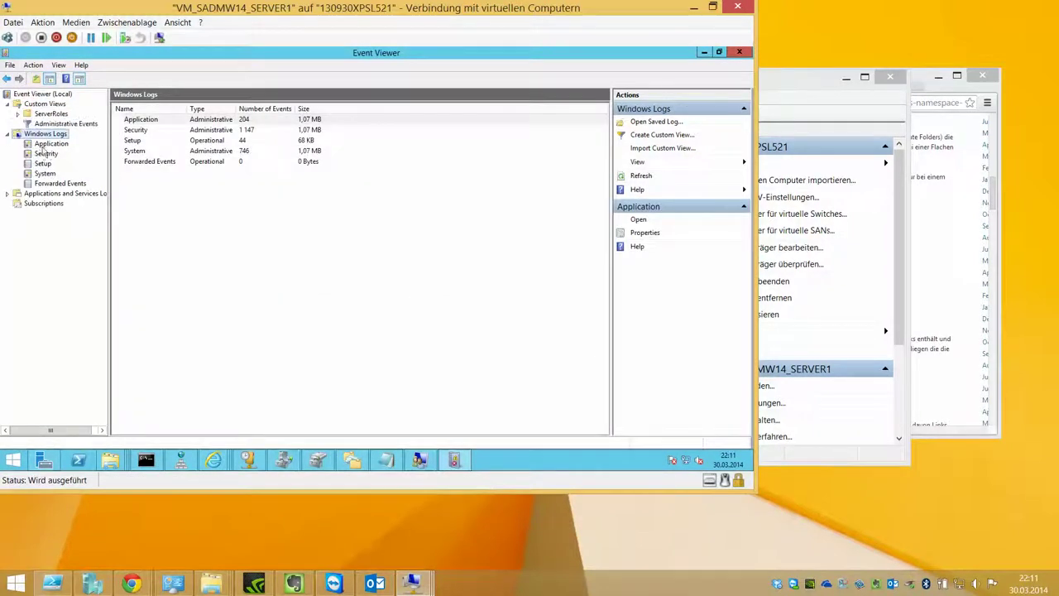
left_click(48, 123)
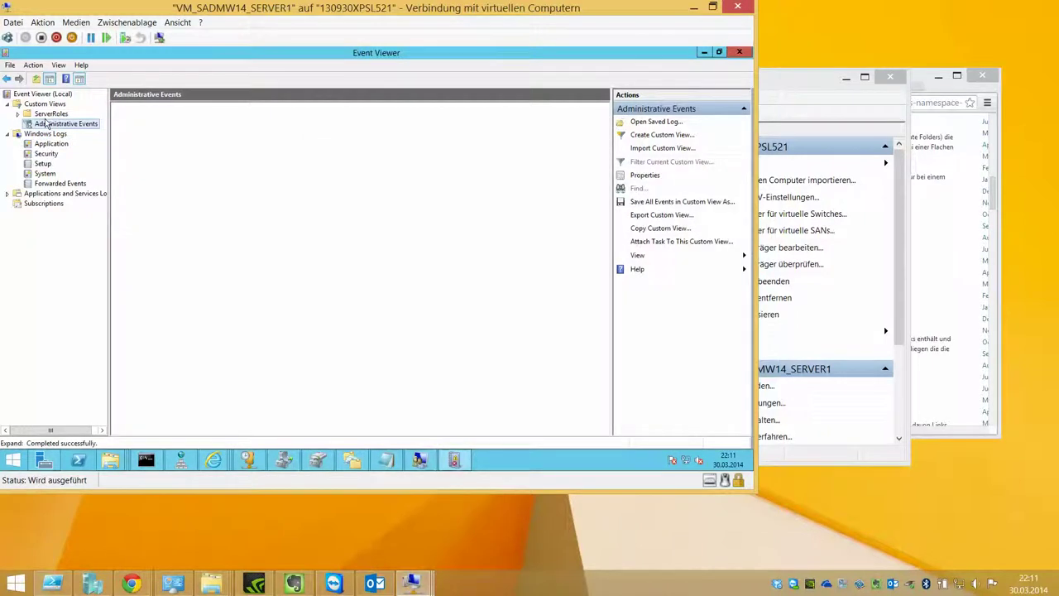
Step: Inspect SRMSVC event 12305, highlighting the blocked FileFormatConverters.exe and the mail subject
double_click(159, 137)
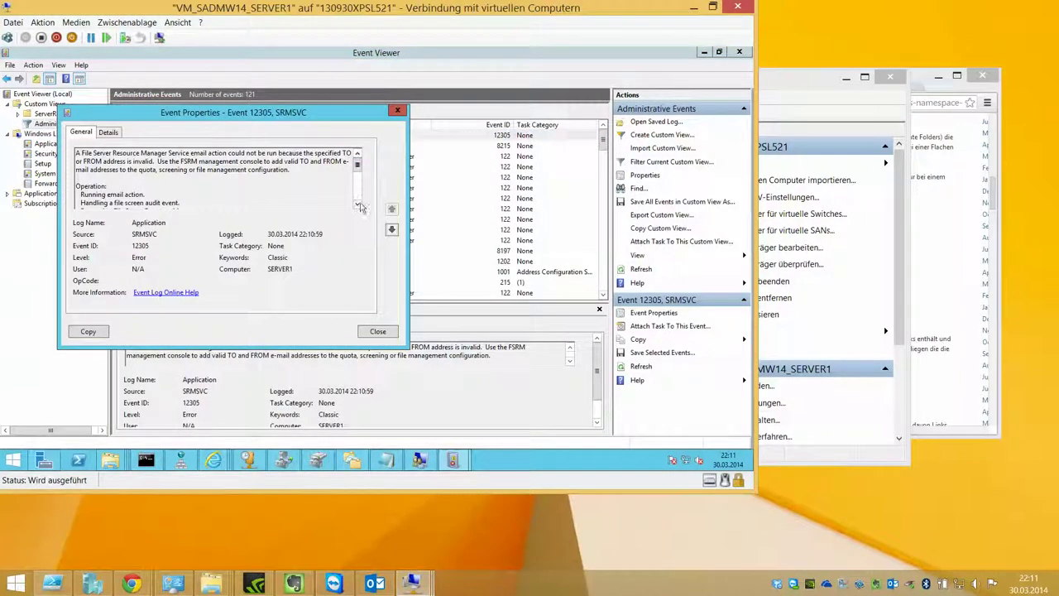
left_click_drag(408, 349, 542, 424)
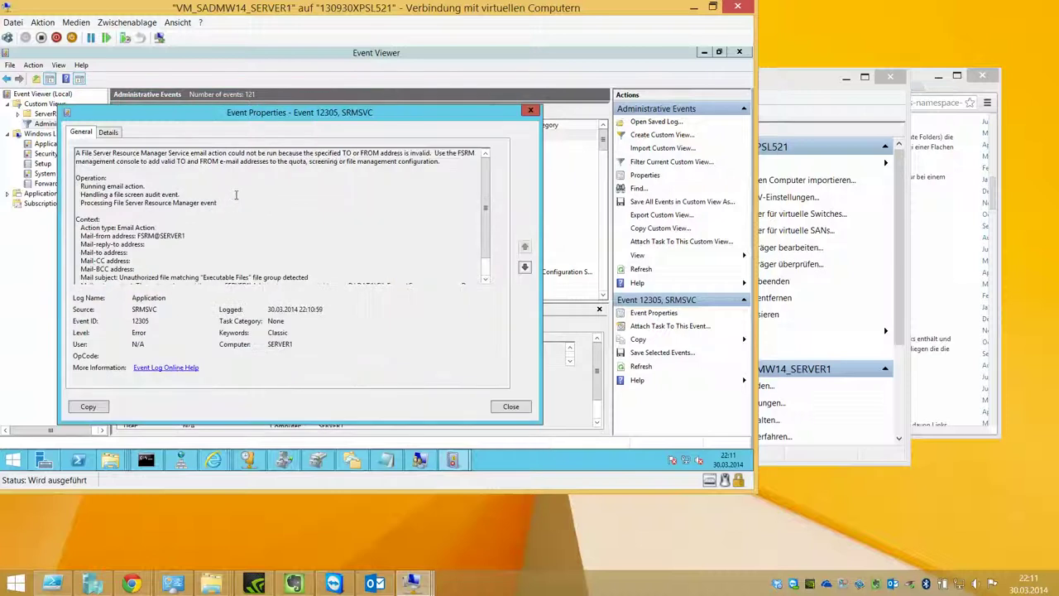
scroll(234, 194, "down", 1)
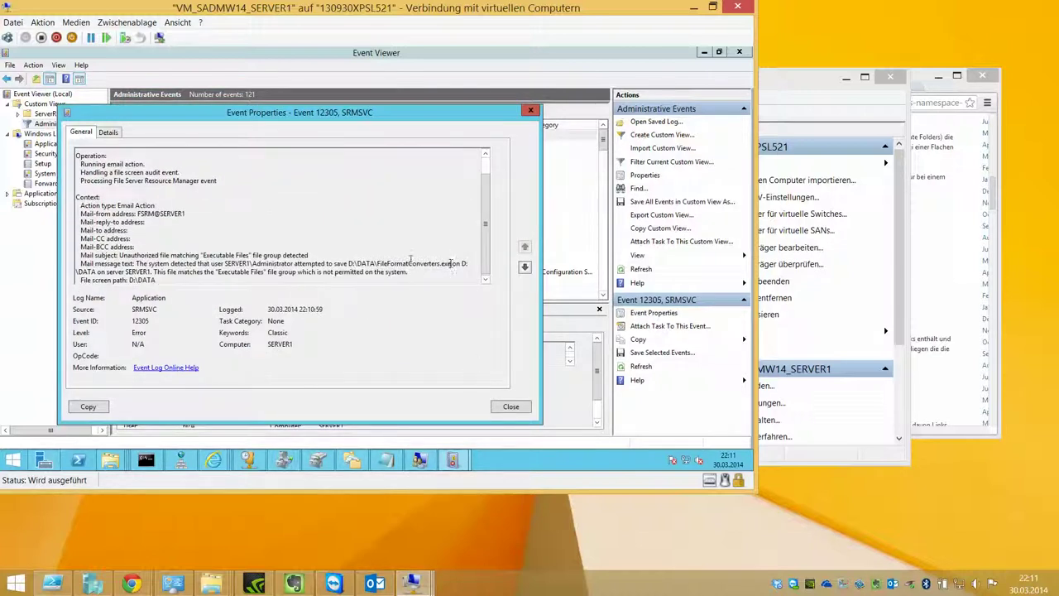
left_click_drag(450, 263, 378, 263)
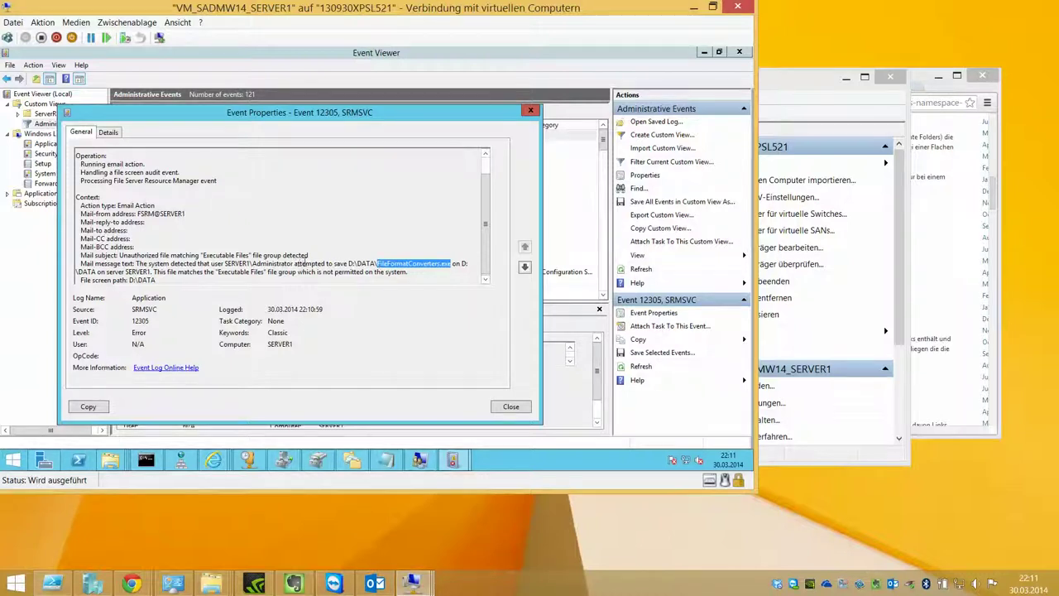
left_click_drag(308, 256, 120, 256)
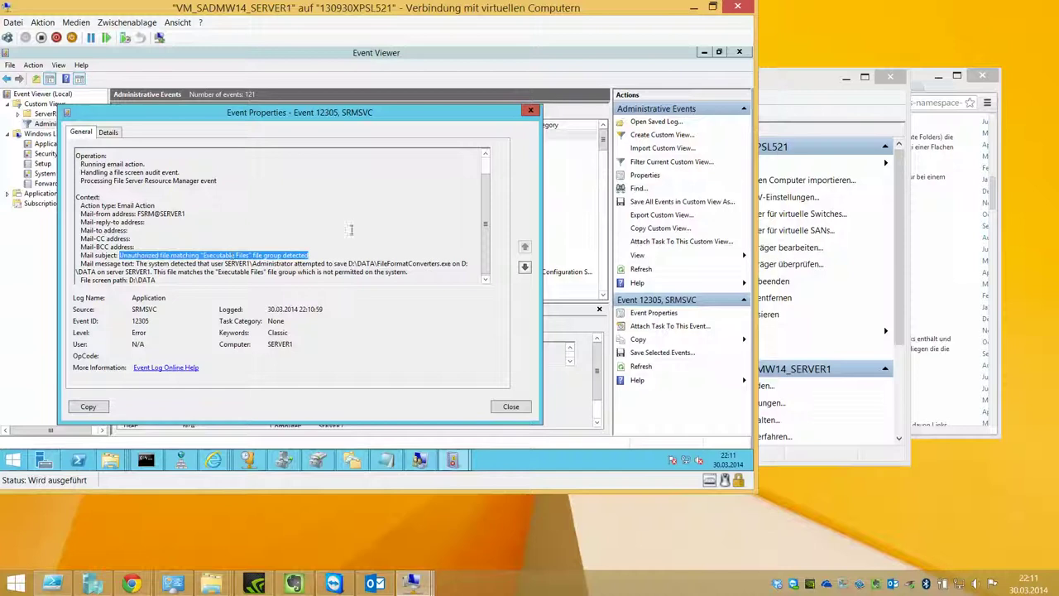
left_click(331, 214)
left_click(523, 404)
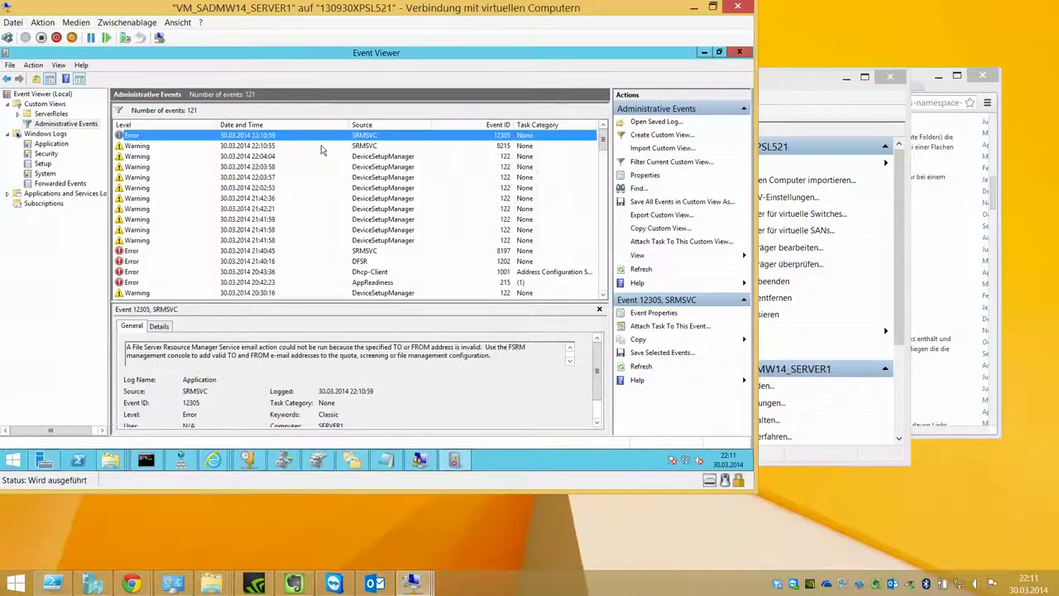
Step: In File Server Resource Manager, browse templates, storage reports and classification nodes, then minimize it
left_click(739, 53)
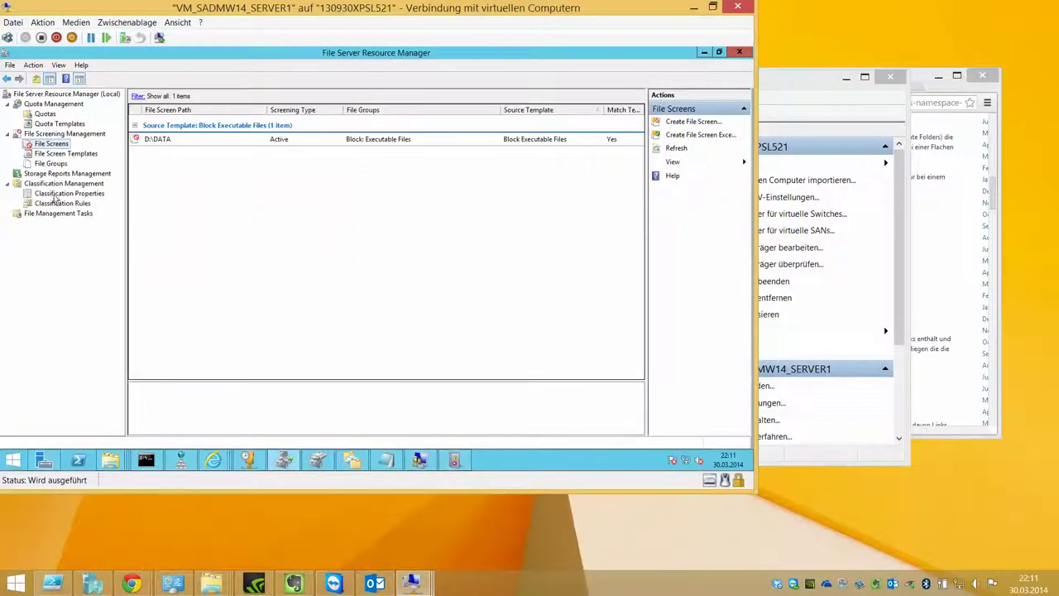
left_click(67, 154)
left_click(64, 174)
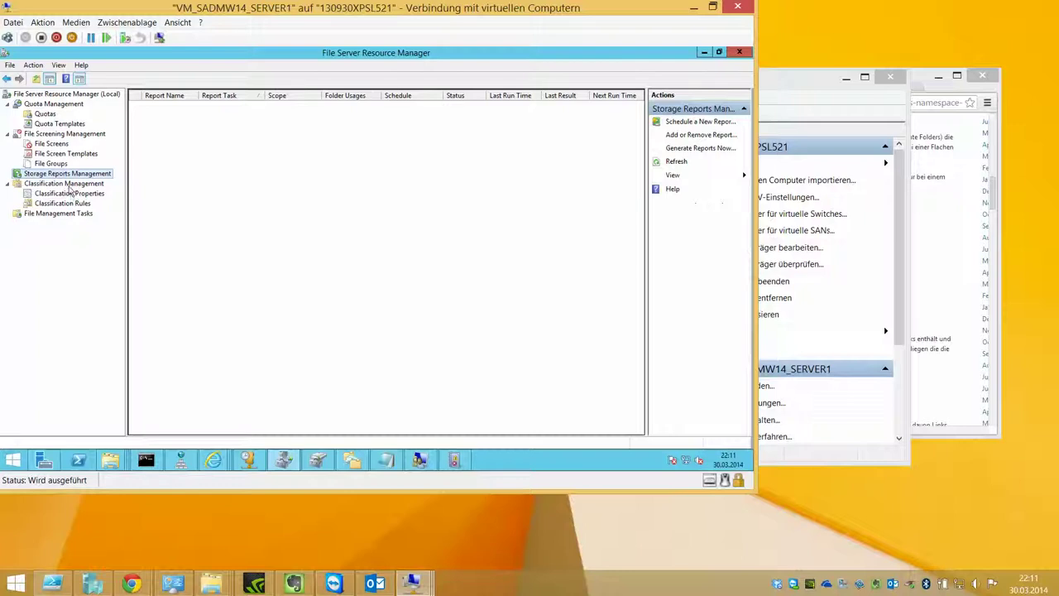
left_click(65, 183)
left_click(69, 193)
left_click(62, 203)
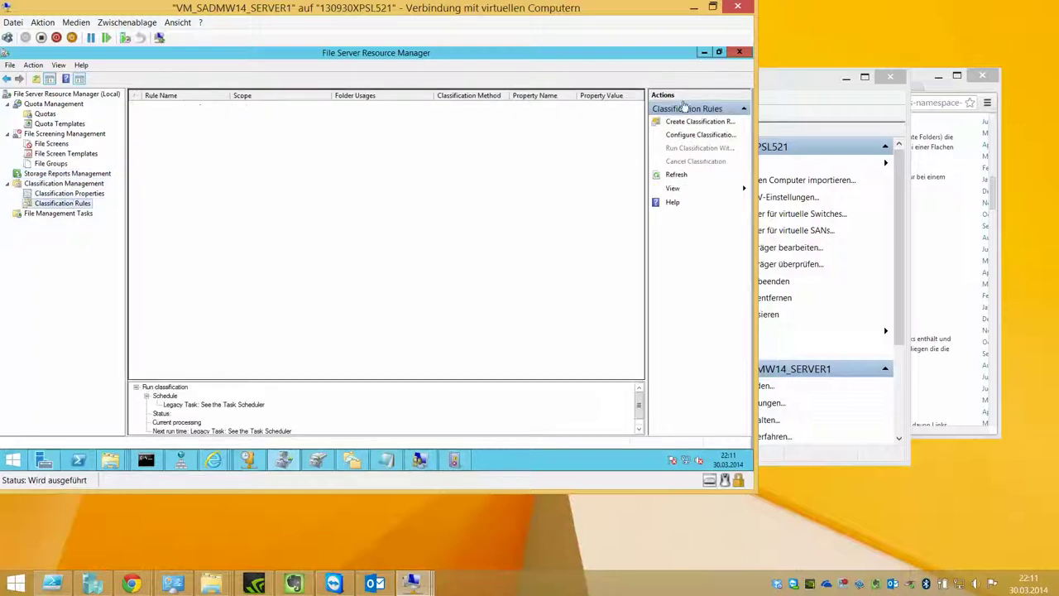
left_click(703, 55)
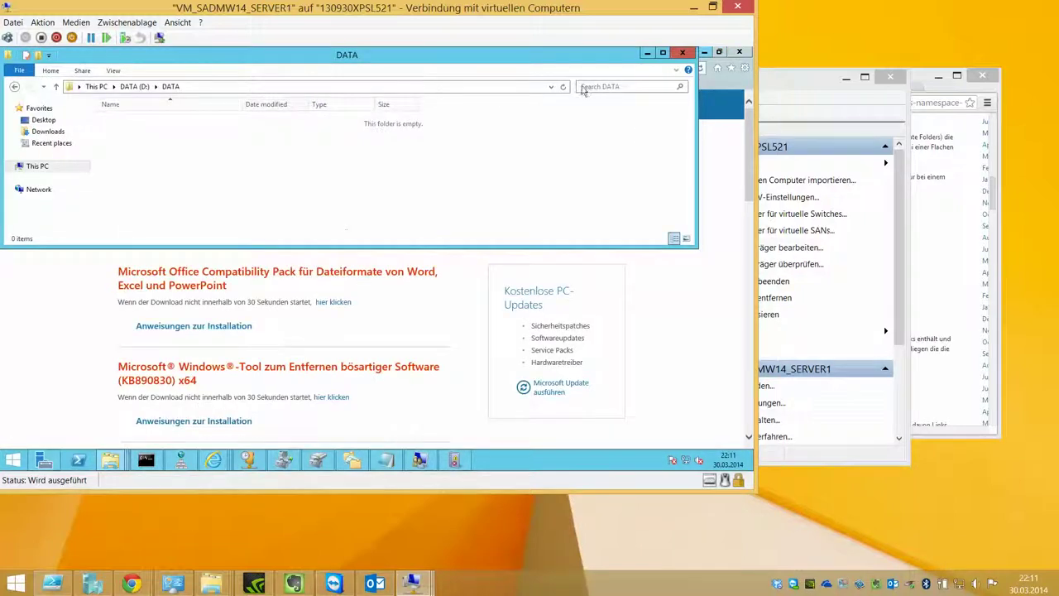
left_click(284, 326)
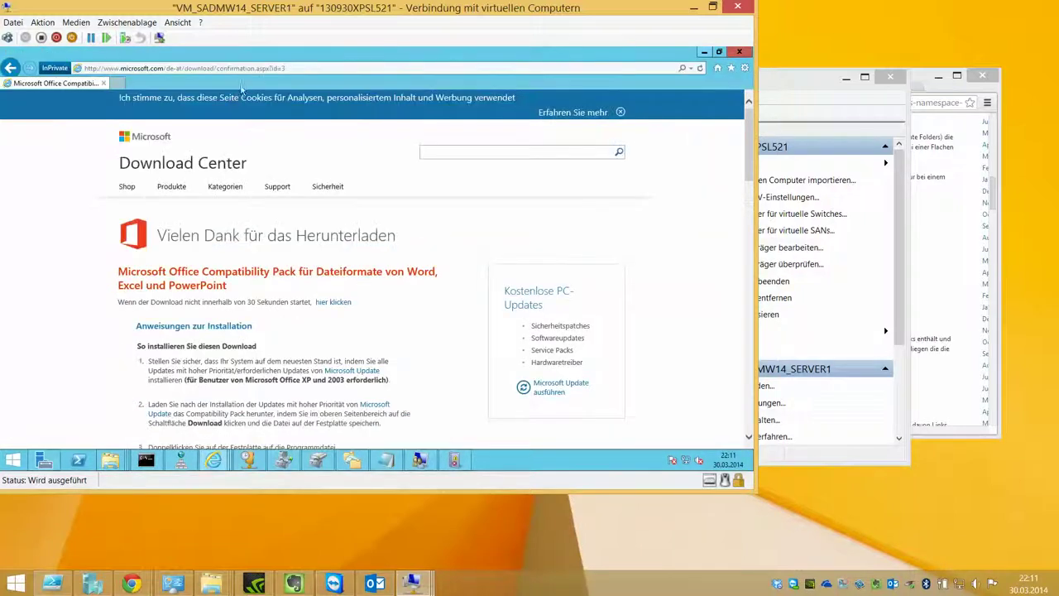
left_click(239, 72)
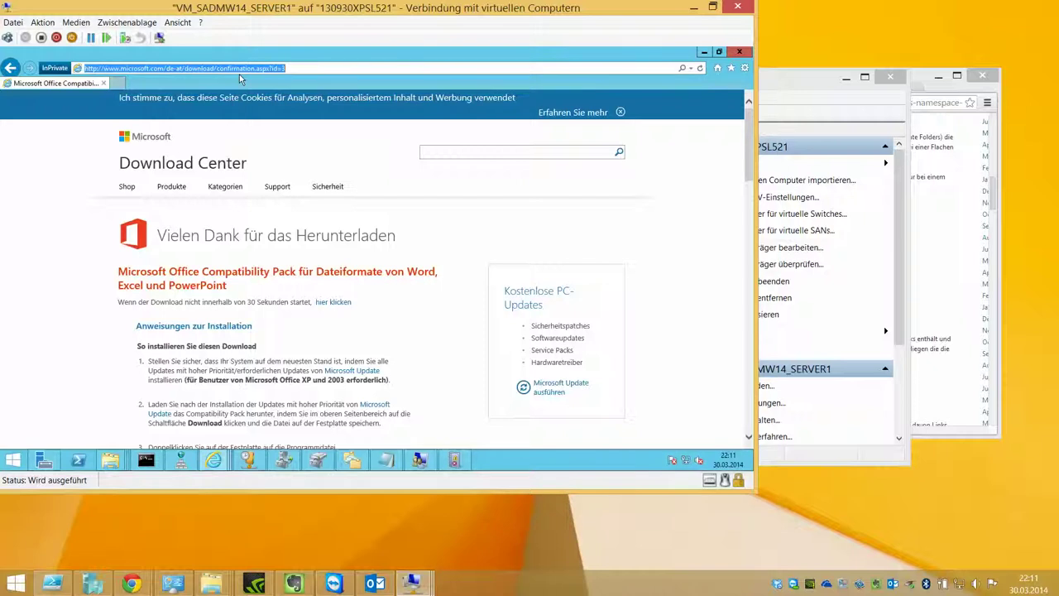
type("http")
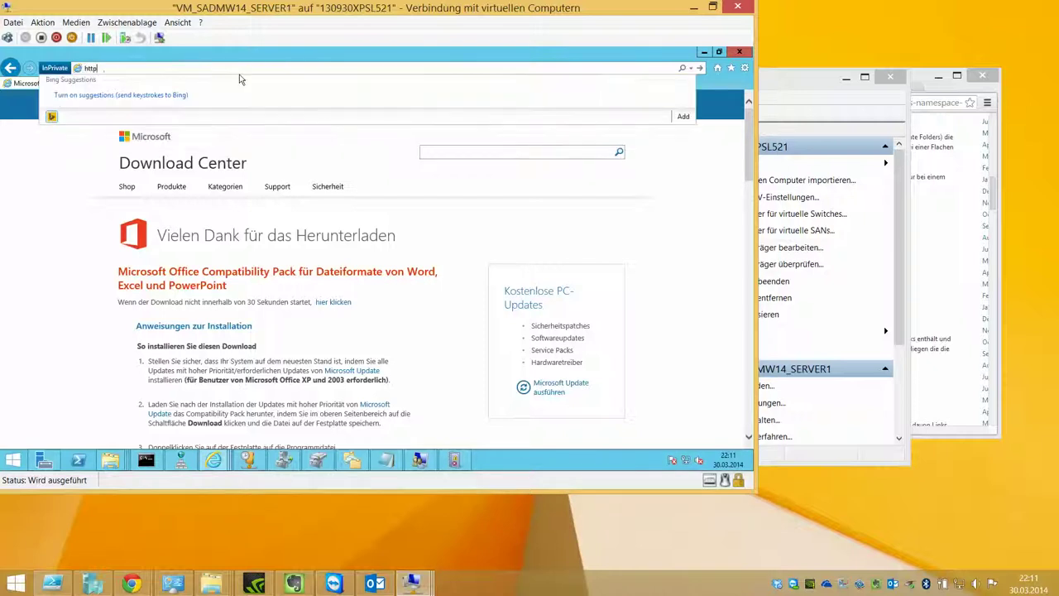
type("://fileserver.google.at")
key("Return")
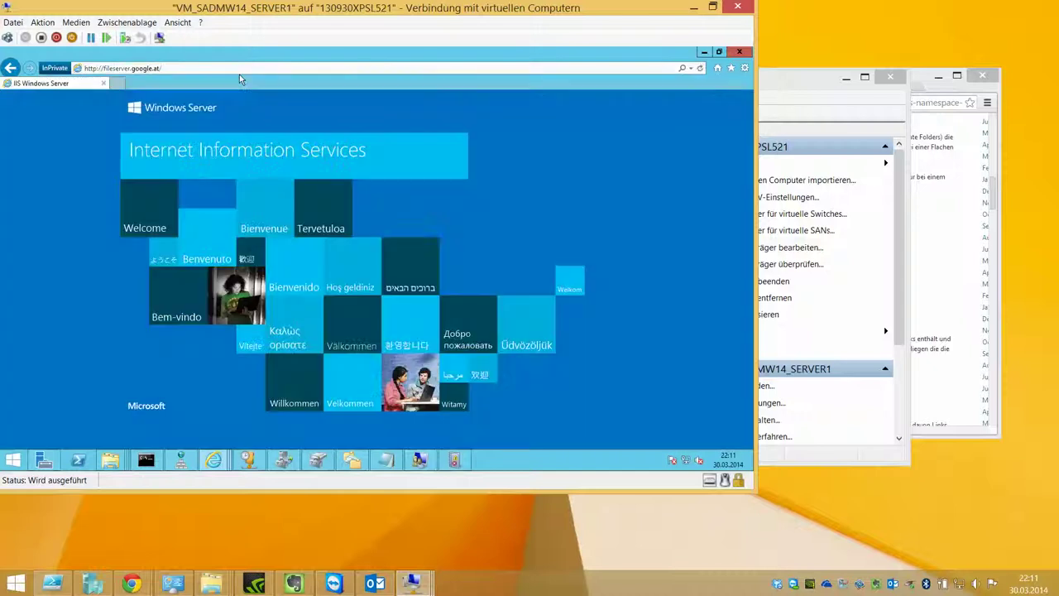
Step: In Command Prompt, rerun lusrmgr.msc, close it, and ping fileserver.google.at (192.168.1.1)
left_click(146, 459)
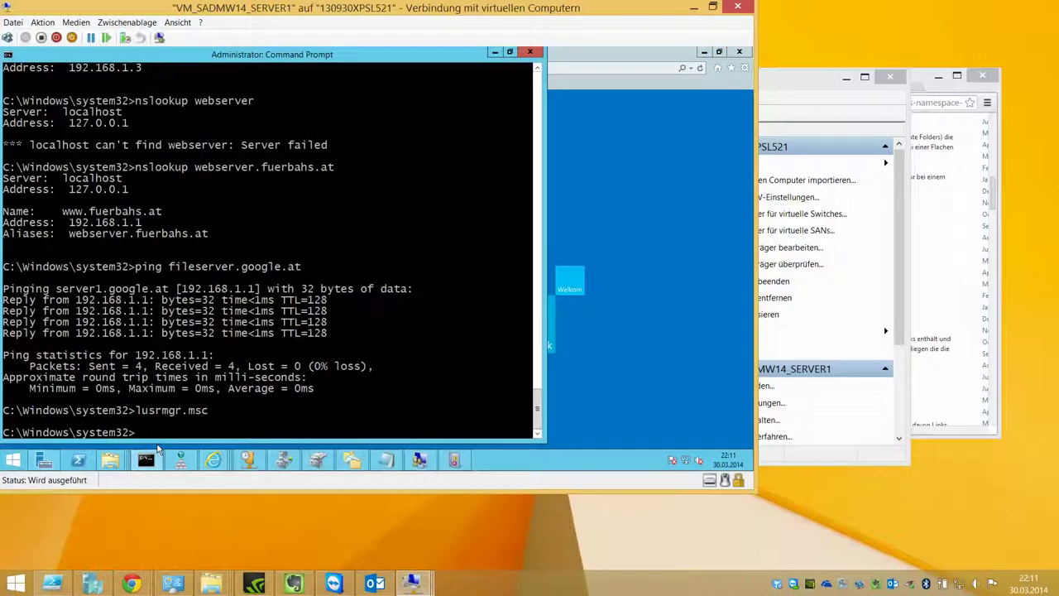
key("Up")
key("Return")
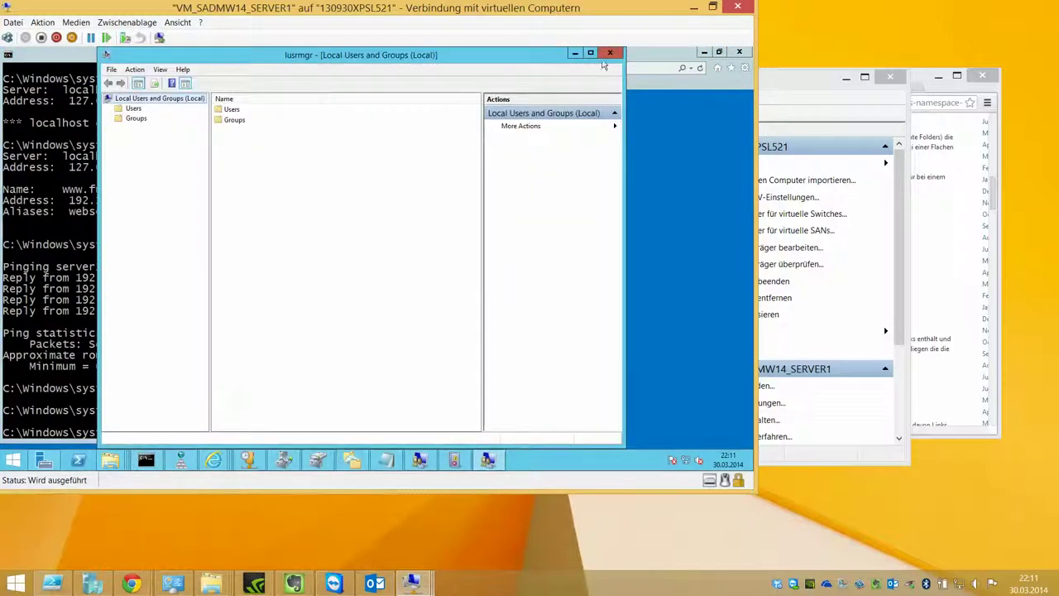
left_click(609, 54)
key("Up")
key("Up")
key("Return")
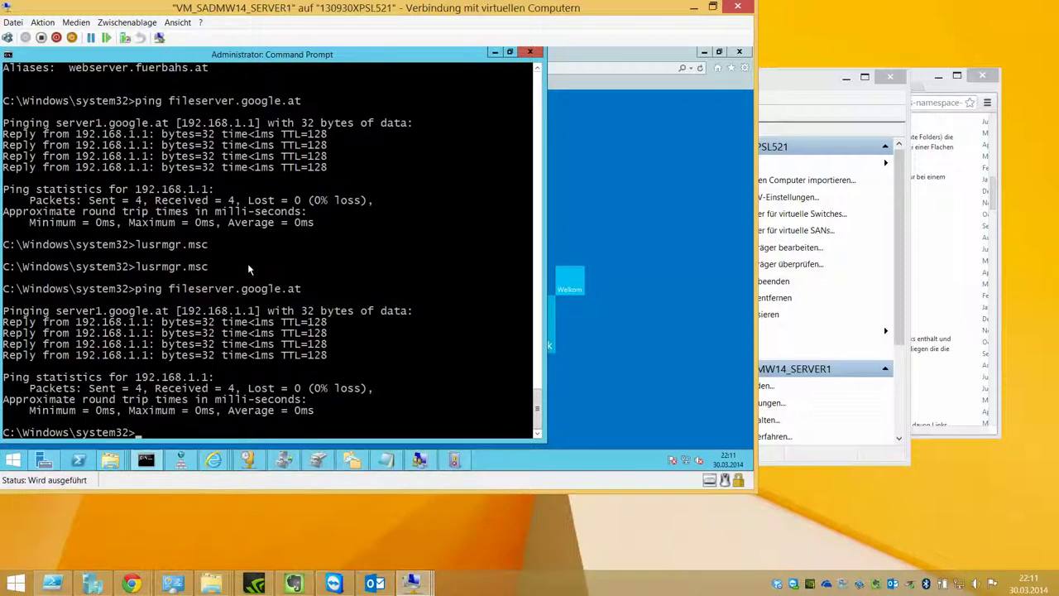
left_click(494, 52)
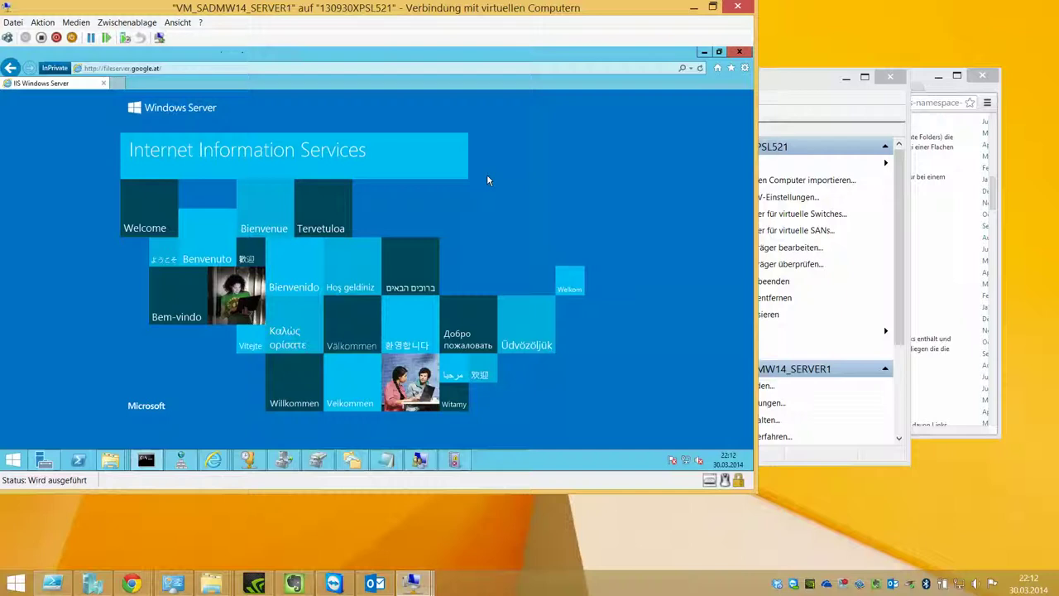
Step: Start the New Replication Group Wizard from Replication, keep Multipurpose replication group, and browse for the domain
left_click(352, 460)
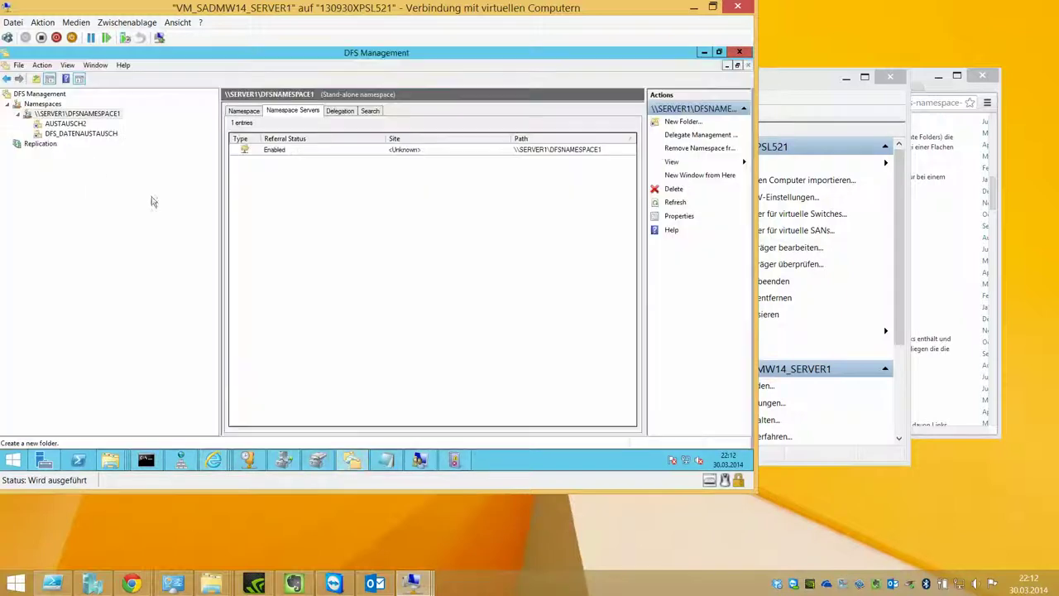
left_click(39, 144)
right_click(41, 144)
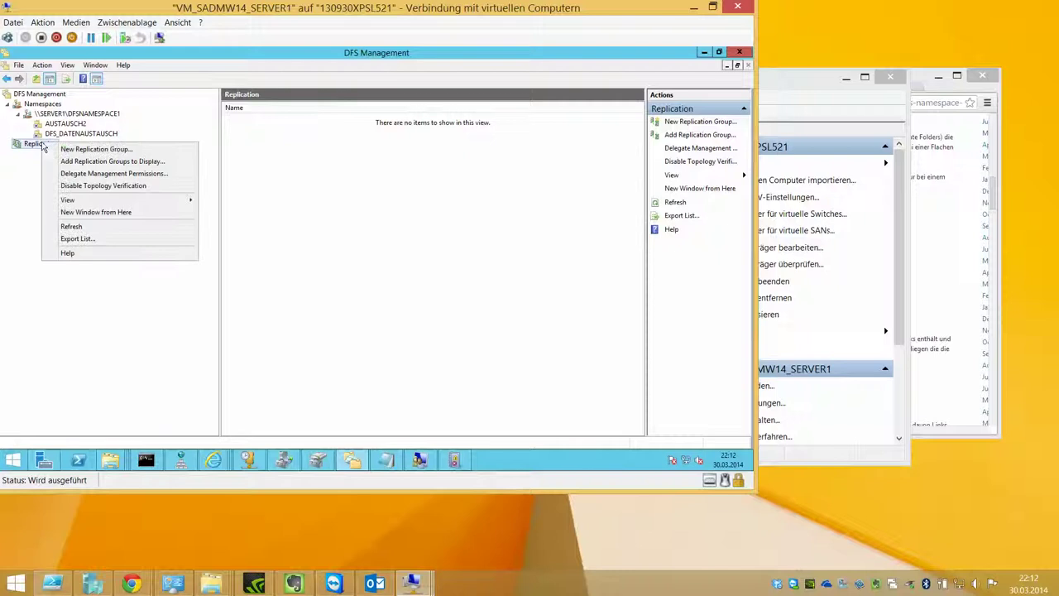
left_click(148, 150)
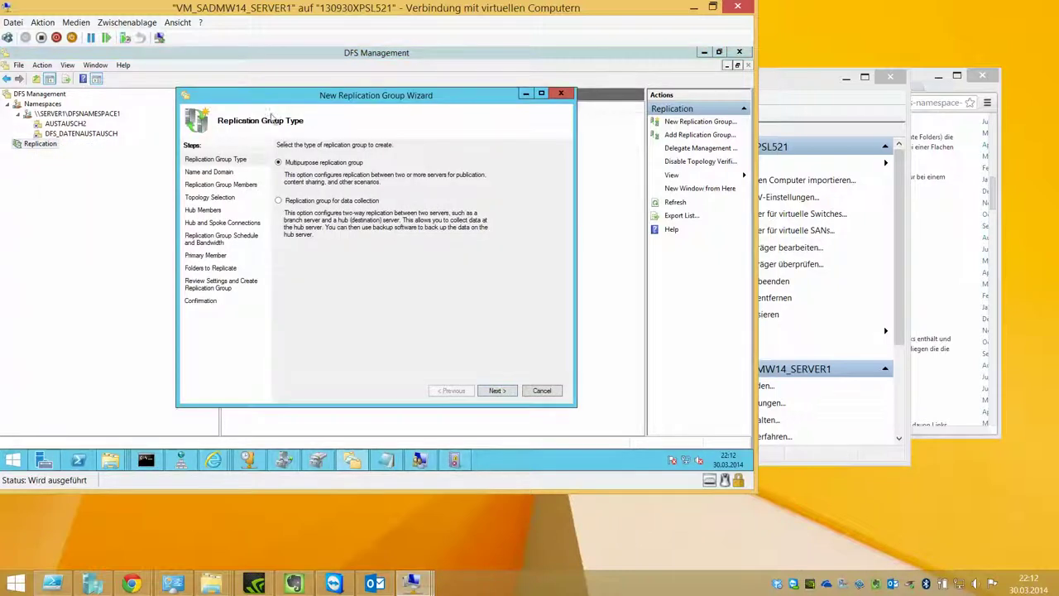
left_click(493, 390)
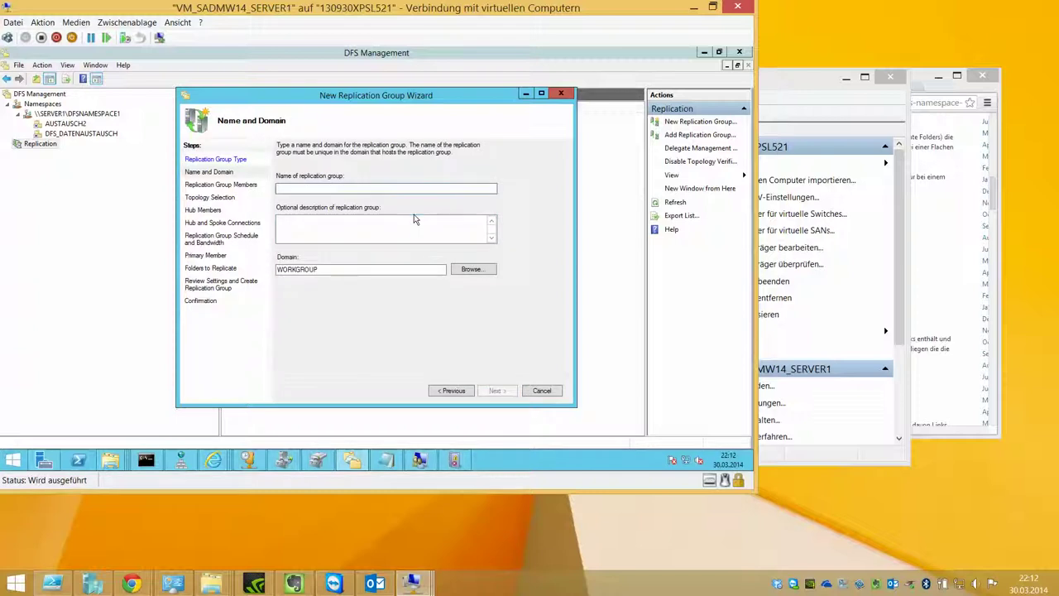
left_click(459, 268)
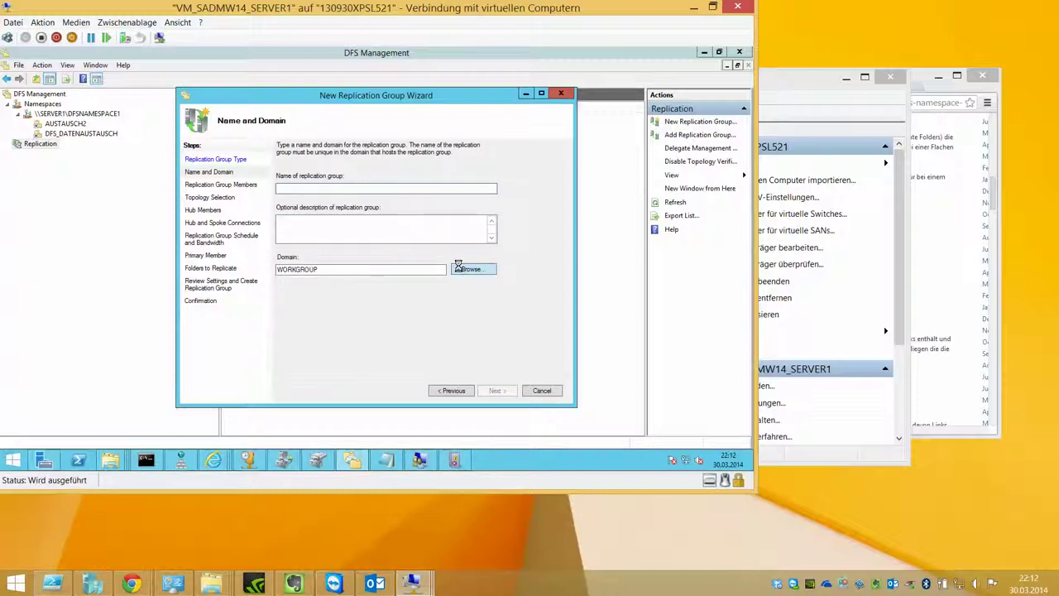